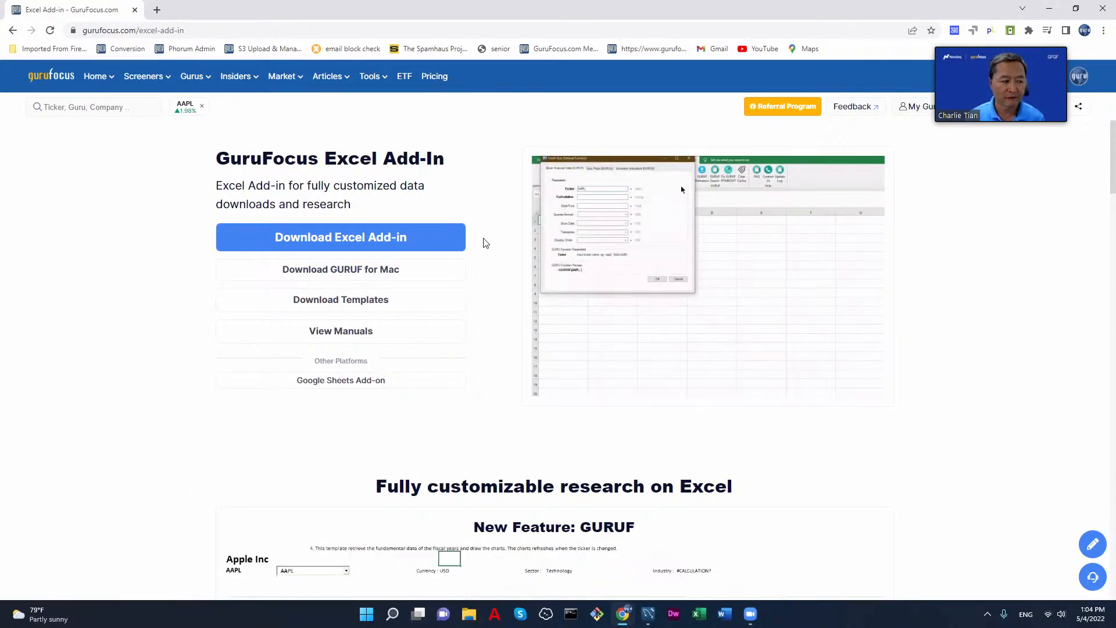
Step: Open the GuruFocus Google Sheets Add-on page
mouse_move(372, 83)
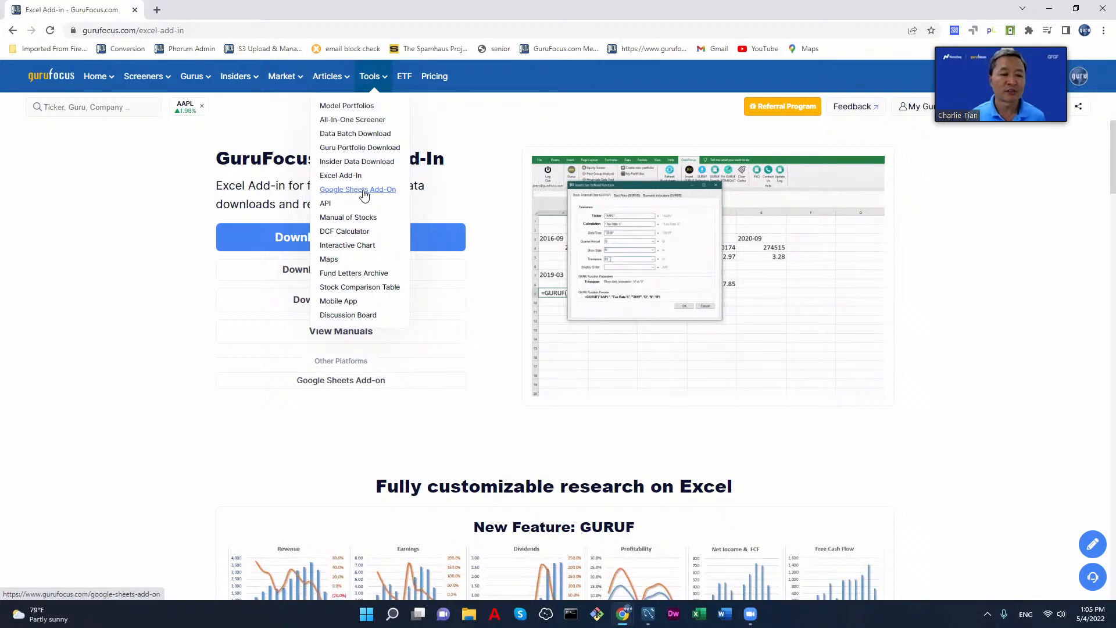
click(361, 190)
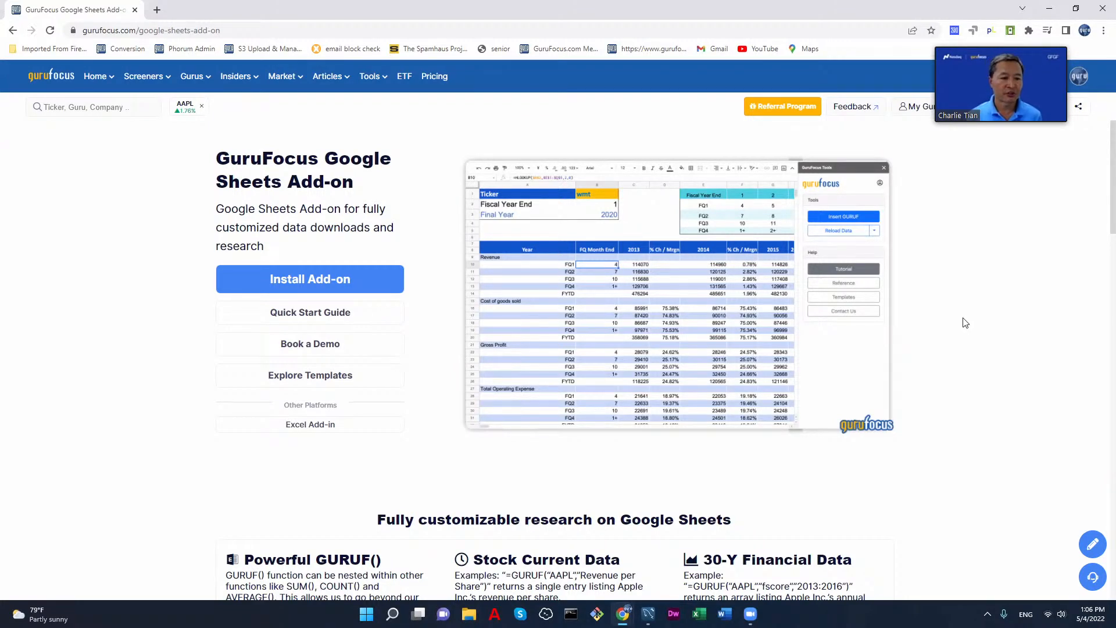
mouse_move(369, 78)
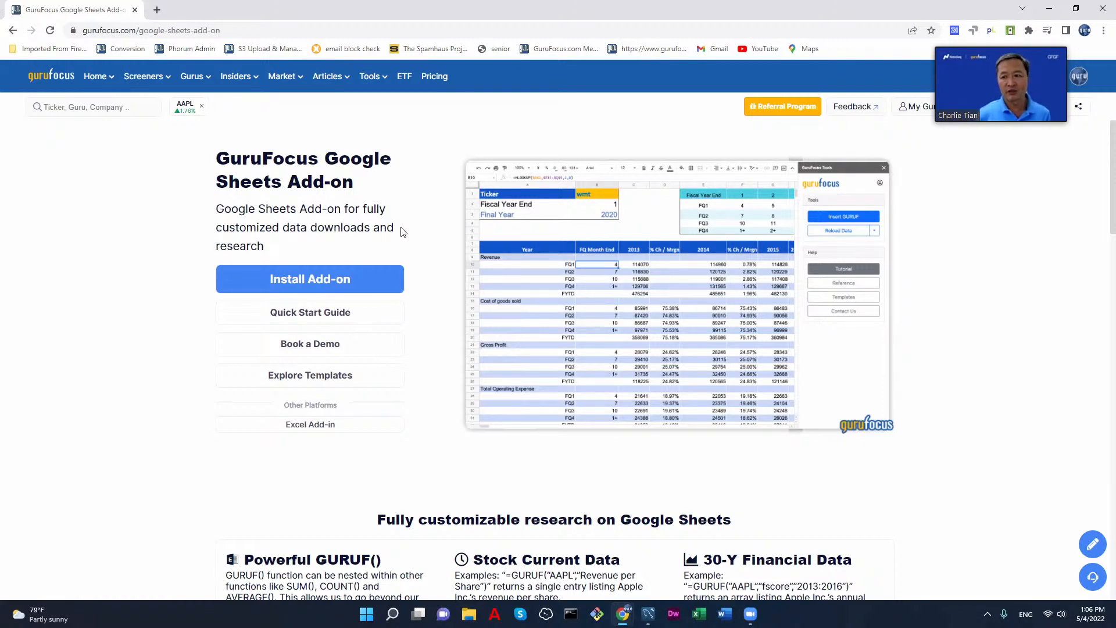
Step: Check which Google account the browser profile is signed in to
click(1080, 79)
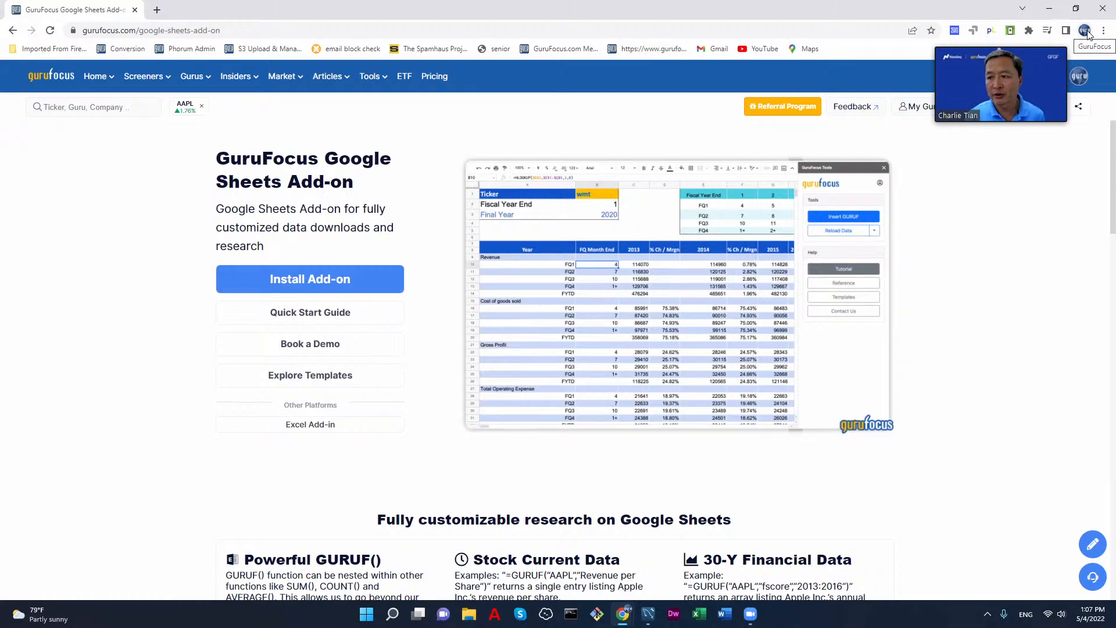
click(1085, 31)
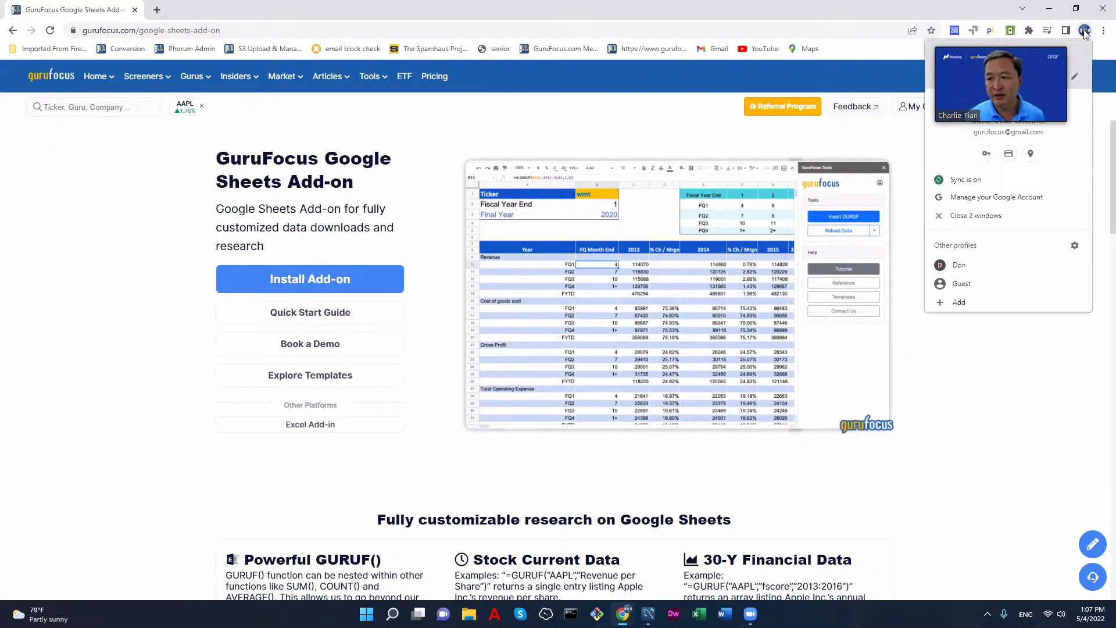
click(1101, 141)
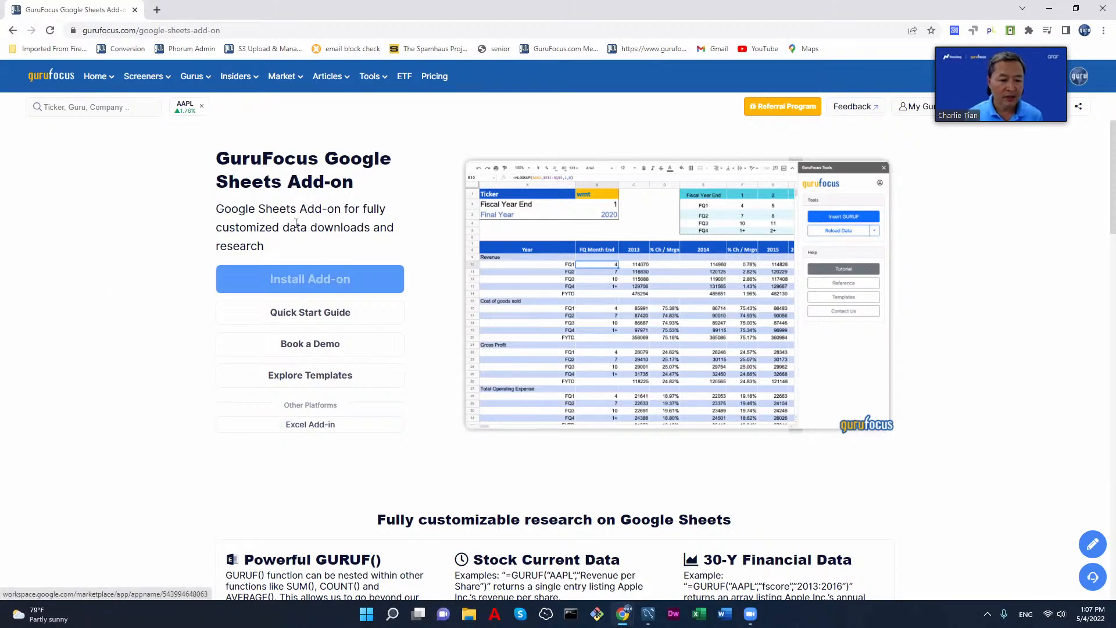
Step: Start installing the GuruFocus Tools add-on from Google Workspace Marketplace and choose the signed-in Google account for it
click(327, 282)
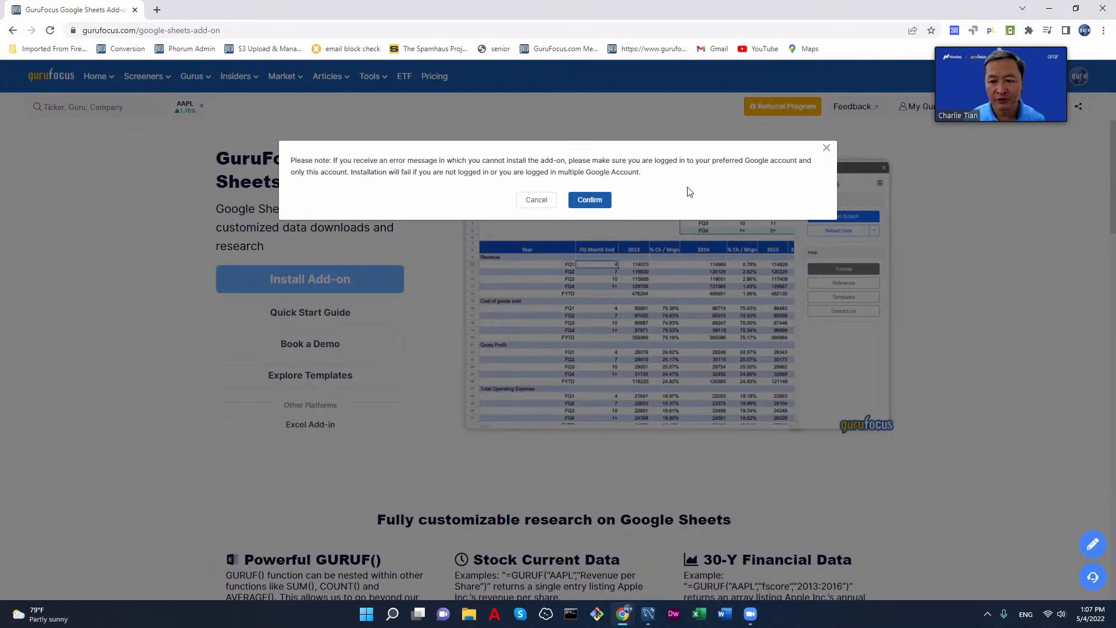
click(588, 201)
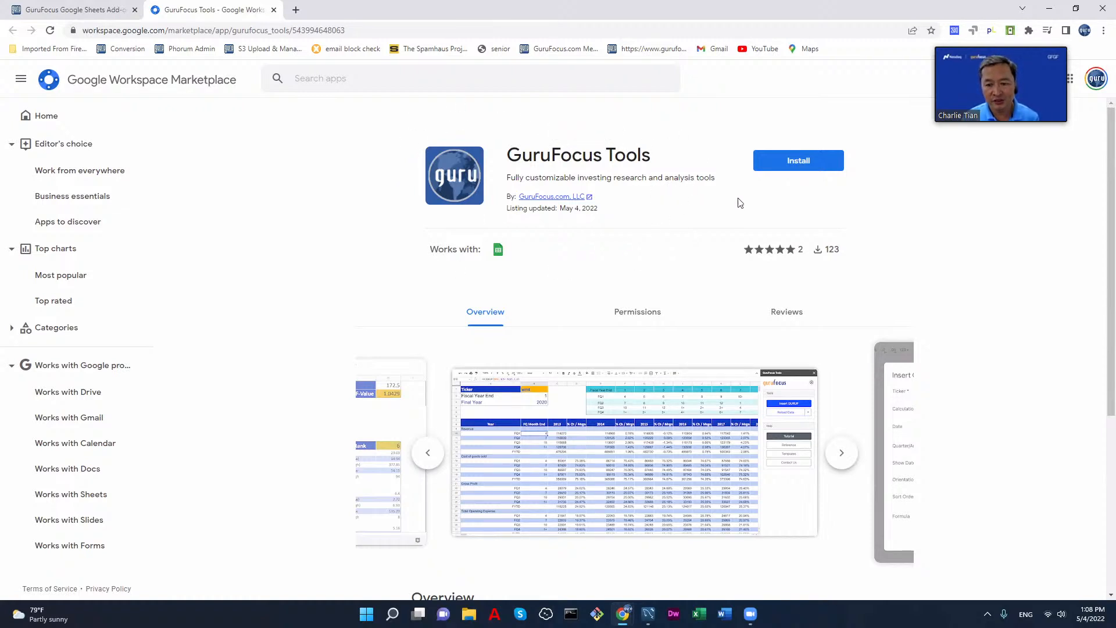
click(808, 165)
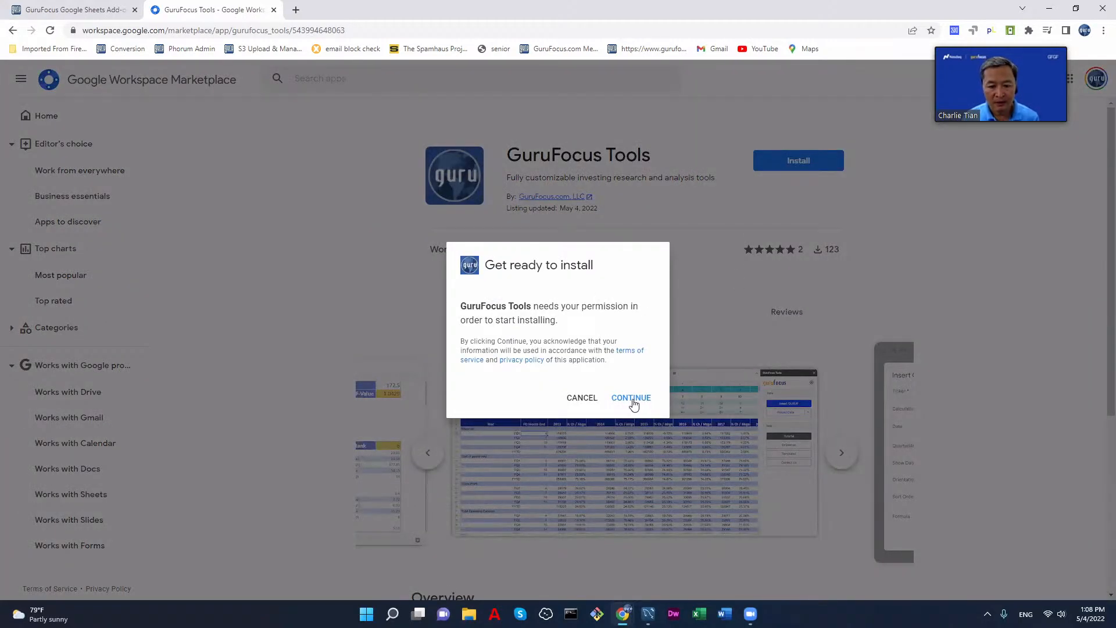
click(631, 399)
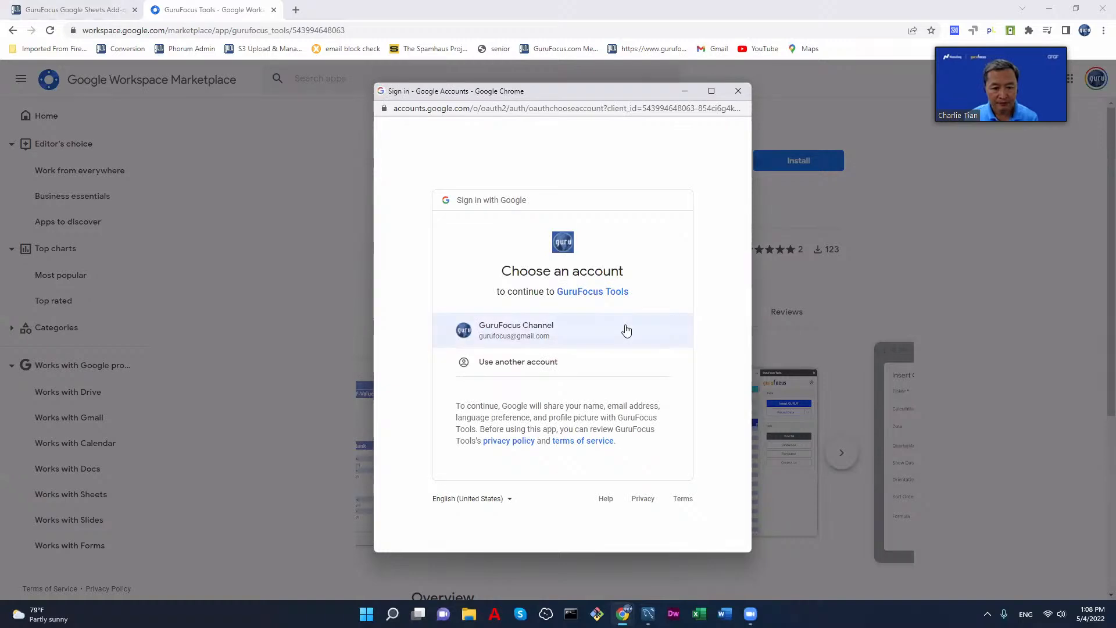
click(597, 335)
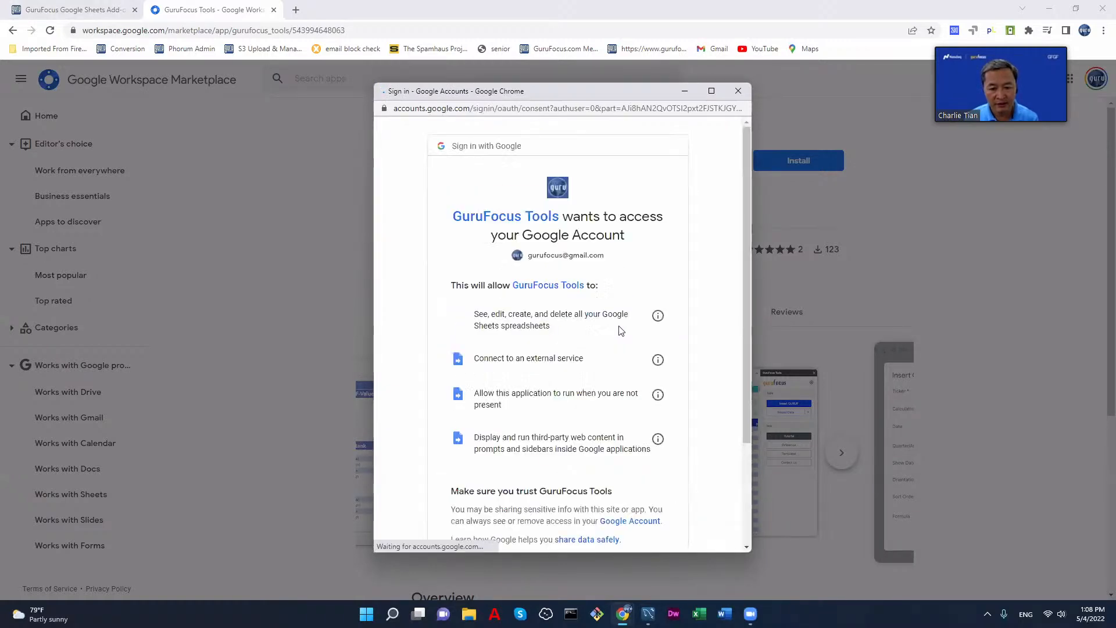
Step: Review the permissions GuruFocus Tools requests, allow access to the Google account and finish the installation
scroll(684, 300, down, 3)
scroll(684, 301, up, 1)
scroll(684, 300, up, 2)
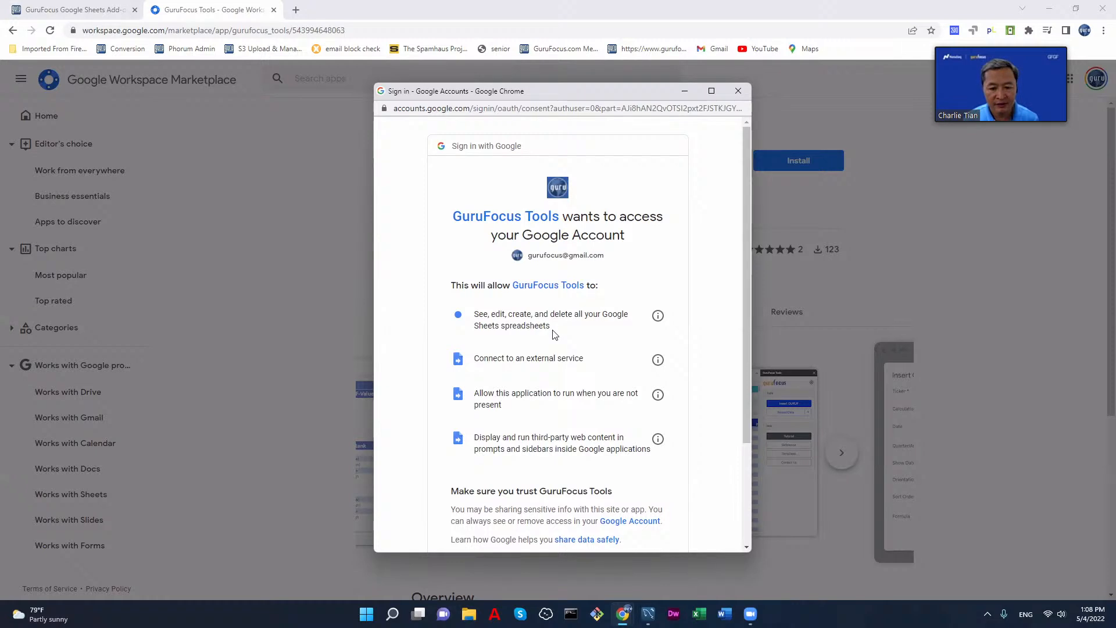
scroll(567, 336, down, 2)
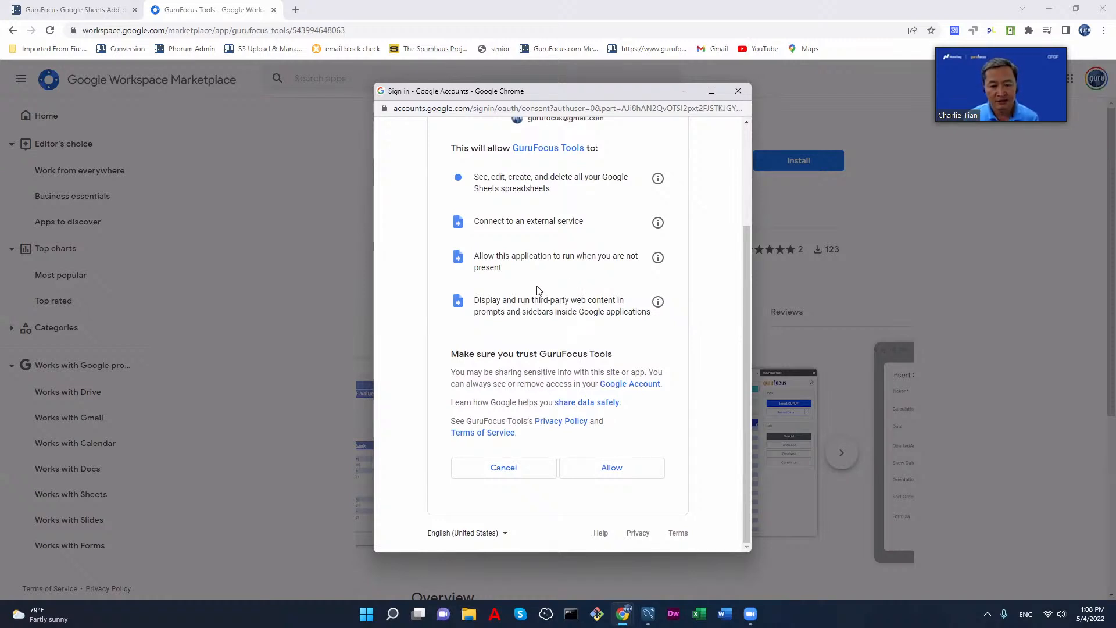
scroll(620, 277, up, 3)
scroll(621, 279, down, 3)
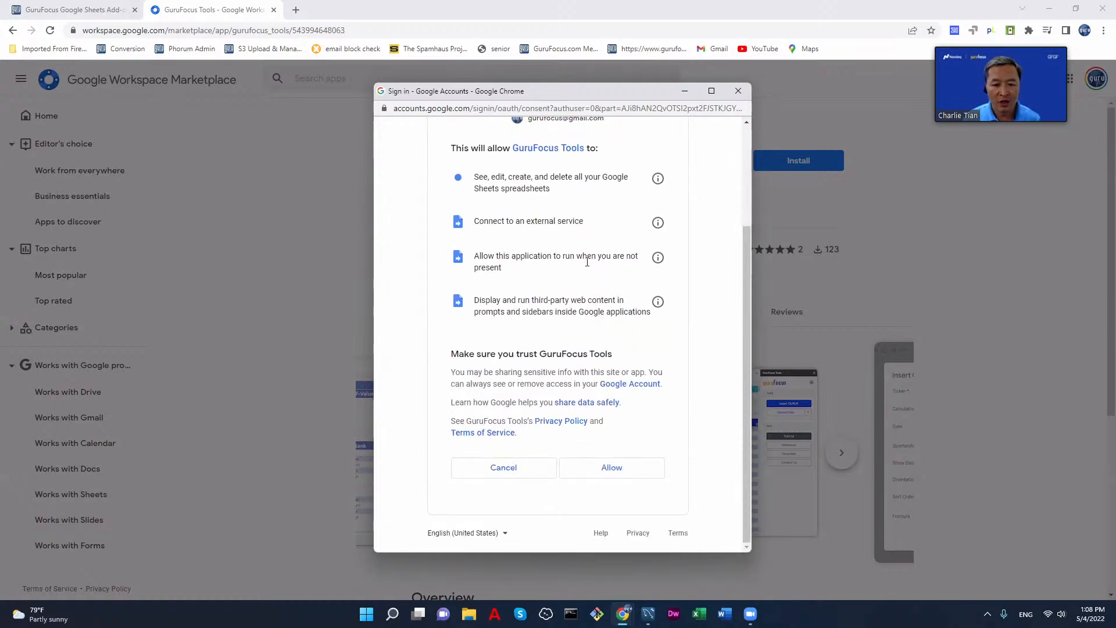
click(614, 469)
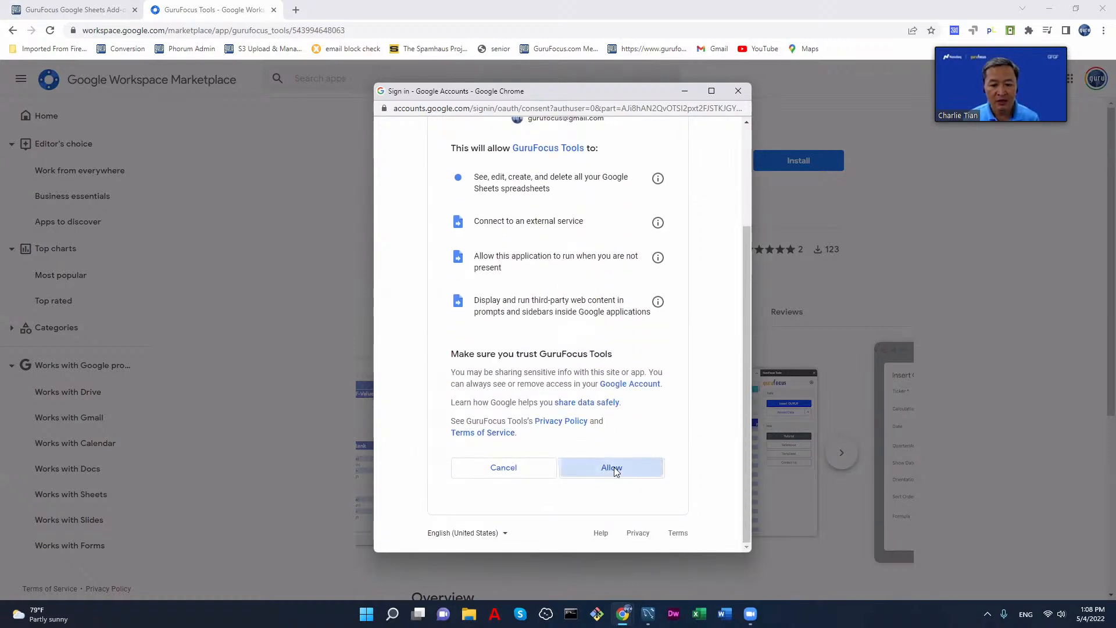
click(630, 398)
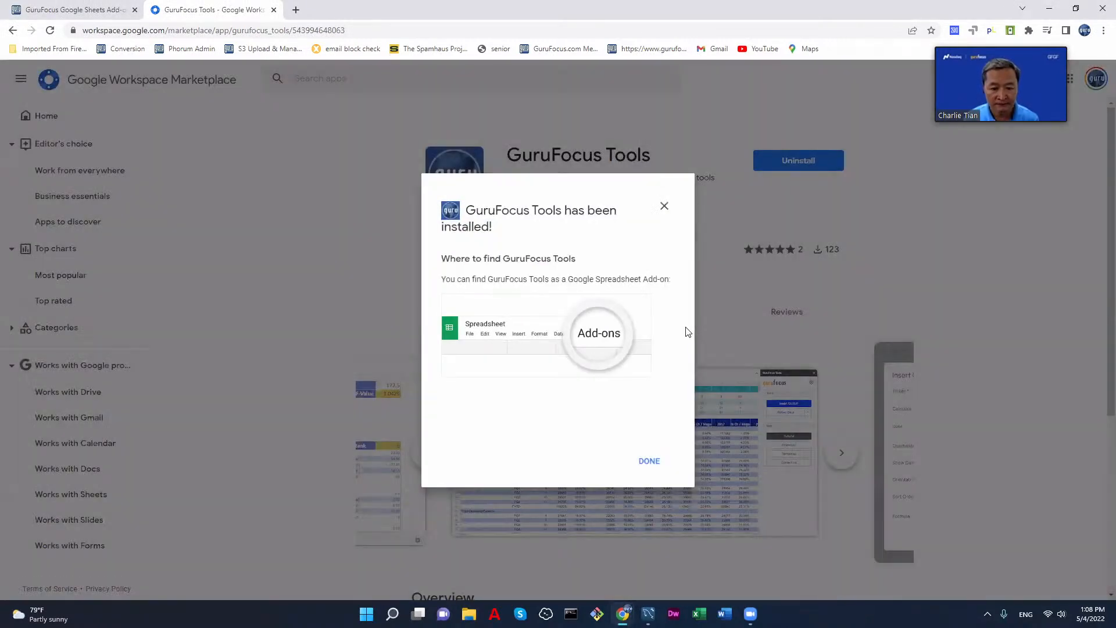
click(649, 461)
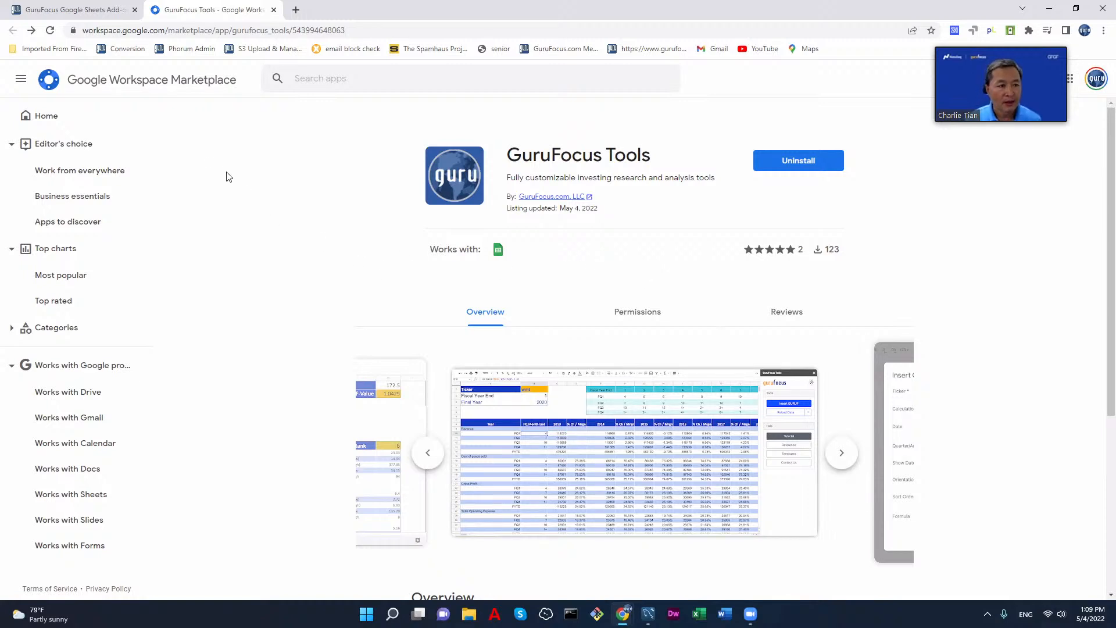
click(93, 12)
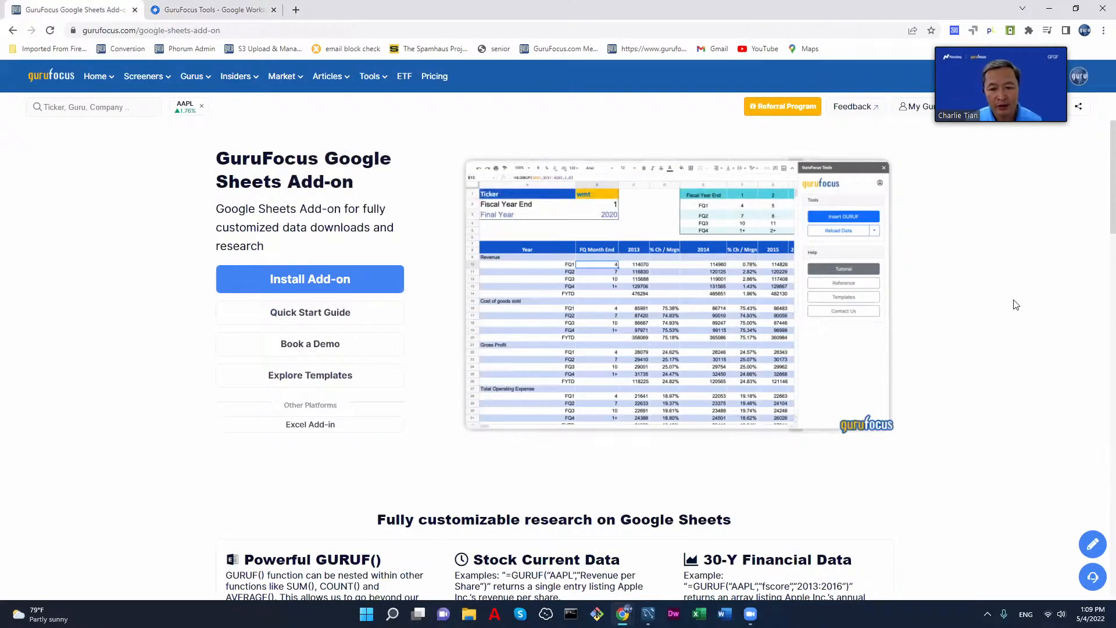
scroll(1015, 304, down, 5)
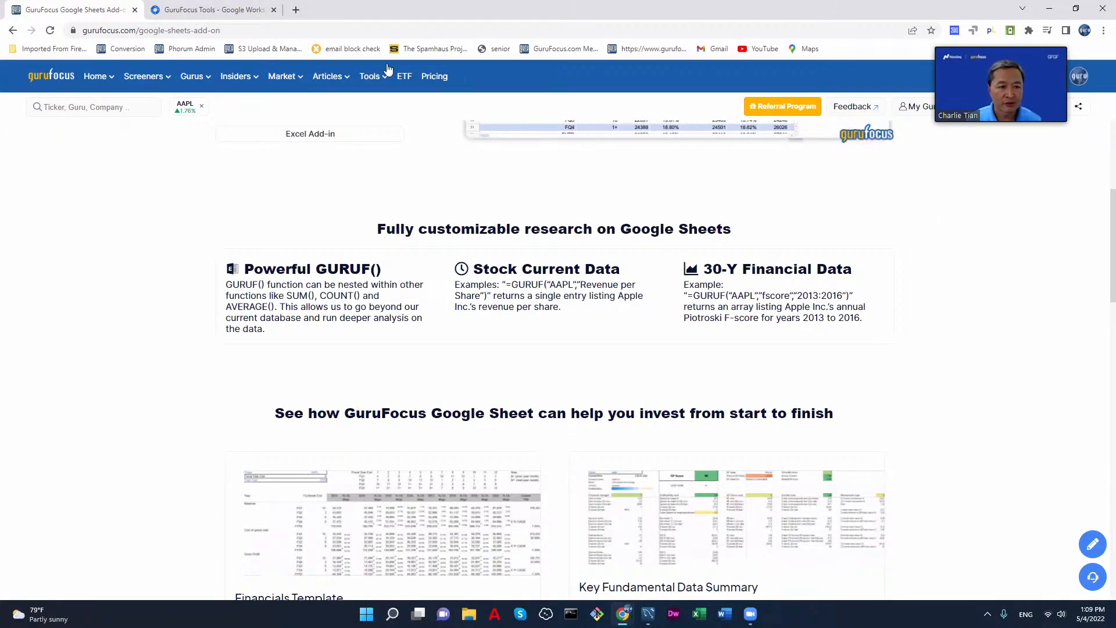
Step: Switch to Google Drive in a new browser tab and create a blank Google Sheets spreadsheet
click(296, 10)
click(317, 32)
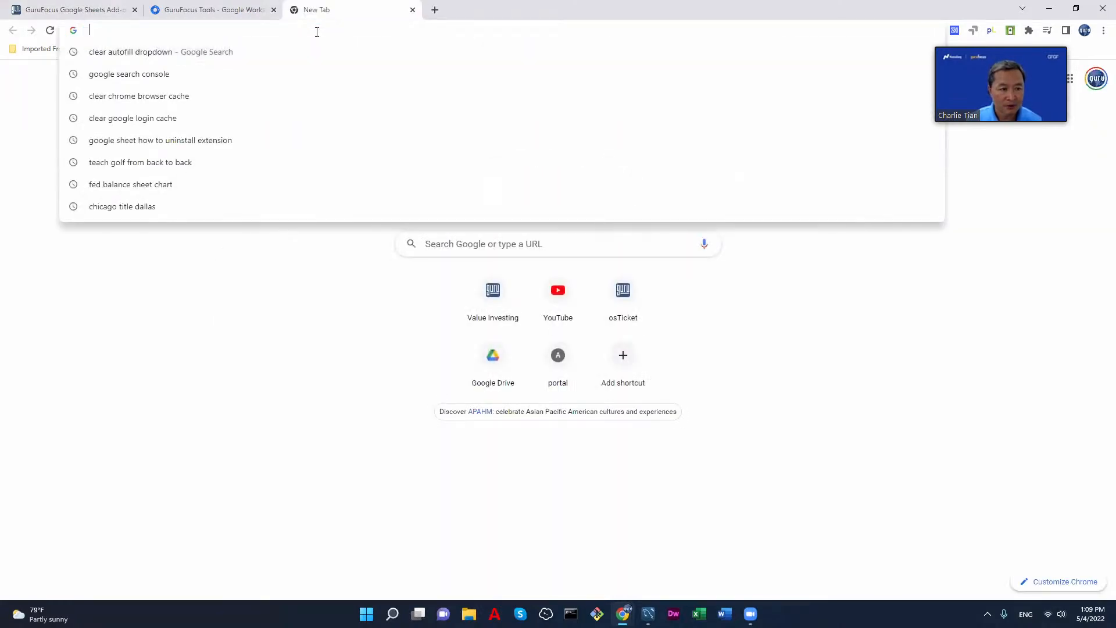
text(driv)
key(Return)
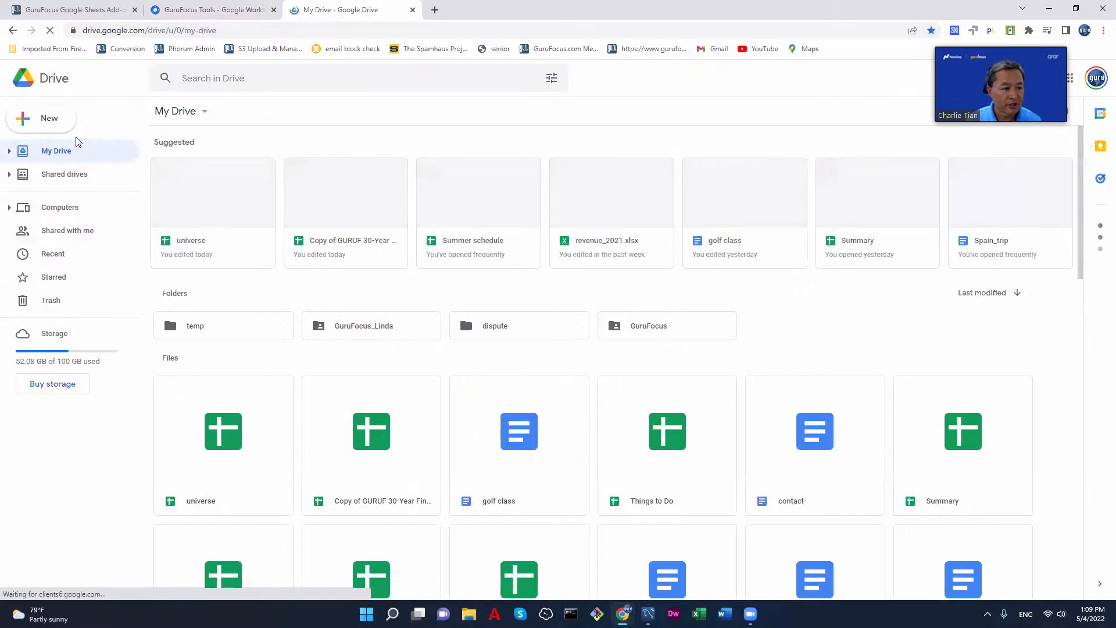
click(52, 127)
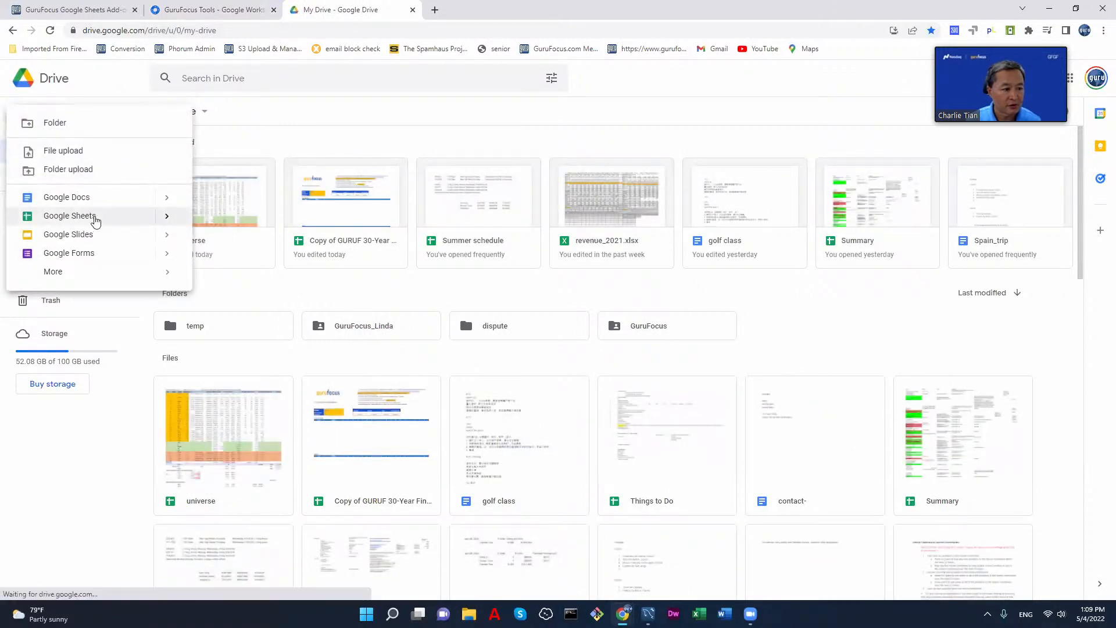
click(155, 220)
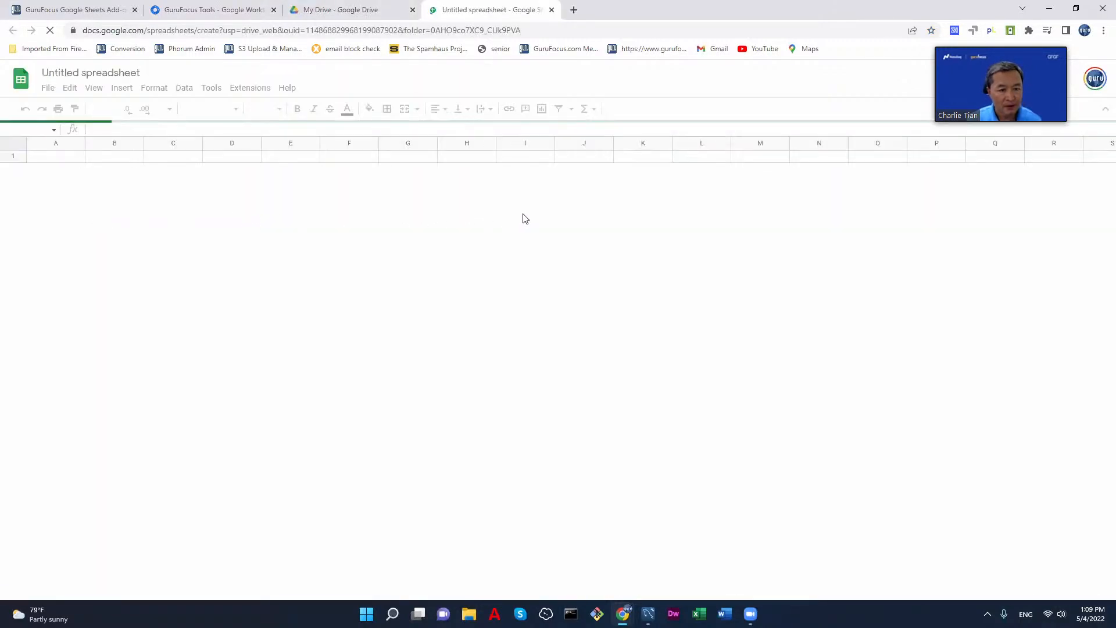
Step: Rename the untitled spreadsheet as test
click(111, 73)
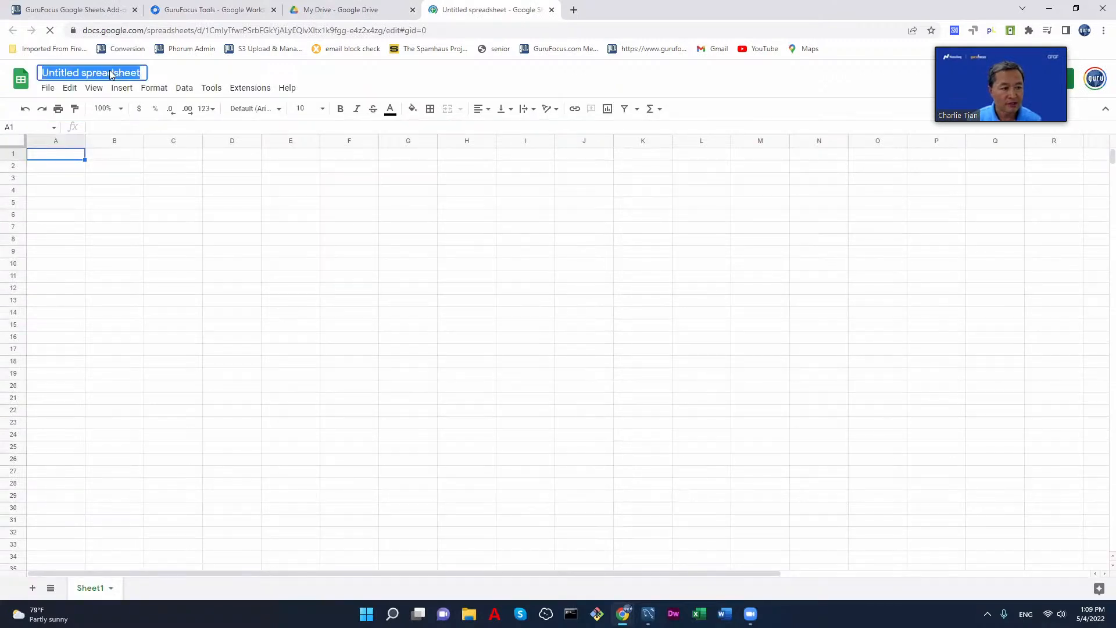
text(test)
key(Return)
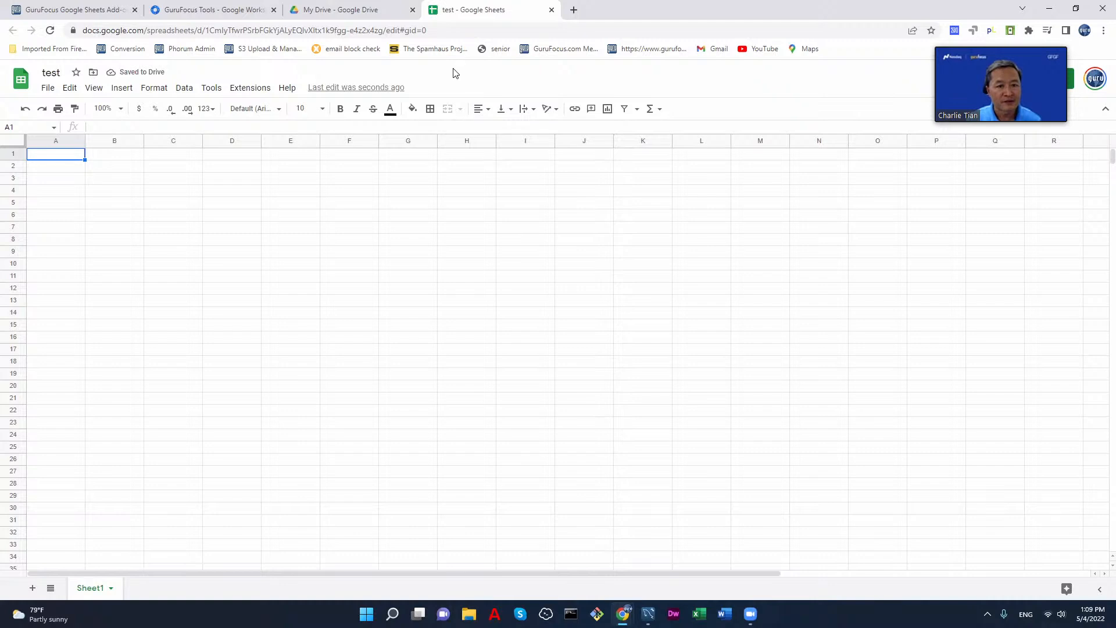
Step: Open the GuruFocus Tools add-on sidebar in the test spreadsheet
click(250, 90)
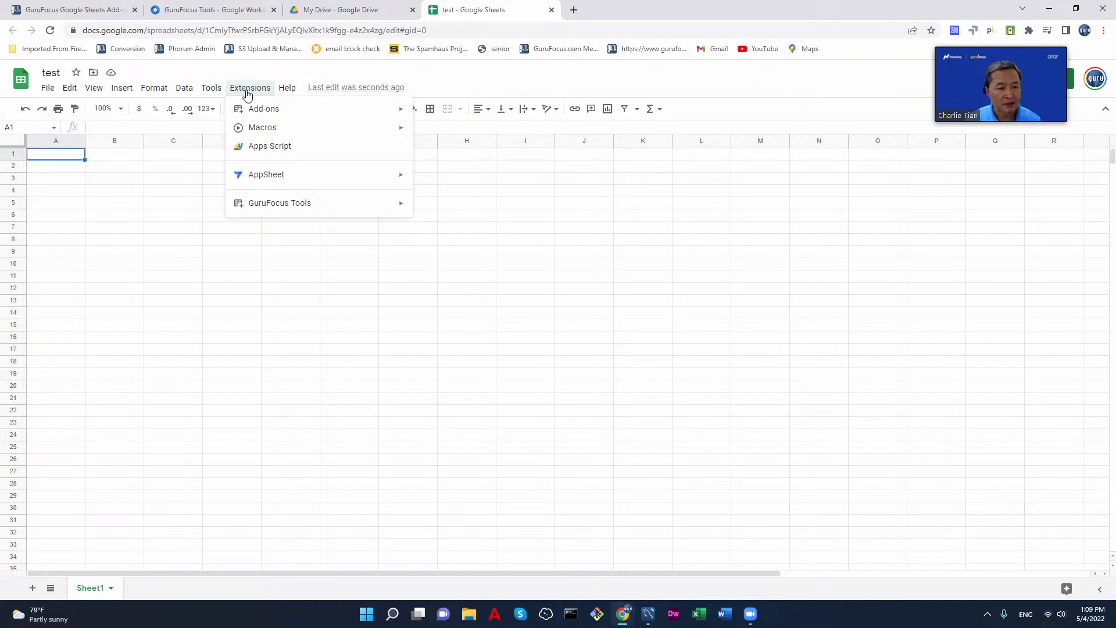
mouse_move(282, 209)
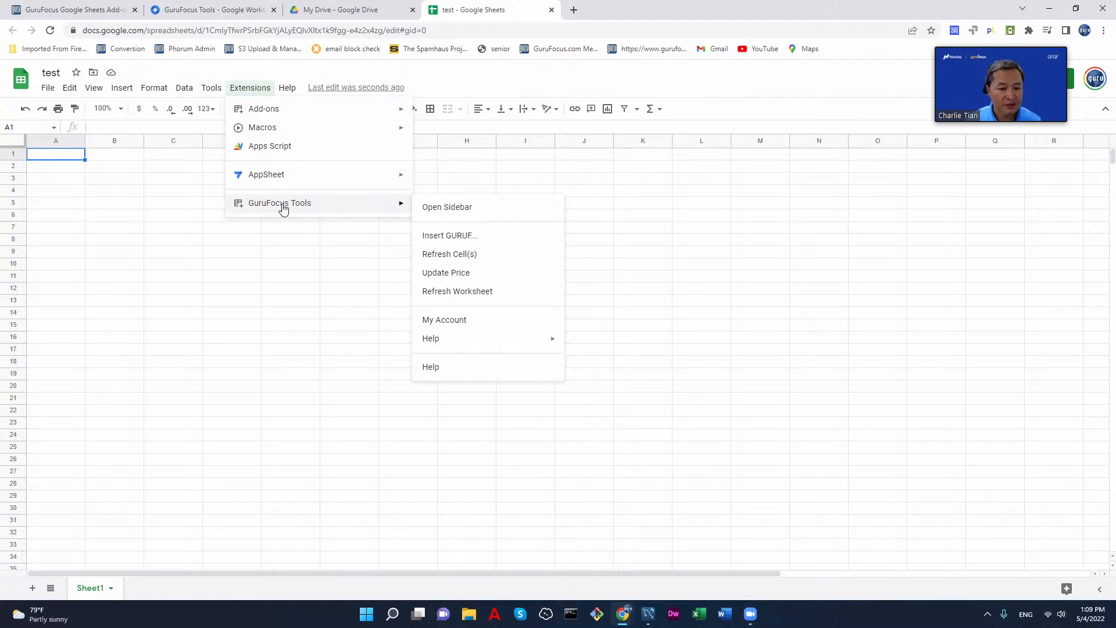
click(456, 209)
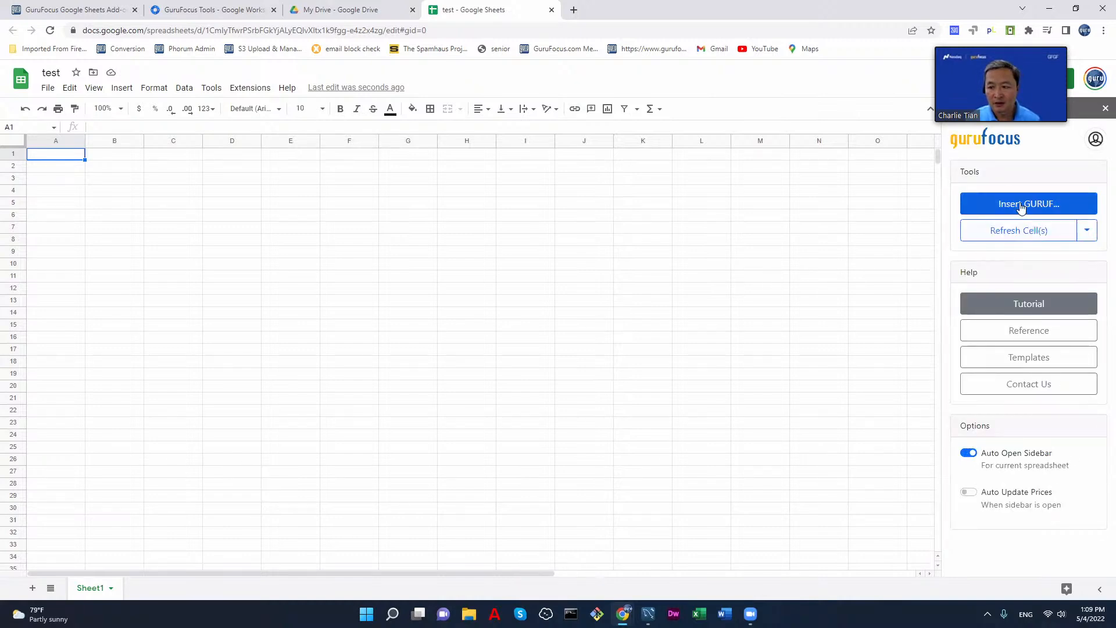
Step: Log out of the current GuruFocus account in the add-on sidebar and confirm the logout
click(1096, 139)
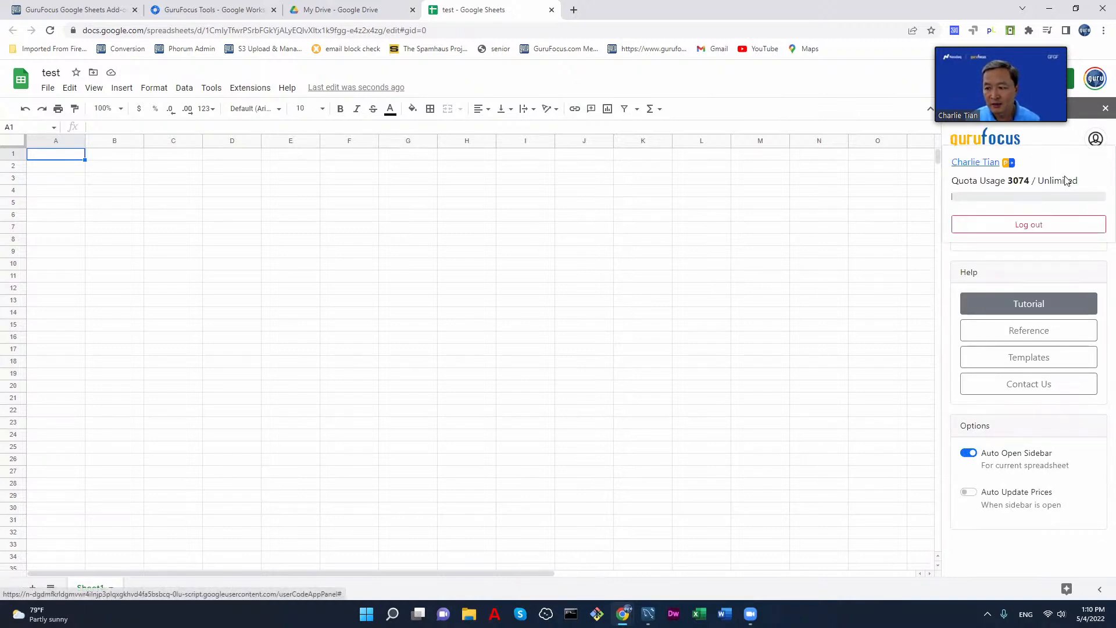
click(1029, 224)
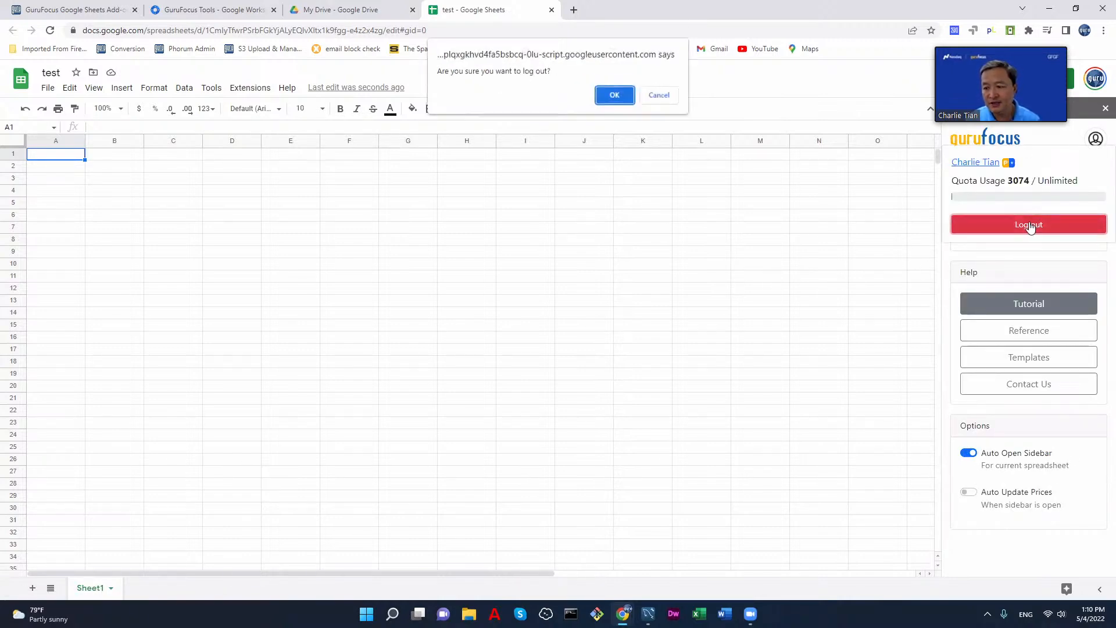
click(614, 95)
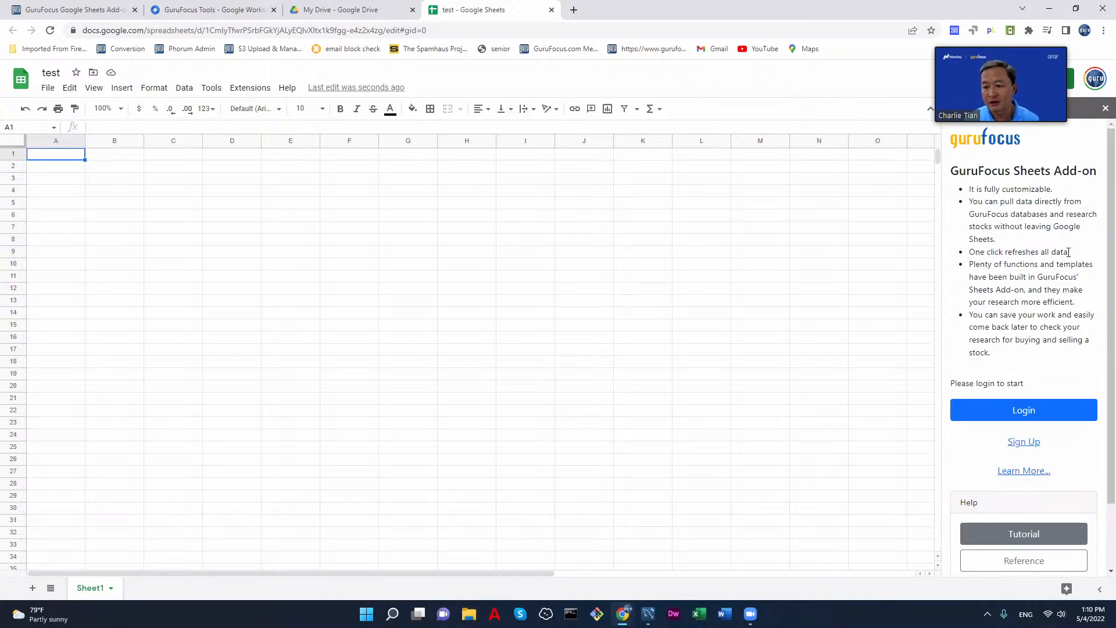
Step: Log in to GuruFocus from the add-on sidebar with the account's username and password
click(1032, 416)
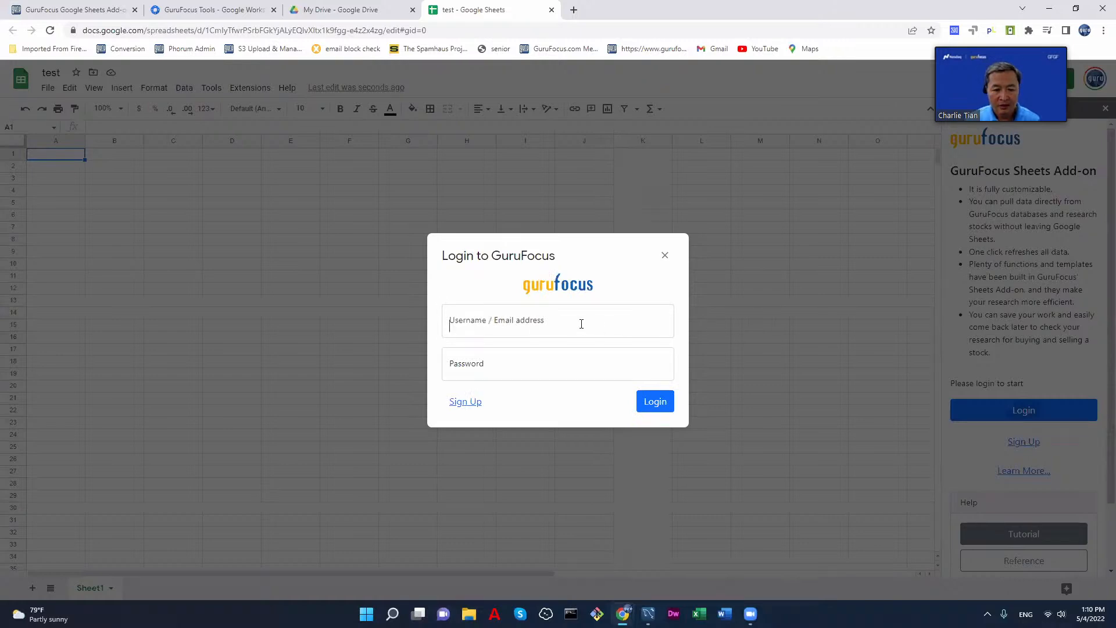
click(581, 324)
text(gurufocus)
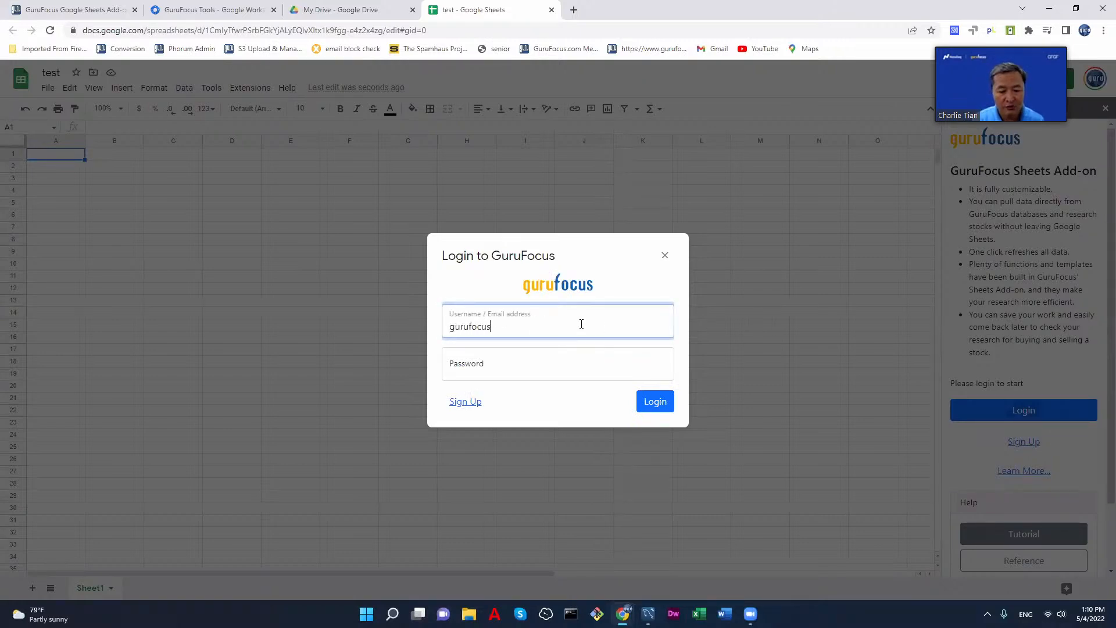
key(Tab)
text(•••••••)
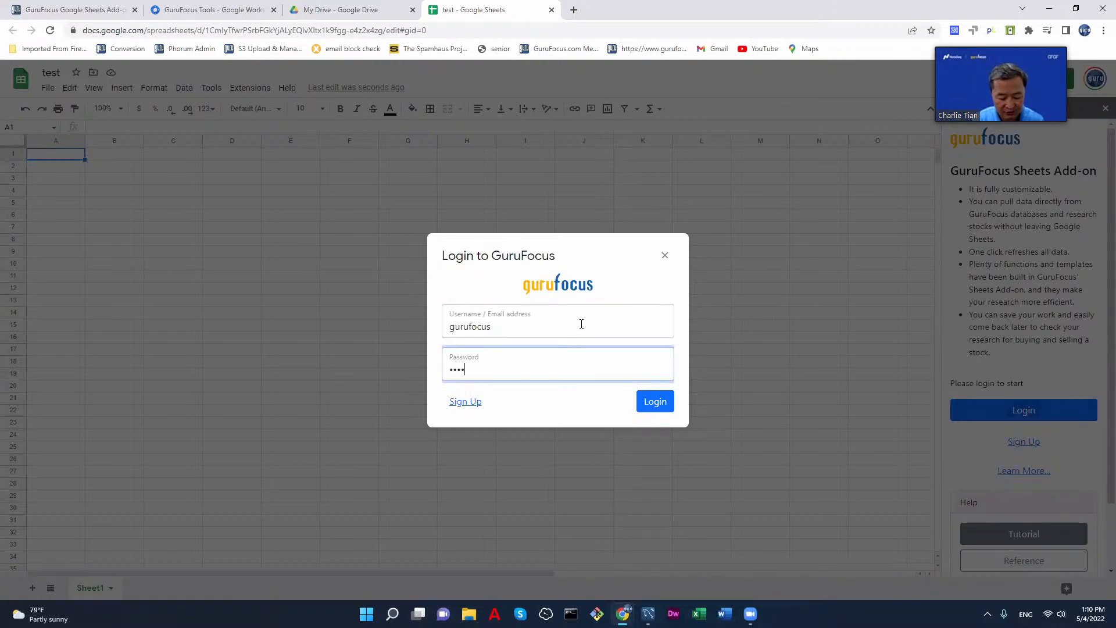
click(660, 404)
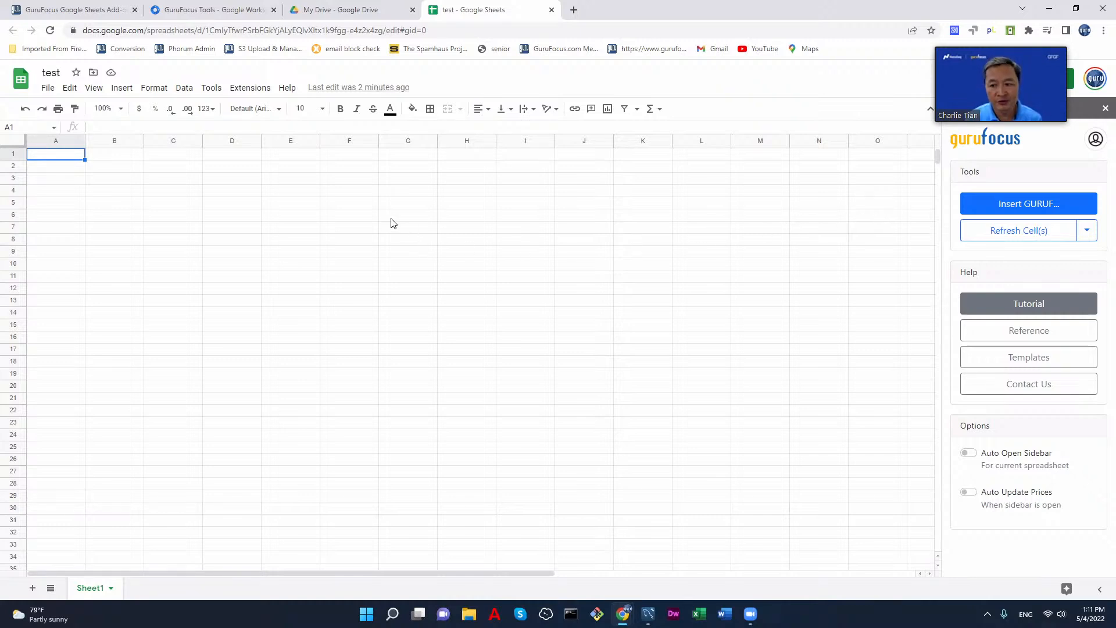
Step: Enter the formula =guruf("wmt","price") in cell E1
click(286, 156)
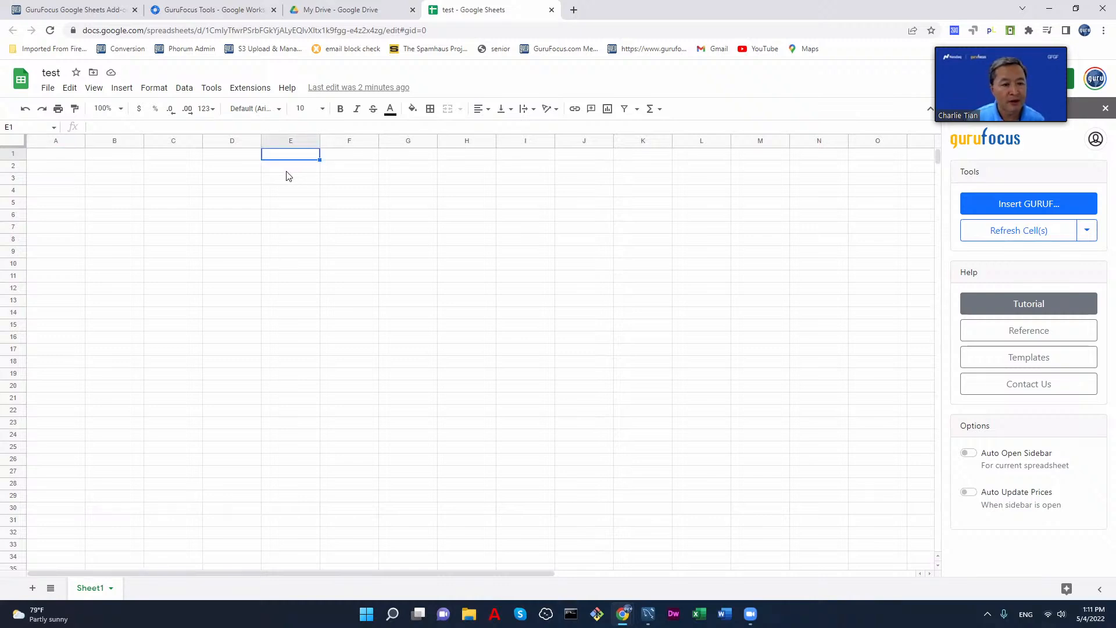
text(=g)
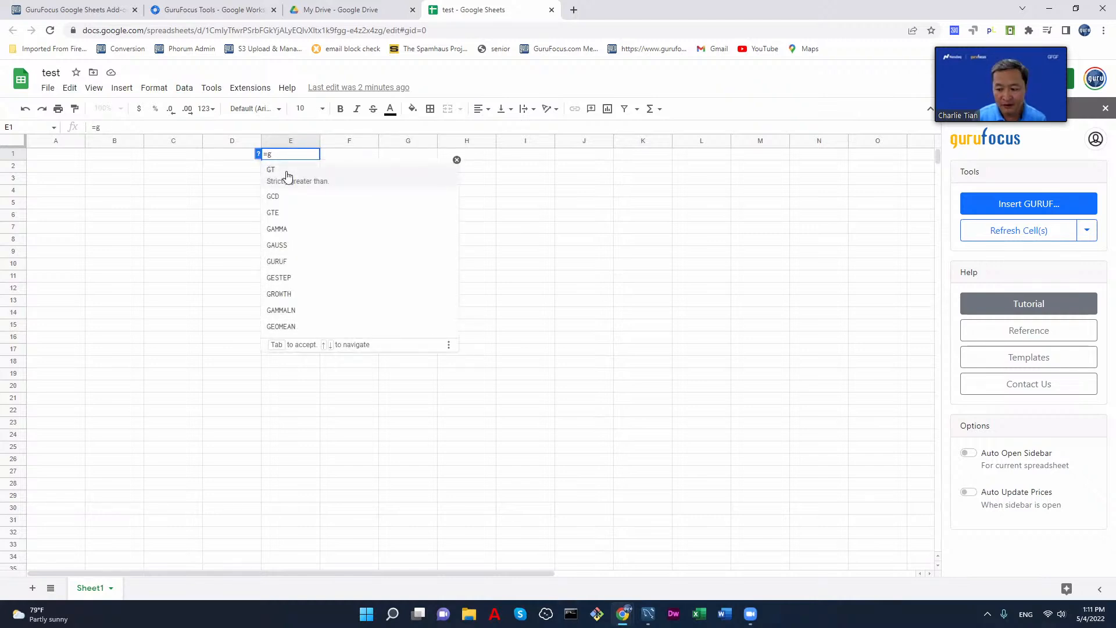
text(uruf)
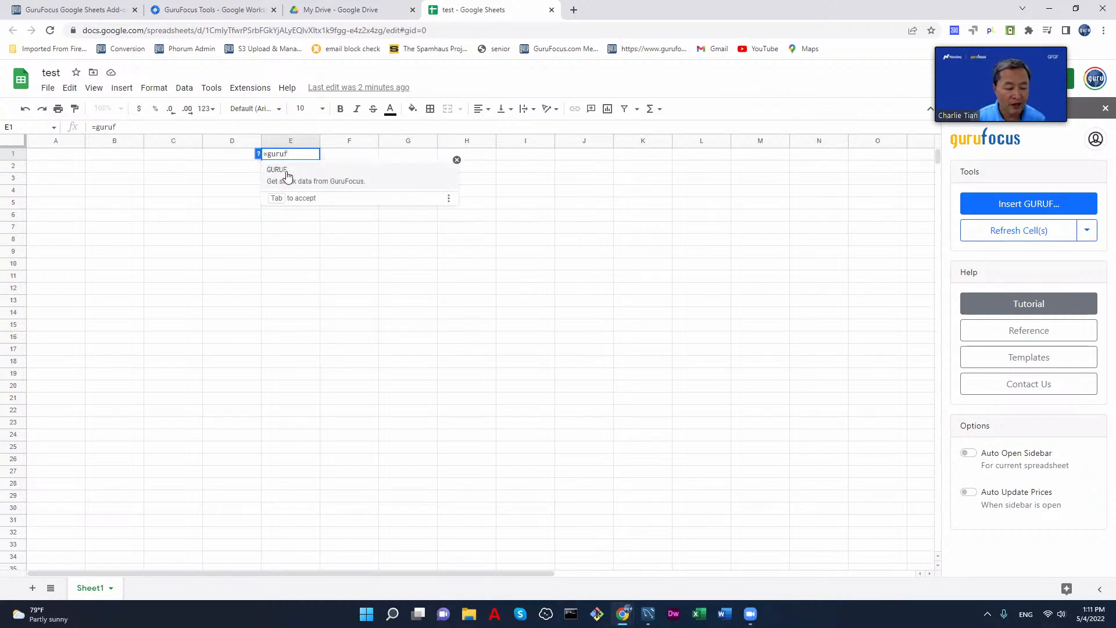
text(("wmt)
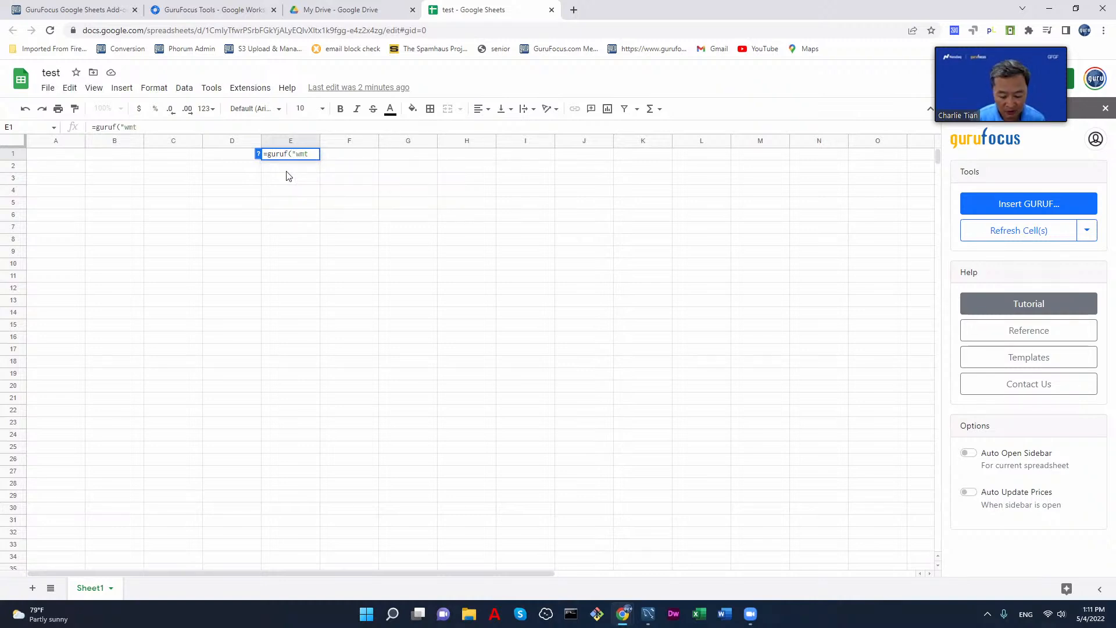
text(",)
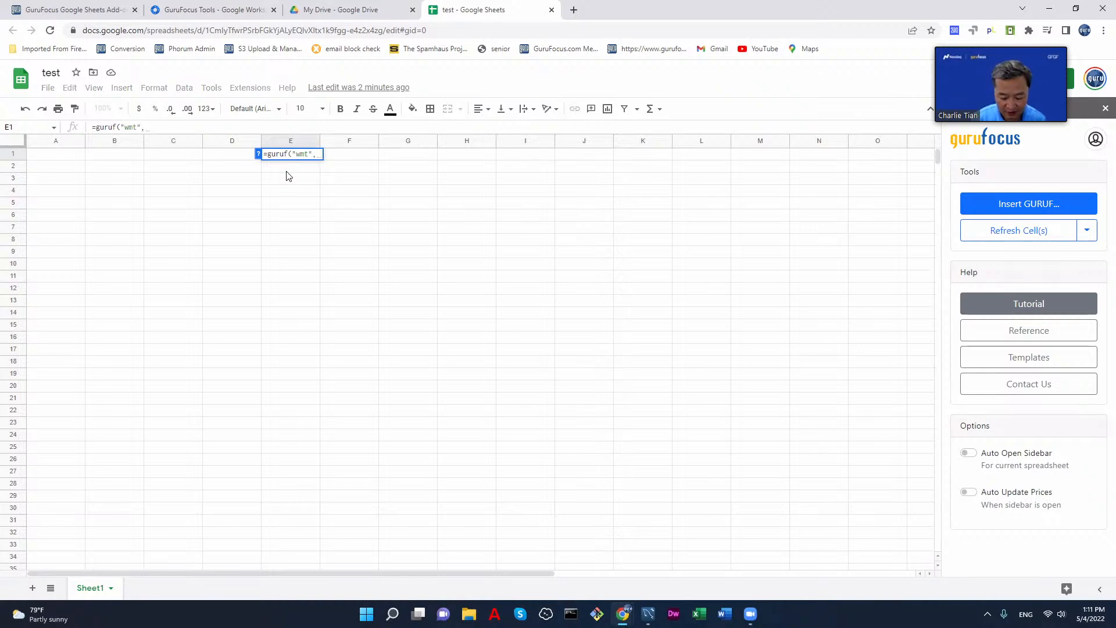
text("price"))
key(Return)
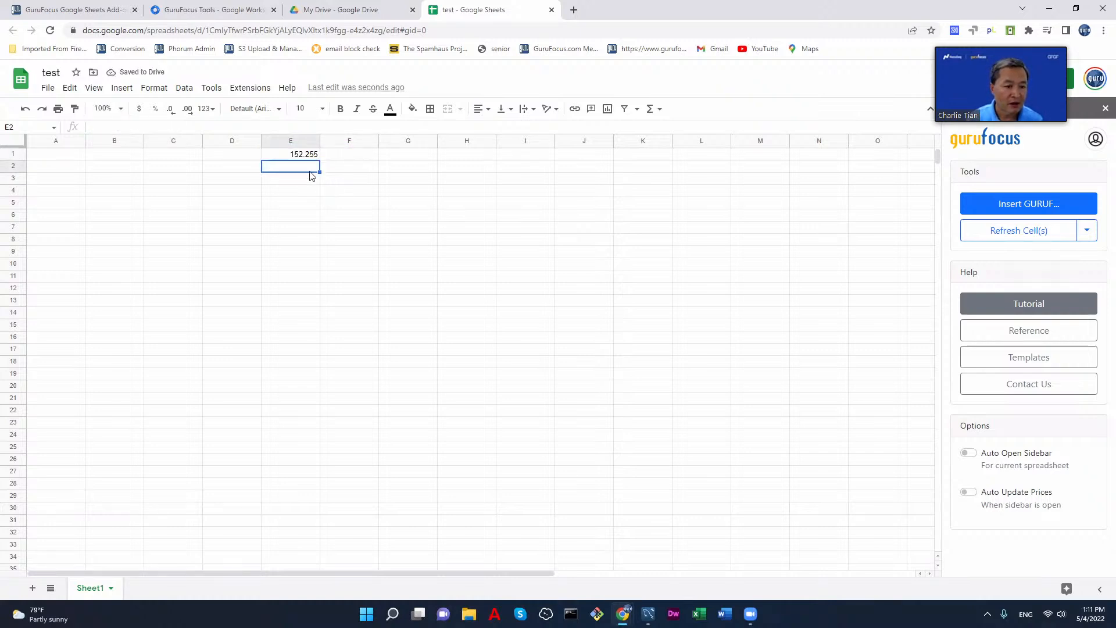
key(Up)
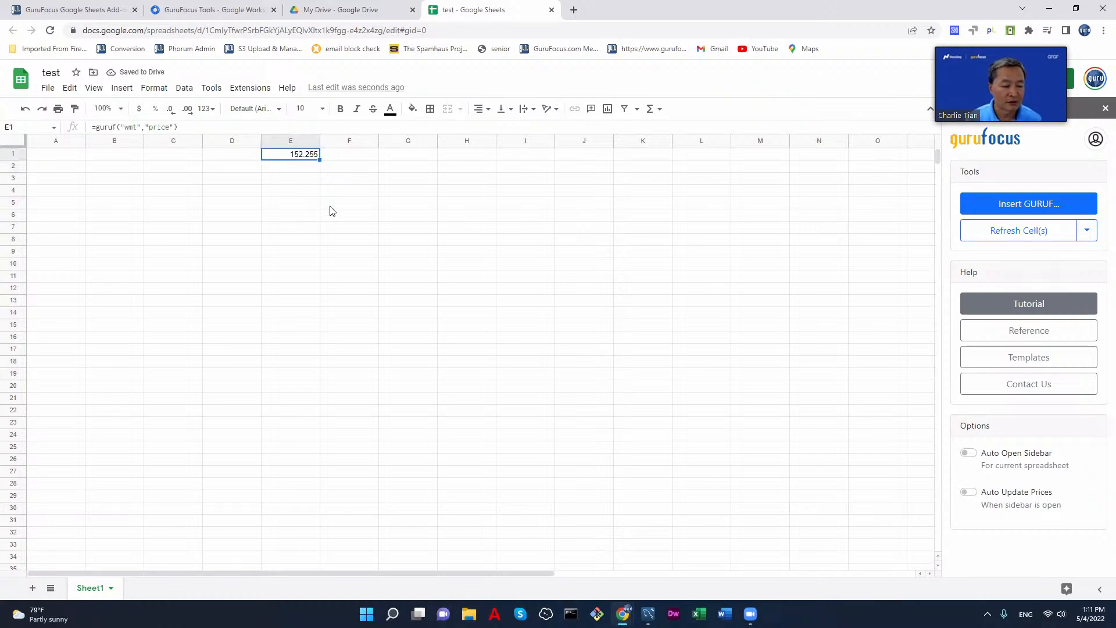
Step: Enter the ticker WMT in cell D1, beside the price formula
click(221, 157)
text(WMT)
key(Return)
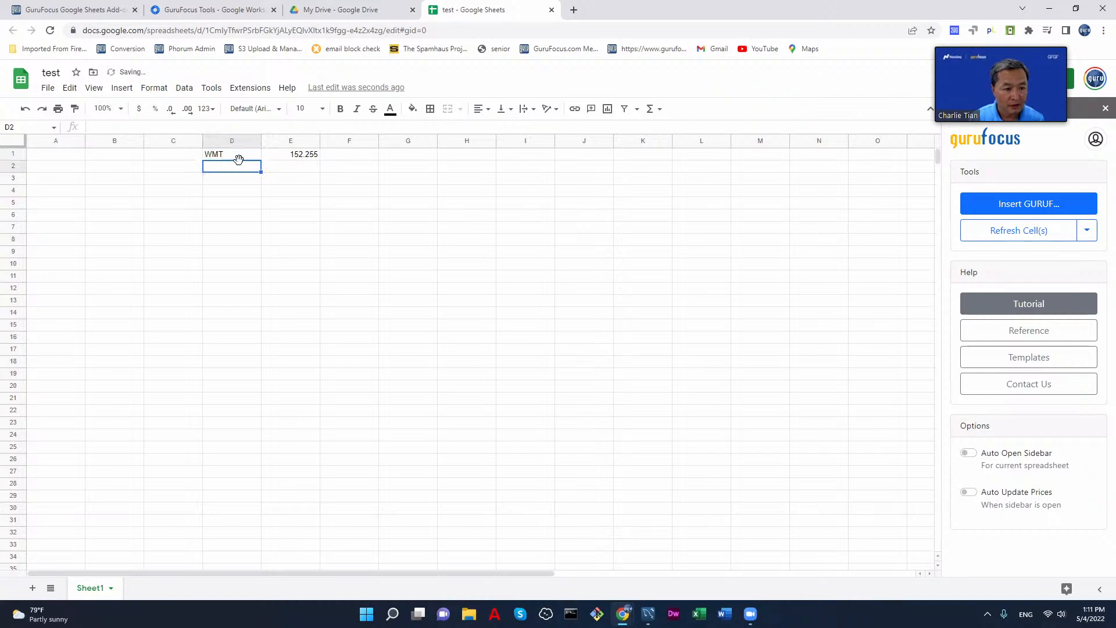
click(298, 157)
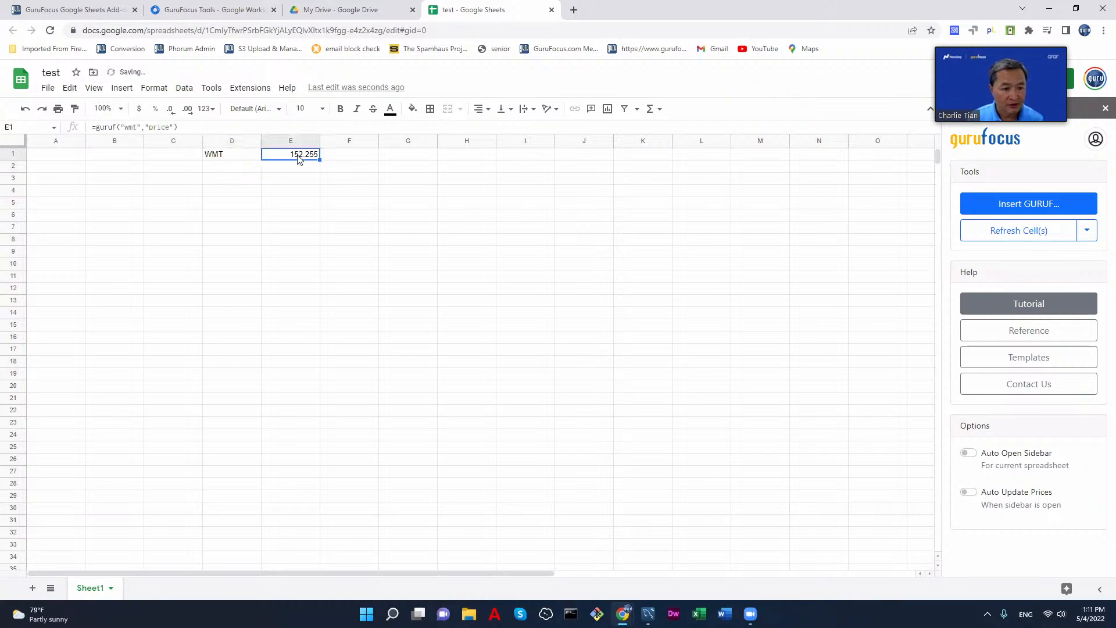
double_click(140, 126)
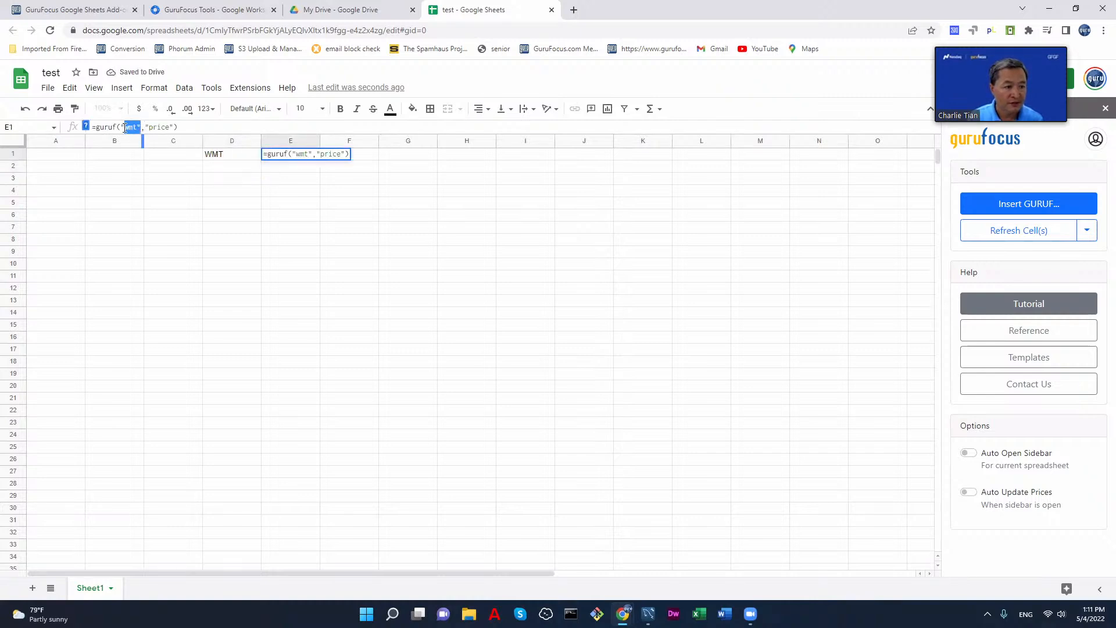
click(211, 156)
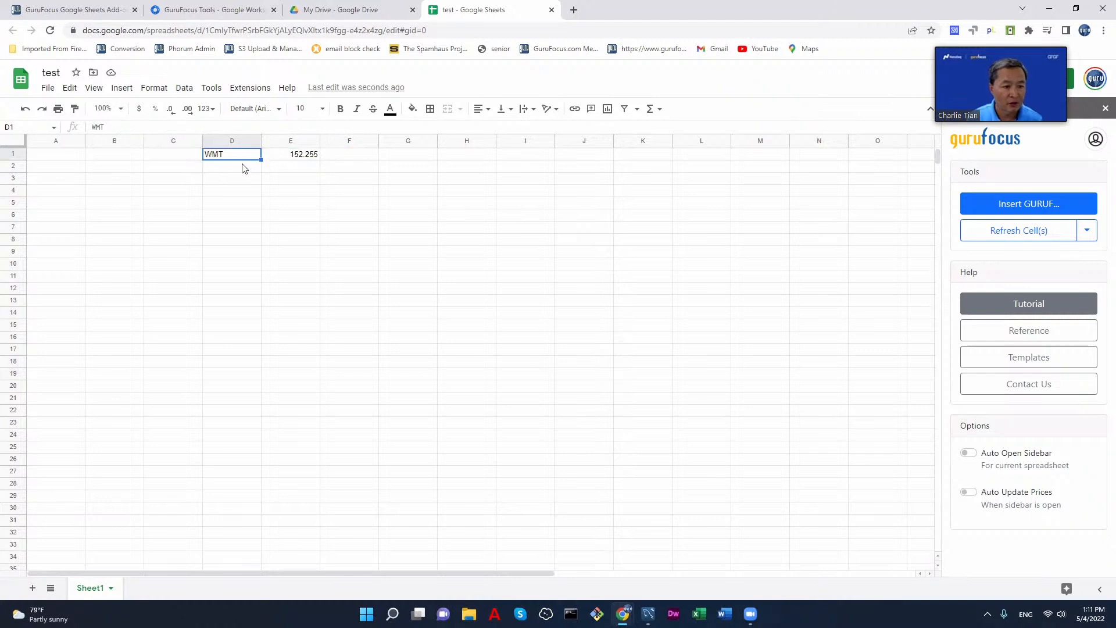
Step: Replace the "wmt" argument in cell E1's price formula with a reference to cell D1
click(294, 158)
double_click(132, 126)
drag(127, 126, 124, 131)
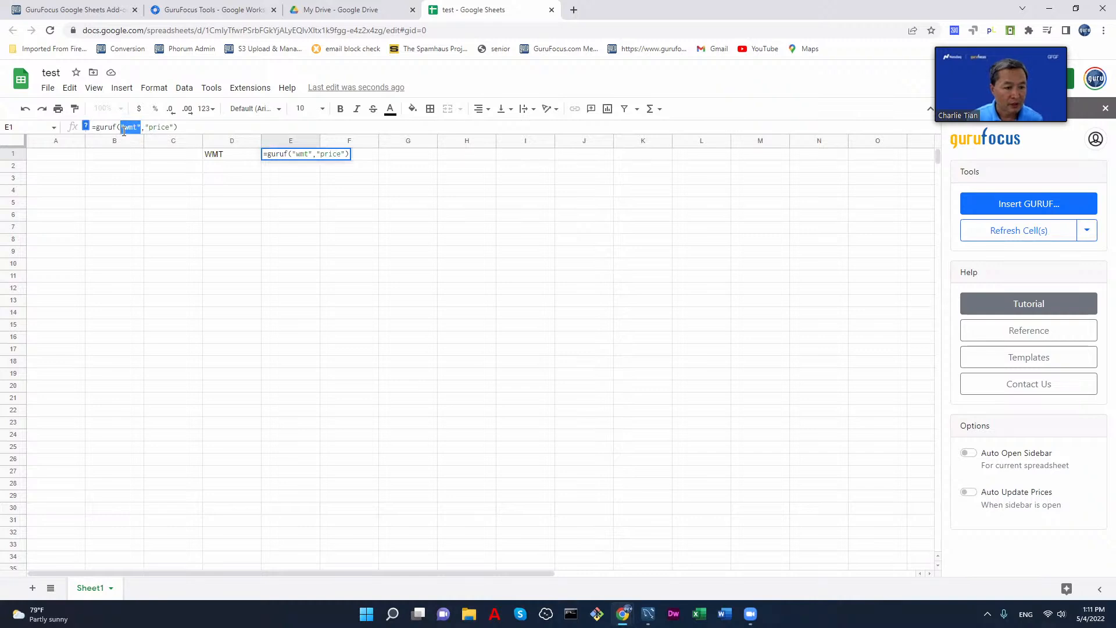
text(d1)
key(Return)
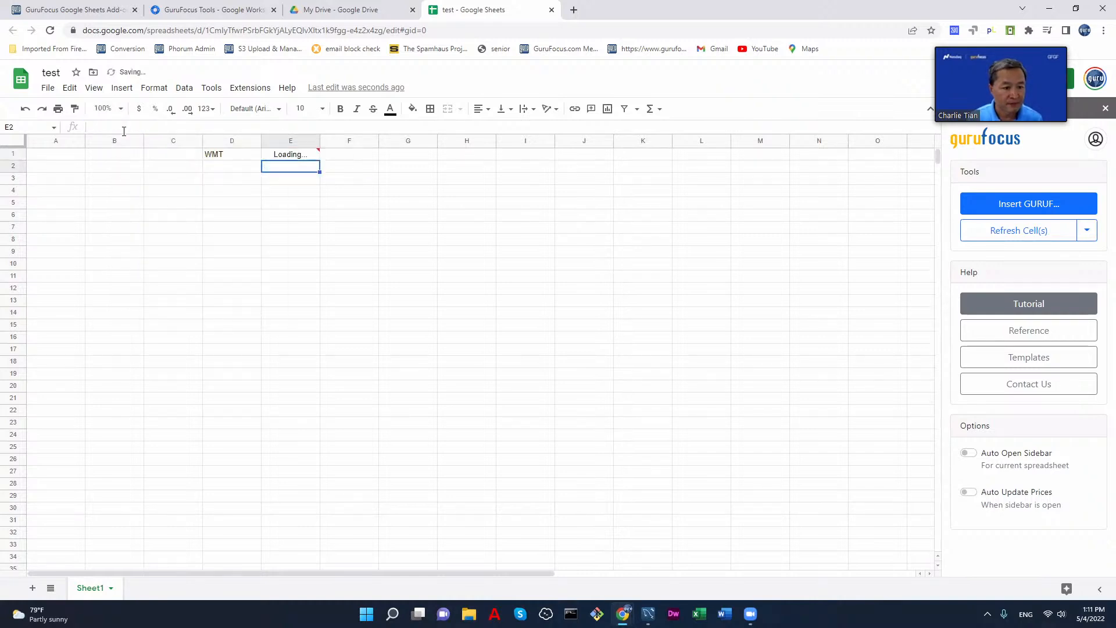
Step: Enter the tickers M and MCO in D2 and D3, and fill the price formula from E1 down to E3
click(215, 167)
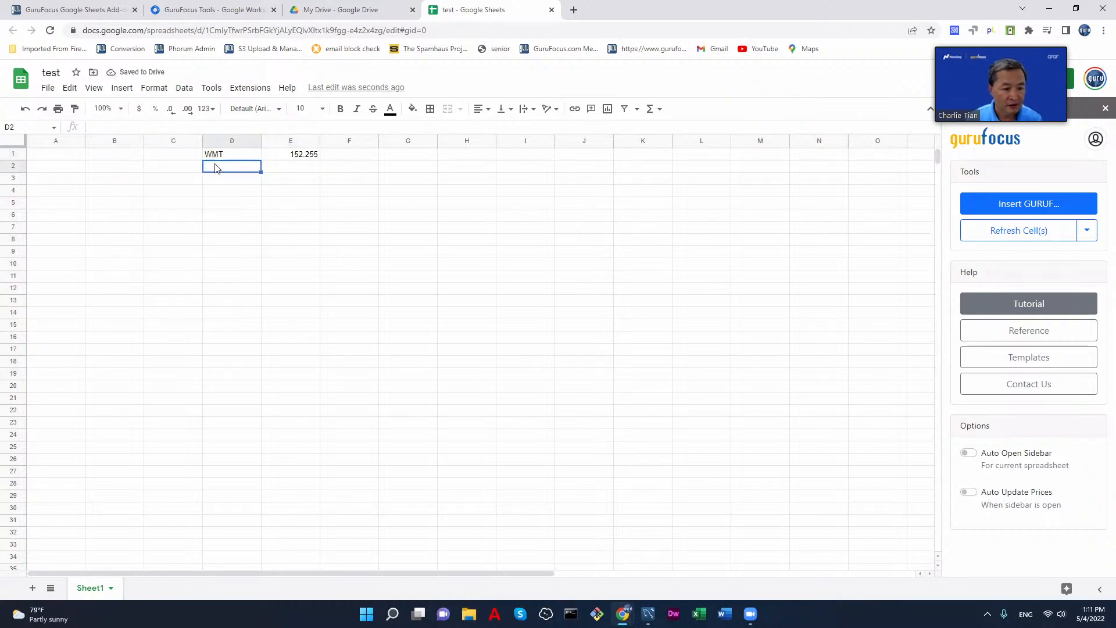
text(M)
key(Return)
text(MCO)
key(Return)
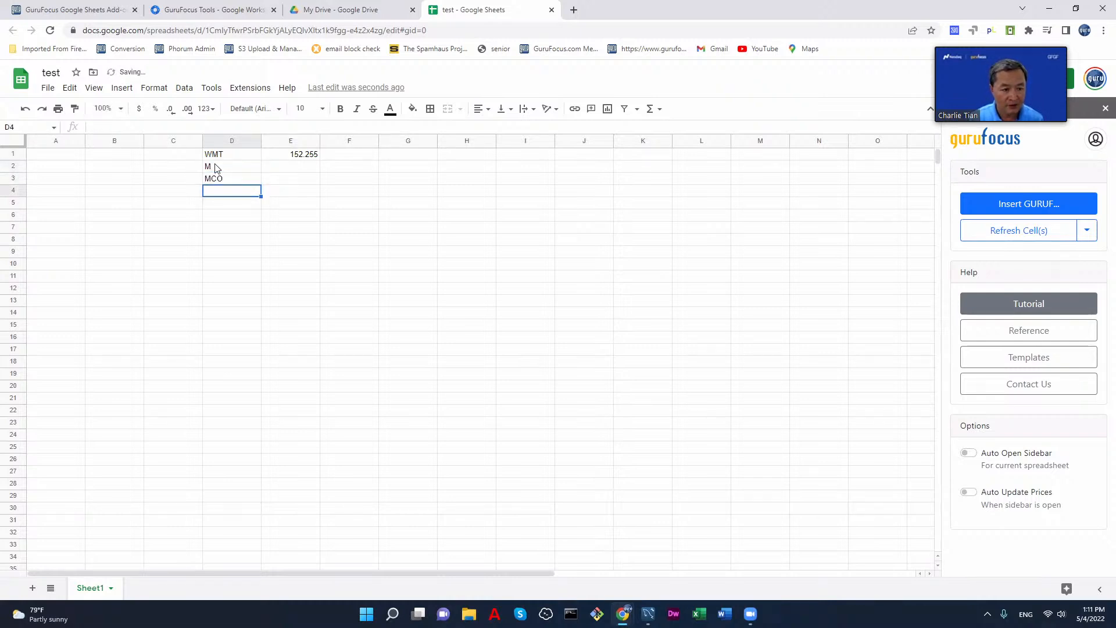
click(294, 156)
drag(314, 161, 317, 181)
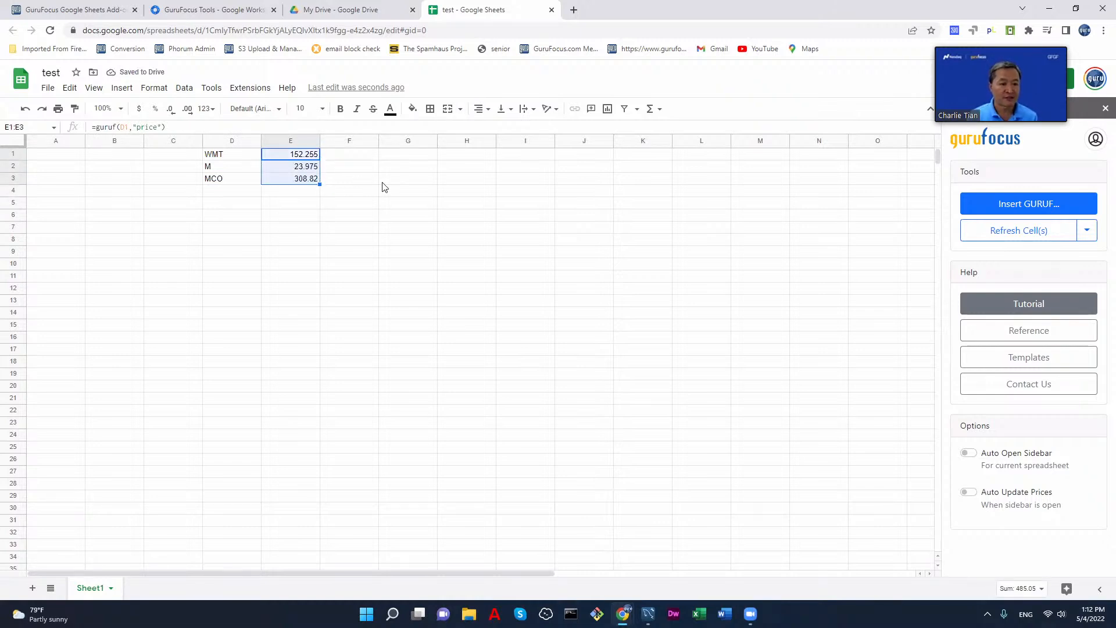
Step: Enter the formula =guruf(D1,"revenue") in cell F1 and fill it down to F3
click(356, 158)
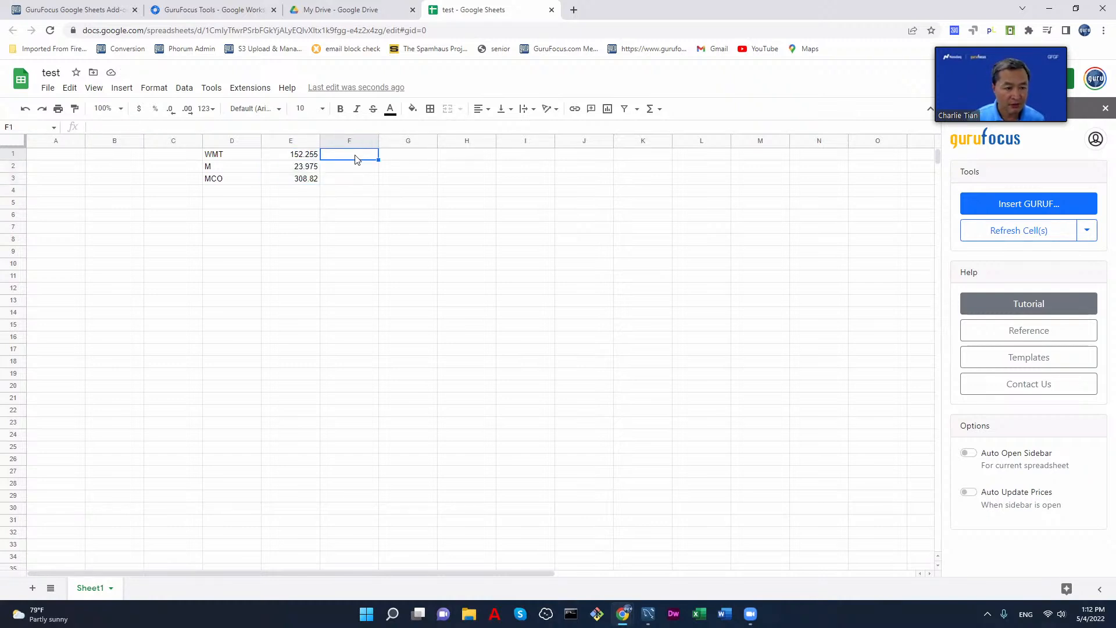
text(=gur)
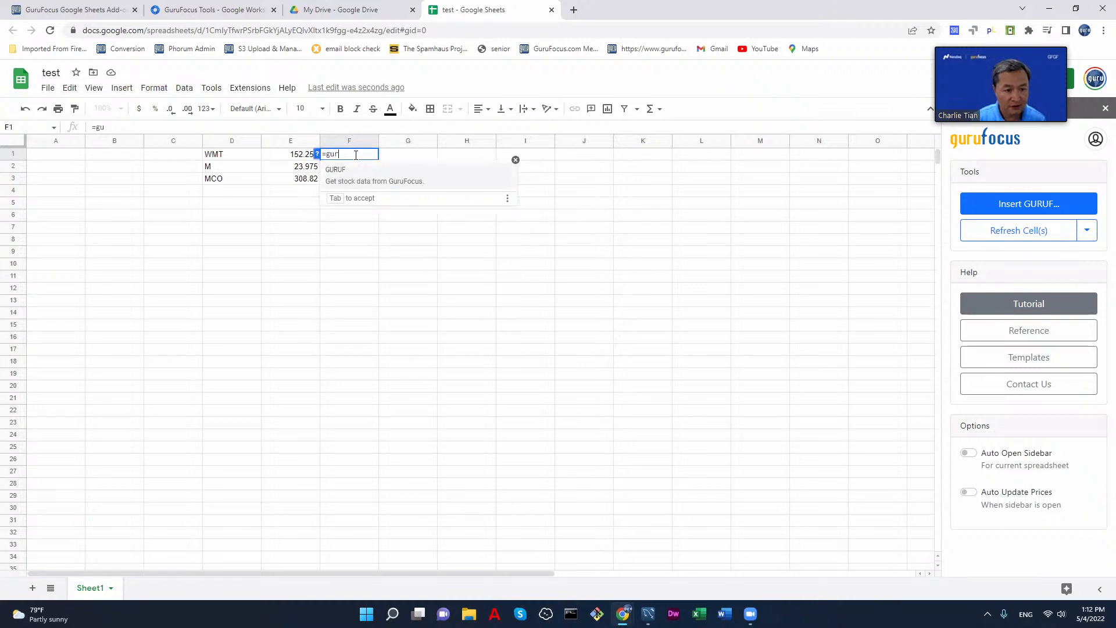
text(uf()
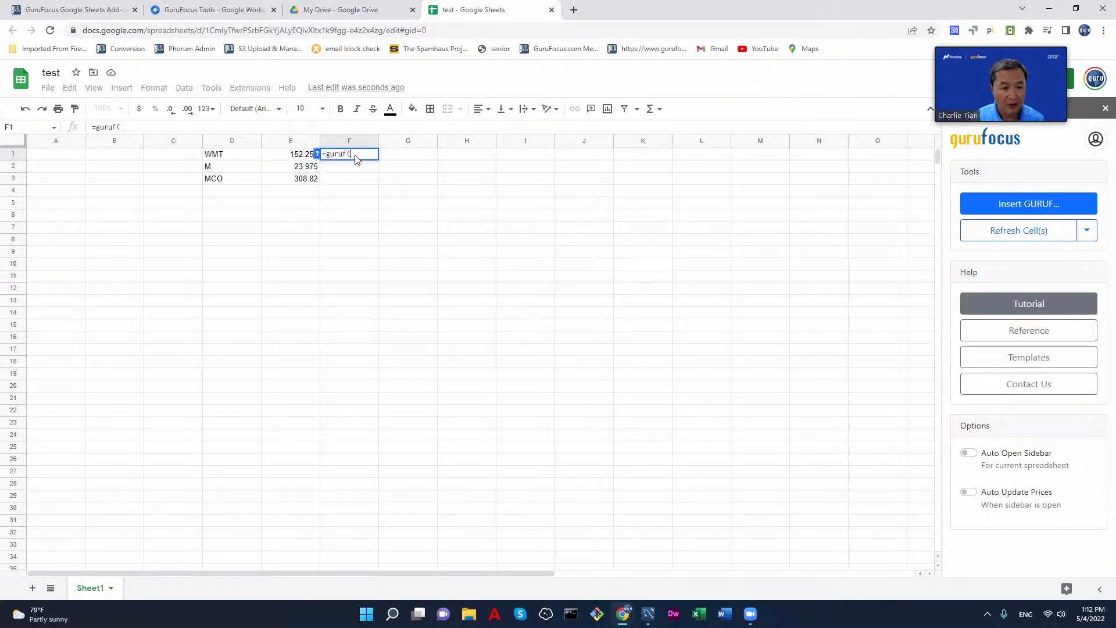
click(213, 154)
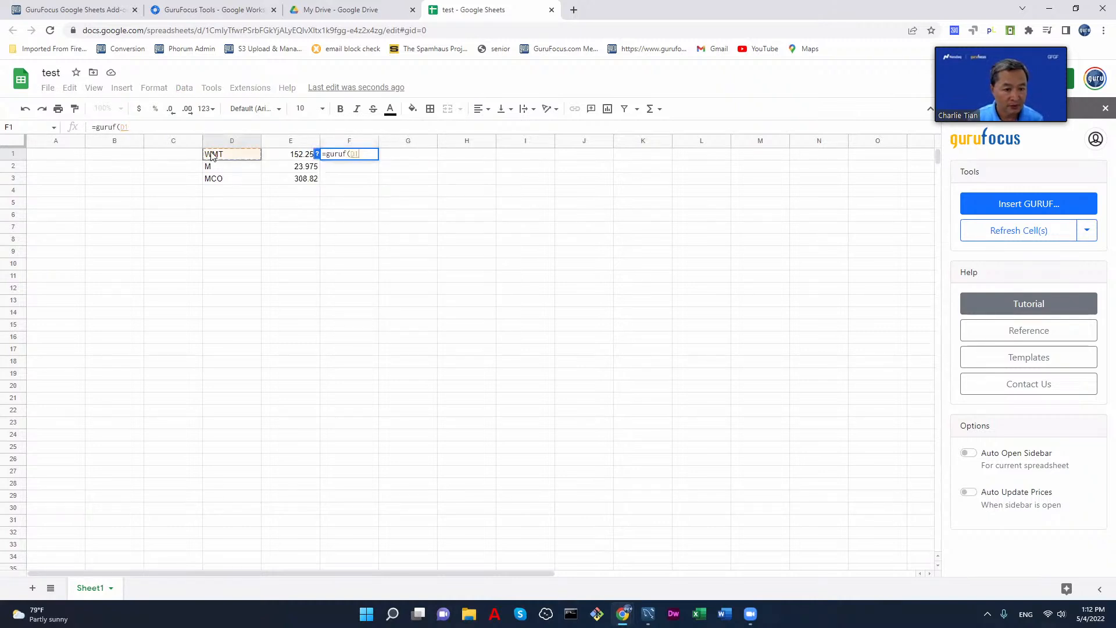
text(,"revenue"))
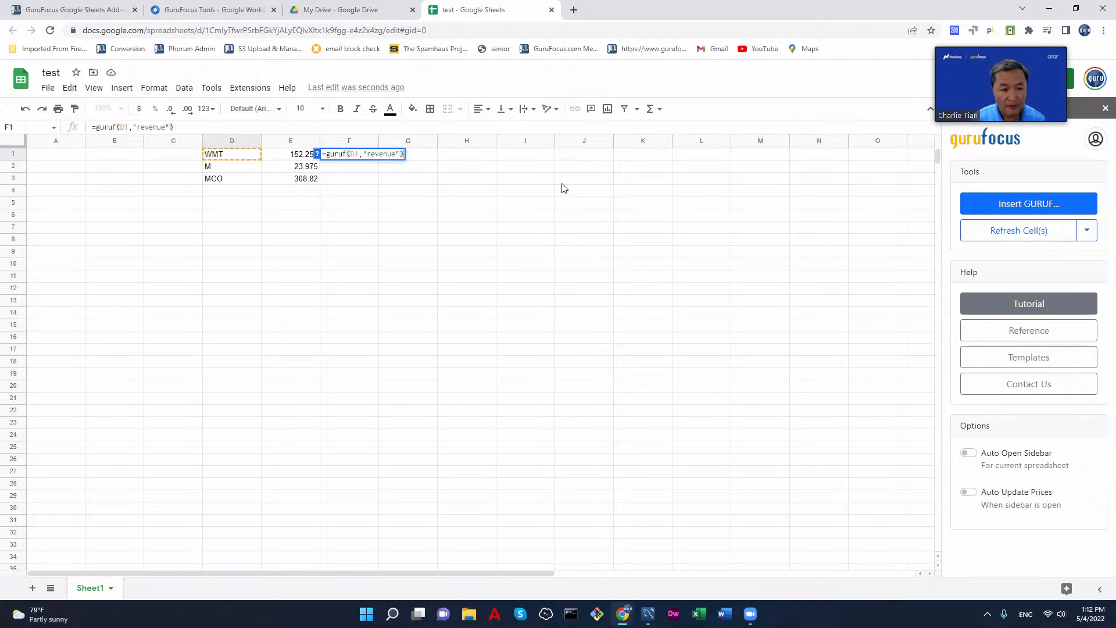
key(Return)
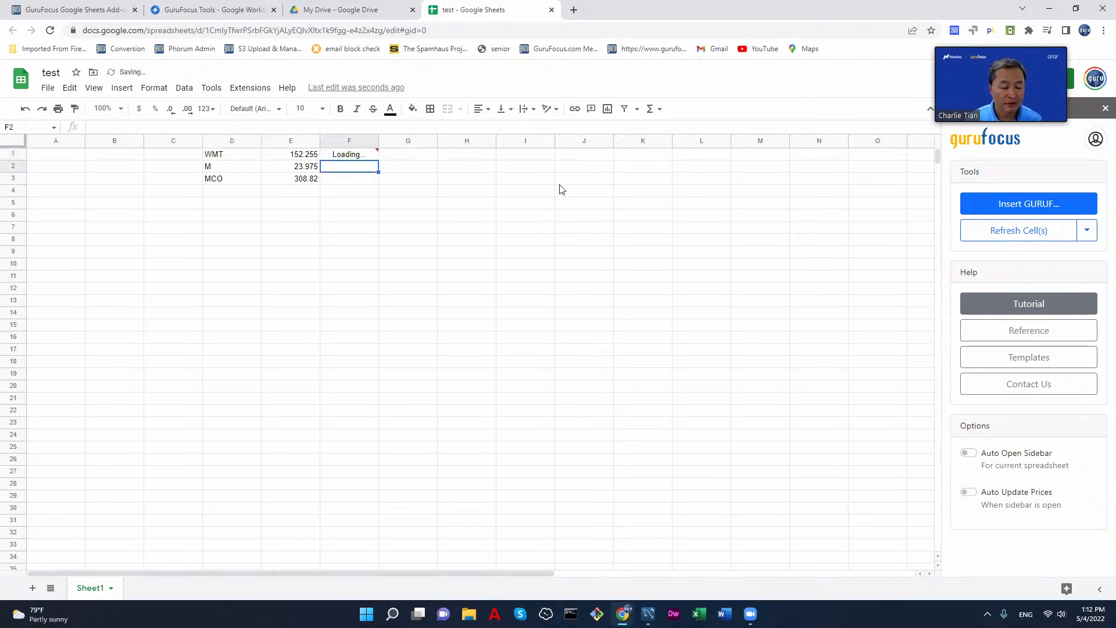
click(357, 155)
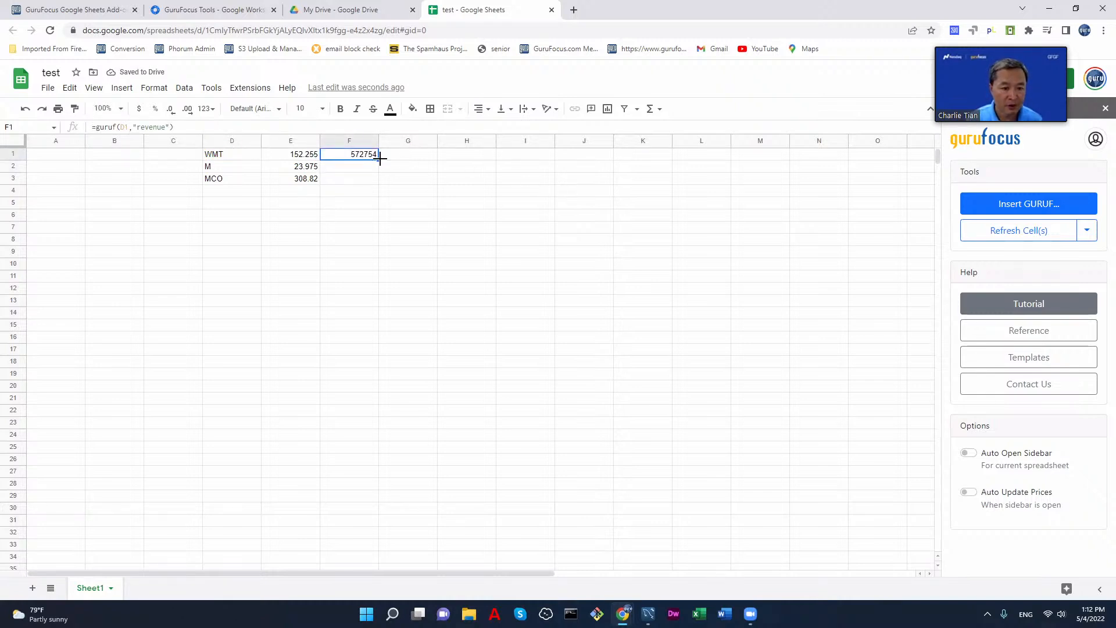
drag(377, 162, 382, 184)
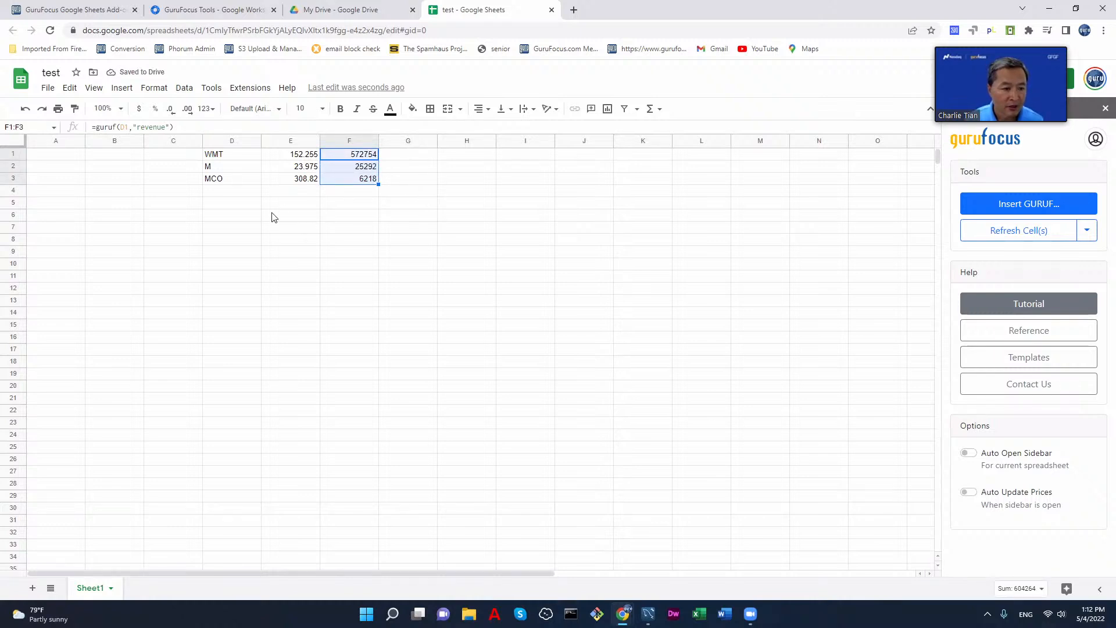
Step: Enter the formula =guruf(D1,"income statement") in cell G1 and look through the inserted income statement rows
click(404, 157)
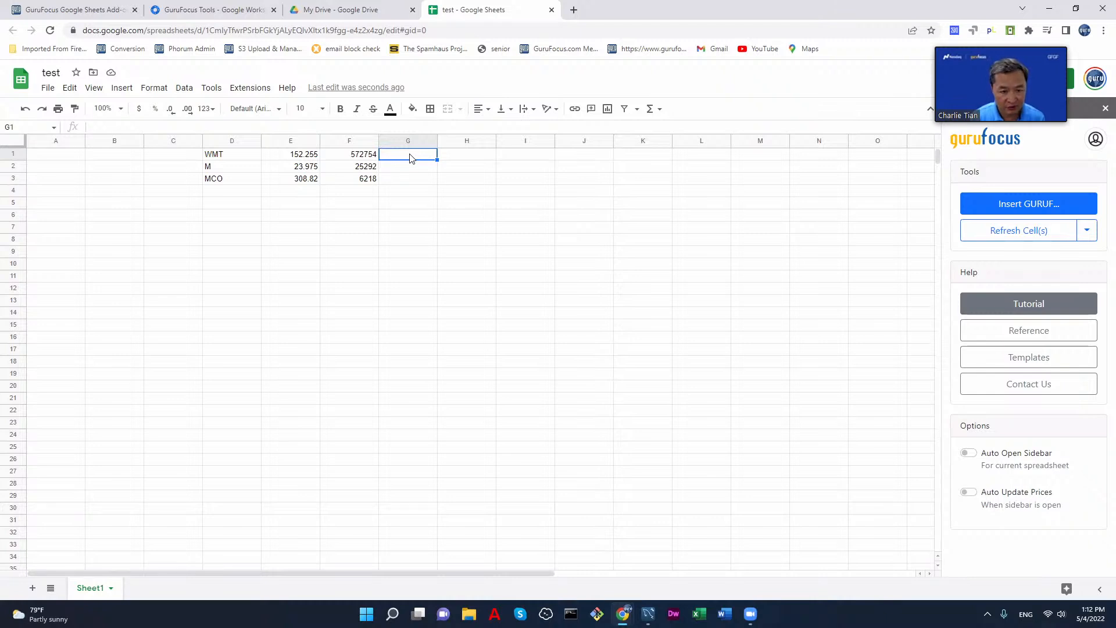
text(=furu)
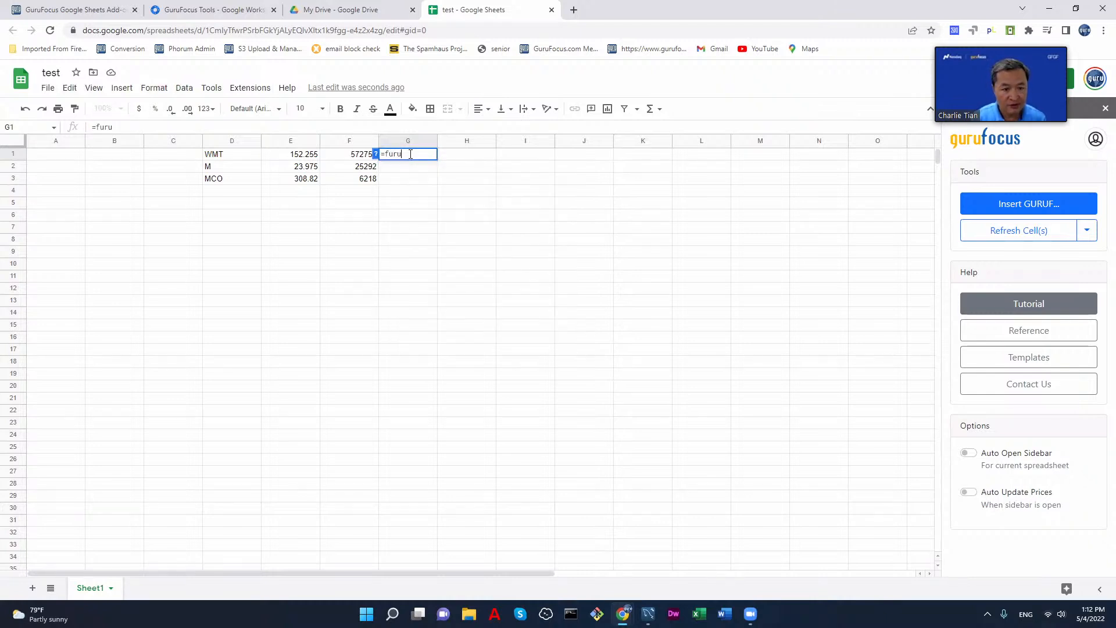
key(BackSpace)
key(BackSpace)
key(BackSpace)
key(BackSpace)
text(guruf)
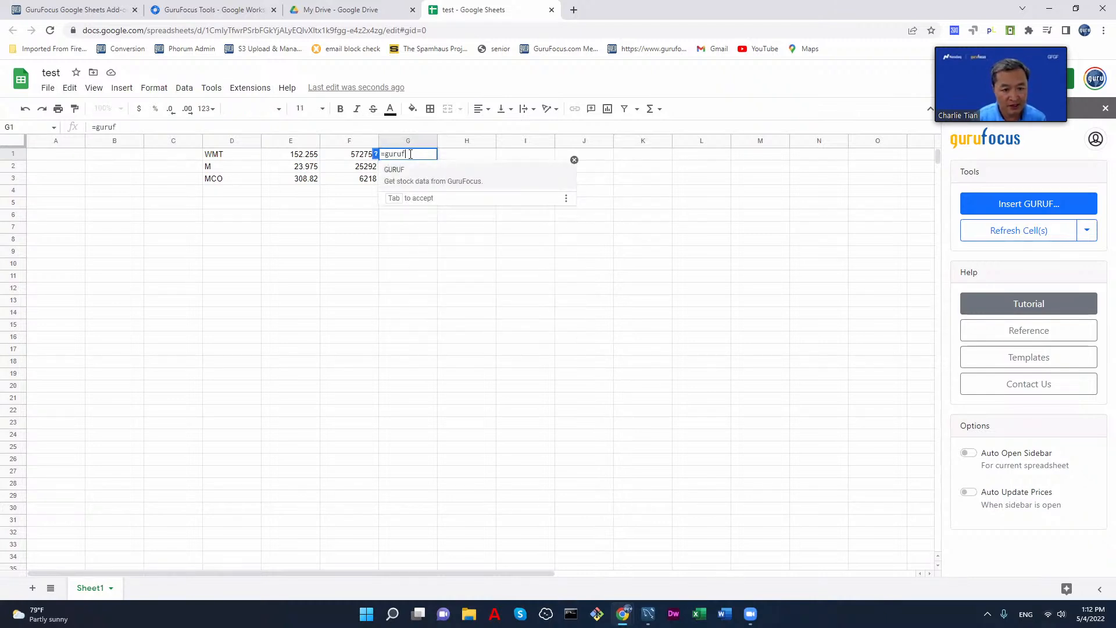
text(()
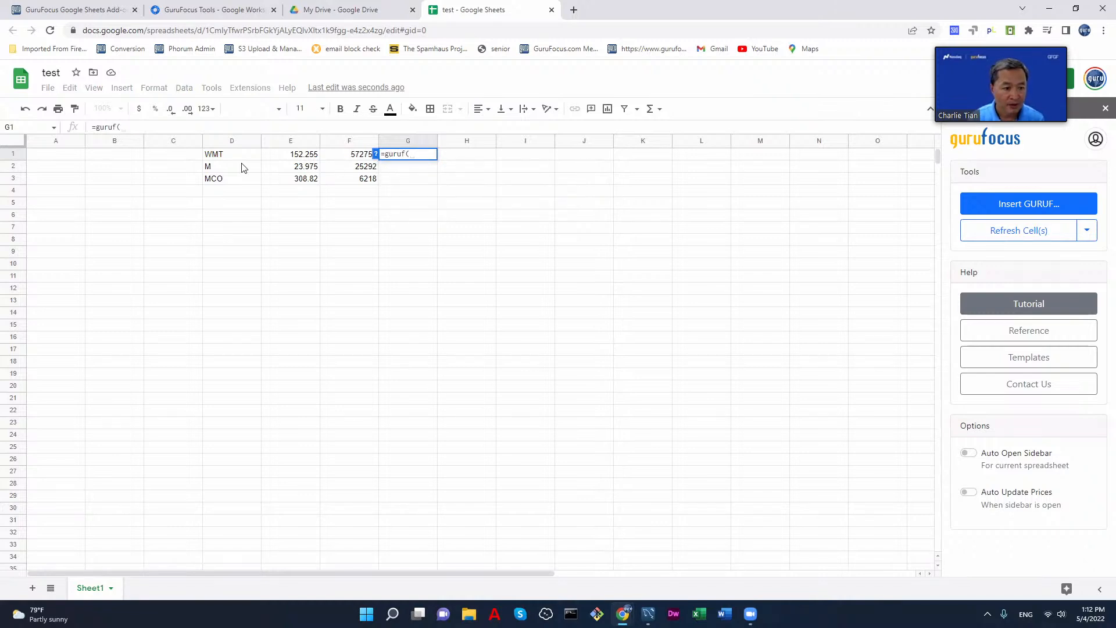
click(222, 156)
text(,)
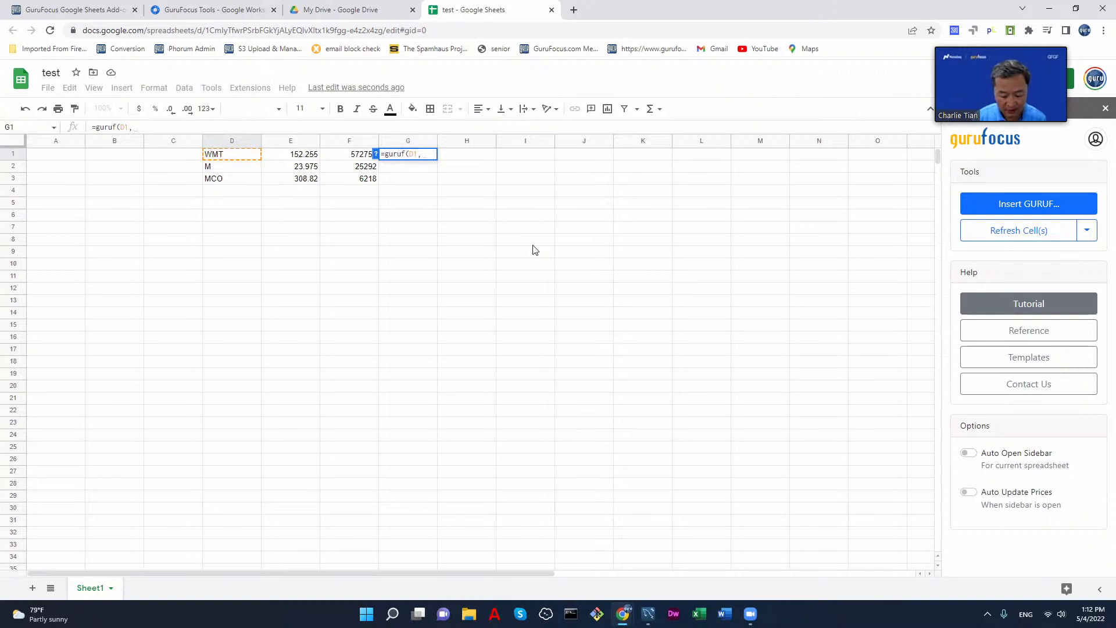
text("income statemetn)
key(BackSpace)
key(BackSpace)
text(nt"))
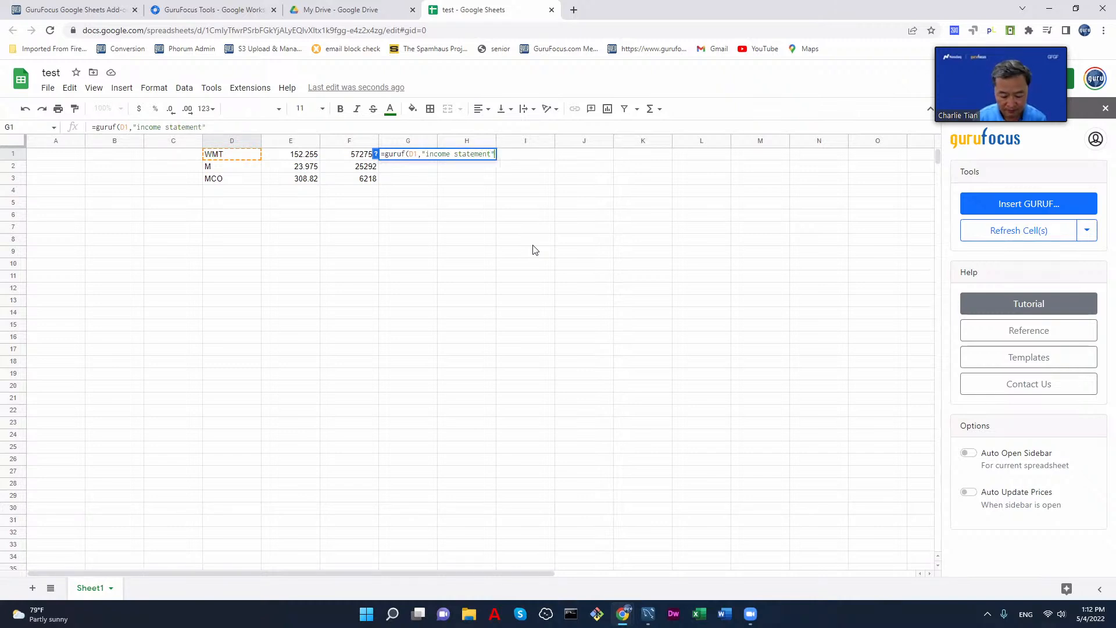
key(Return)
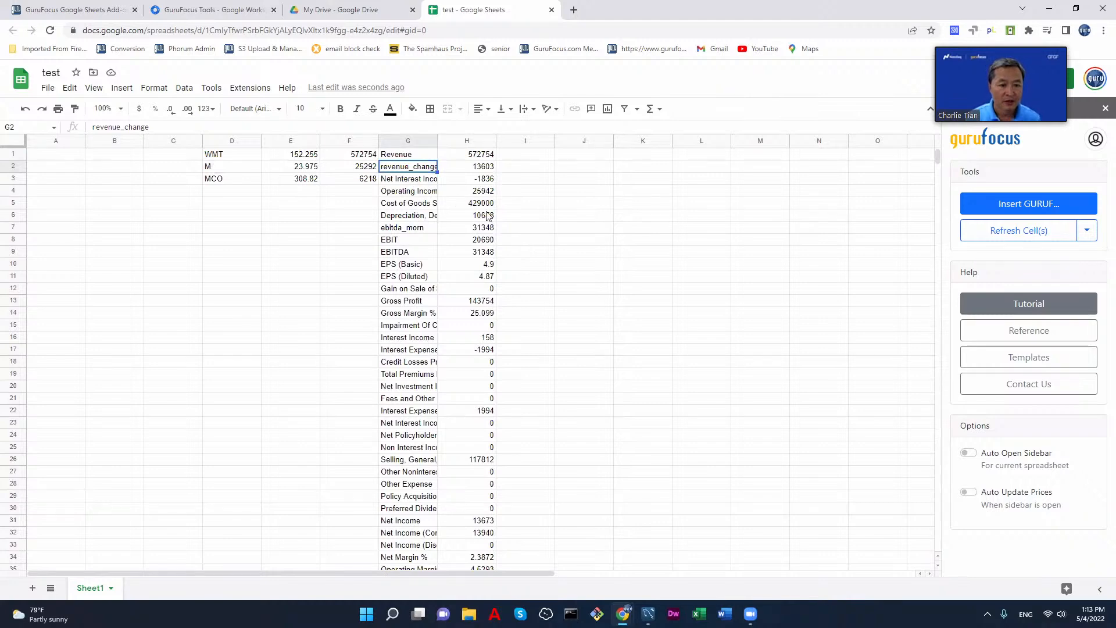
scroll(512, 252, down, 2)
scroll(536, 269, up, 2)
scroll(536, 269, down, 8)
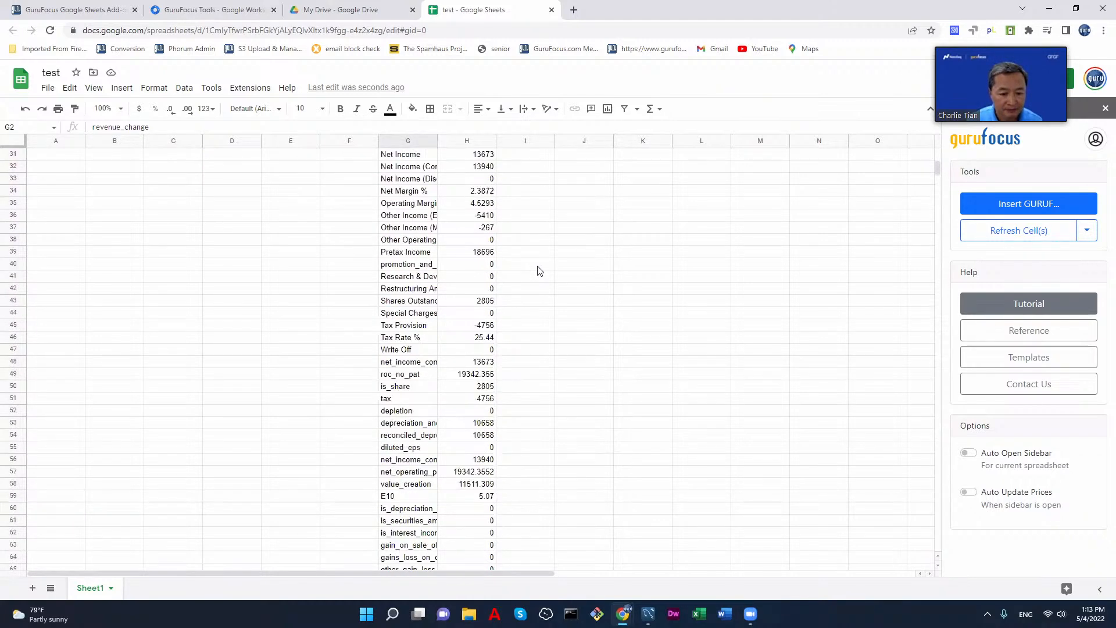
scroll(538, 270, up, 10)
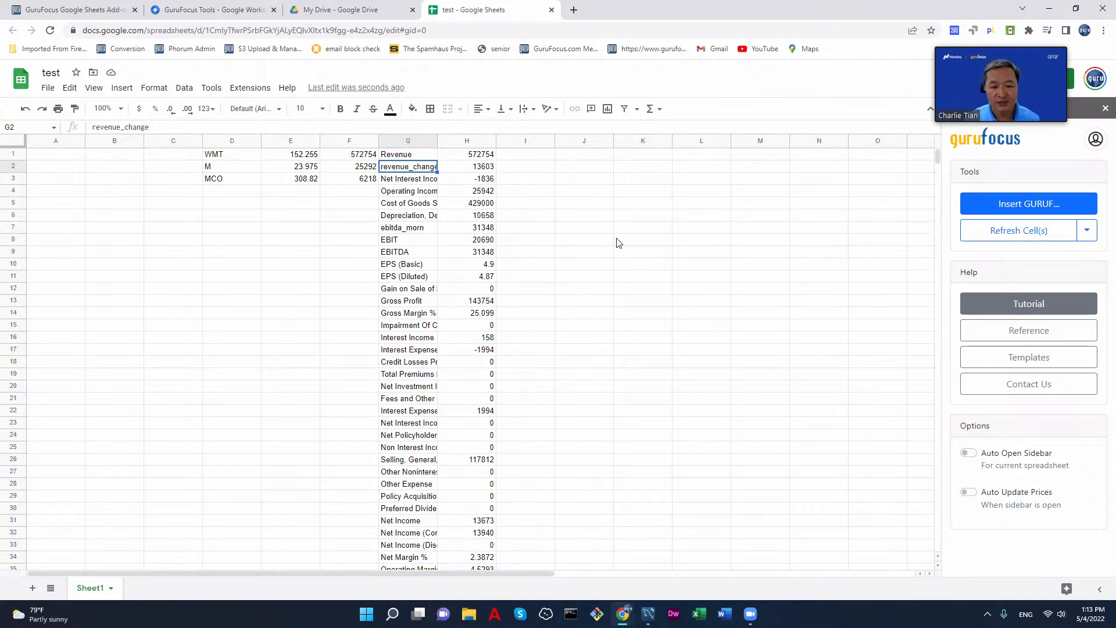
Step: Start a GURUF formula in cell J1 with the ticker WMT and the calculation Income Statement
click(540, 184)
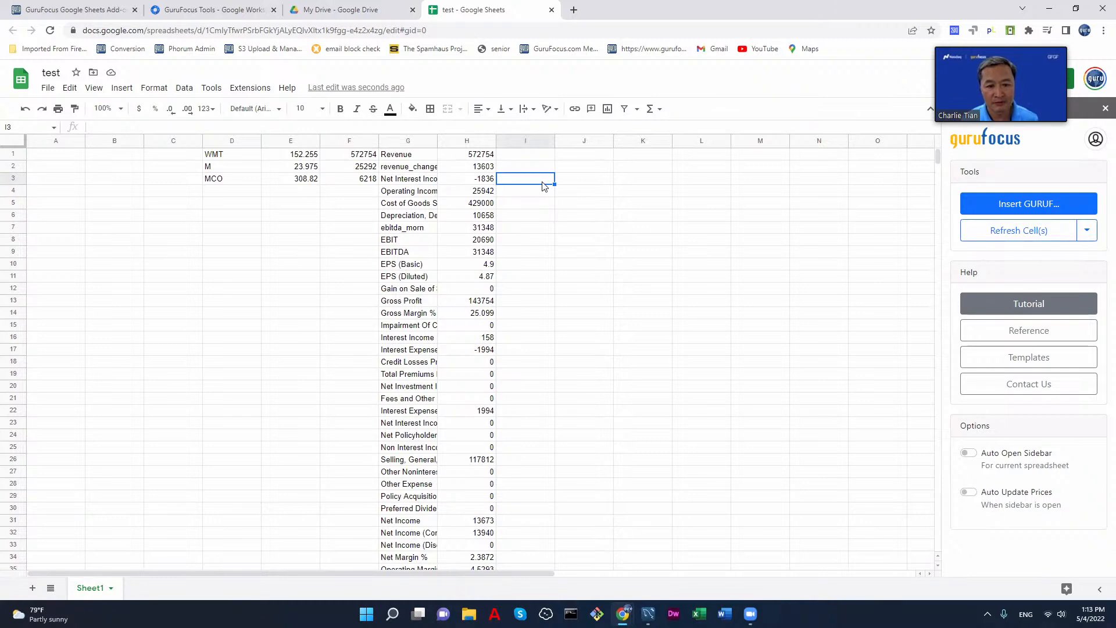
click(578, 160)
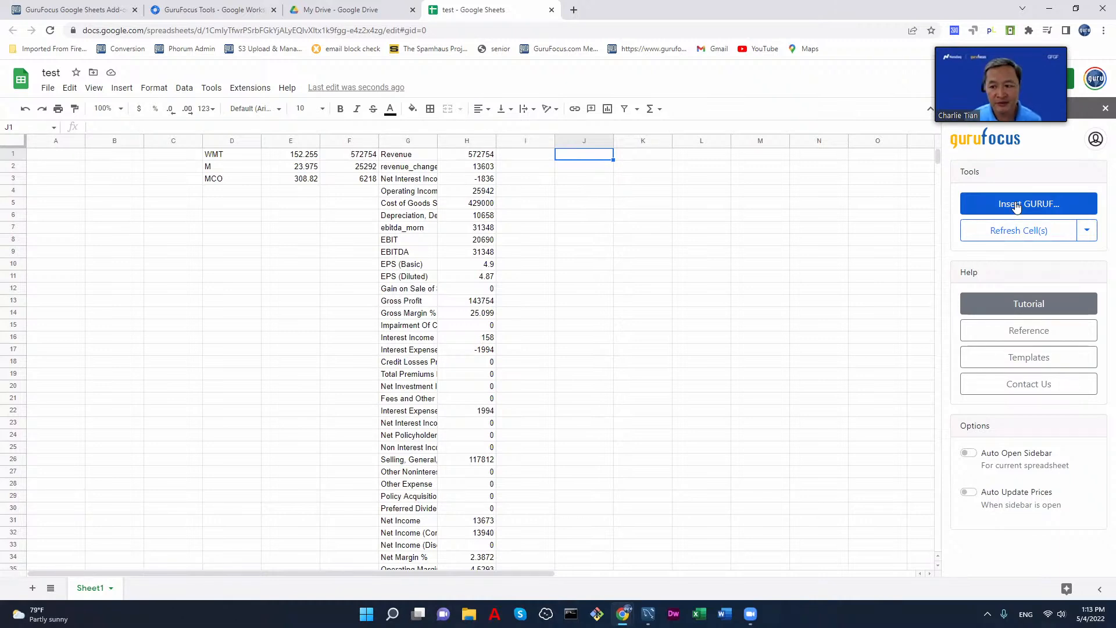
click(1024, 204)
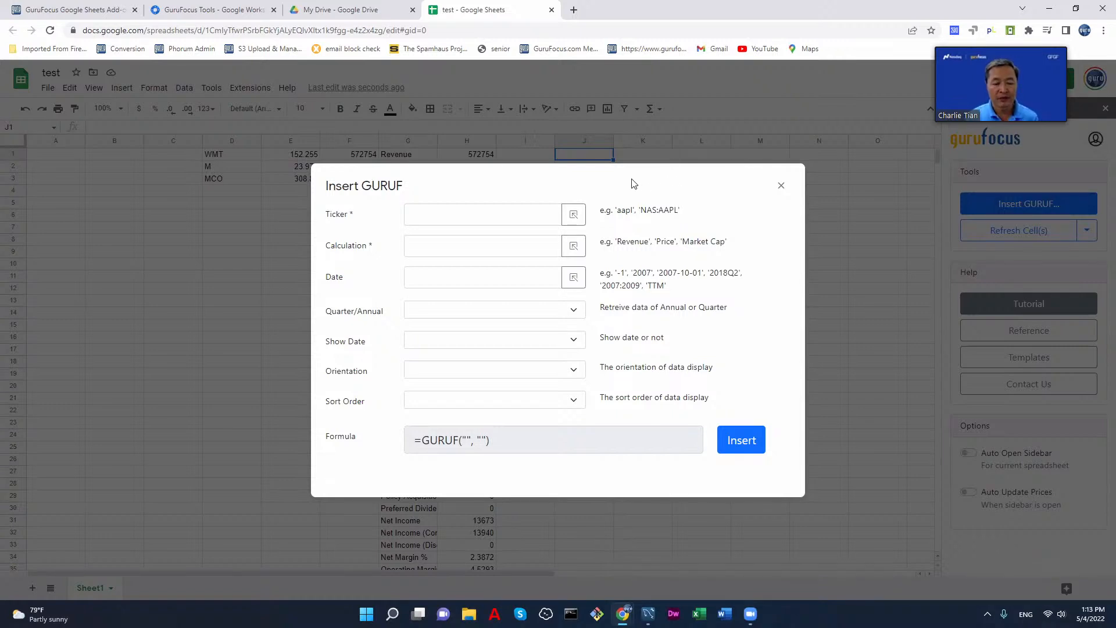
click(434, 216)
text(WMT)
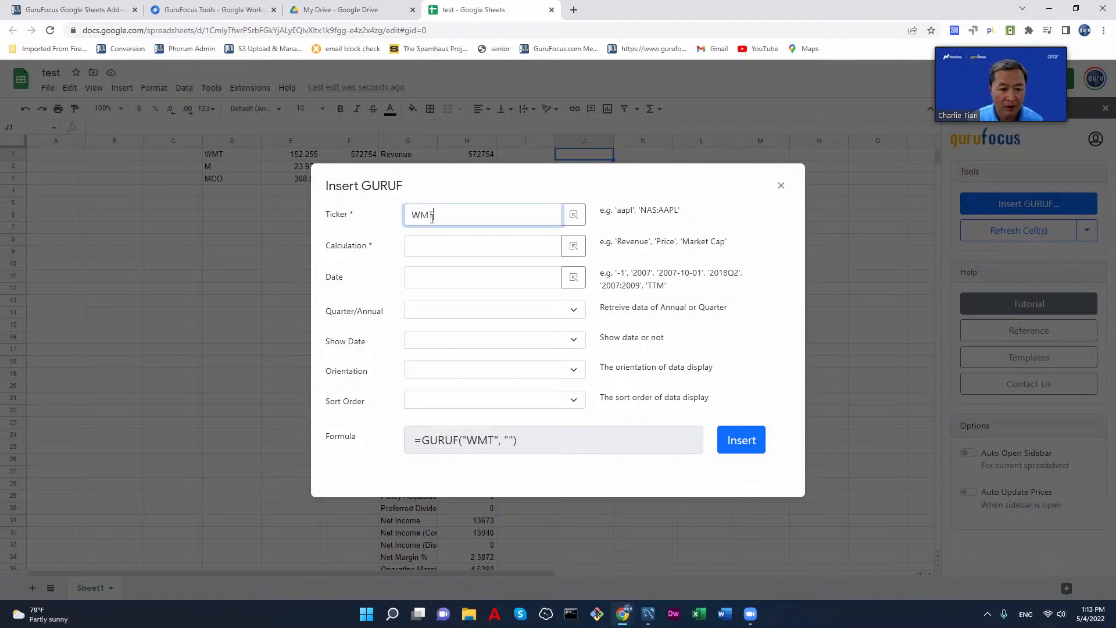
click(444, 251)
text(income st)
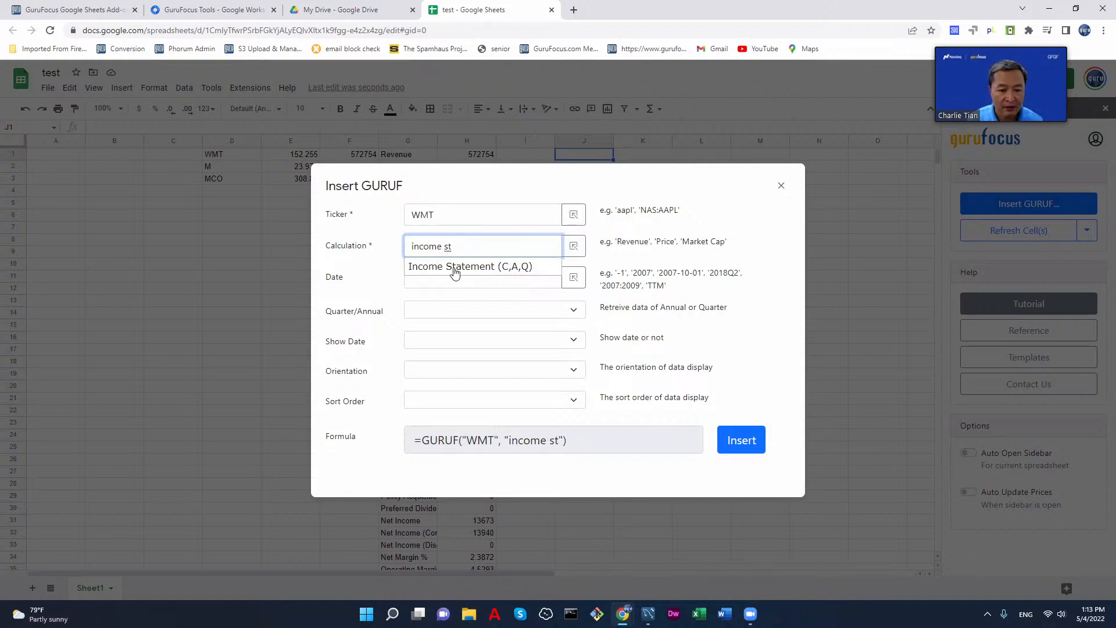
click(454, 267)
Step: Set the date of the WMT income statement formula to -4
click(466, 275)
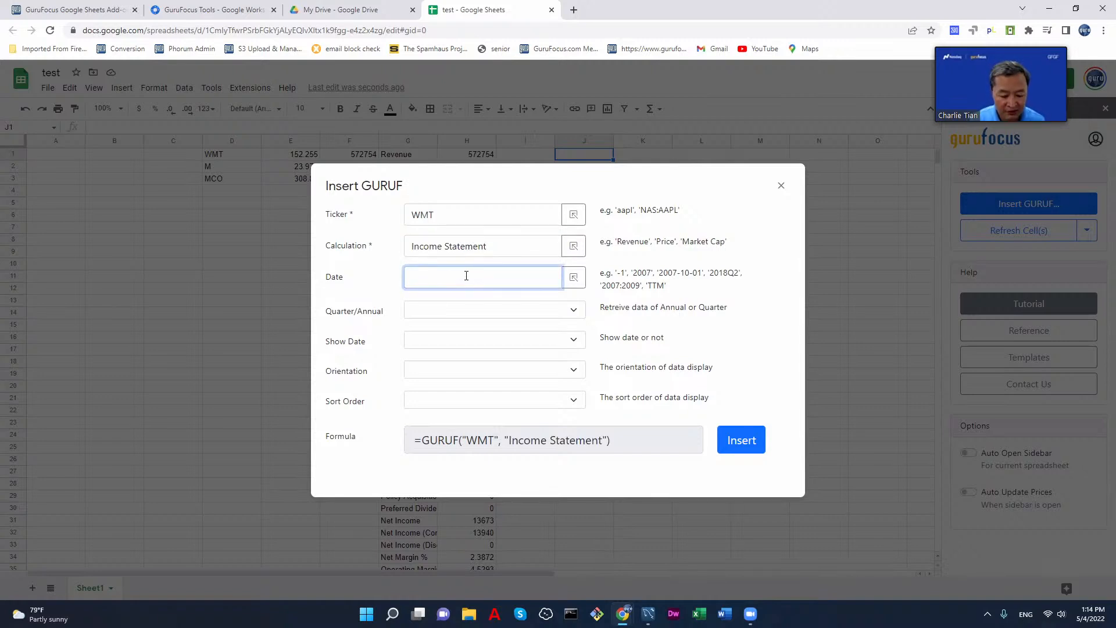
text(2015)
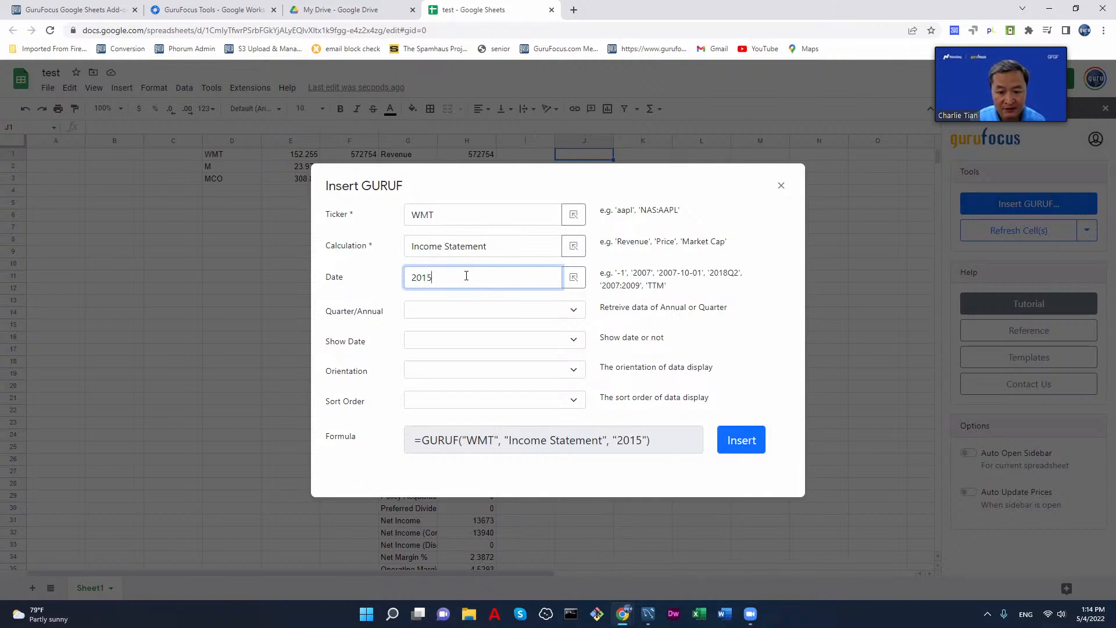
key(BackSpace)
key(BackSpace)
key(BackSpace)
key(BackSpace)
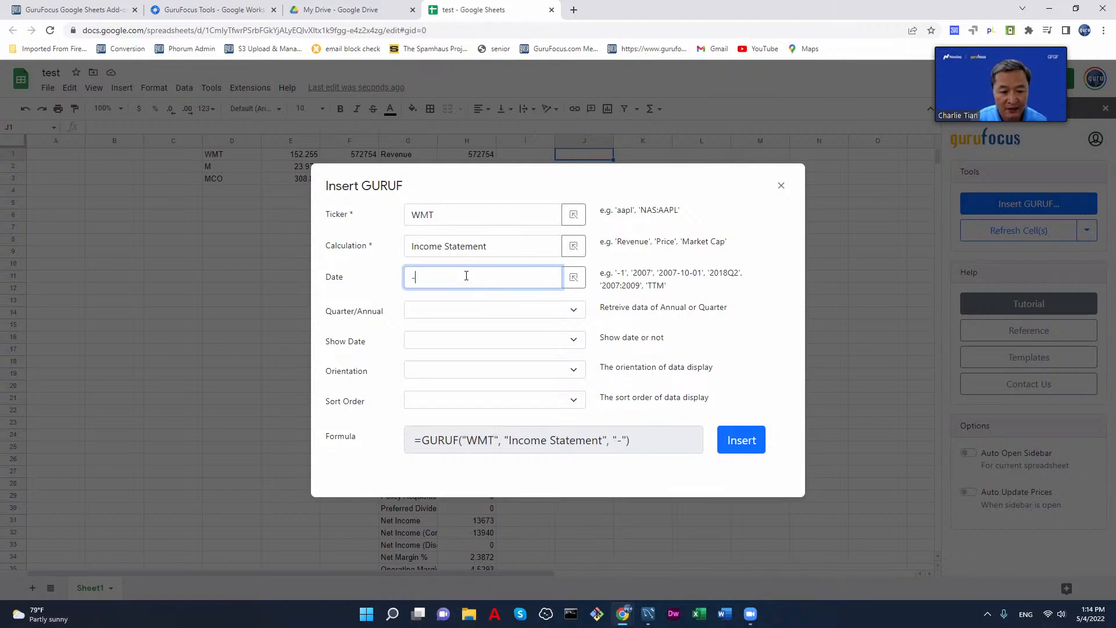
text(4)
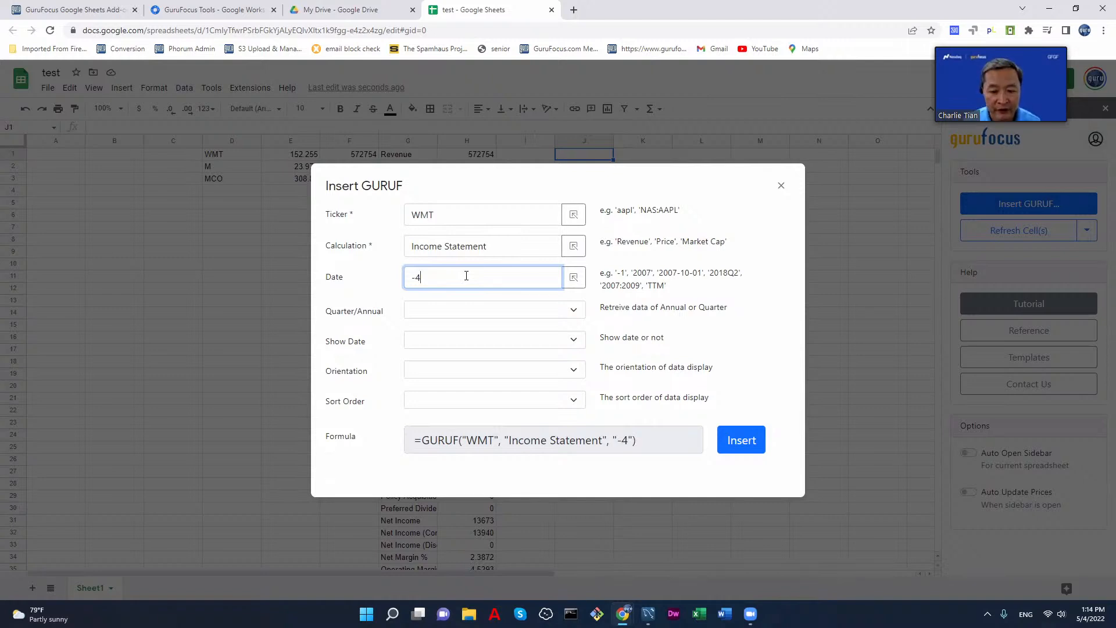
Step: Choose Annual data with dates shown, Vertical orientation and Ascending sort order, and insert the formula into J1
click(508, 311)
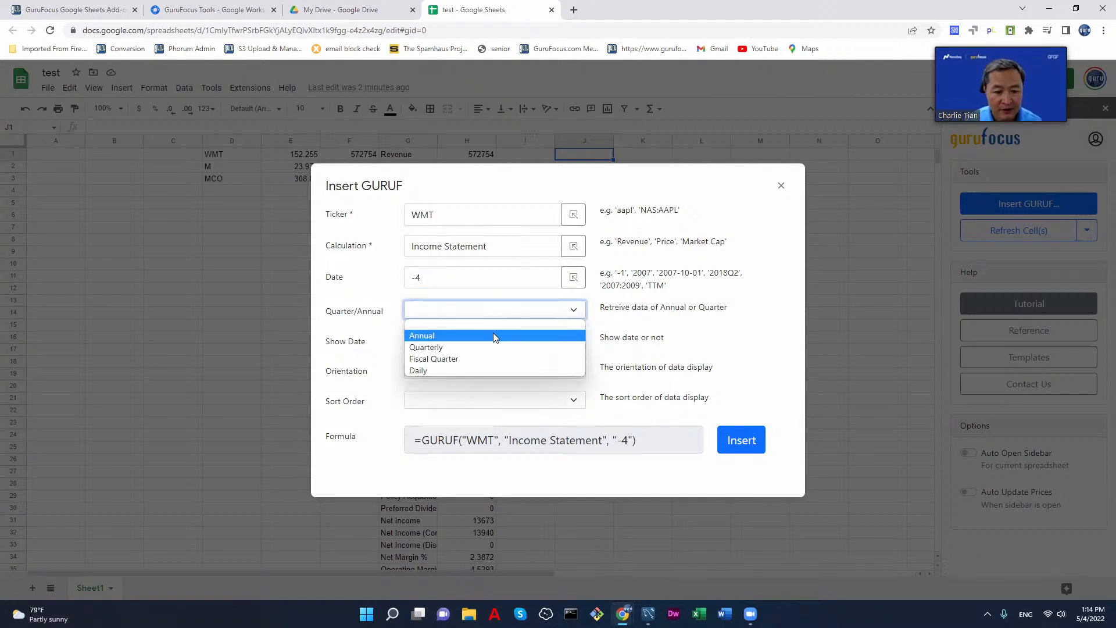
click(494, 332)
click(545, 341)
click(535, 364)
click(552, 370)
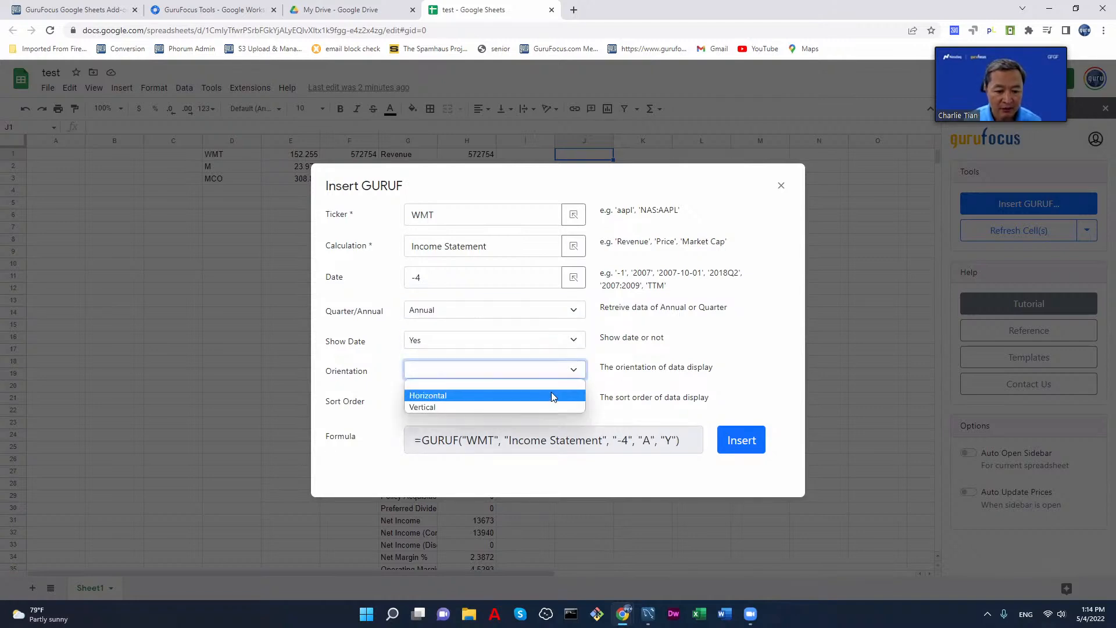
click(545, 409)
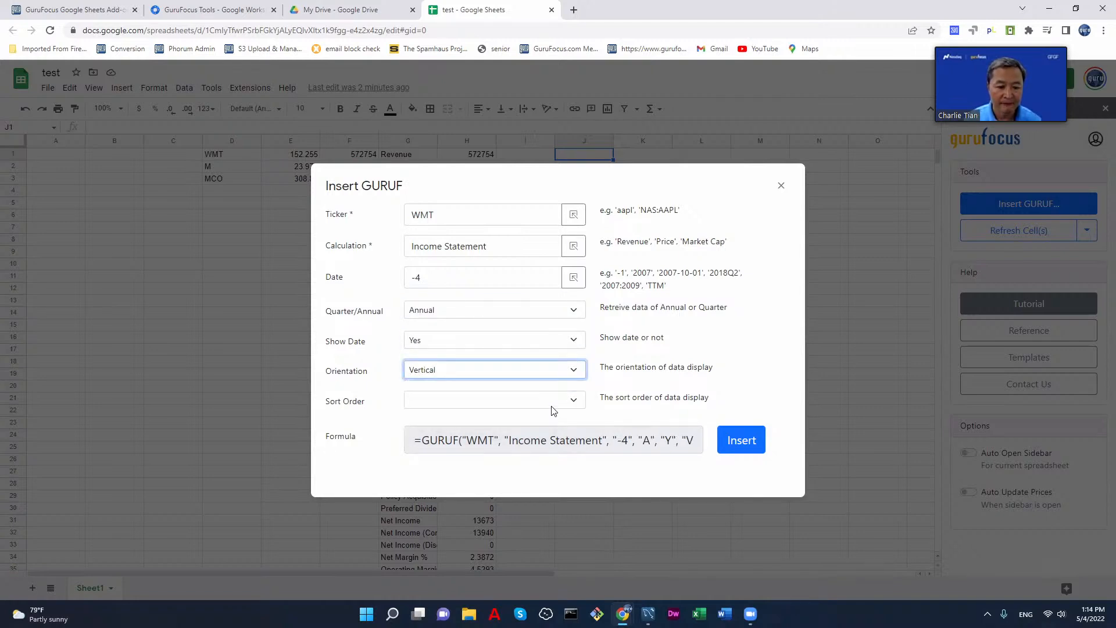
click(568, 402)
click(526, 426)
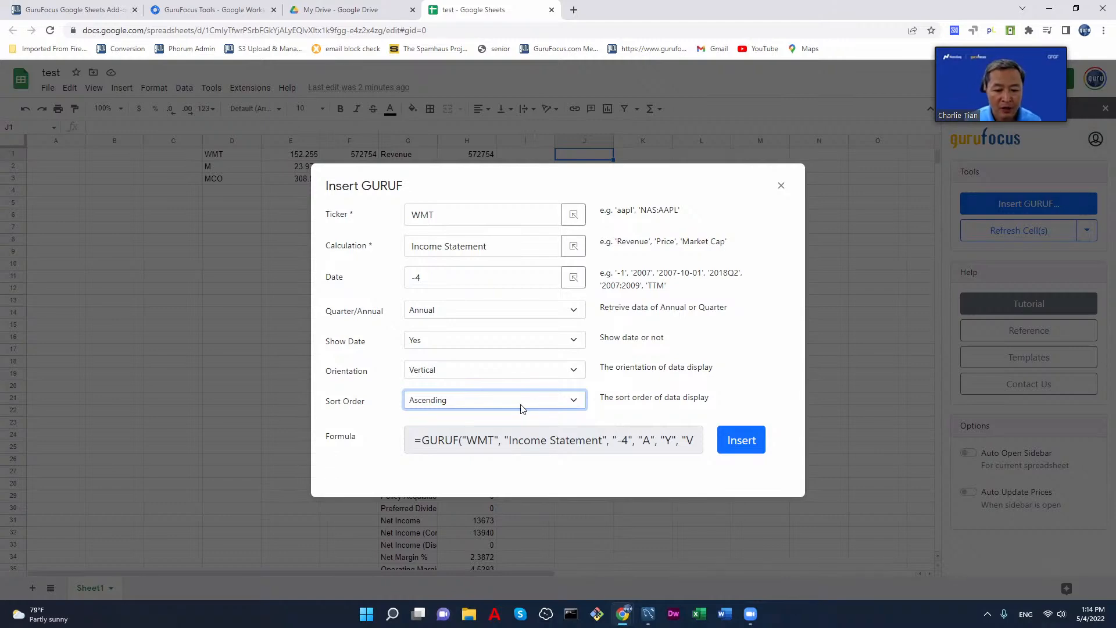
click(742, 443)
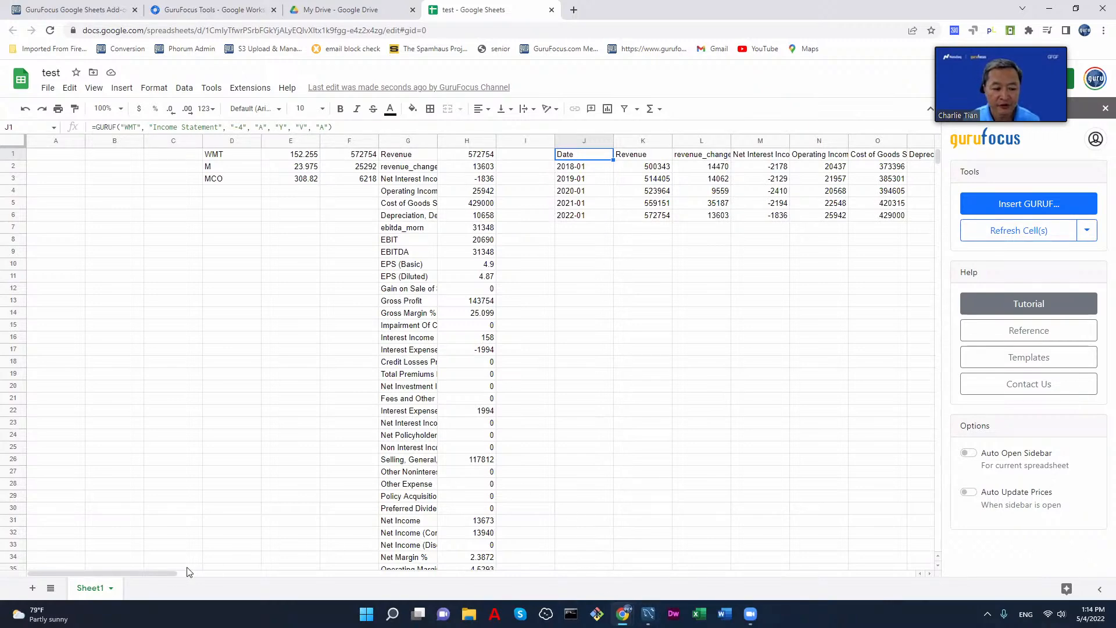
Step: Change the orientation of J1's GURUF formula to Horizontal, reinsert it, and look through the yearly income statement columns
mouse_move(172, 572)
mouse_down()
mouse_move(379, 571)
mouse_move(176, 567)
mouse_up()
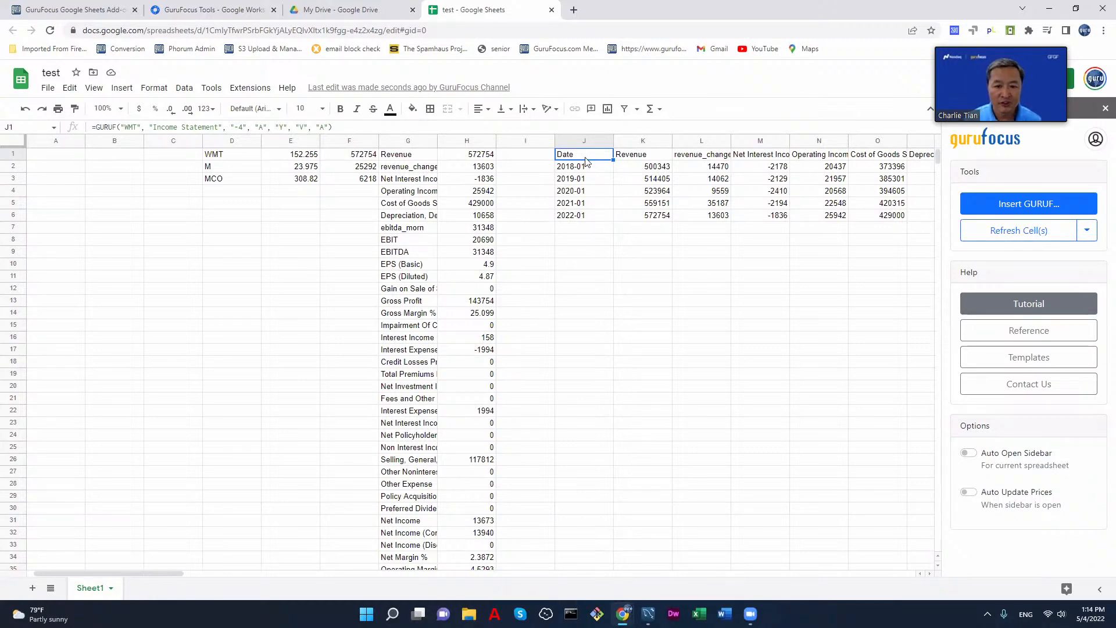
click(1005, 212)
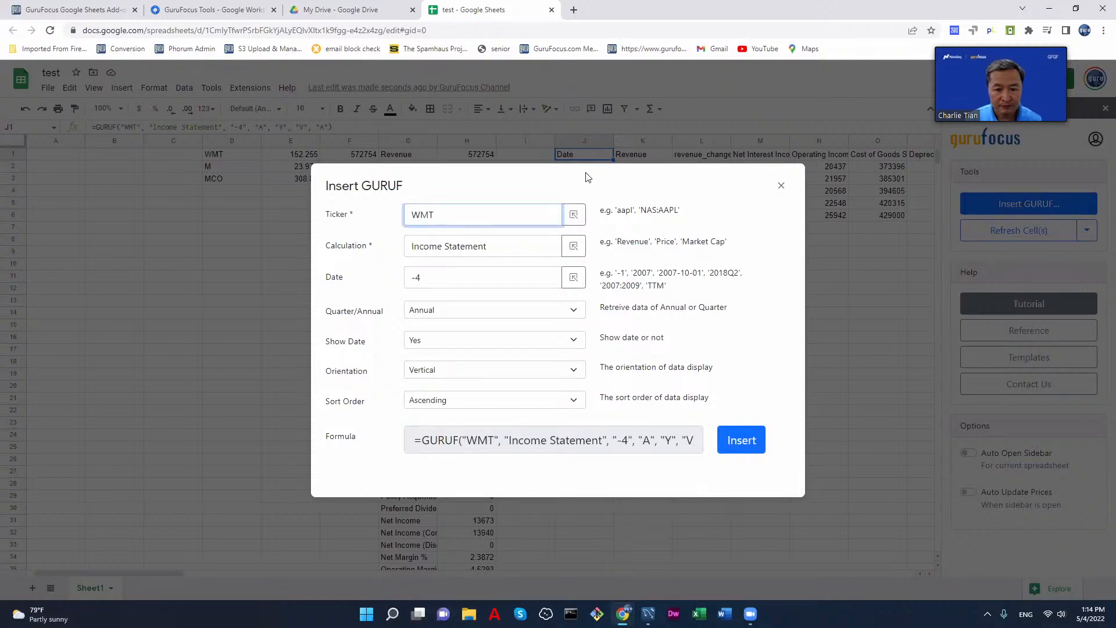
click(560, 406)
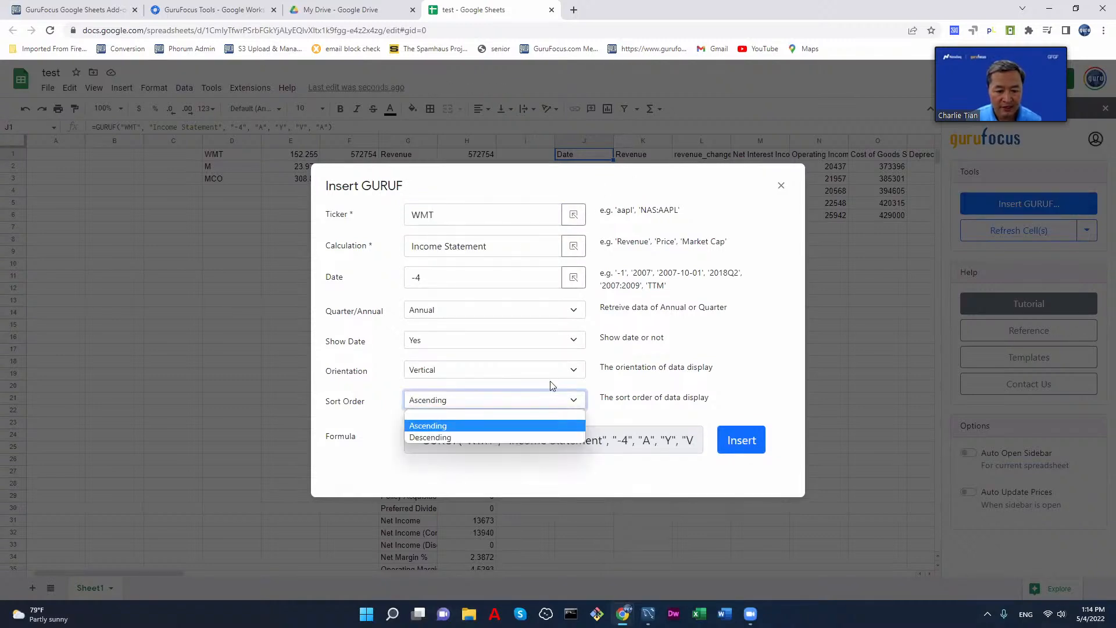
click(559, 370)
click(534, 394)
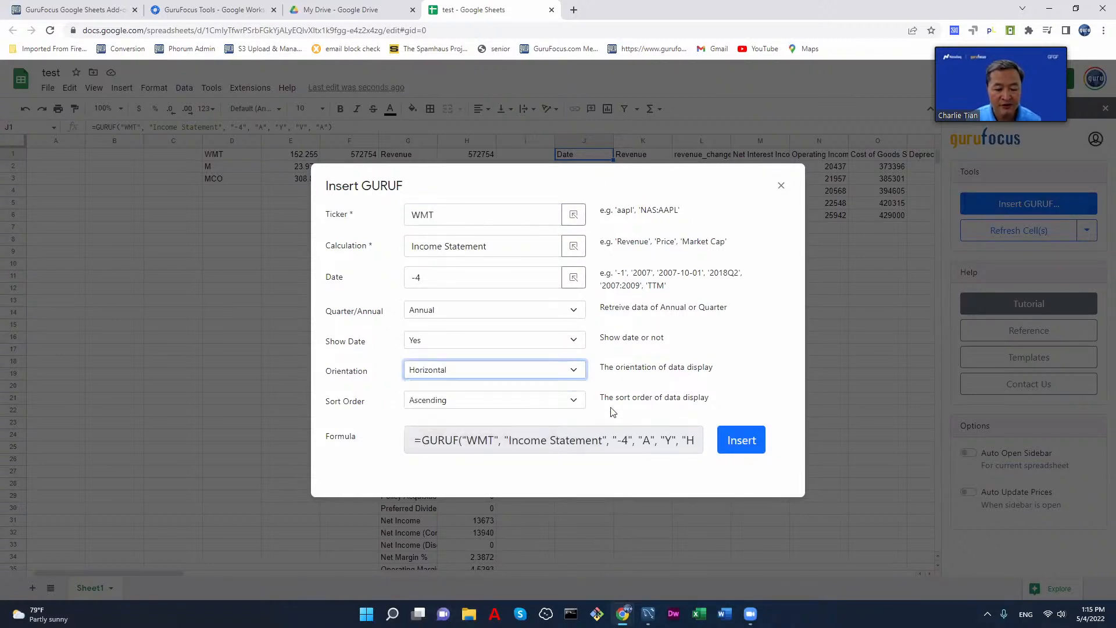
click(741, 440)
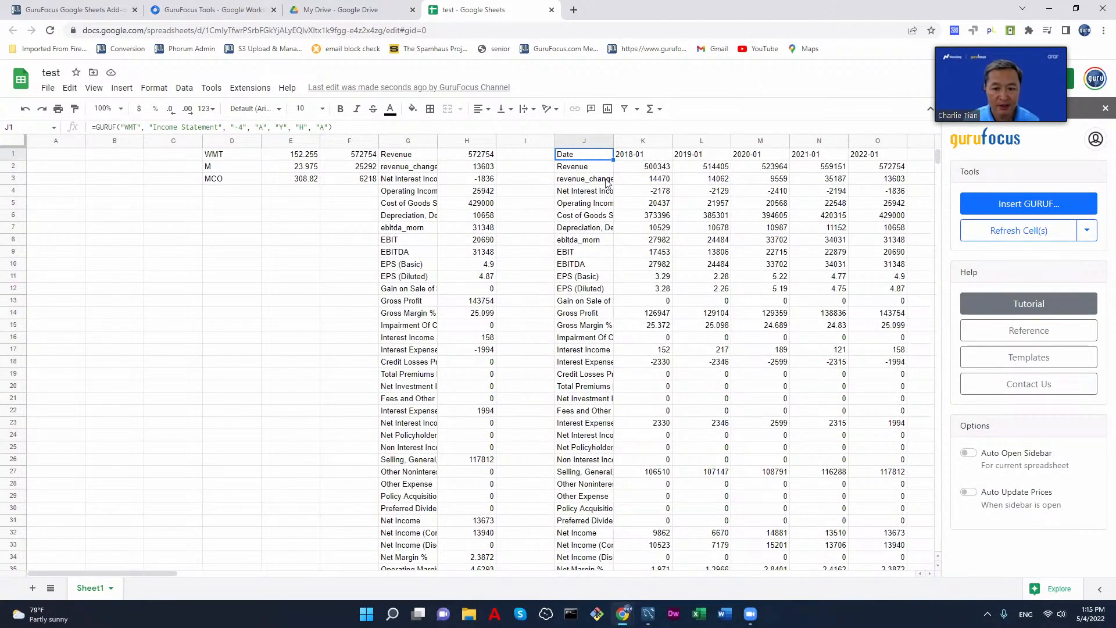
click(642, 158)
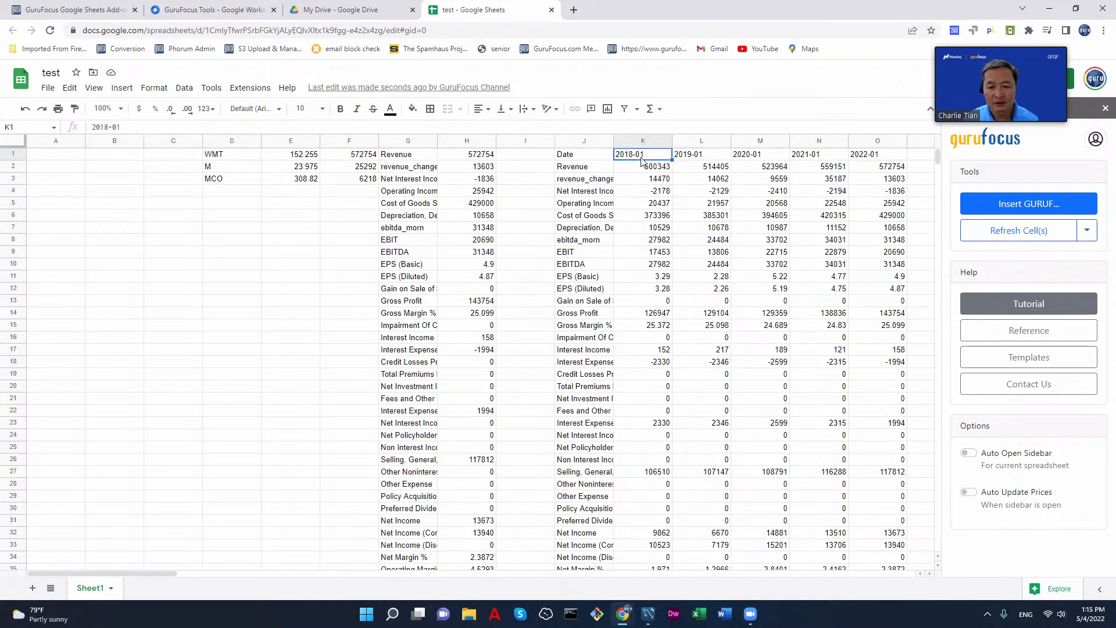
click(726, 158)
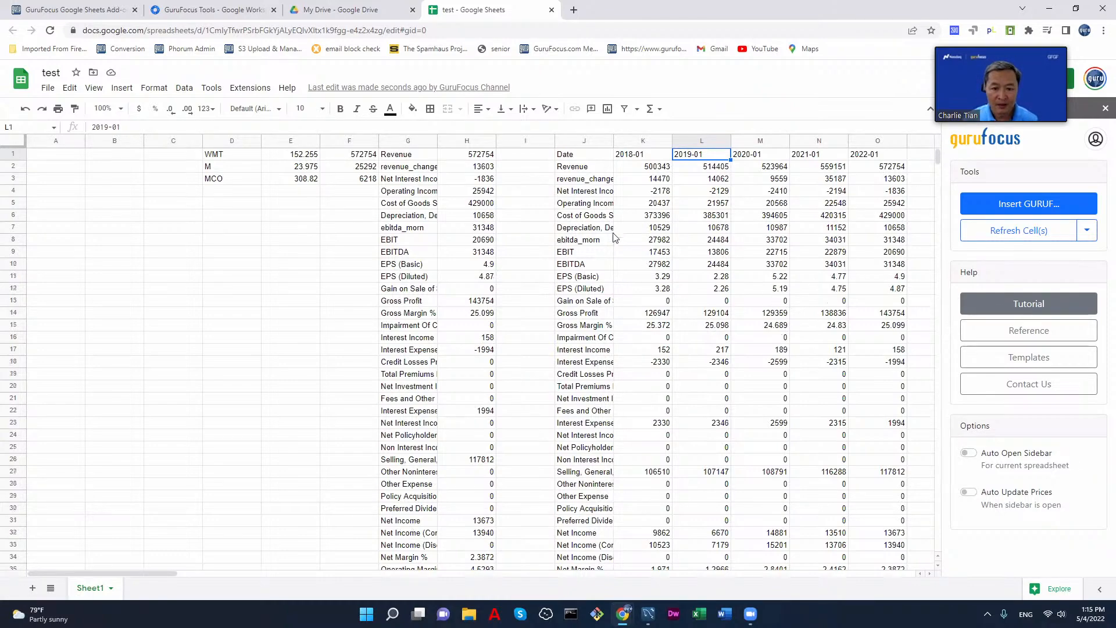
scroll(614, 238, down, 13)
scroll(614, 243, up, 13)
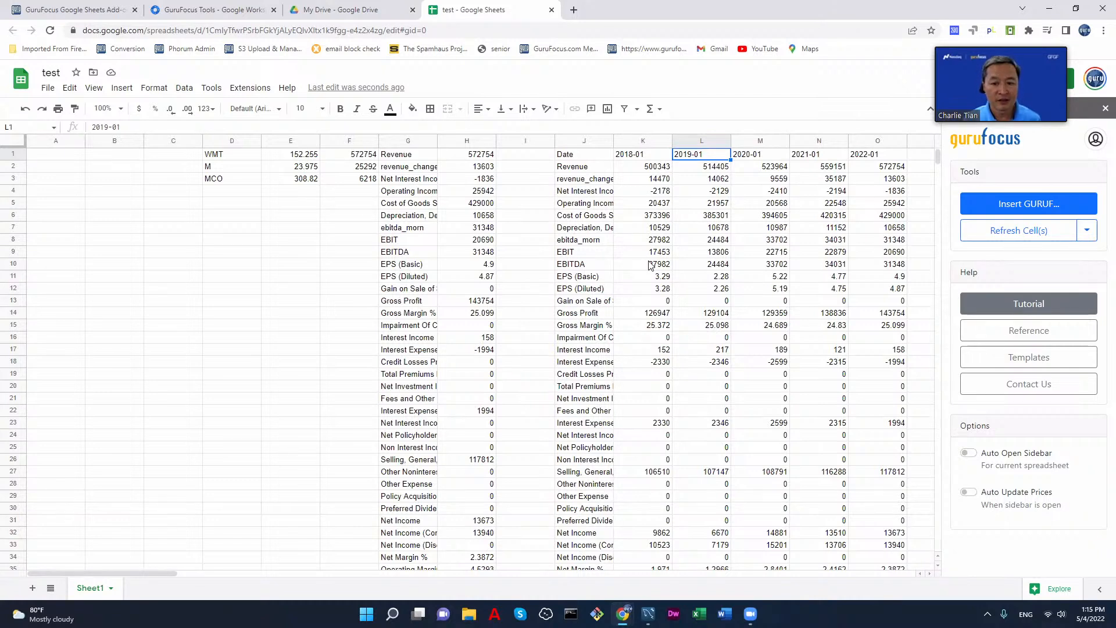
click(570, 158)
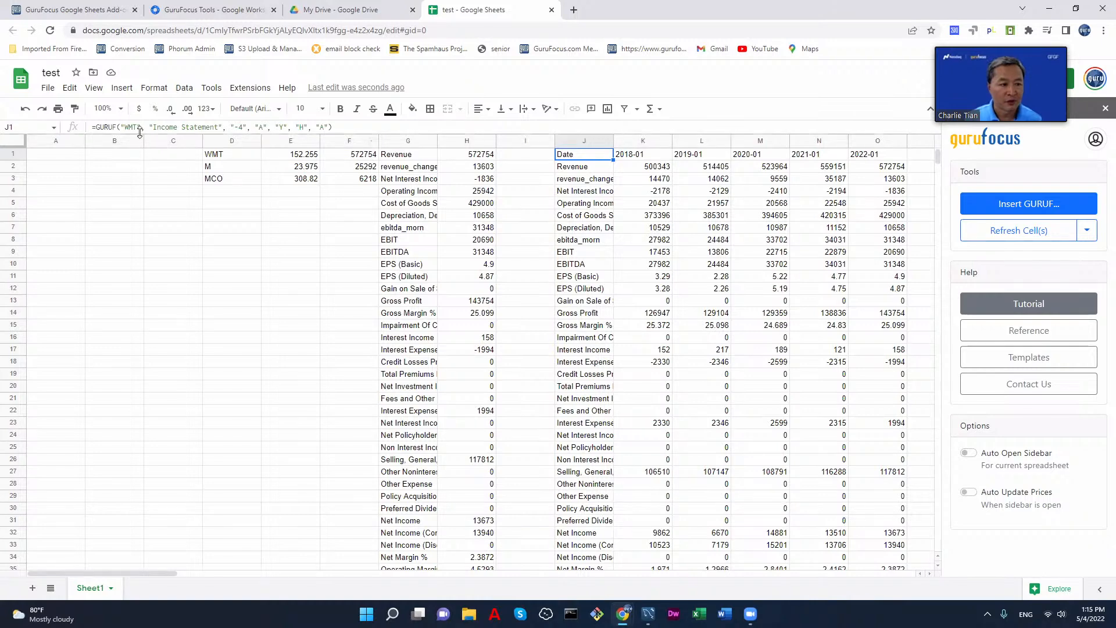
drag(141, 125, 119, 126)
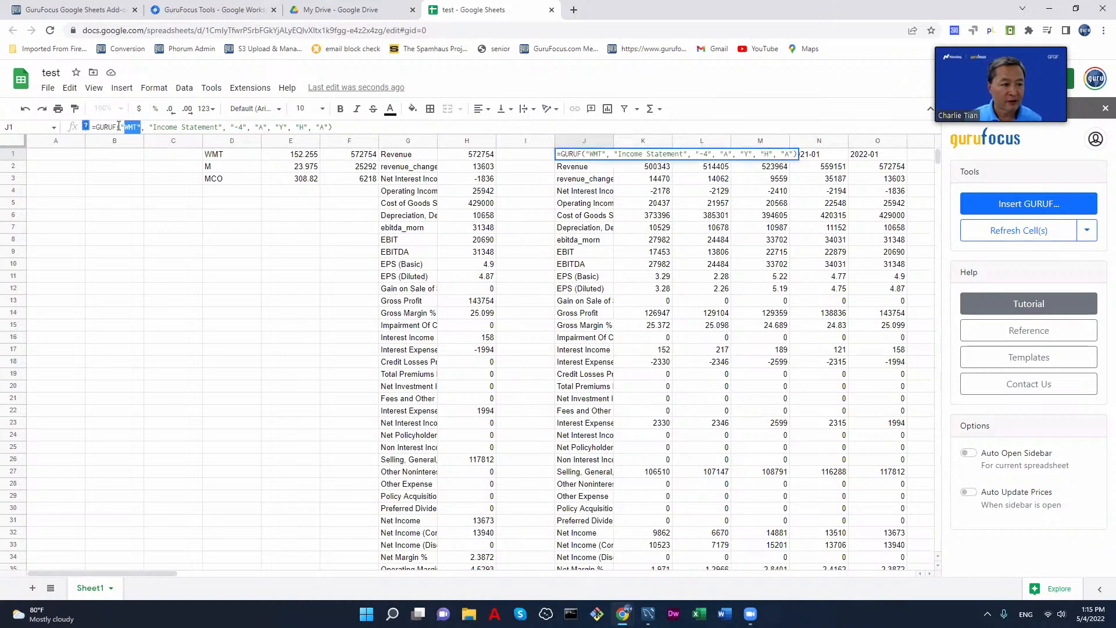
click(215, 157)
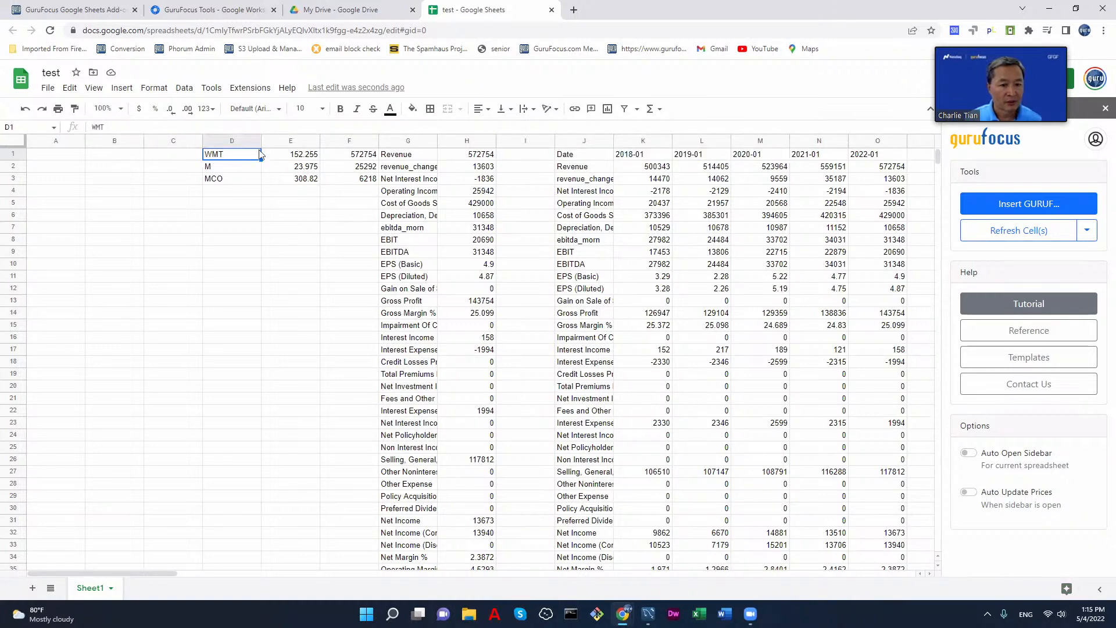
Step: Replace the "WMT" argument in cell J1's income statement formula with a reference to cell D1
click(565, 159)
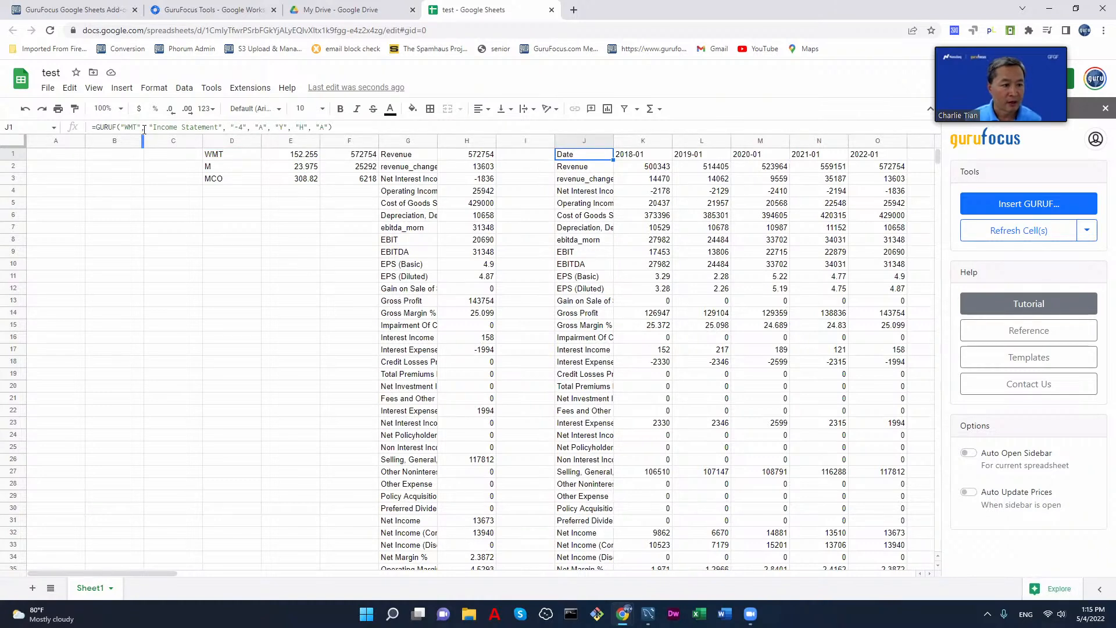
drag(141, 128, 120, 128)
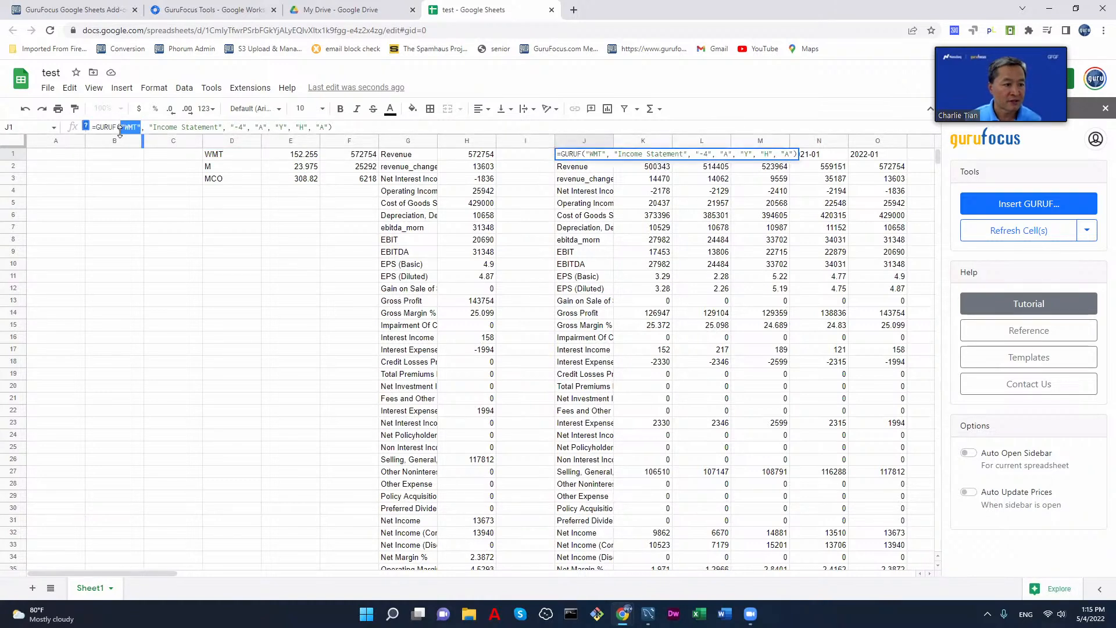
key(Return)
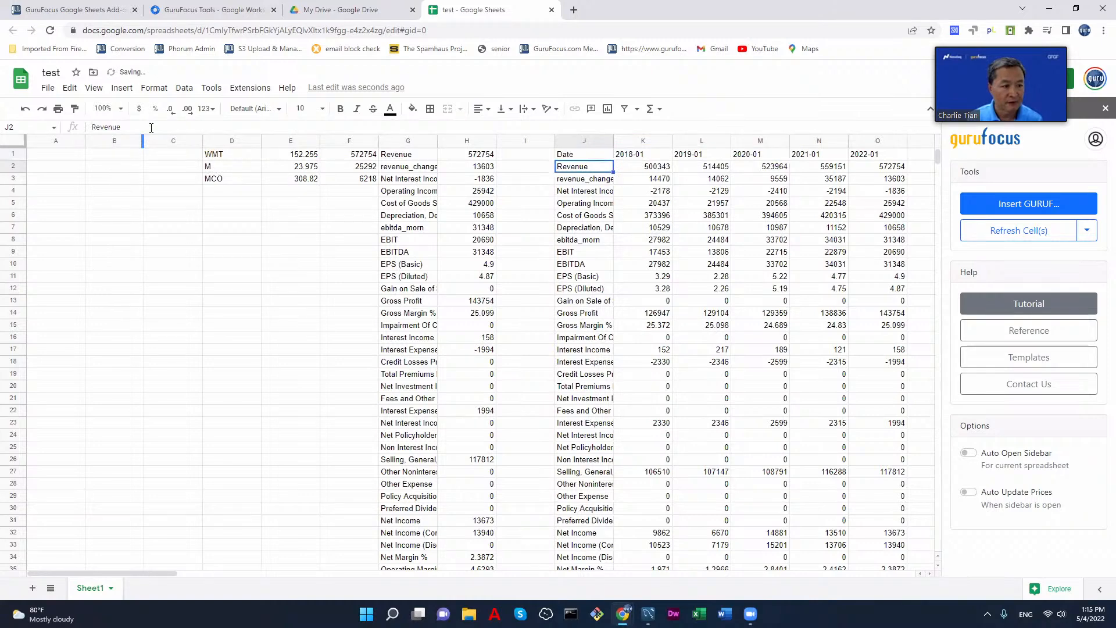
Step: Change the ticker in cell D1 to AAPL and check the price and revenue formulas in E1 and F1
click(230, 154)
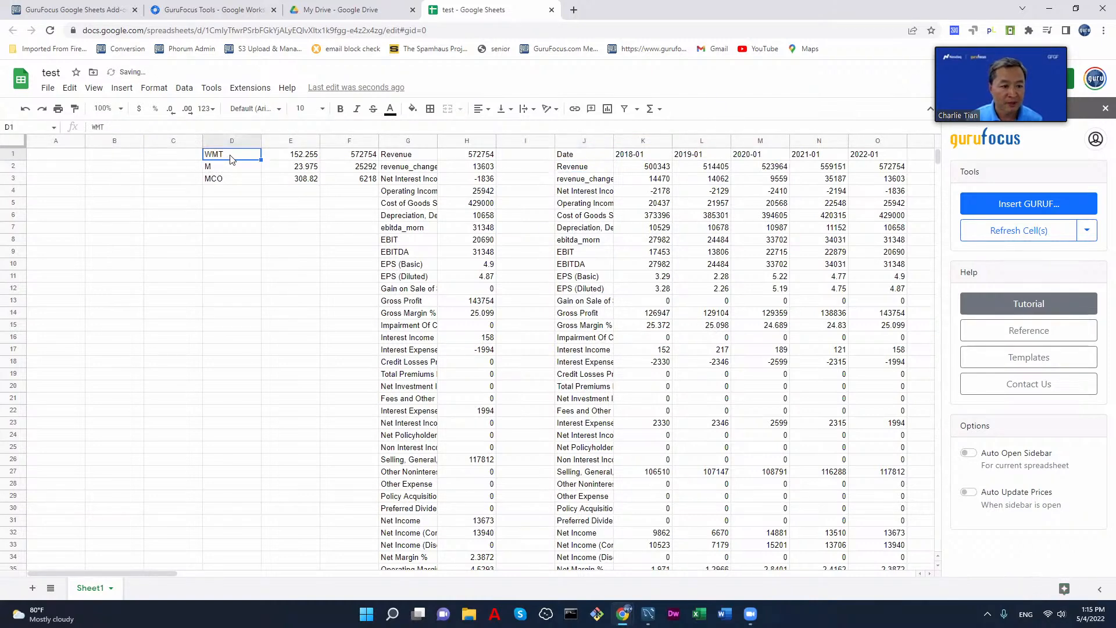
text(AA)
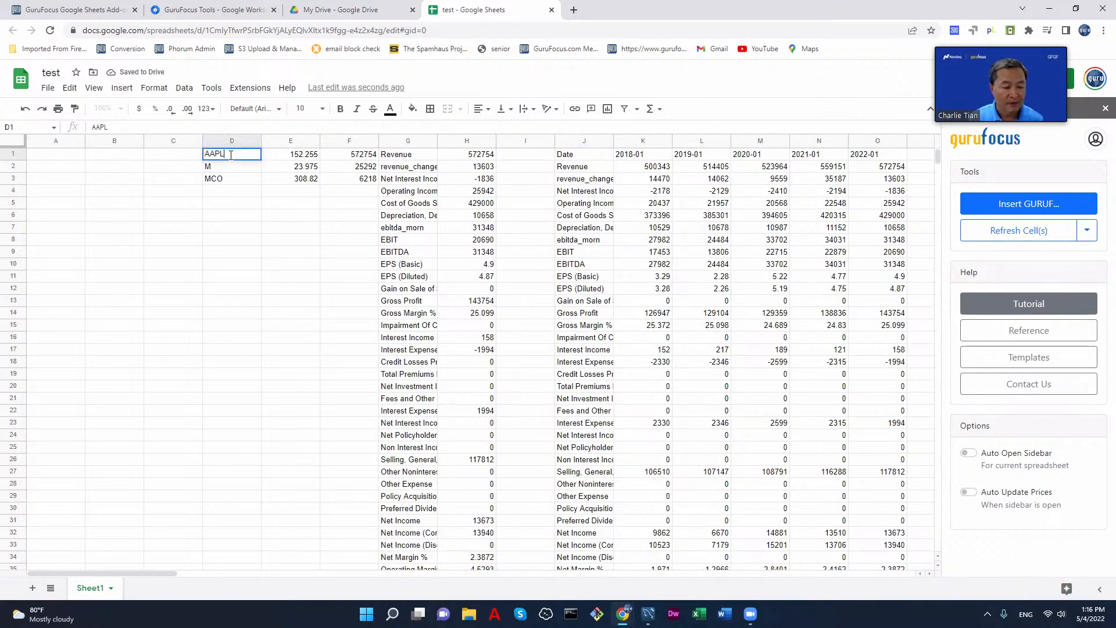
text(PL)
key(Return)
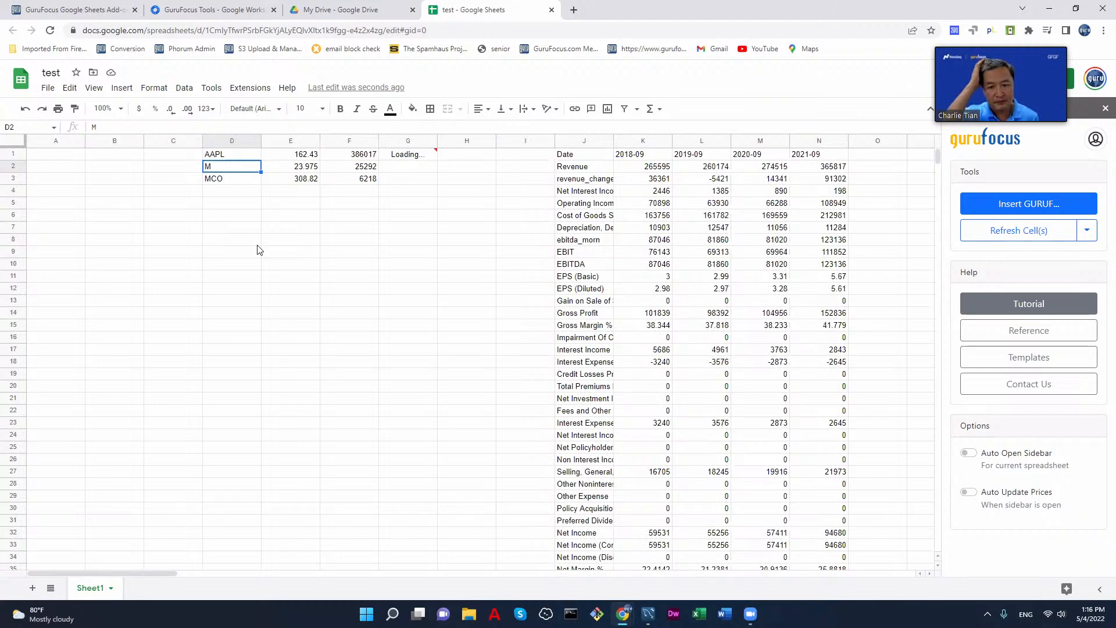
click(225, 156)
click(301, 160)
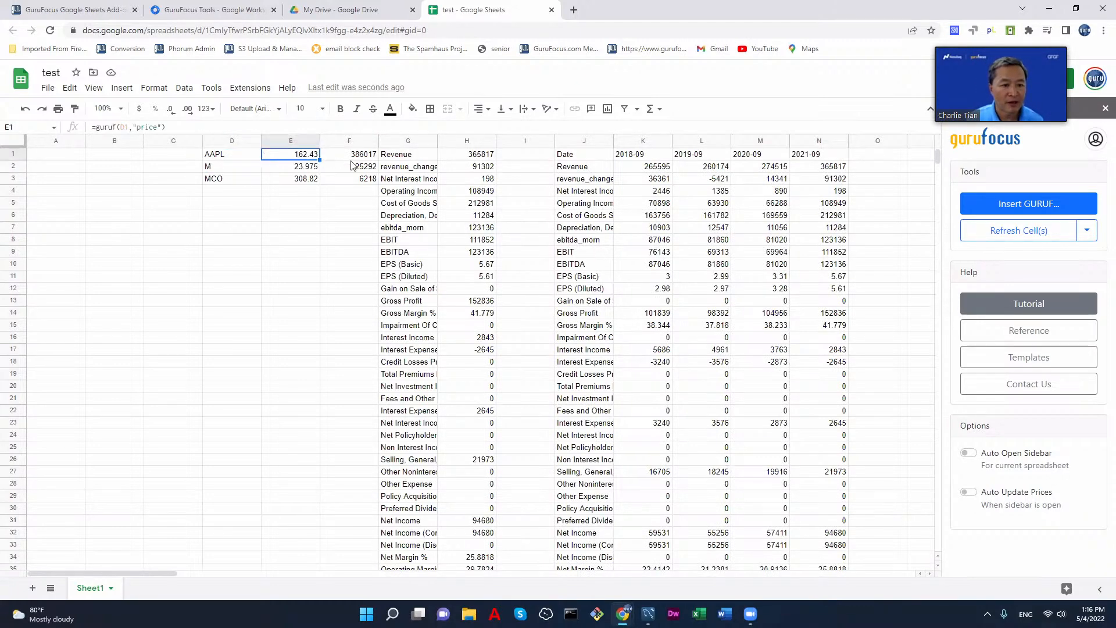
click(353, 163)
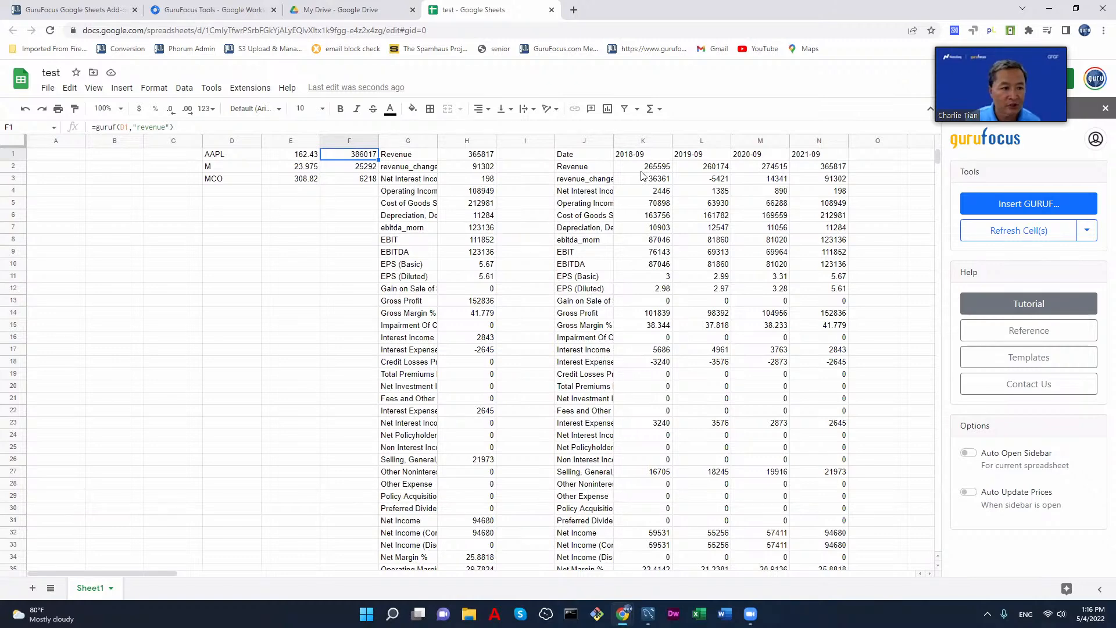
Step: Insert a column chart of the yearly revenue figures in K2:N2 and move it below the ticker list
drag(641, 169, 819, 167)
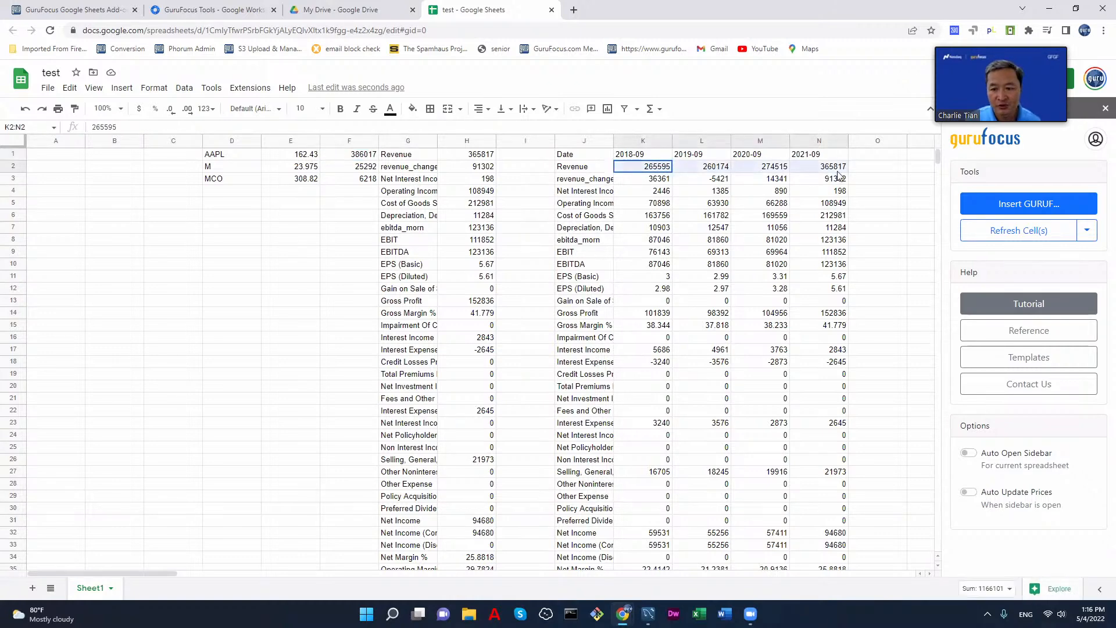
click(121, 88)
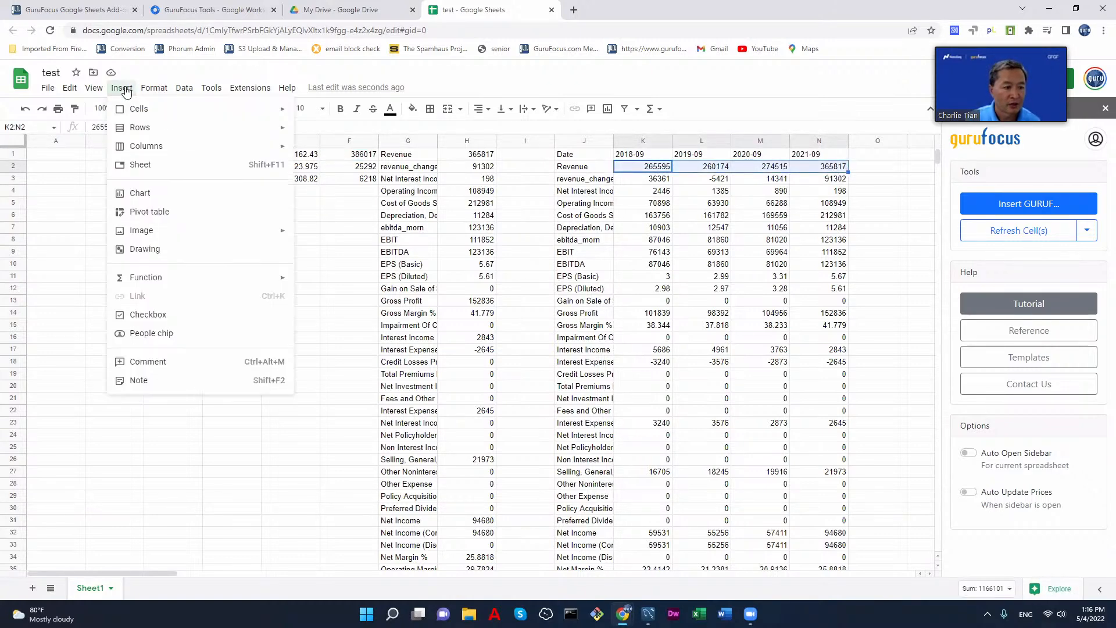
mouse_move(152, 146)
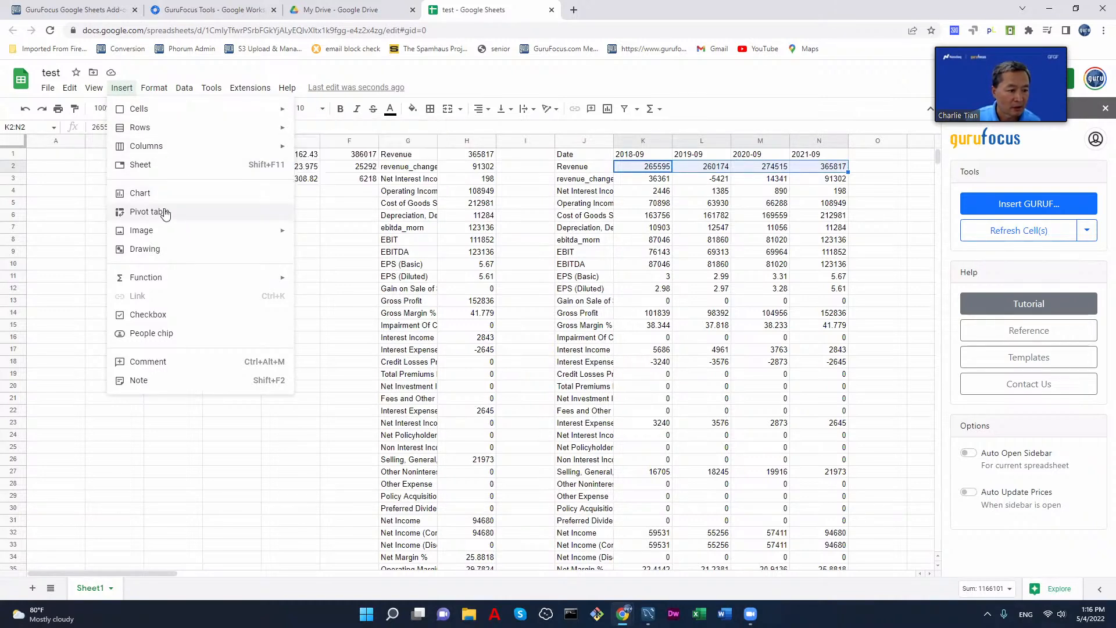
click(177, 196)
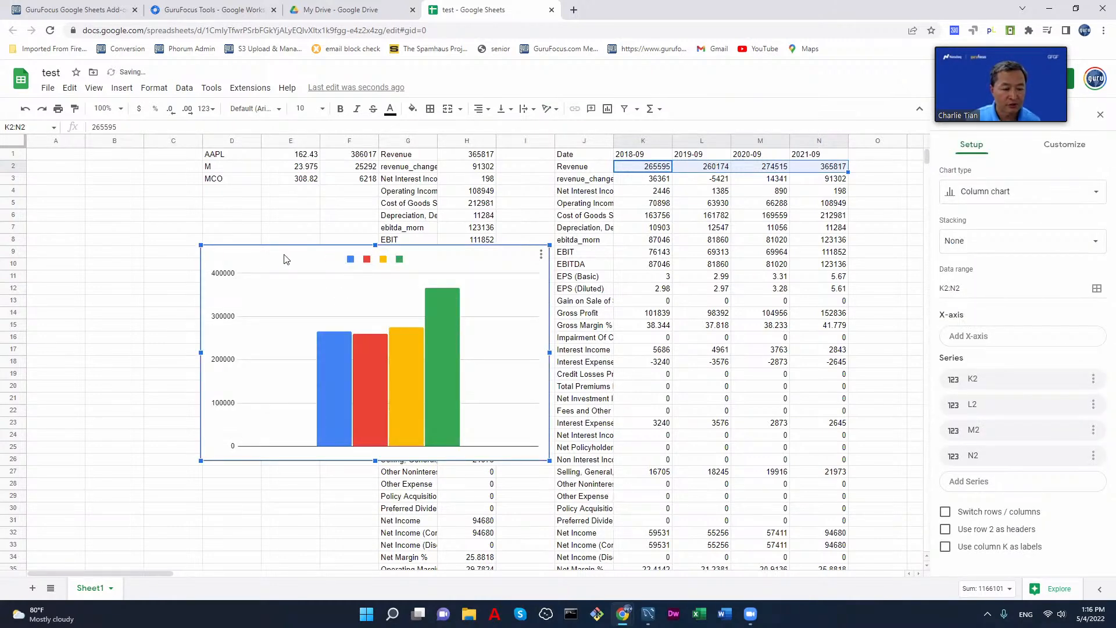
drag(284, 259, 239, 307)
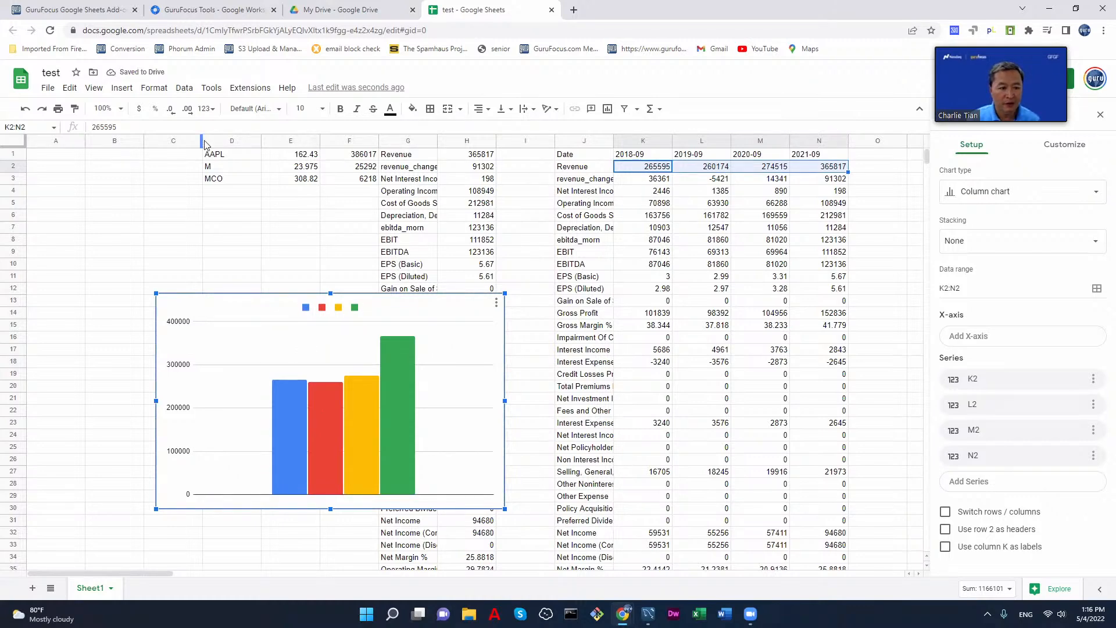
Step: Change the ticker in cell D1 to HPQ to refresh the linked formulas and the revenue chart
click(231, 158)
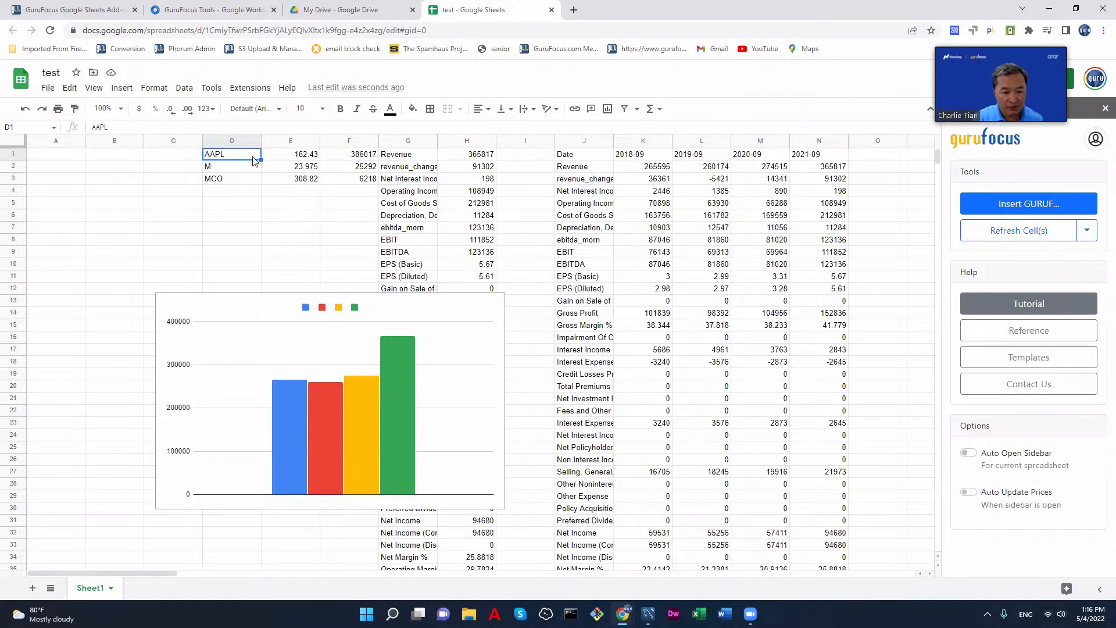
text(HPQ)
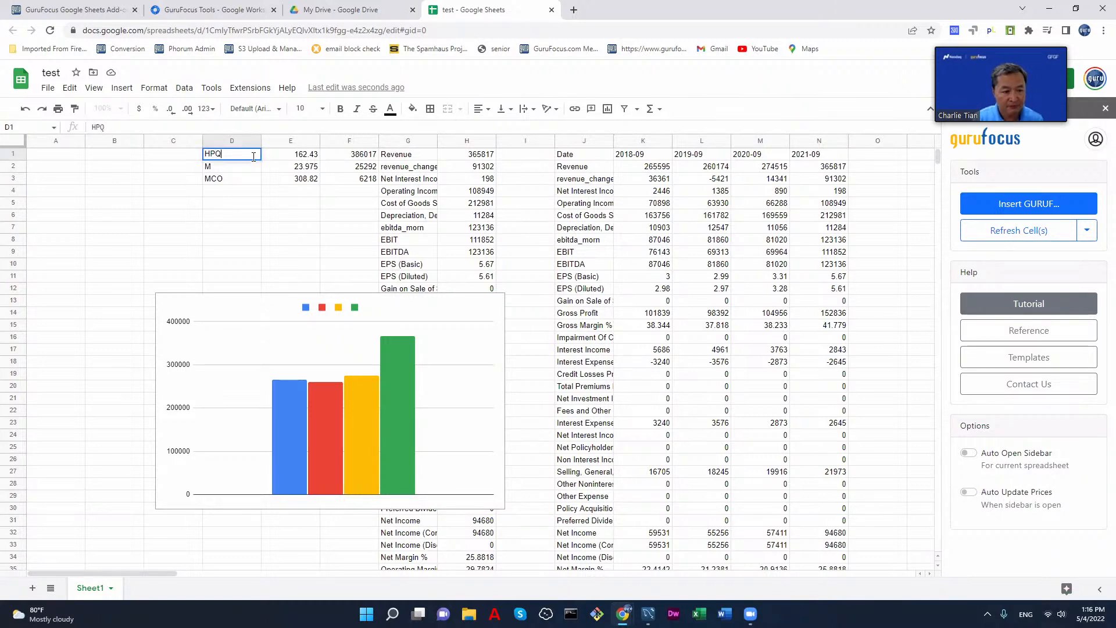
key(Return)
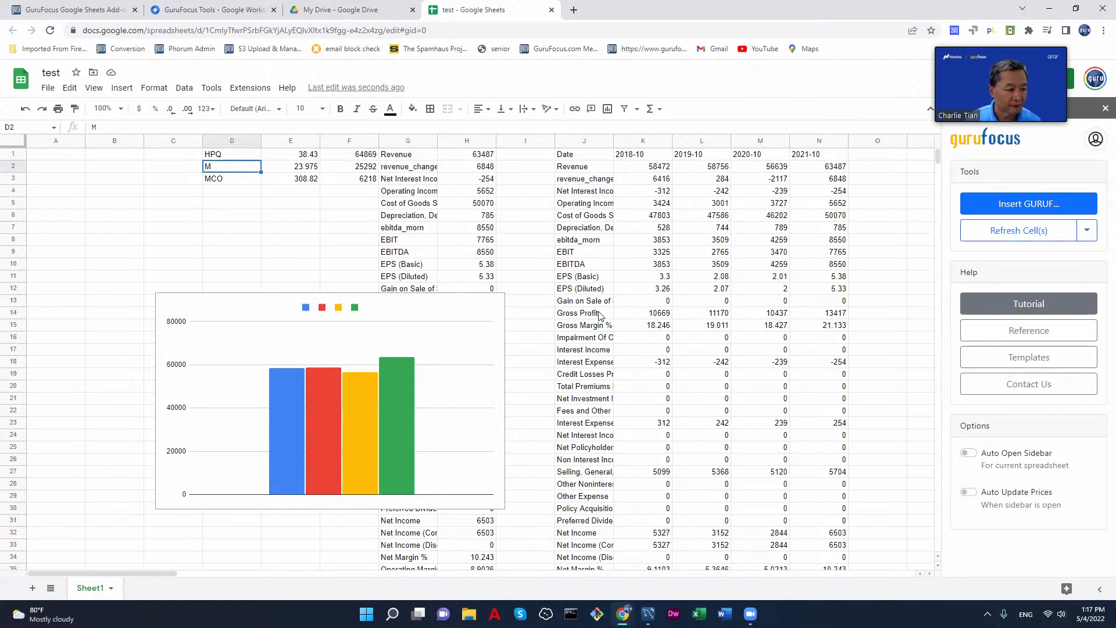
Step: Switch to the GuruFocus Google Sheets Add-on page and look through the spreadsheet templates it offers
click(74, 10)
scroll(884, 339, down, 5)
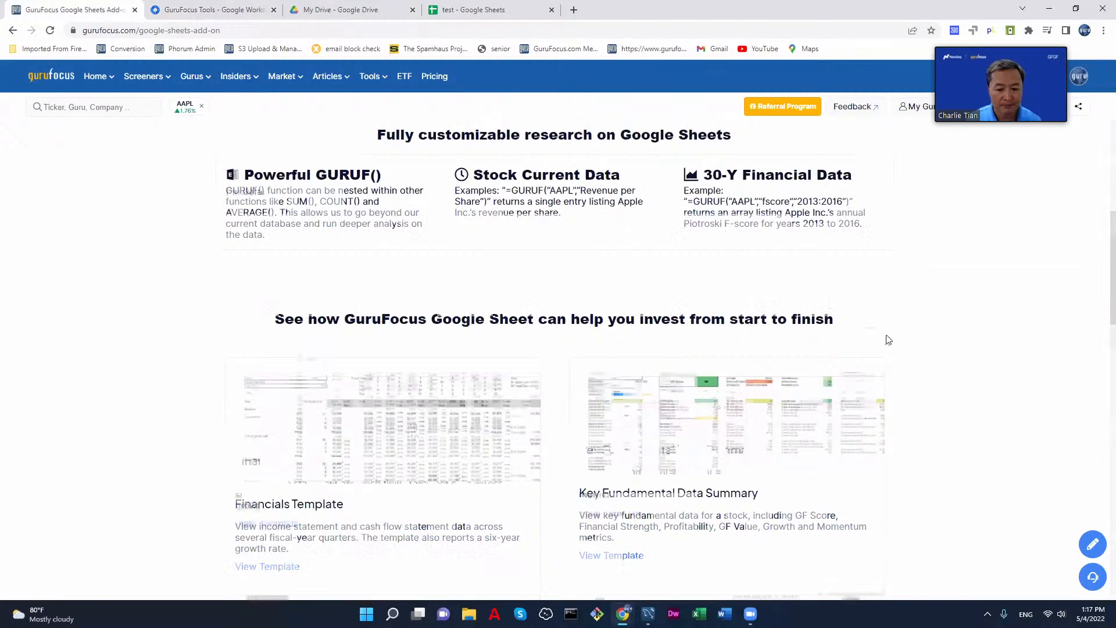
scroll(932, 340, down, 7)
scroll(933, 341, up, 3)
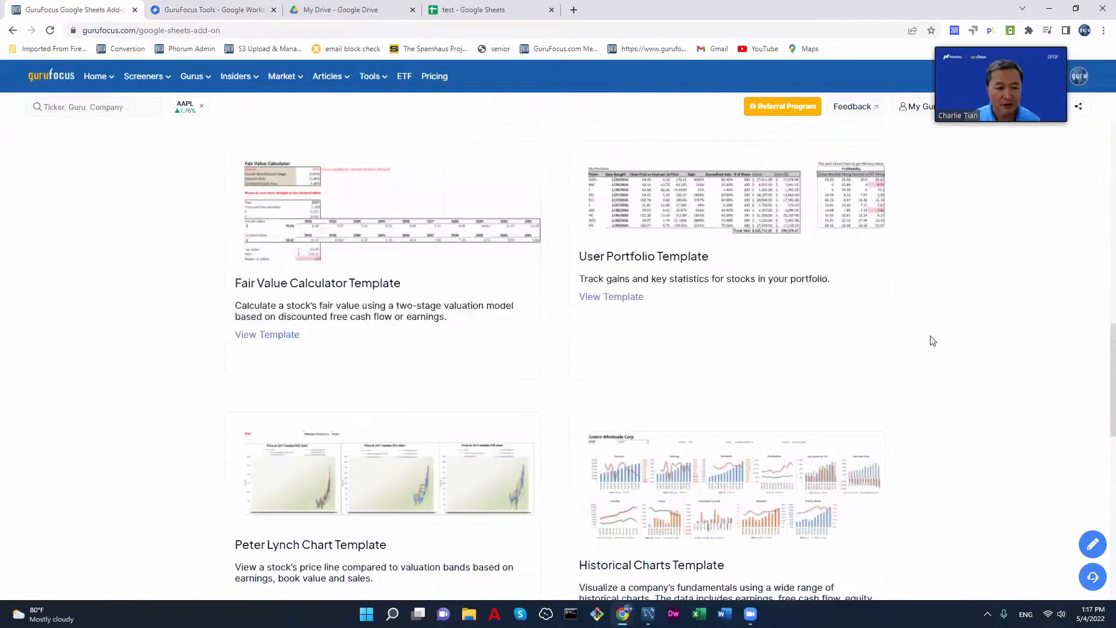
scroll(933, 341, up, 5)
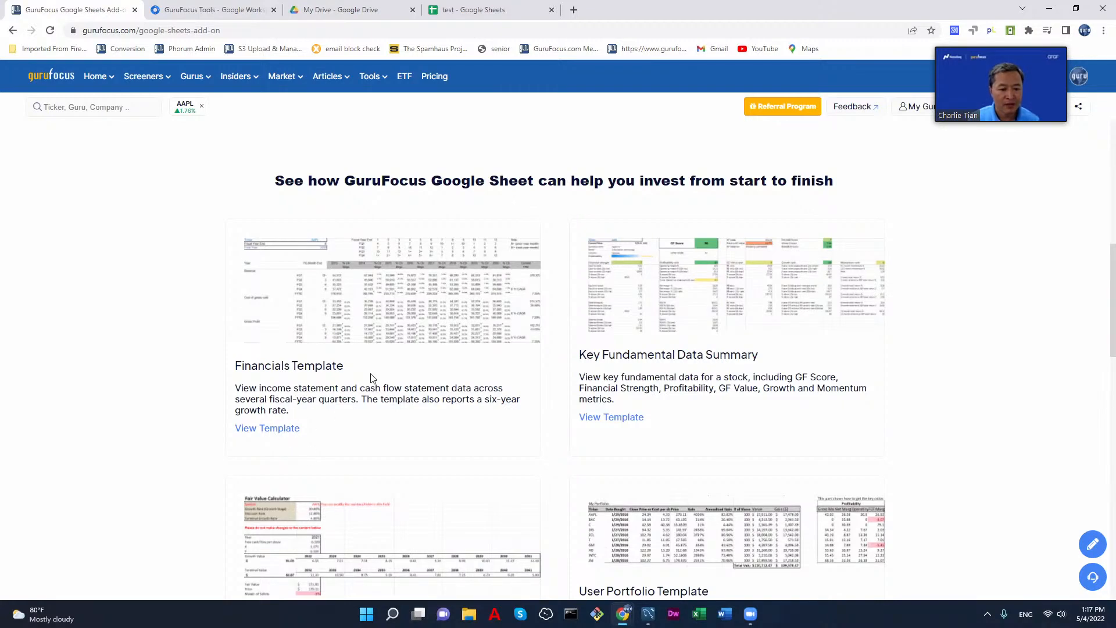
scroll(373, 378, up, 5)
scroll(373, 366, down, 4)
Step: Reopen the Google Sheets Add-On page on GuruFocus and open its Financials Template, accepting the third-party website notice
mouse_move(372, 82)
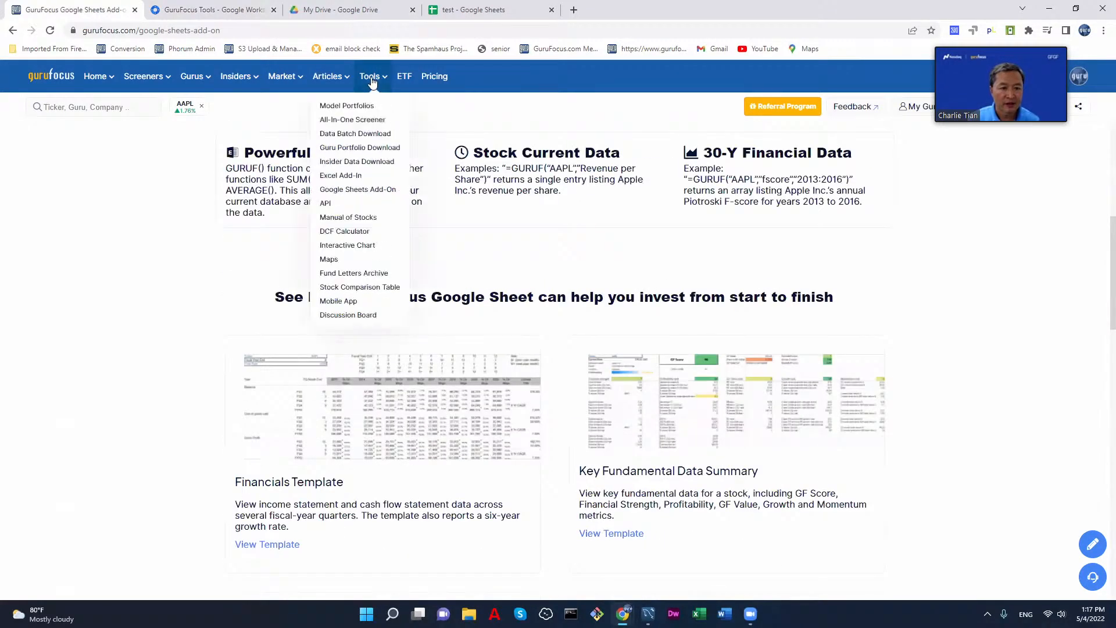
click(372, 190)
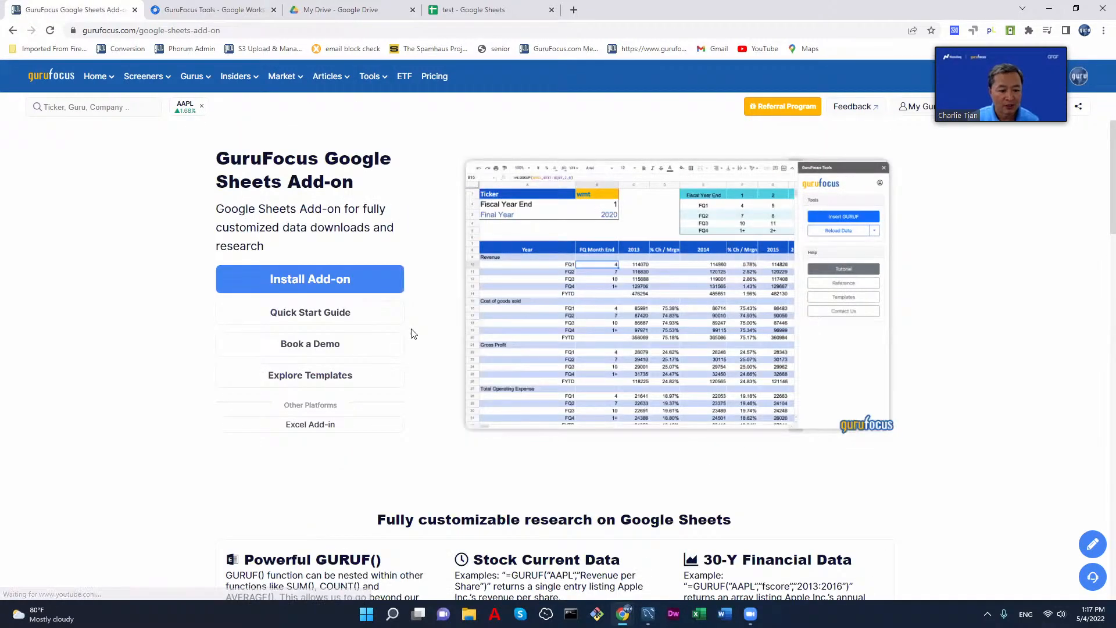
scroll(413, 330, down, 5)
scroll(424, 322, down, 3)
scroll(424, 322, up, 2)
scroll(424, 322, down, 5)
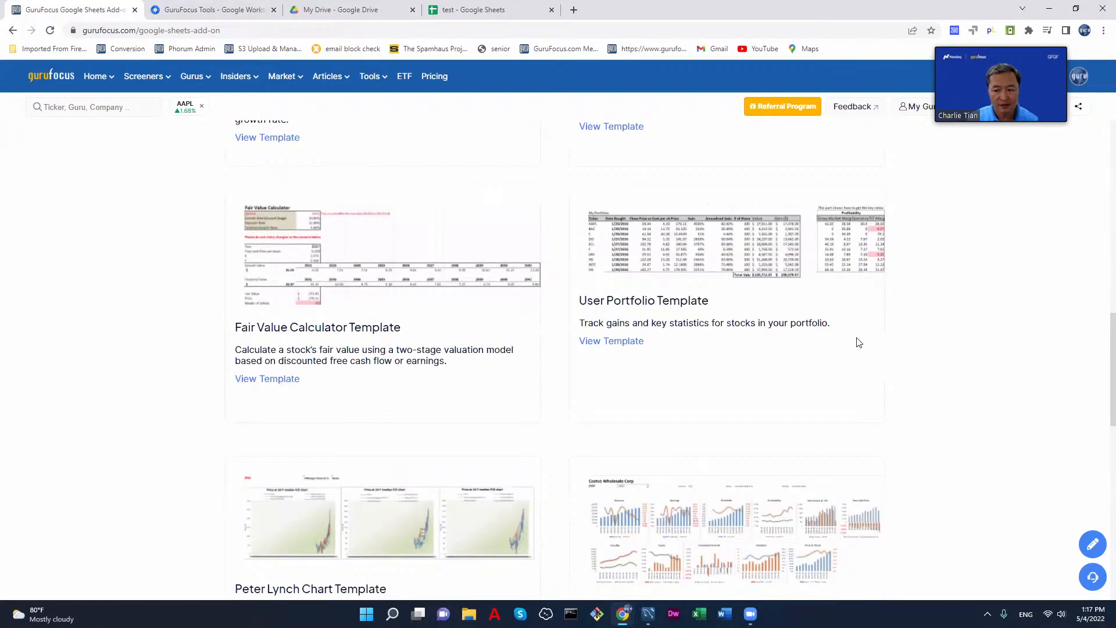
scroll(852, 329, down, 8)
scroll(853, 343, up, 5)
scroll(510, 326, up, 8)
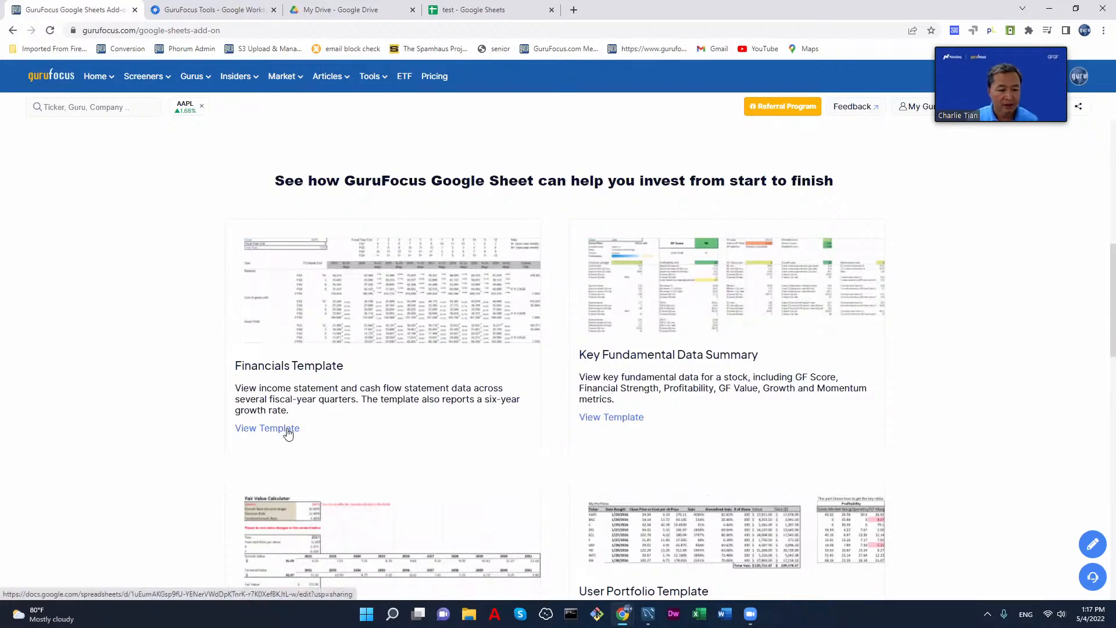
click(288, 430)
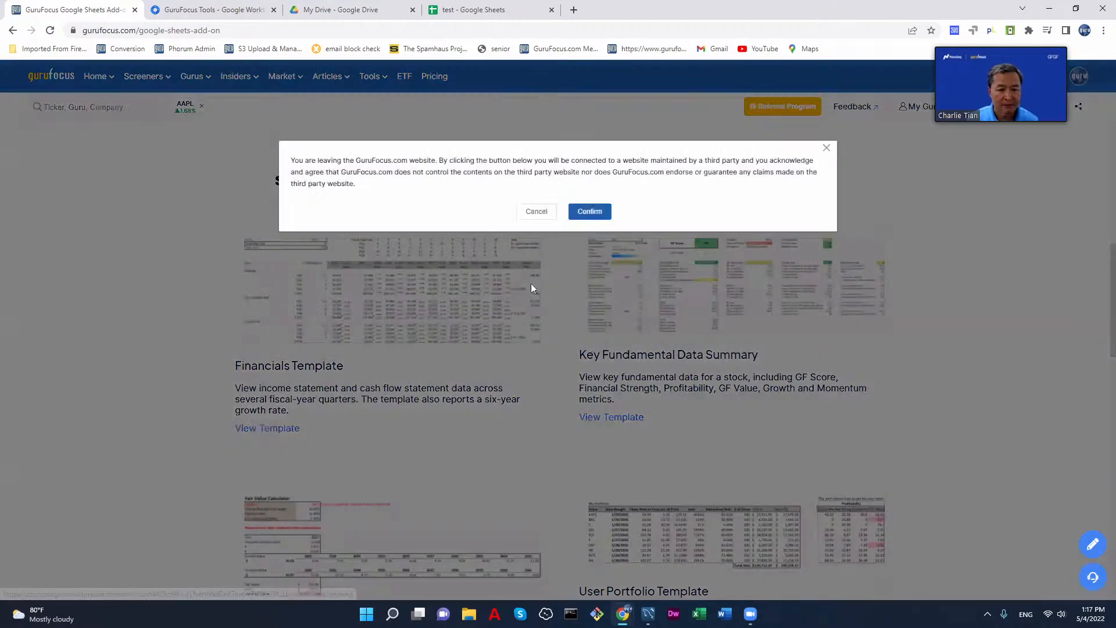
click(588, 213)
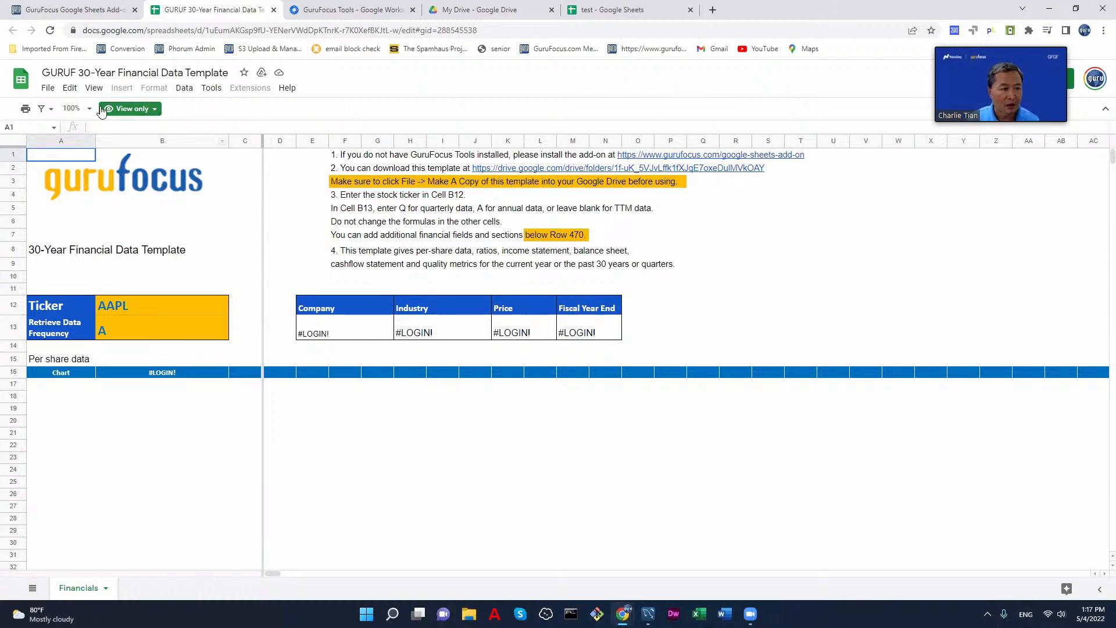
Step: Make a copy of the template named "Copy of GURUF 30-Year Financial Data Template" in the GURUF Templates folder and close the original
click(50, 31)
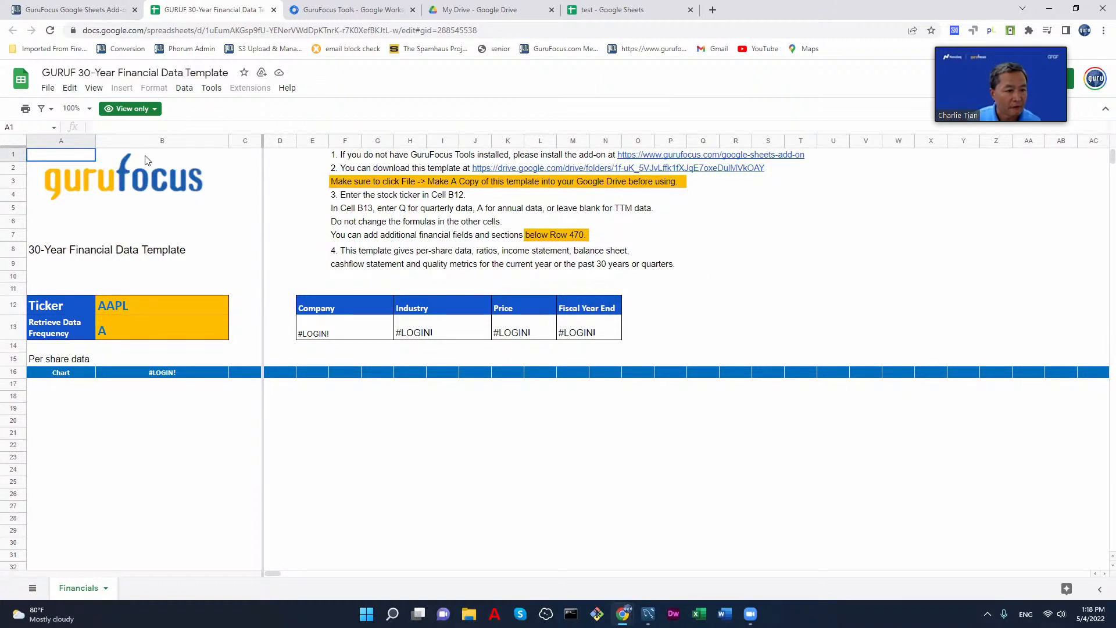
click(47, 89)
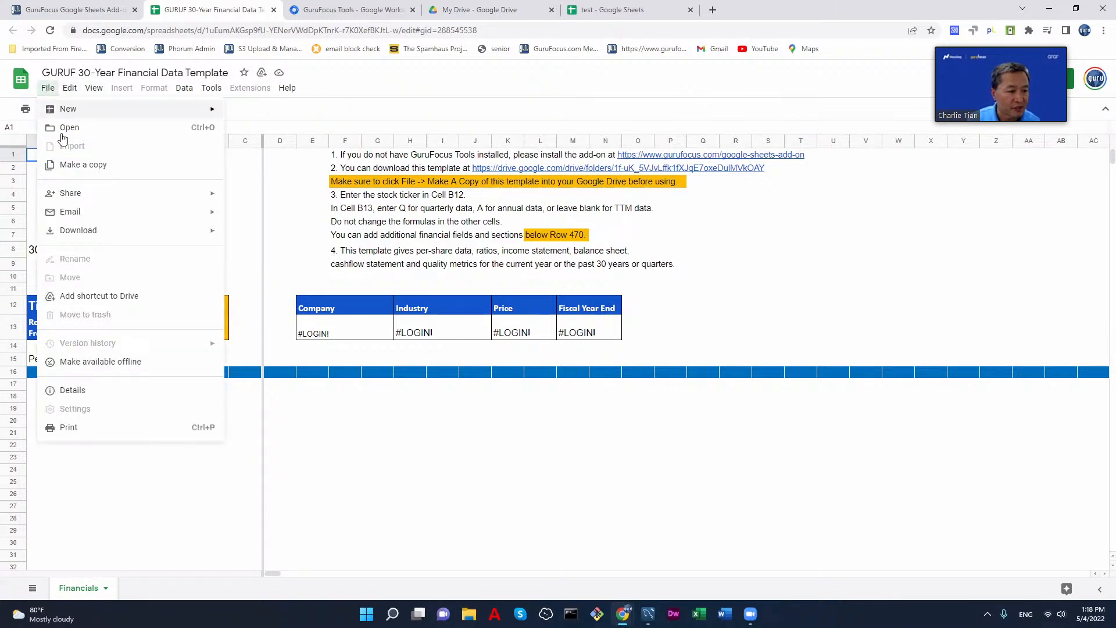
click(92, 164)
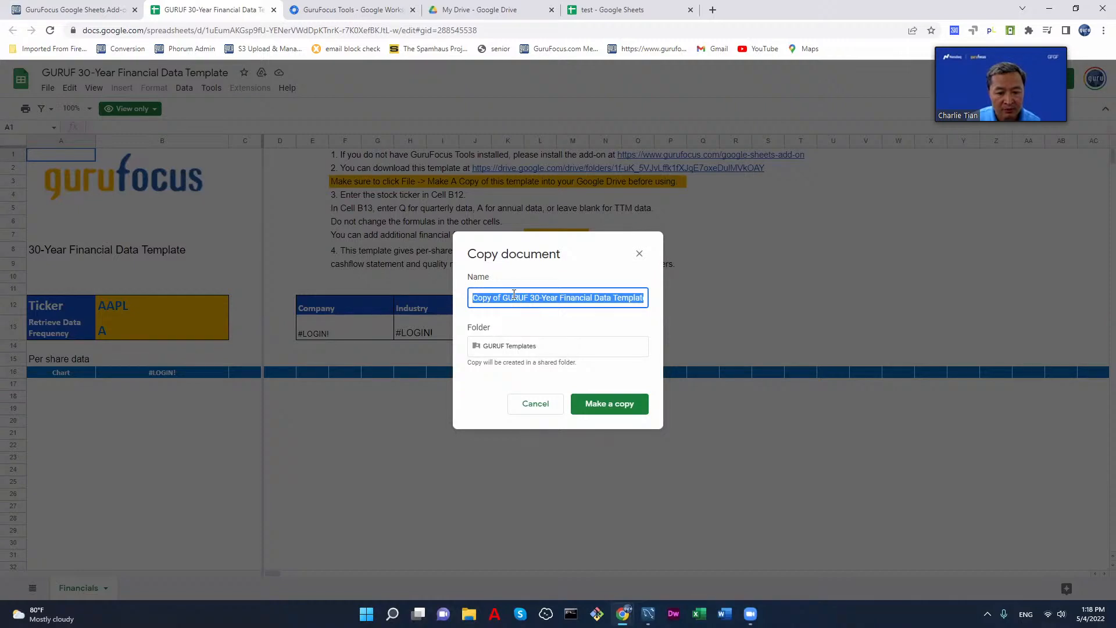
click(605, 404)
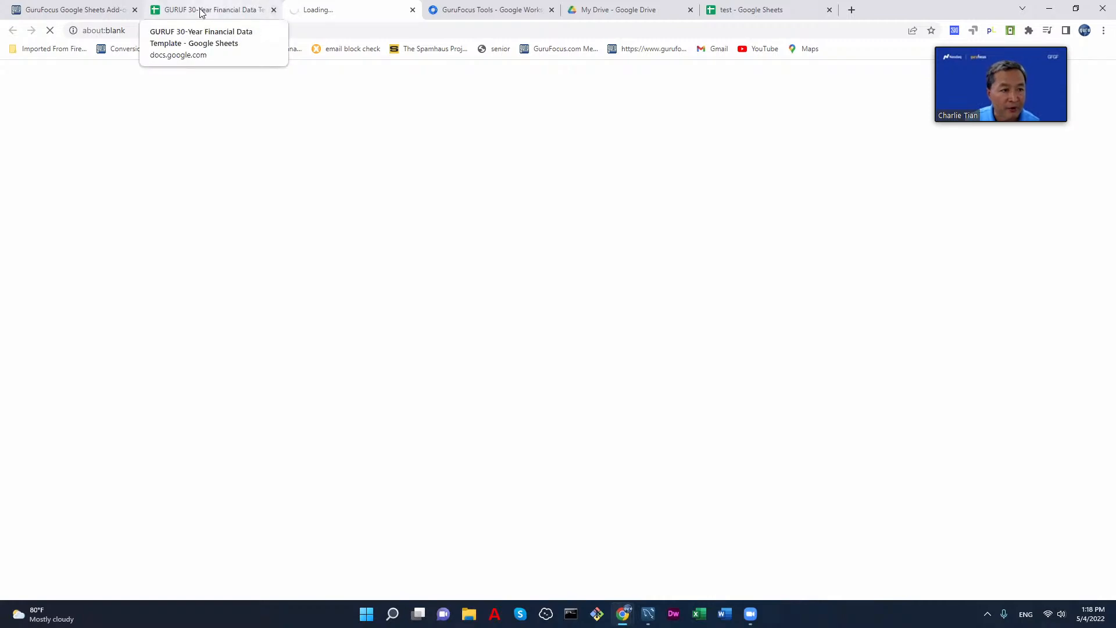
click(272, 10)
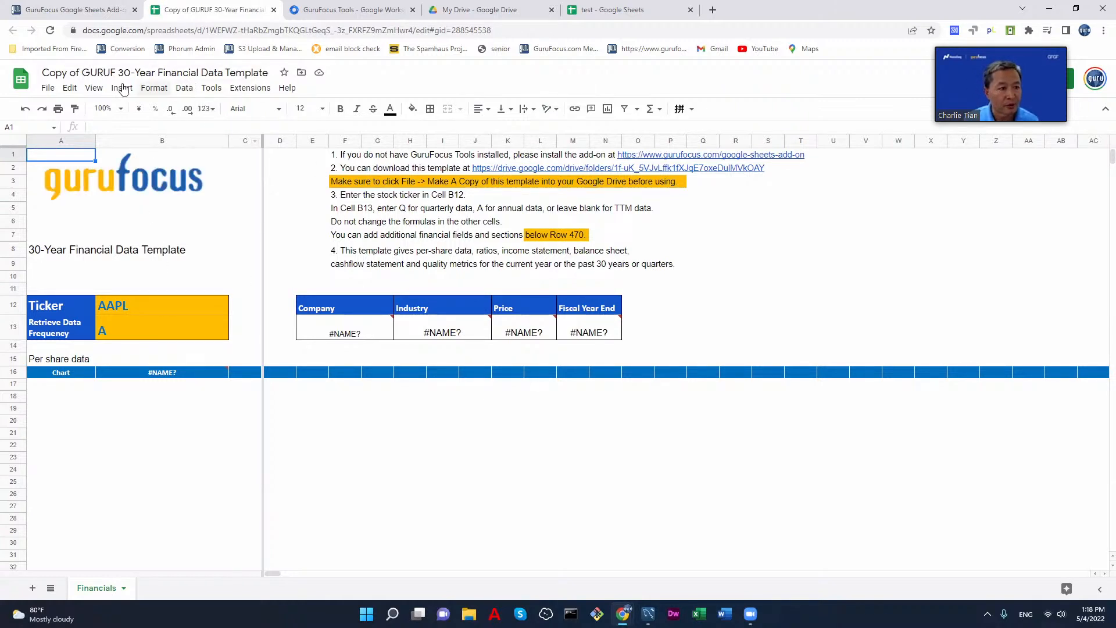
Step: Reload the copied template, open the GuruFocus Tools sidebar in it, and reload again to pull in the financial data
click(50, 30)
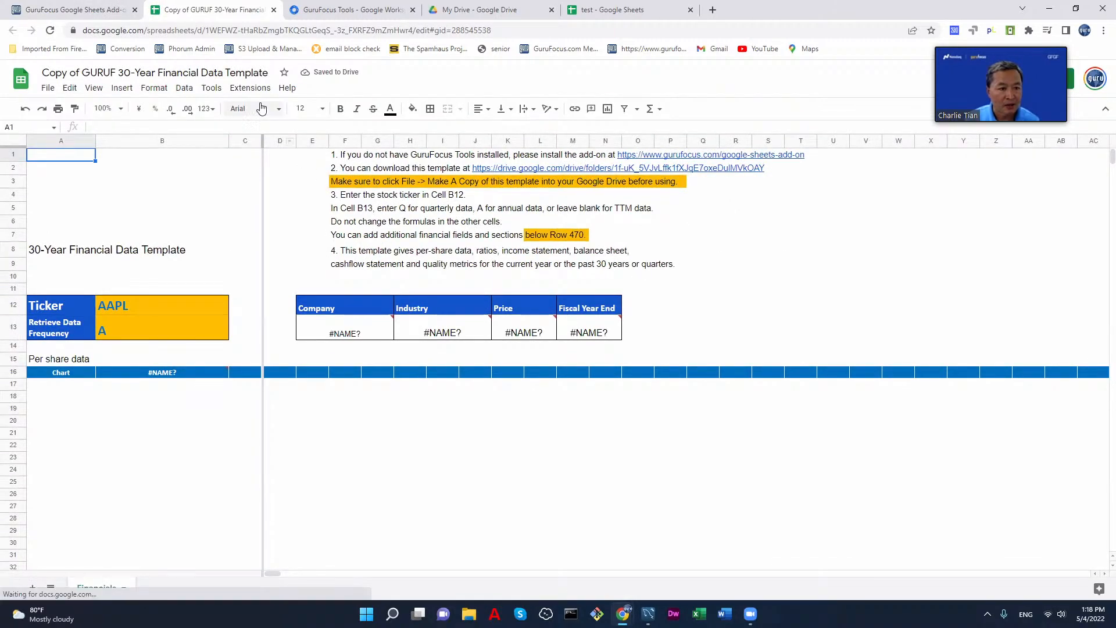
click(259, 90)
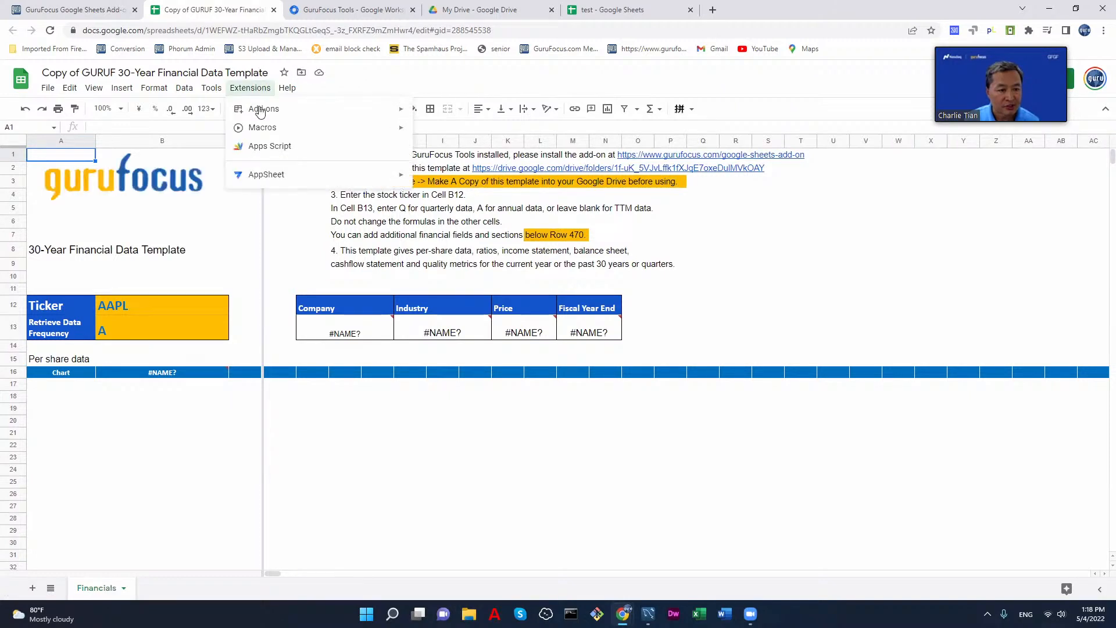
mouse_move(297, 175)
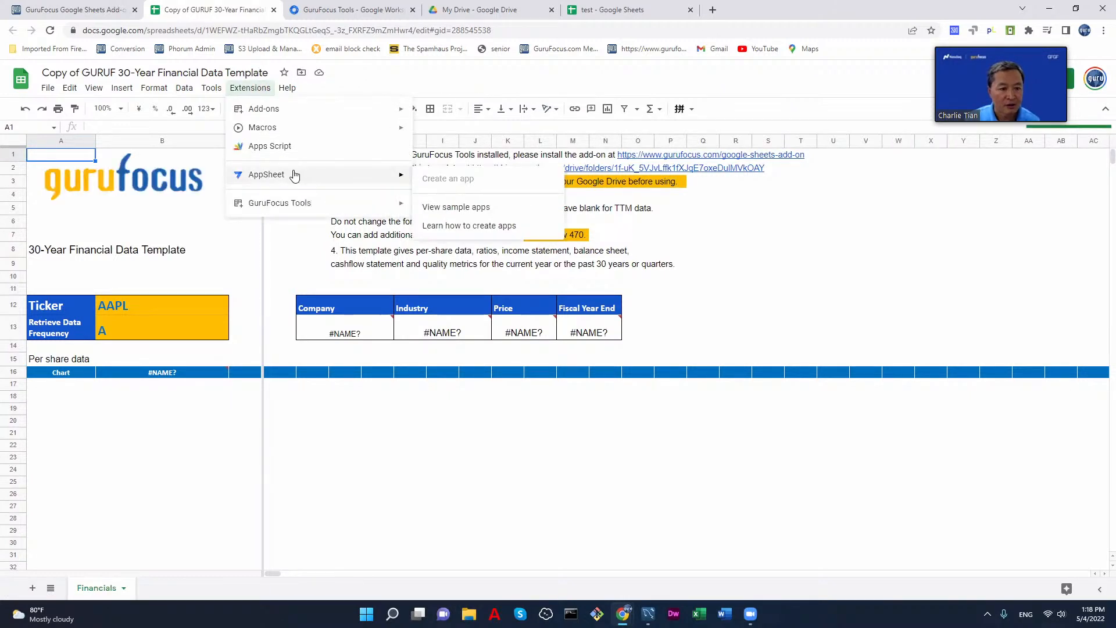
mouse_move(334, 205)
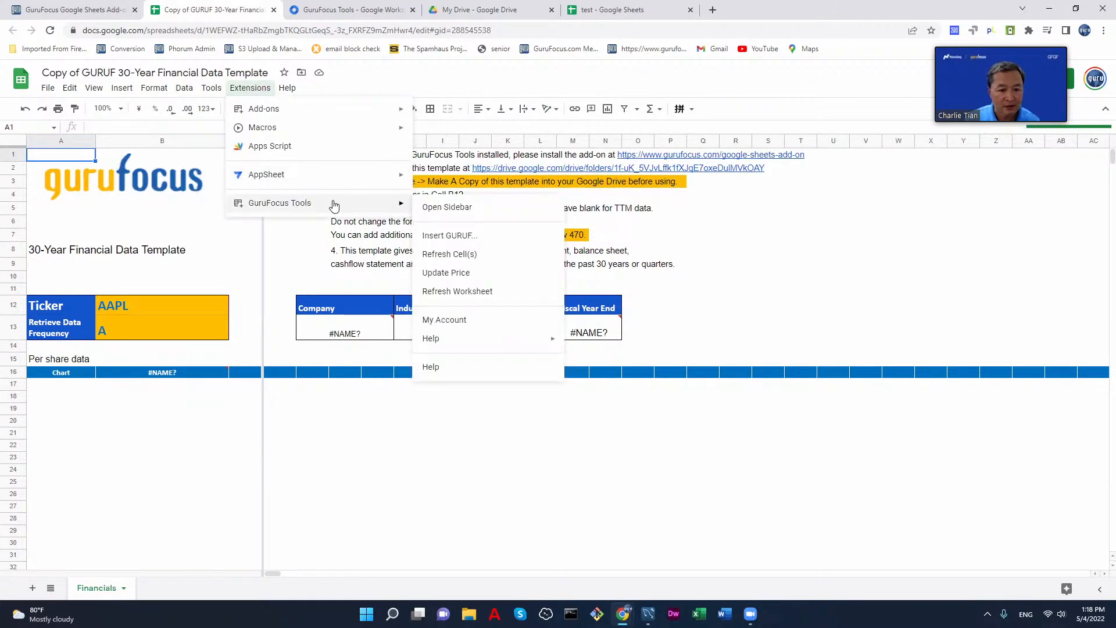
click(444, 207)
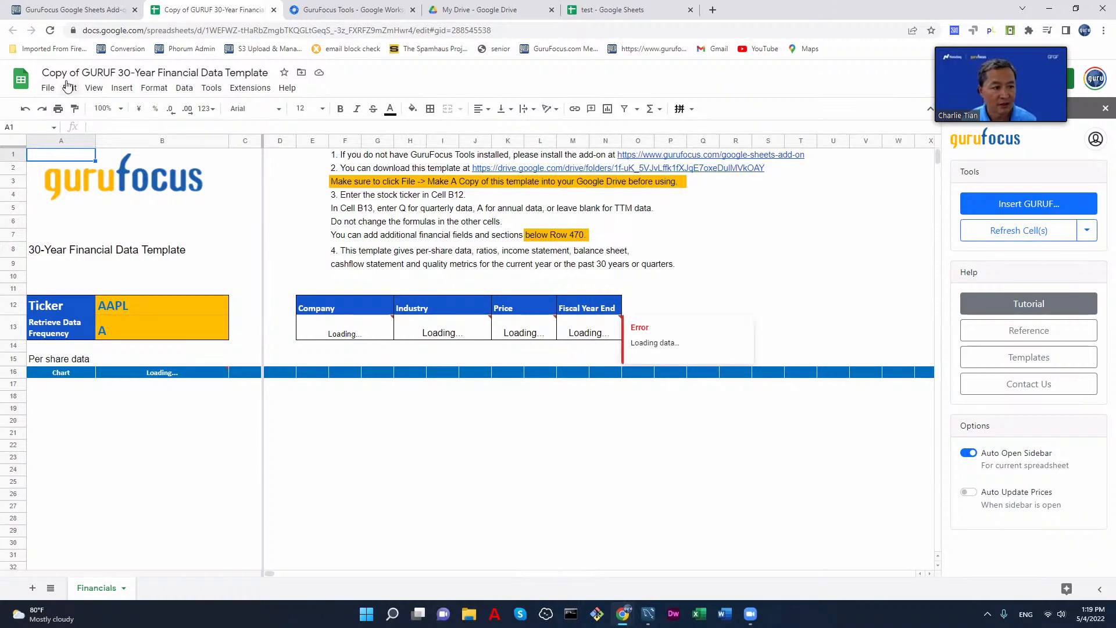
click(50, 30)
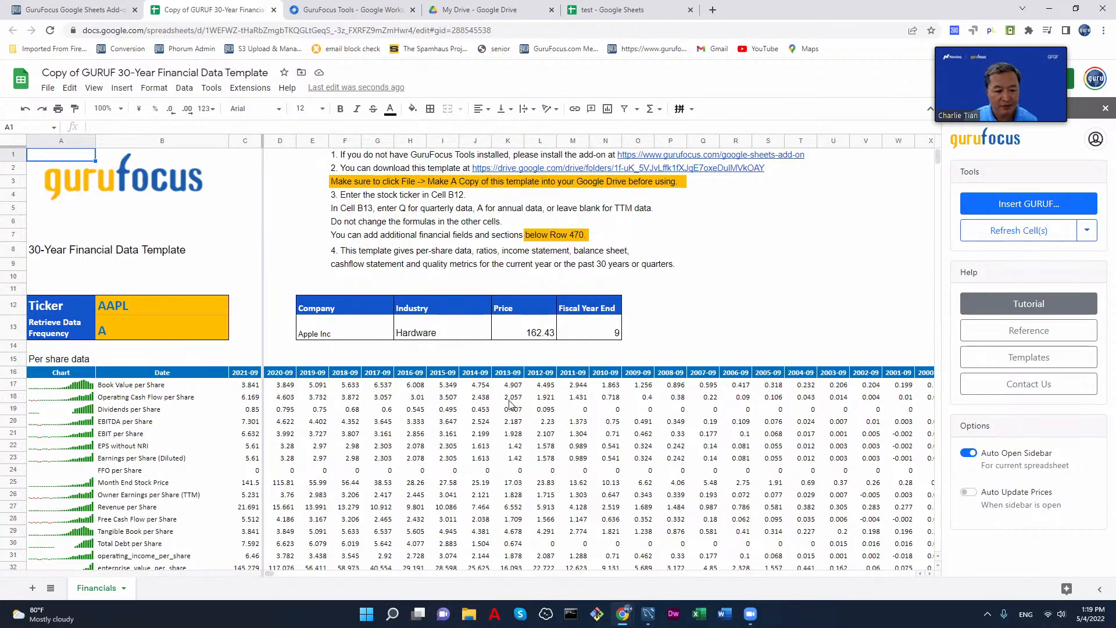
Step: Examine AAPL's per-share data and ratios sections in the copied 30-year financial template
scroll(515, 400, down, 5)
scroll(329, 397, up, 4)
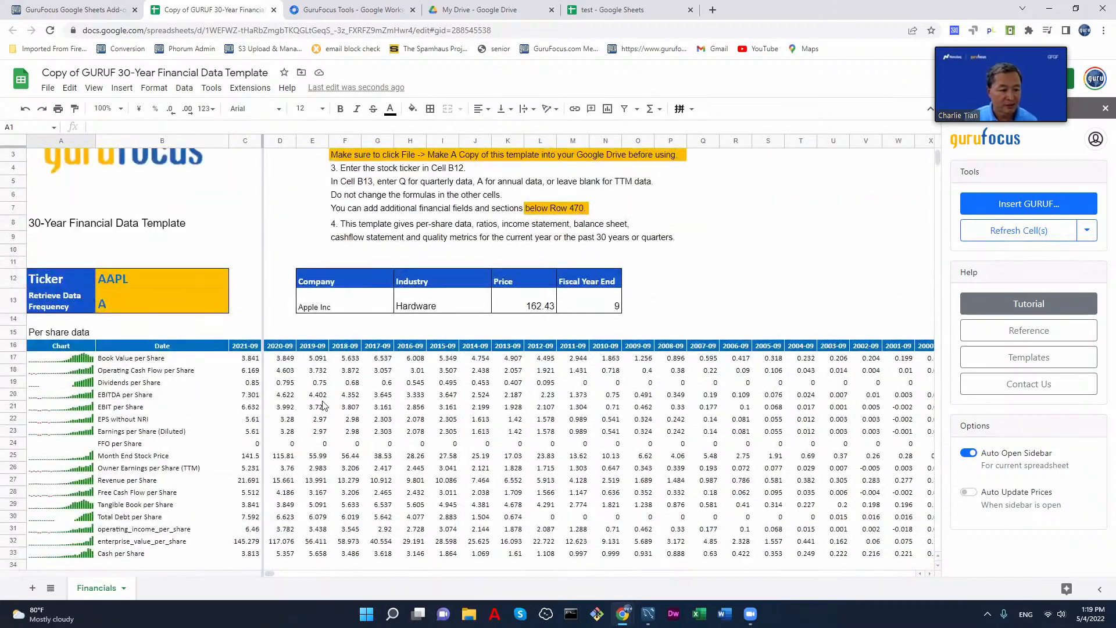
scroll(329, 397, down, 7)
scroll(443, 414, down, 15)
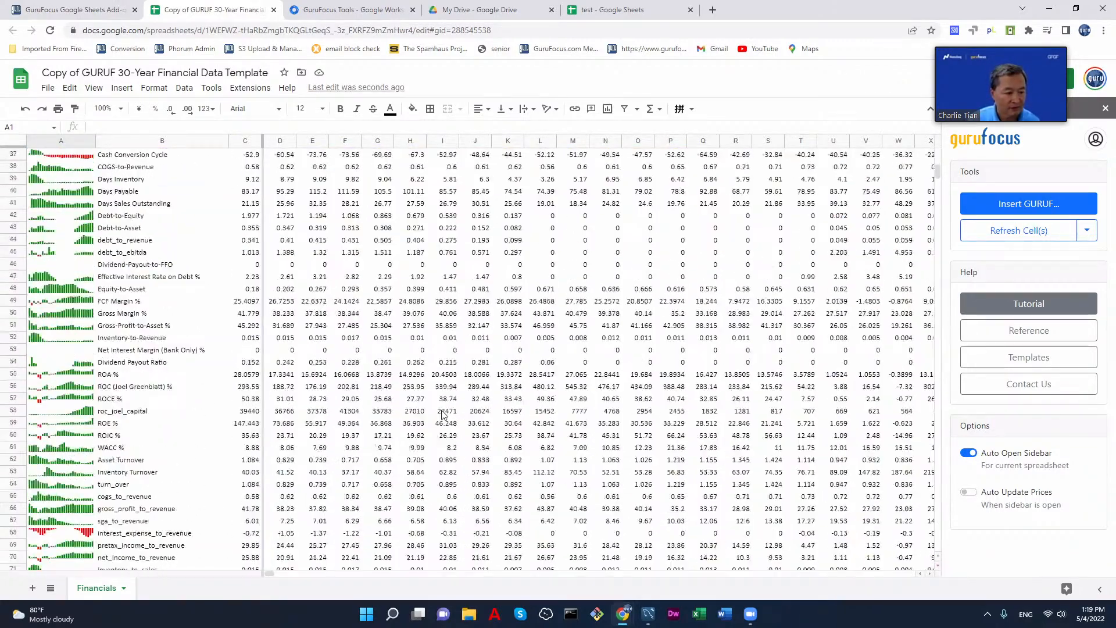
scroll(443, 414, up, 18)
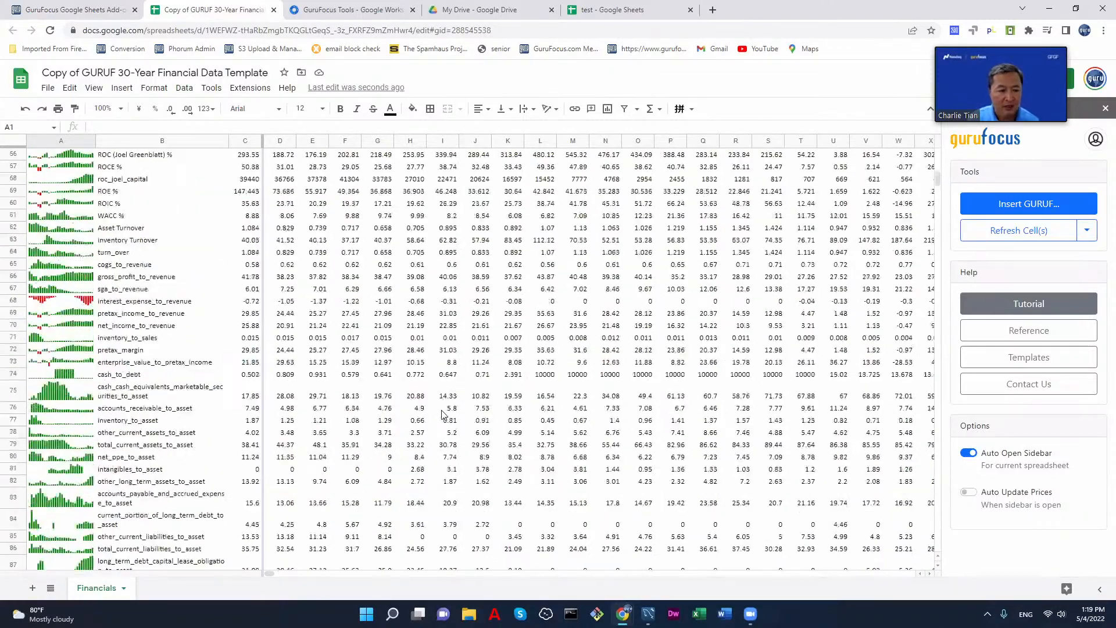
scroll(443, 414, up, 3)
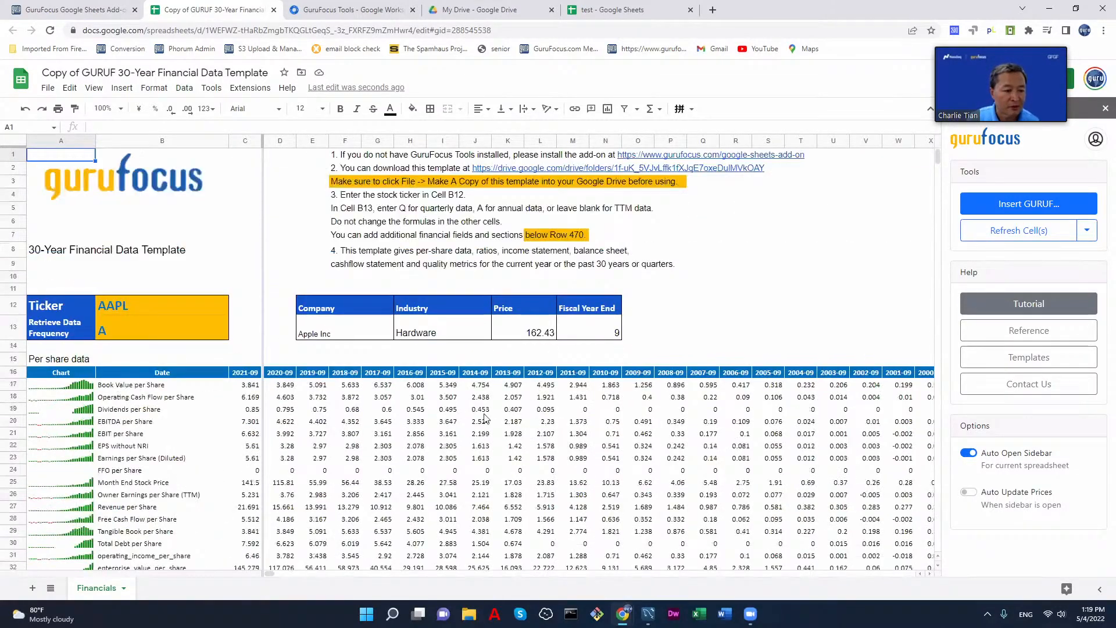
scroll(487, 419, down, 2)
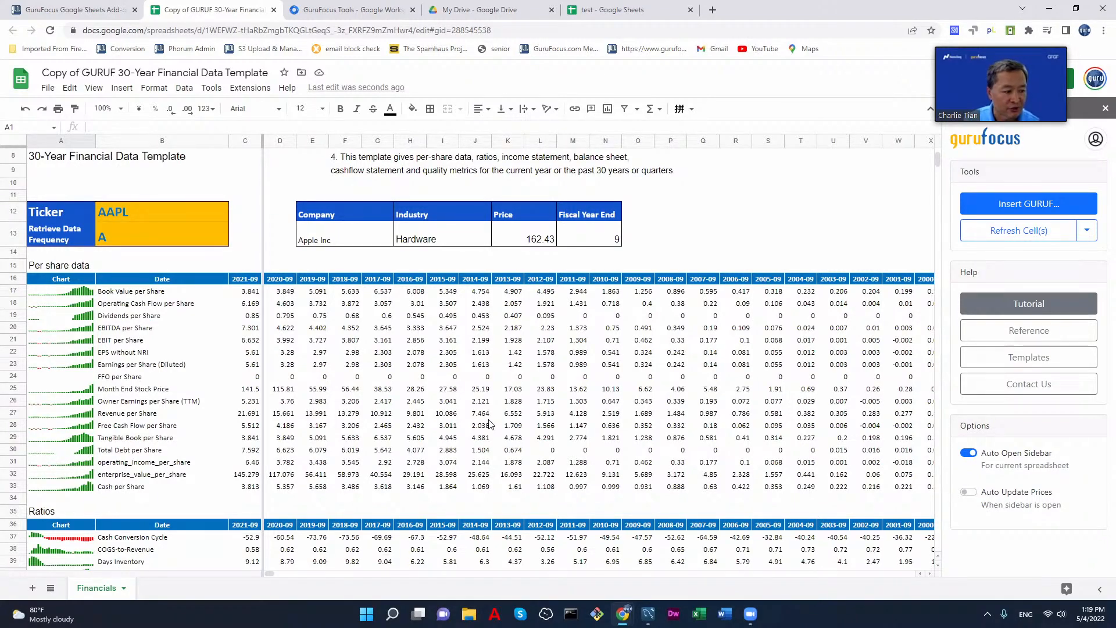
scroll(488, 424, down, 3)
scroll(489, 423, up, 3)
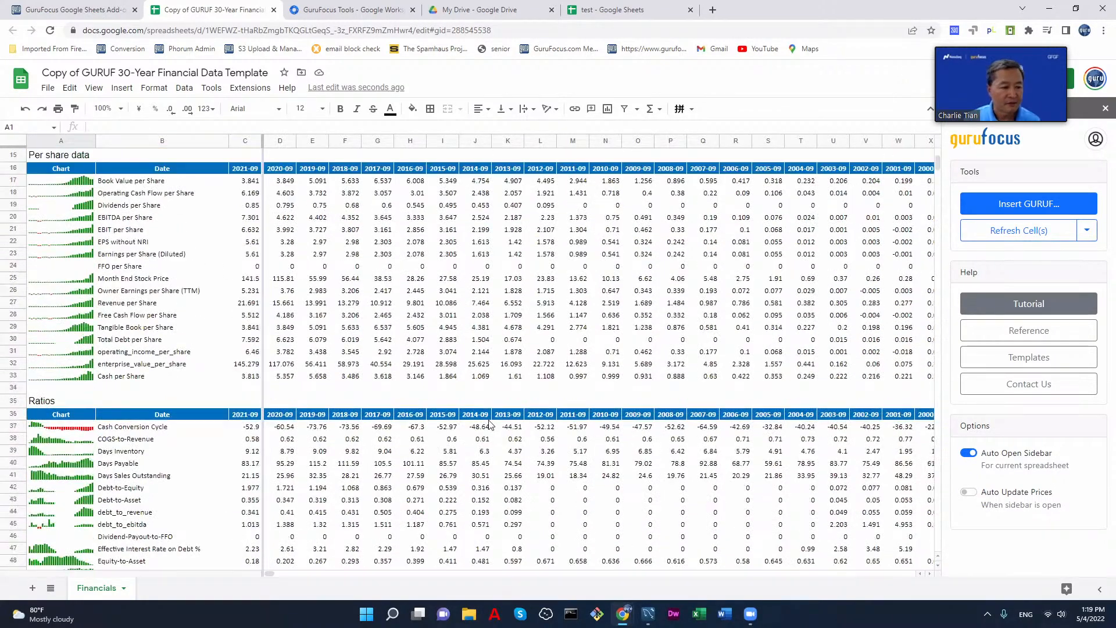
scroll(489, 424, down, 6)
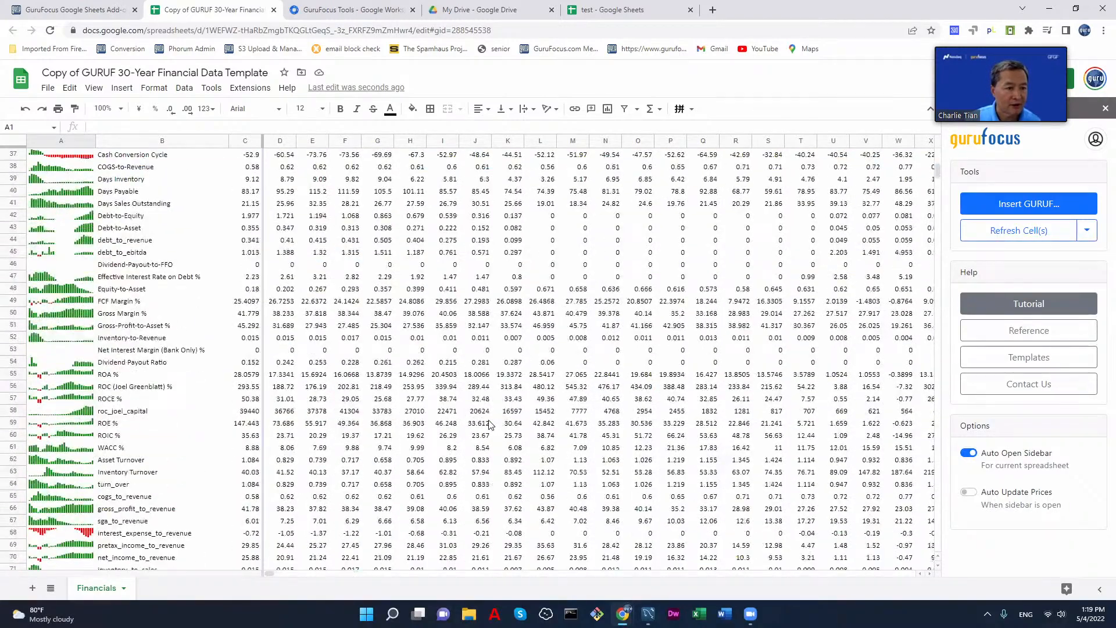
Step: Set the ticker in cell B12 to TSLA and look through Tesla's per-share data and ratios
scroll(488, 423, up, 8)
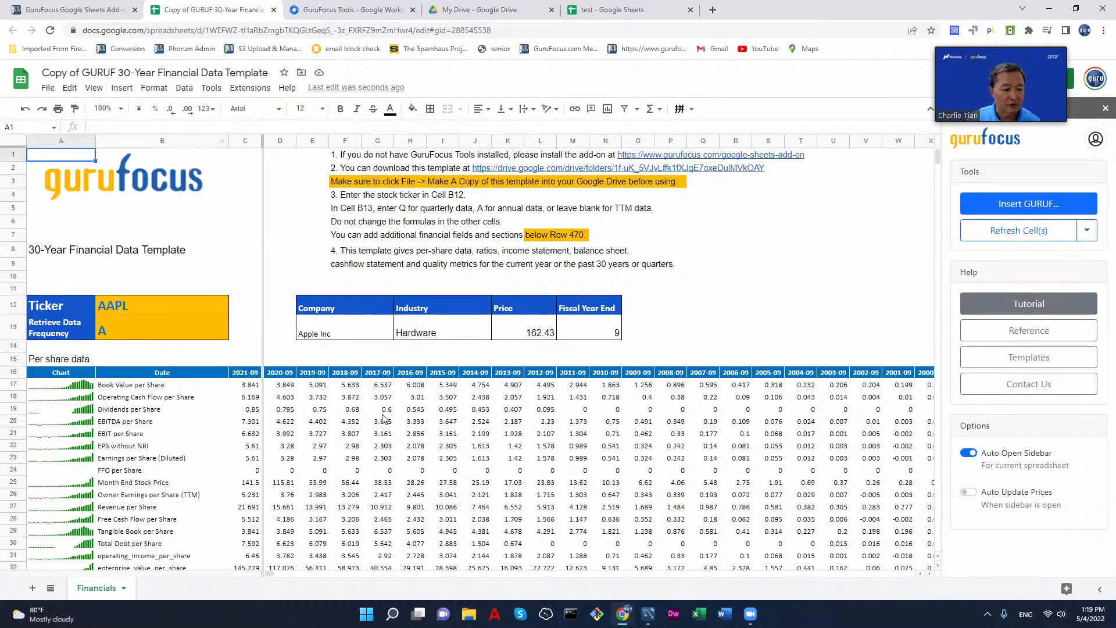
scroll(70, 419, down, 5)
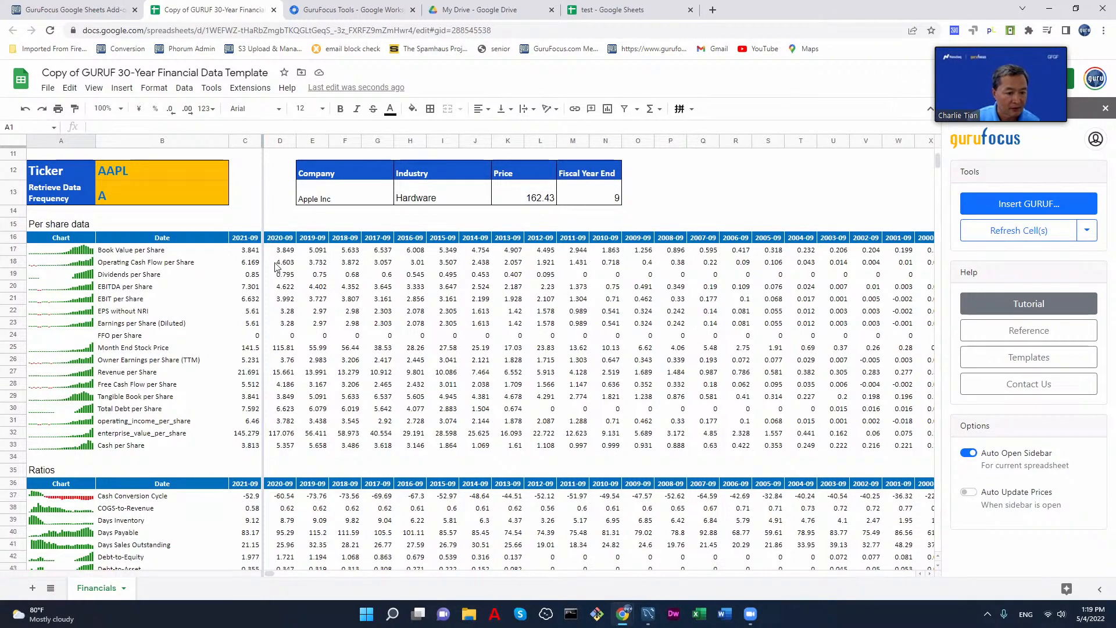
scroll(329, 357, down, 3)
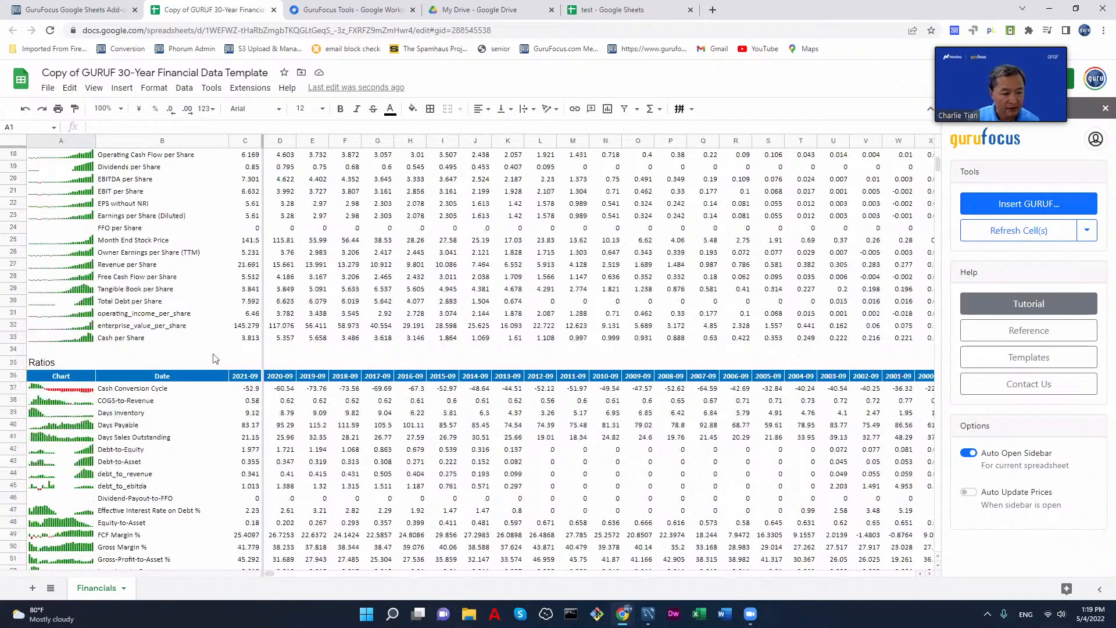
scroll(252, 318, up, 3)
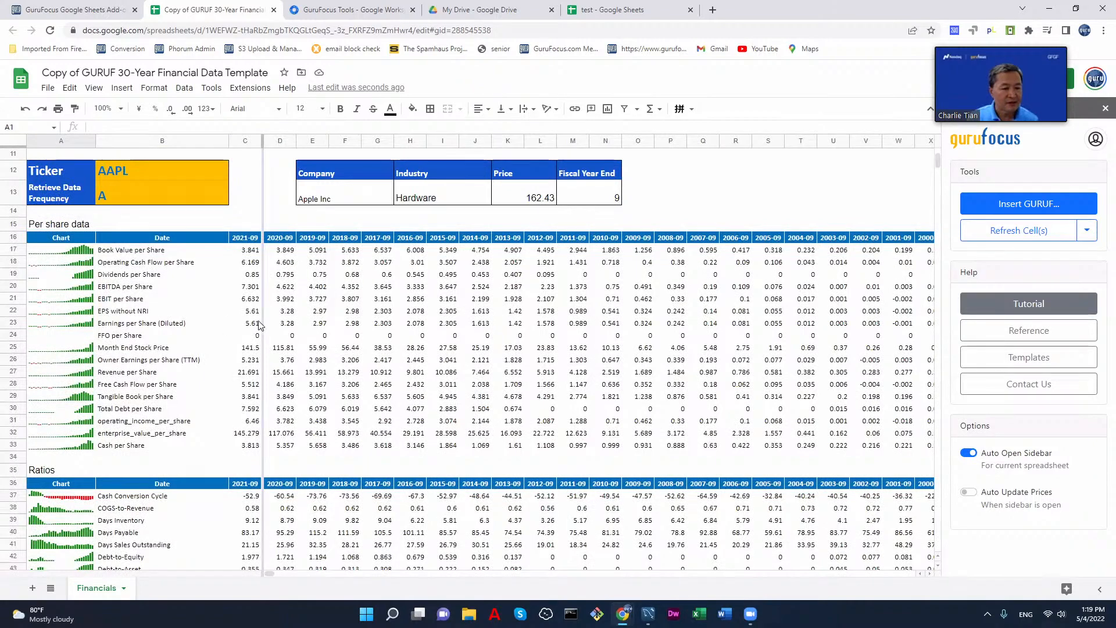
scroll(343, 357, up, 3)
click(153, 307)
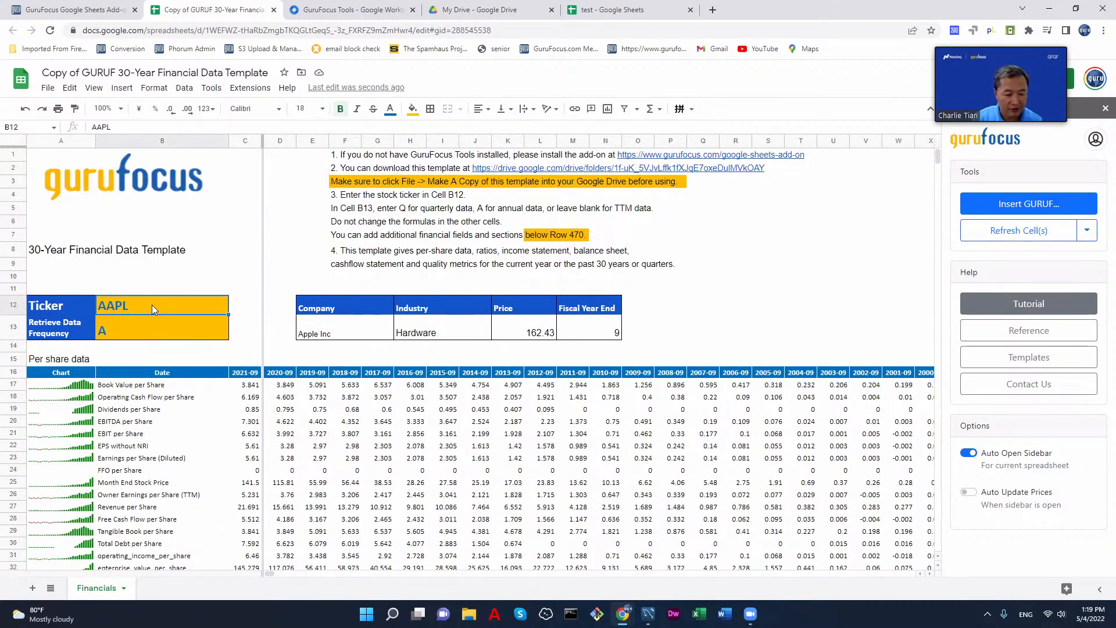
text(T)
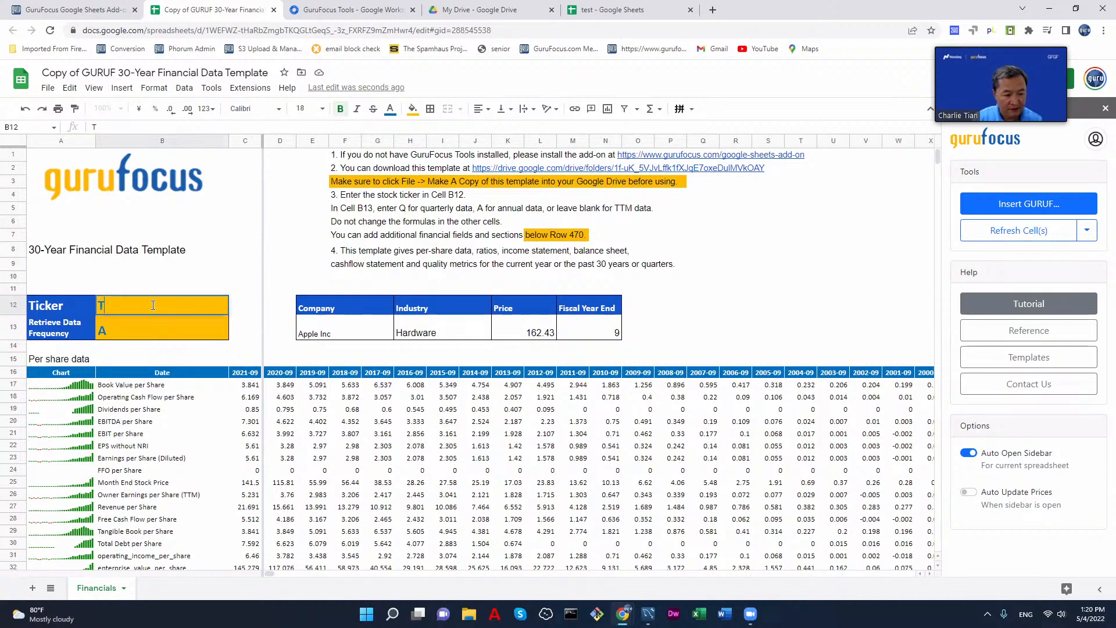
text(SLA)
key(Return)
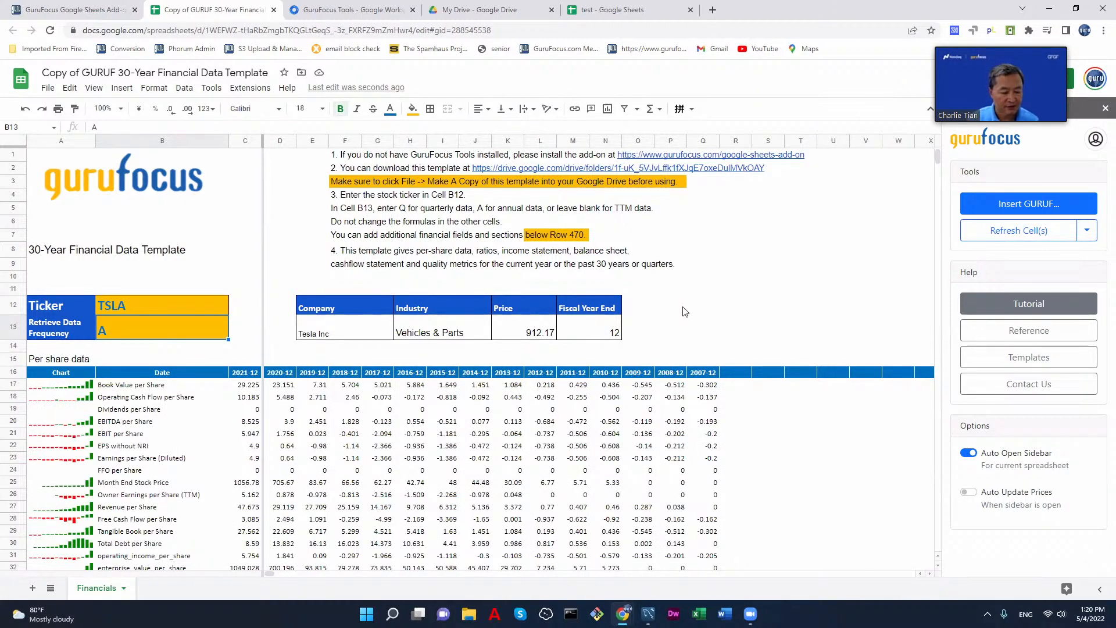
scroll(685, 312, down, 3)
scroll(685, 312, down, 7)
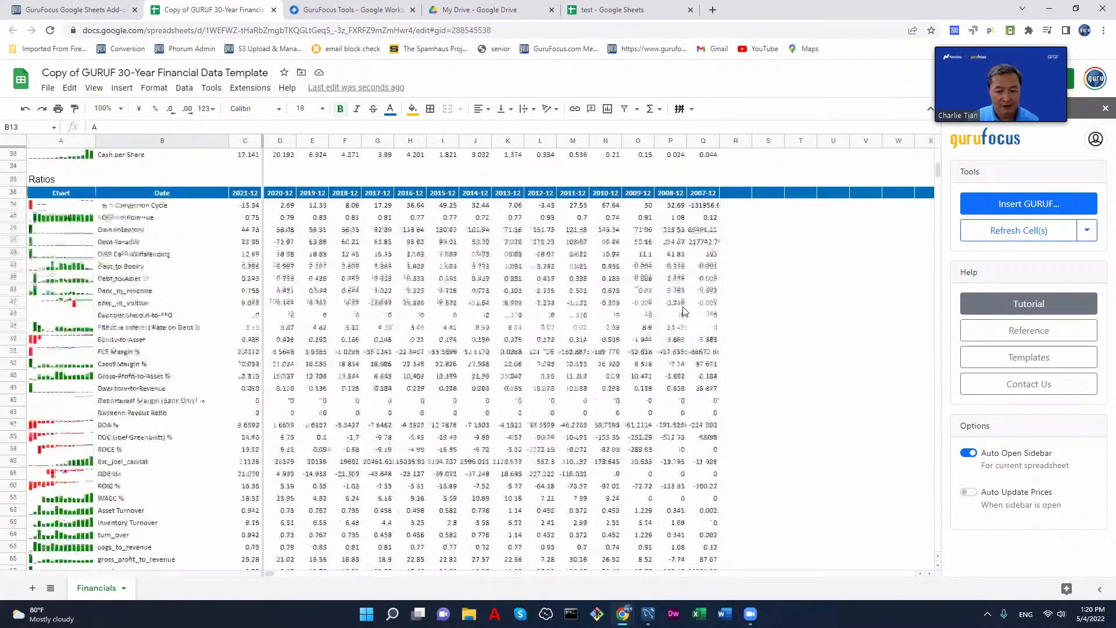
scroll(684, 312, up, 10)
scroll(685, 312, down, 1)
scroll(684, 312, down, 7)
scroll(685, 312, up, 10)
Step: Set the ticker in cell B12 to MCO and look through Moody's financial data from the per-share section to the income statement
click(169, 306)
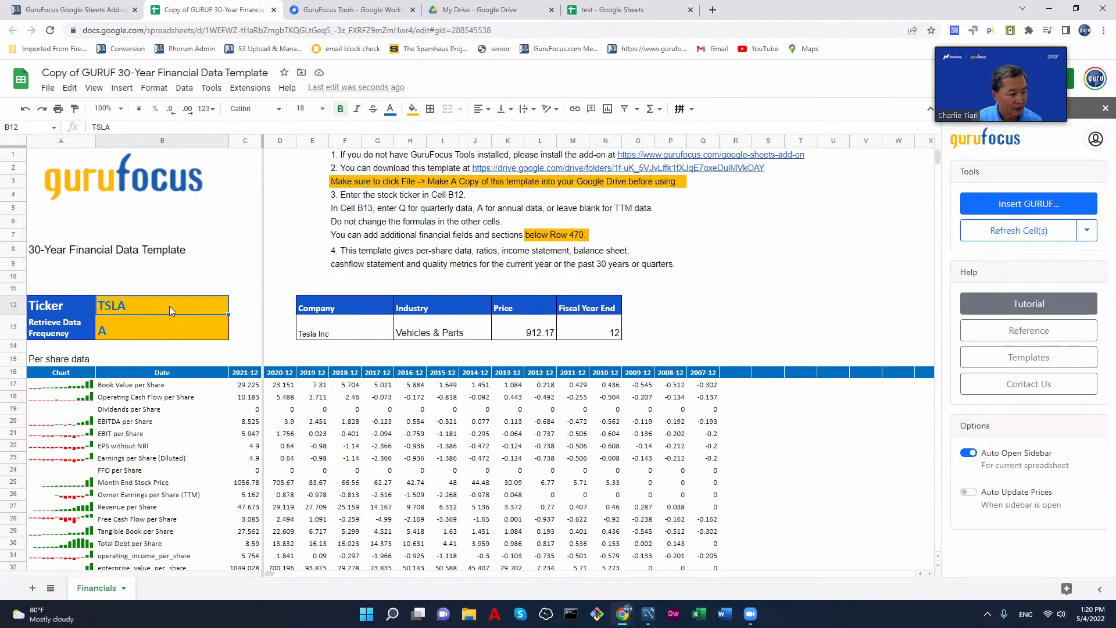
text(M)
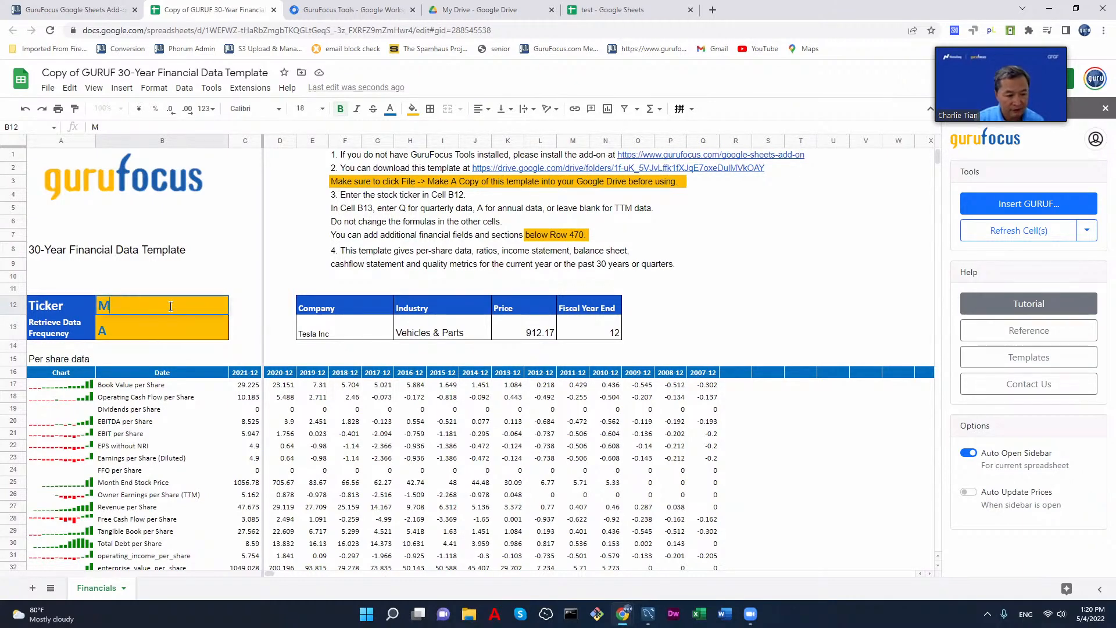
text(CO)
key(Return)
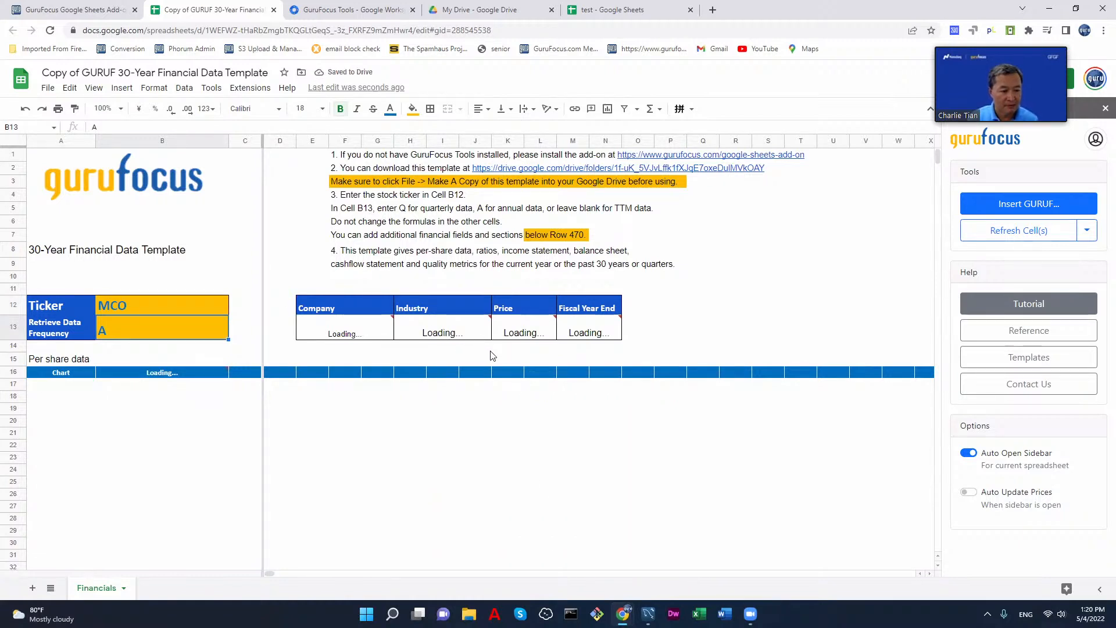
mouse_move(579, 332)
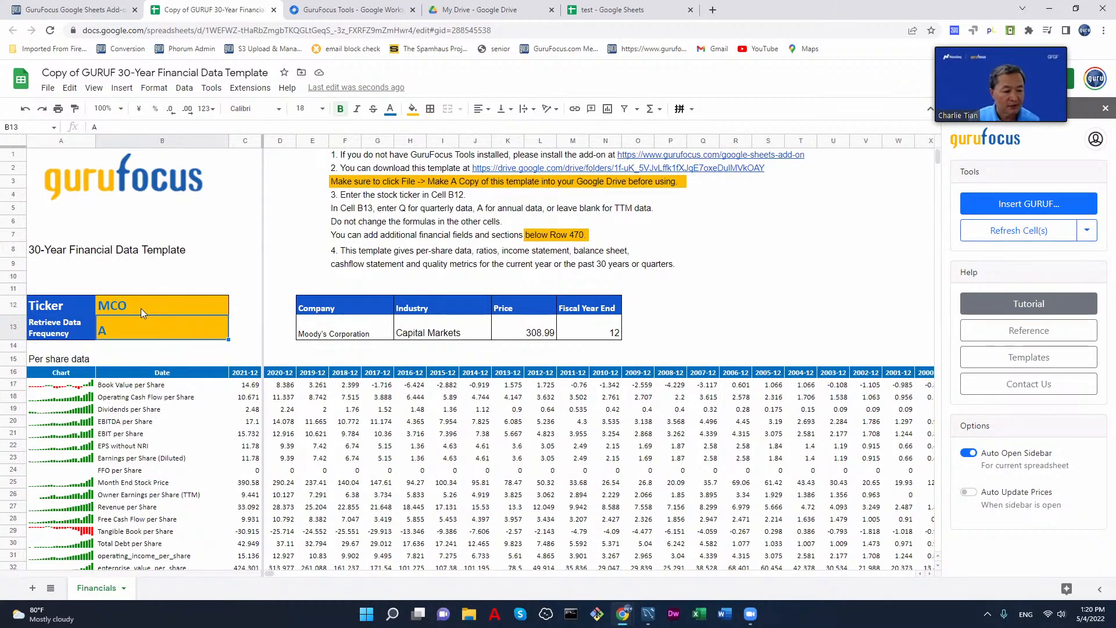
scroll(253, 422, down, 2)
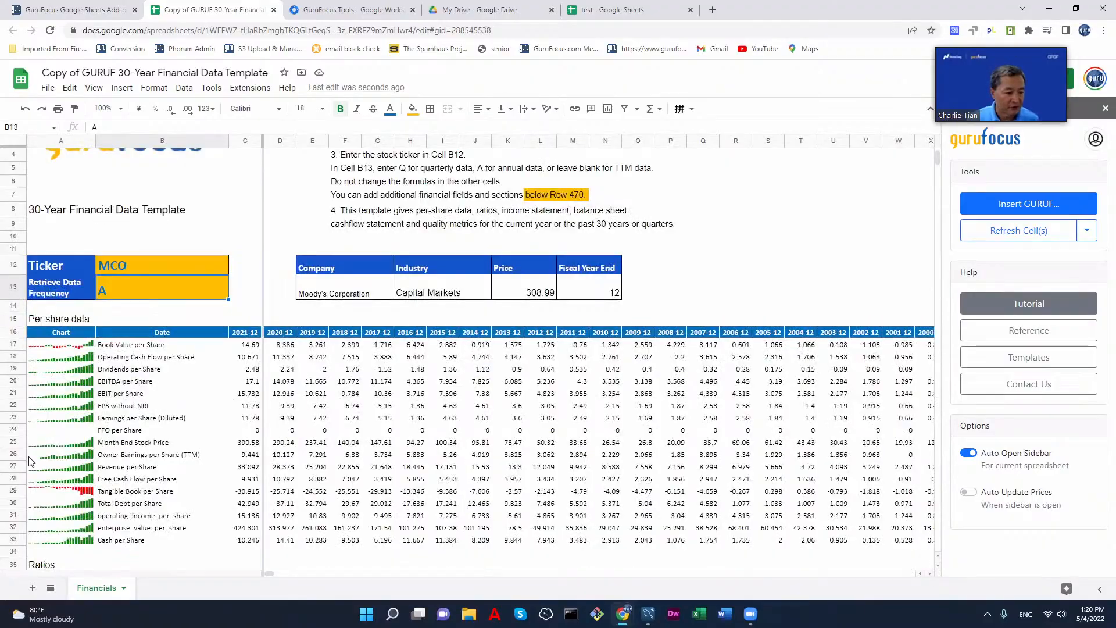
scroll(174, 442, down, 5)
scroll(173, 444, down, 15)
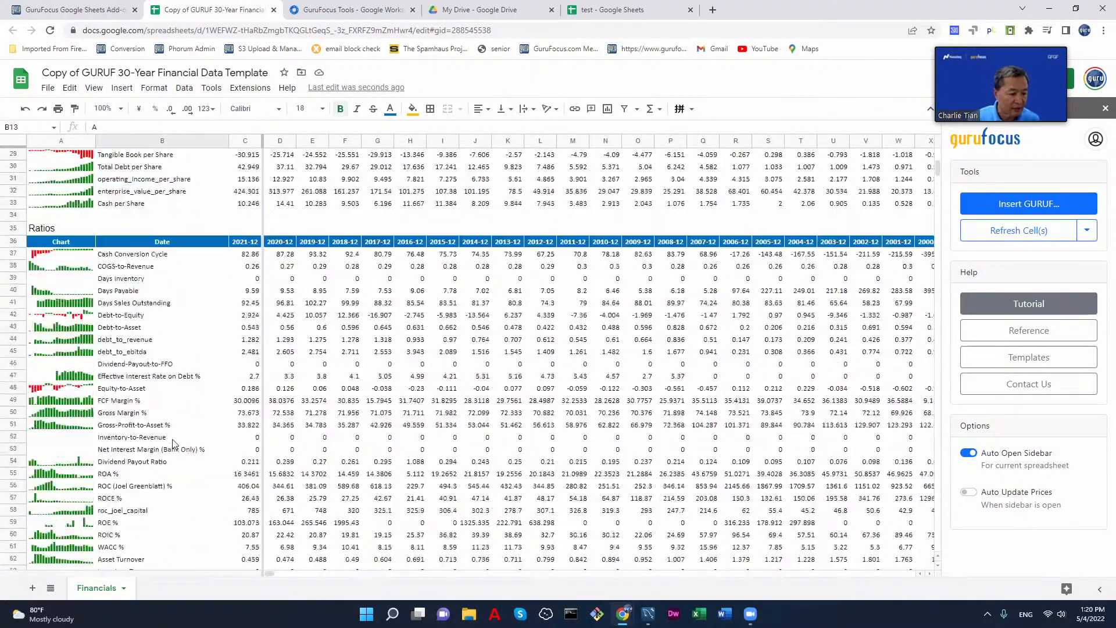
scroll(173, 443, down, 5)
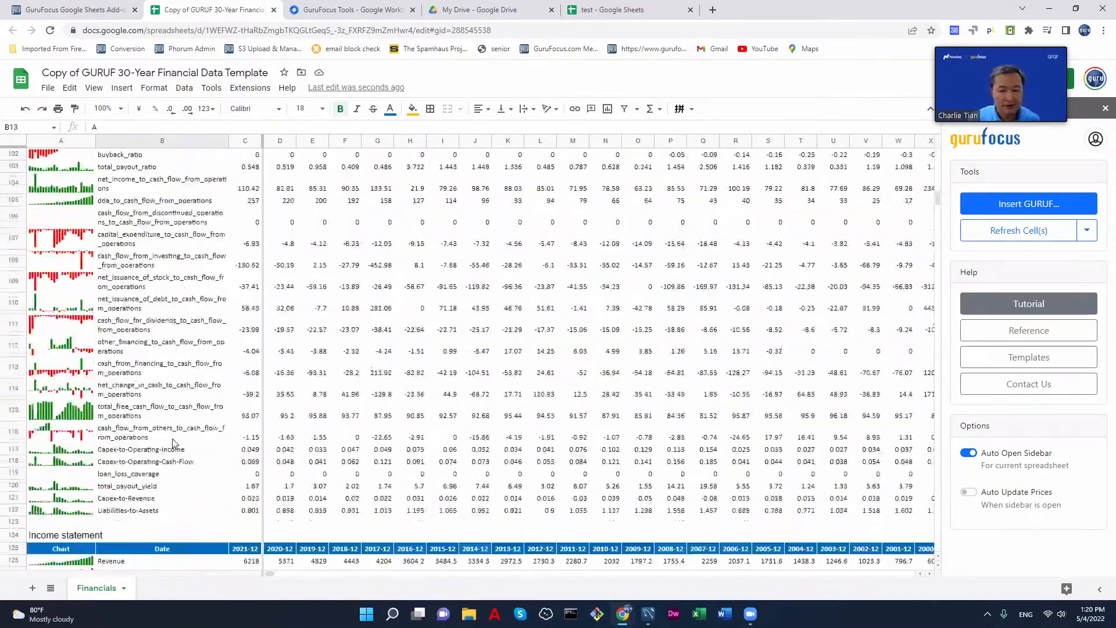
scroll(174, 441, up, 8)
scroll(175, 441, up, 20)
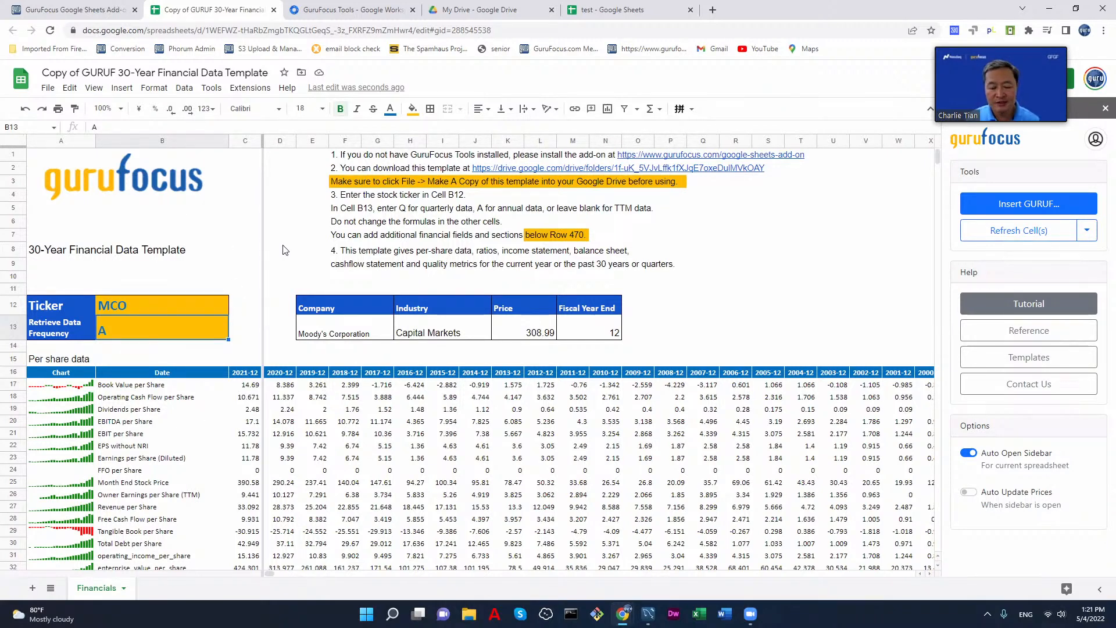
Step: Close the copied 30-year financial template and open the Historical Charts Template from the GuruFocus Google Sheets Add-On page
click(272, 10)
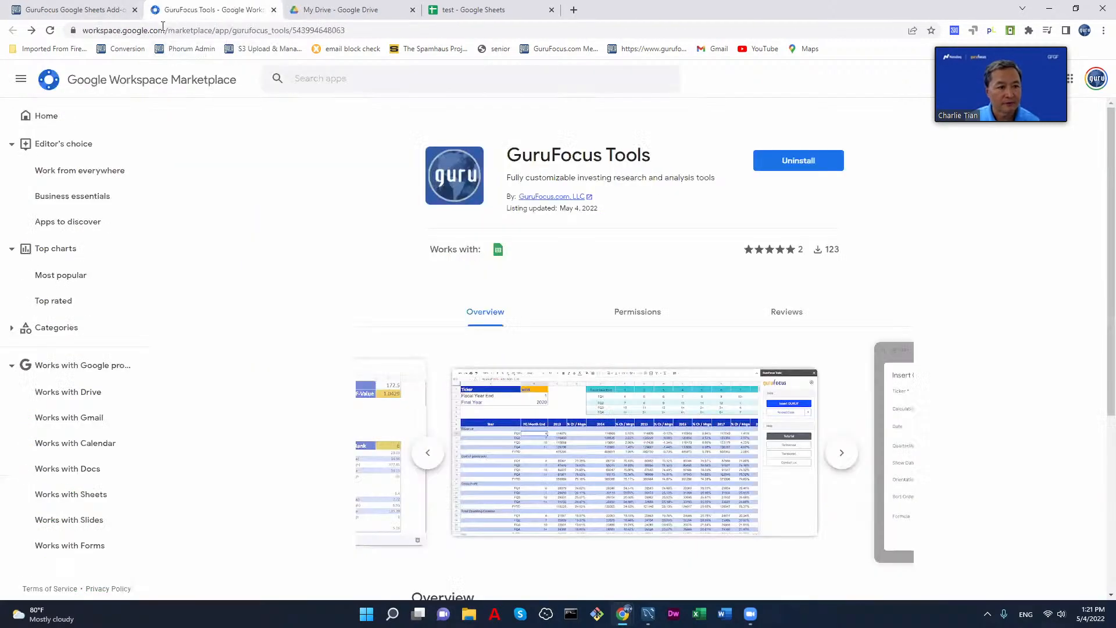
click(93, 18)
scroll(854, 326, down, 7)
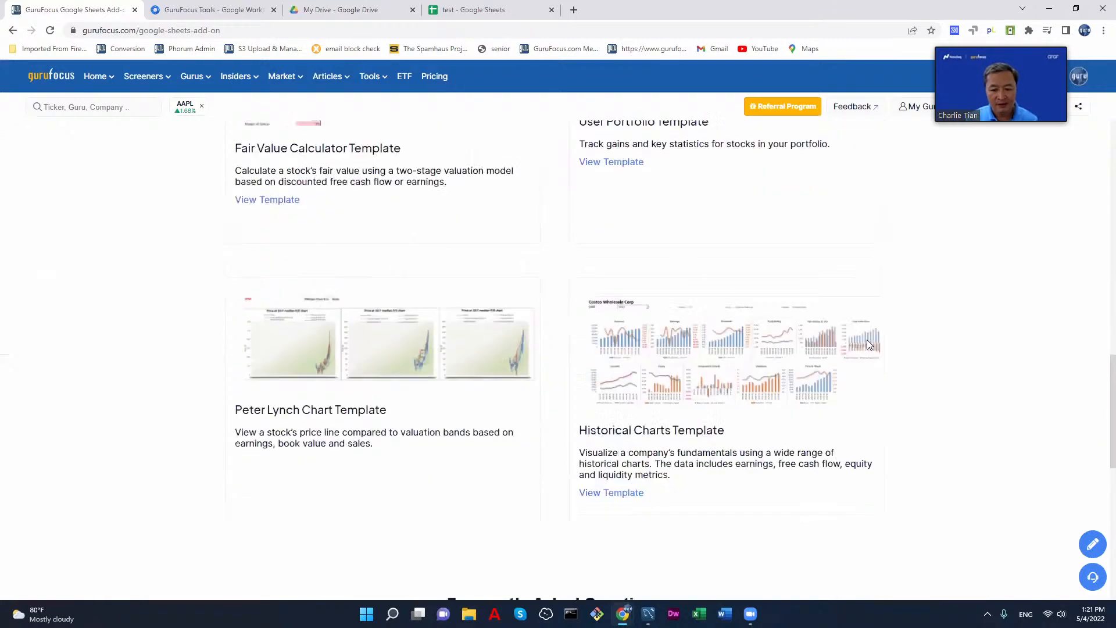
scroll(869, 344, down, 2)
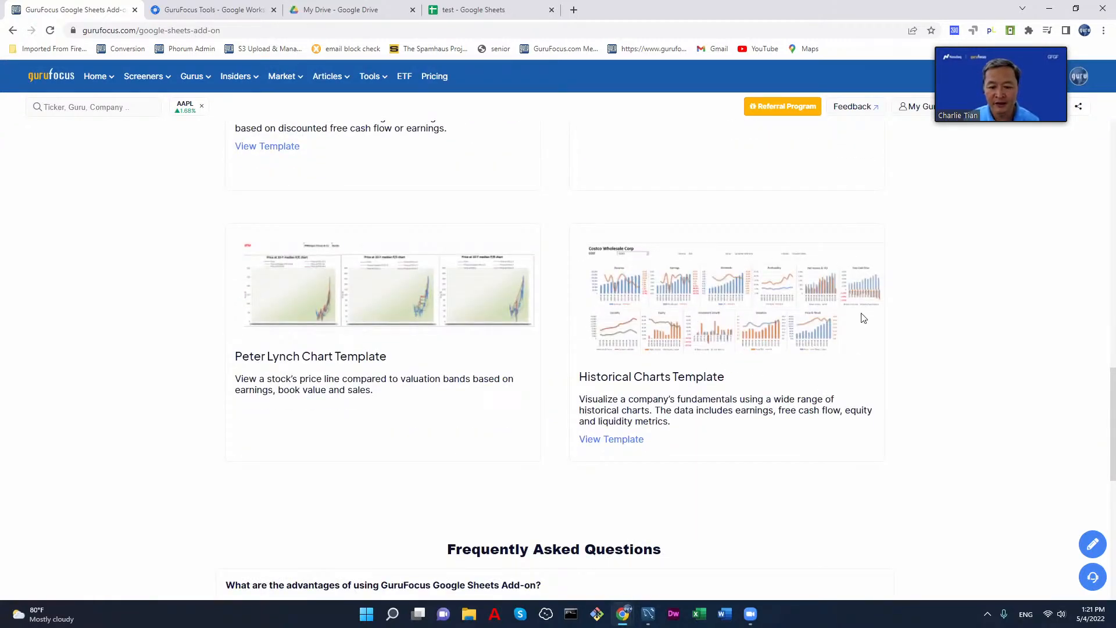
click(618, 446)
click(591, 207)
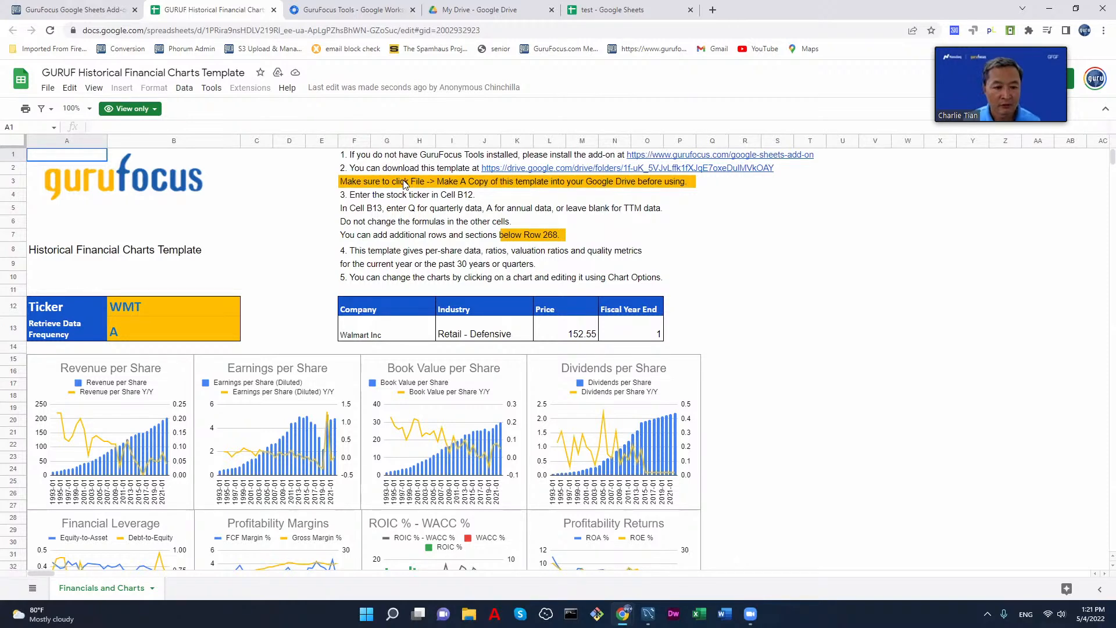
Step: Make a copy named "Copy of GURUF Historical Financial Charts Template" in the GURUF Templates folder and close the original
click(405, 184)
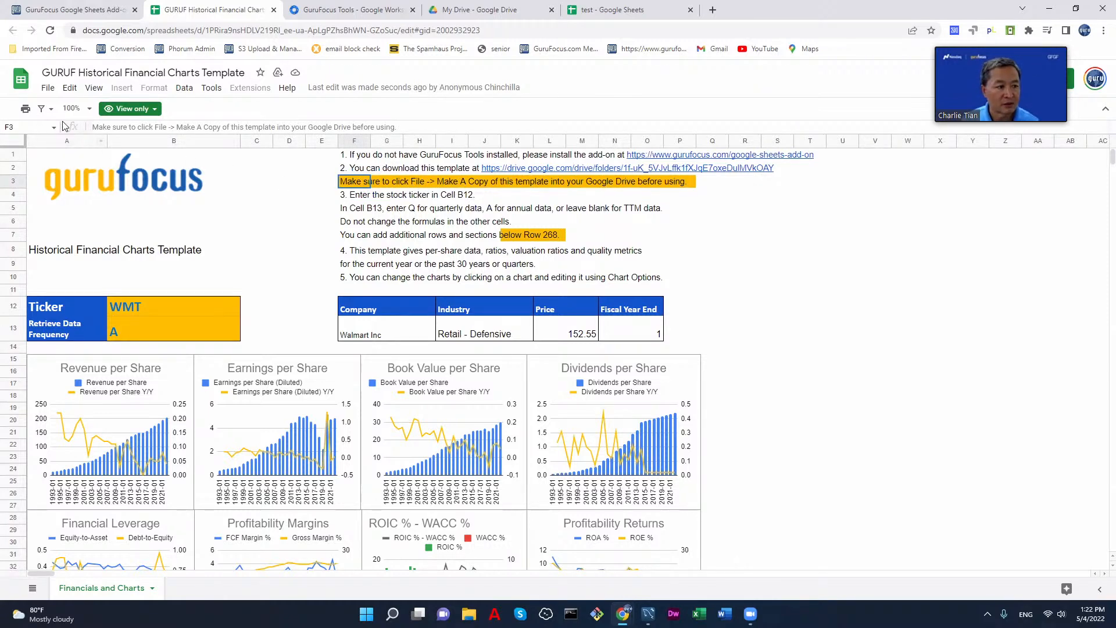
click(48, 88)
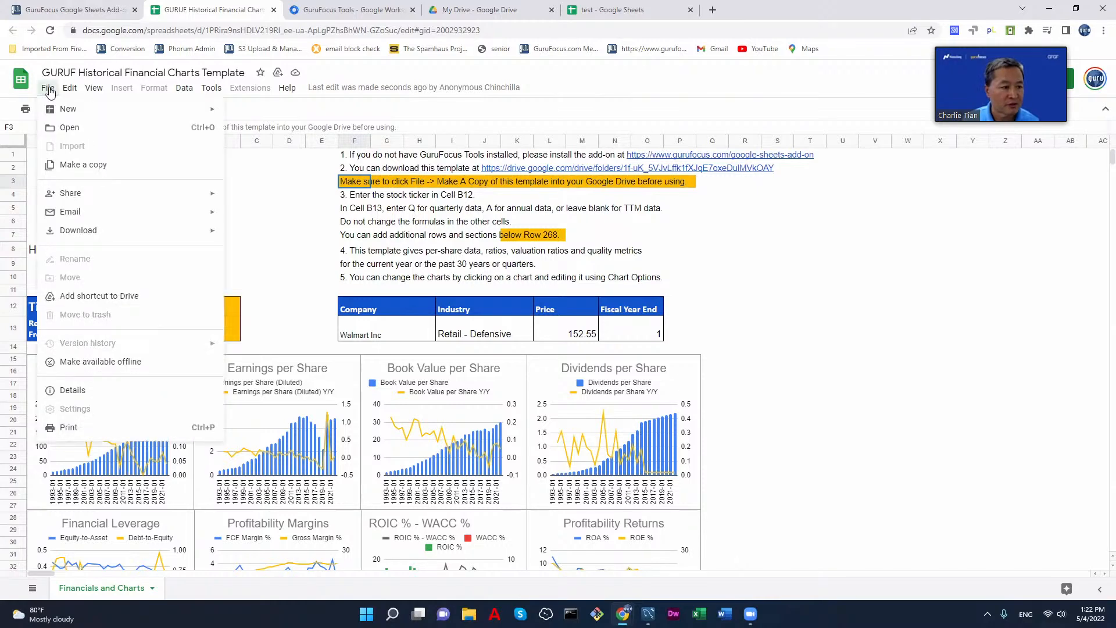
click(104, 164)
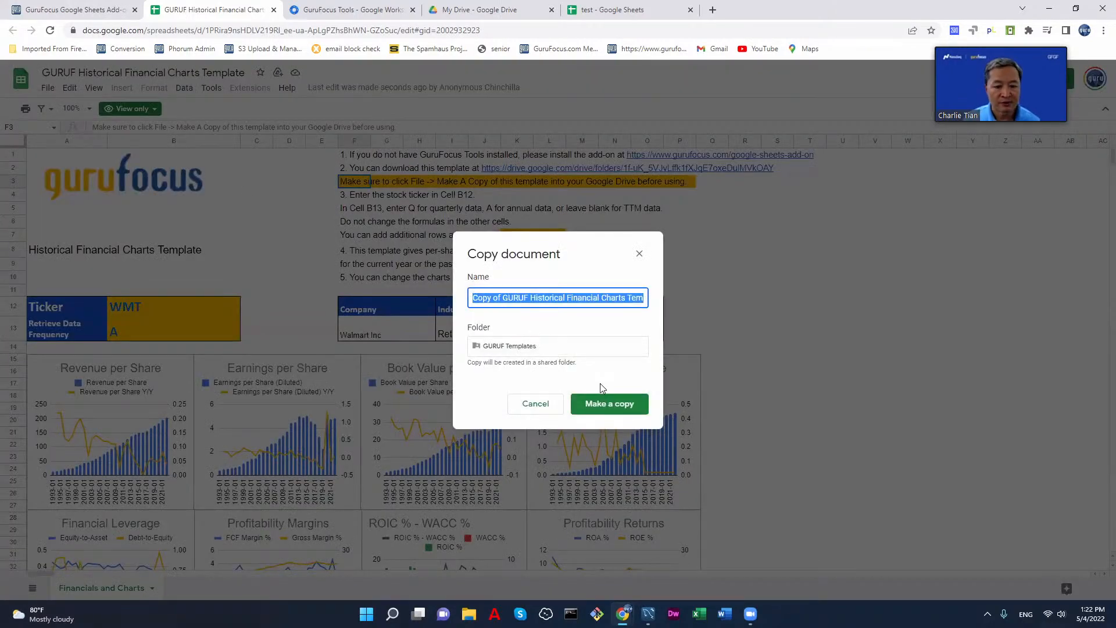
click(601, 405)
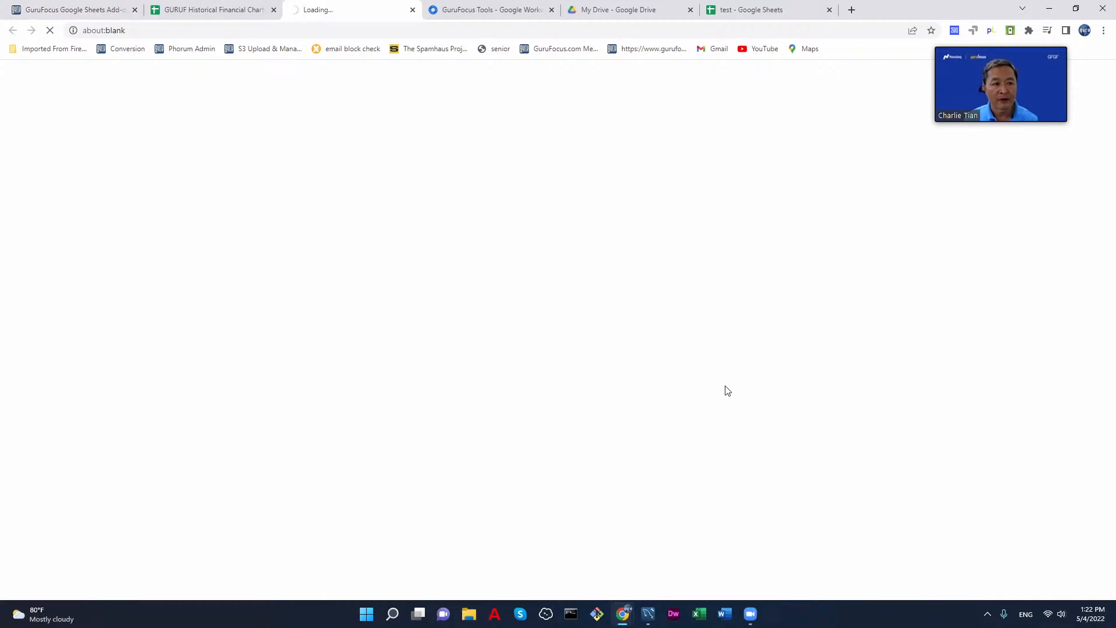
click(273, 10)
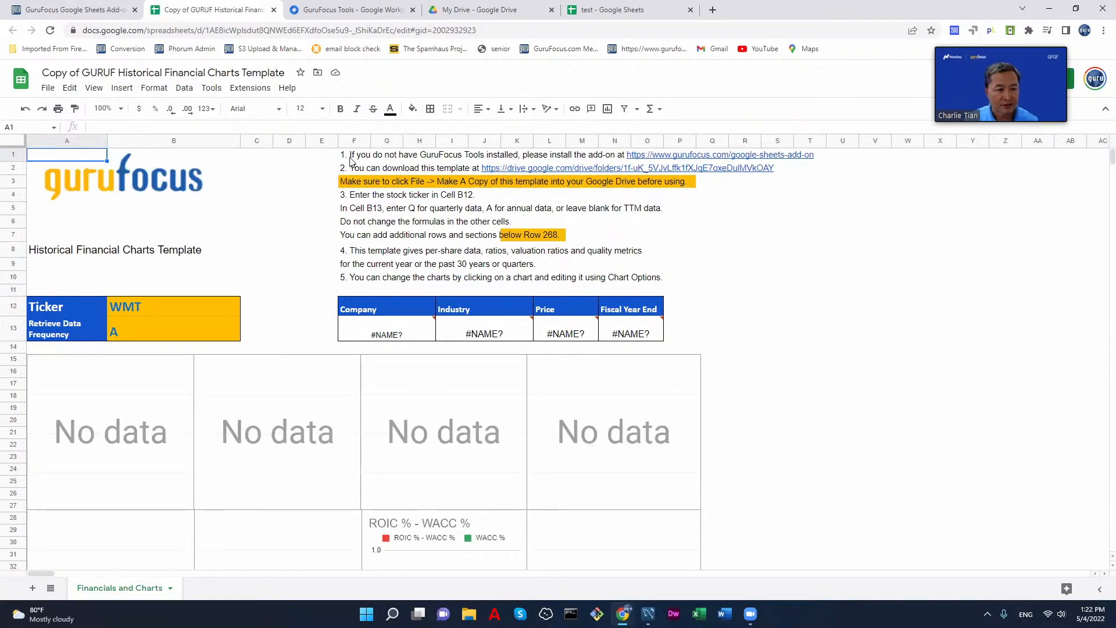
Step: Open the GuruFocus Tools sidebar in the copied charts template and reload the page to pull in the data
click(250, 87)
mouse_move(292, 210)
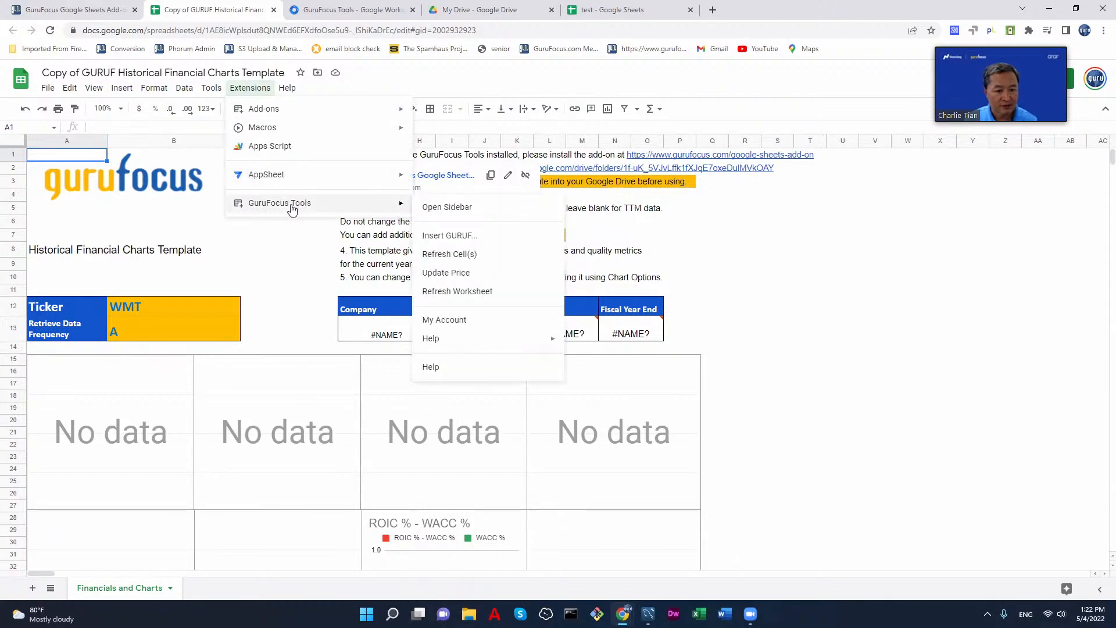
click(478, 209)
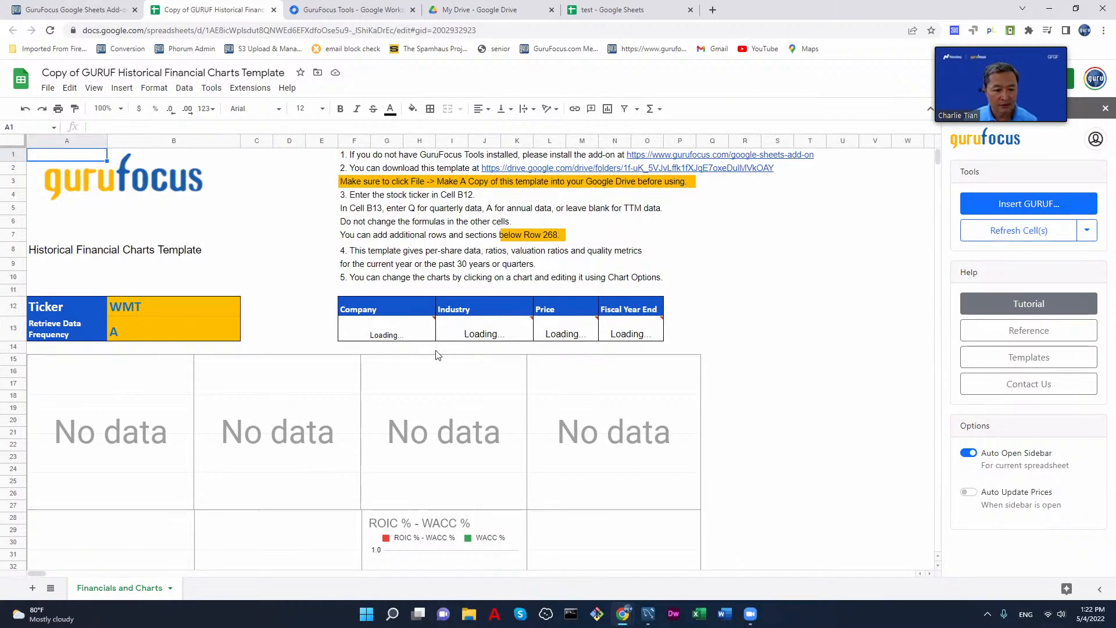
mouse_move(546, 340)
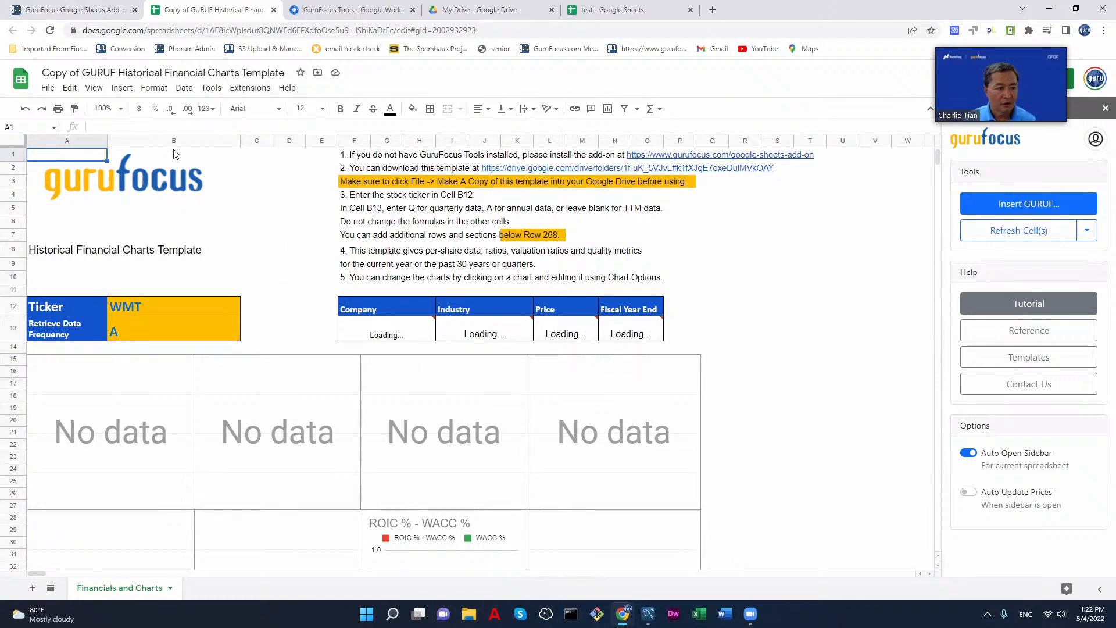
click(51, 34)
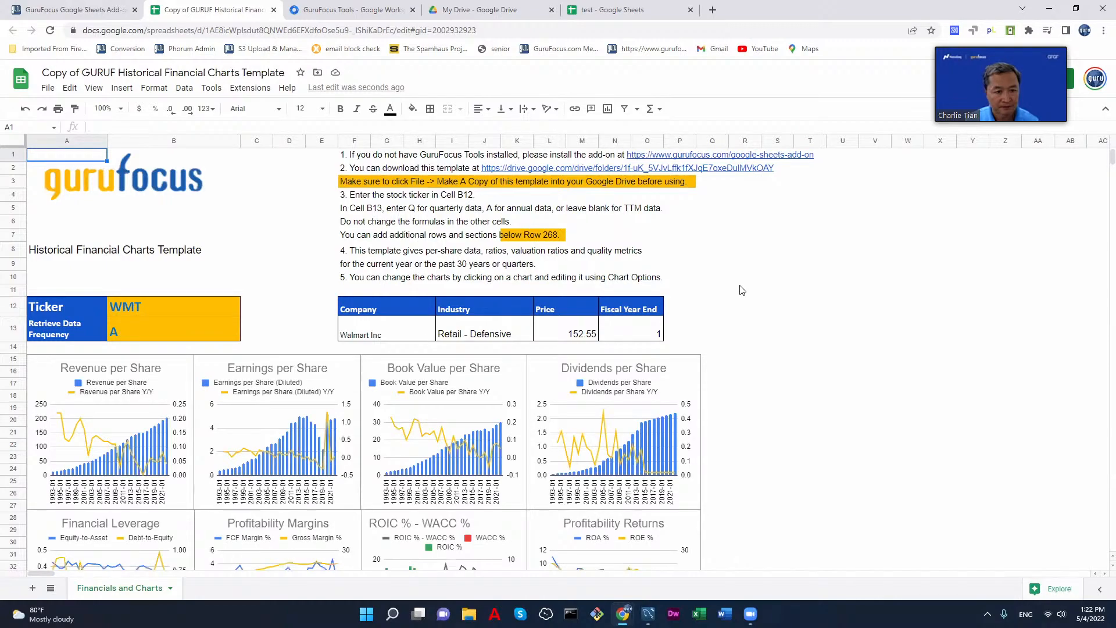
Step: Look through WMT's historical charts, per-share data, Y/Y data and ratios, and select the Book Value per Share chart
scroll(735, 343, down, 3)
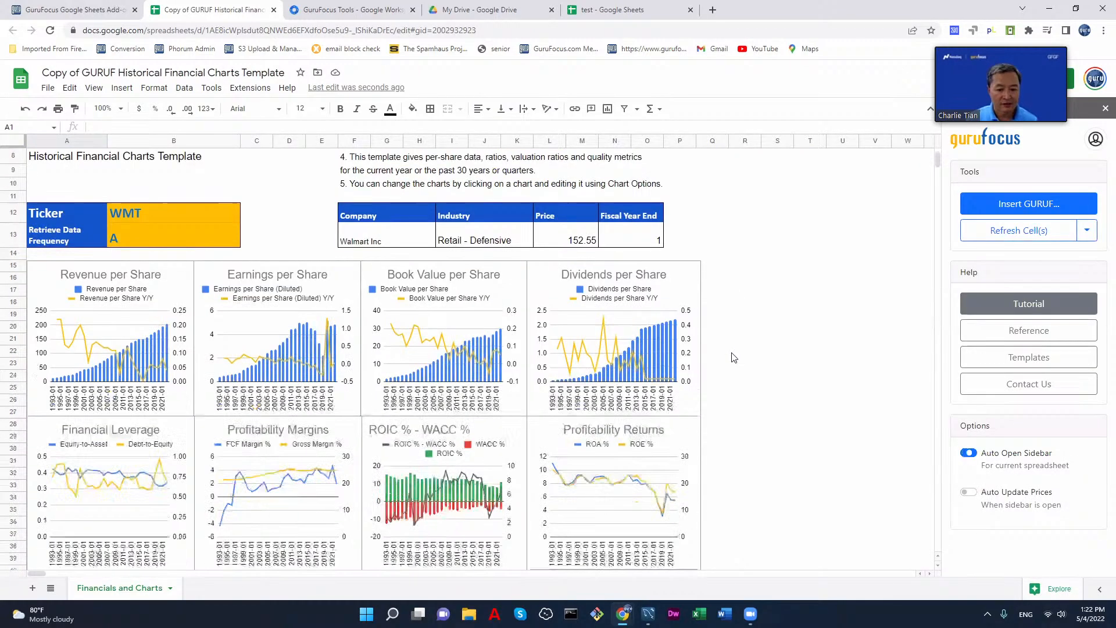
scroll(733, 357, down, 10)
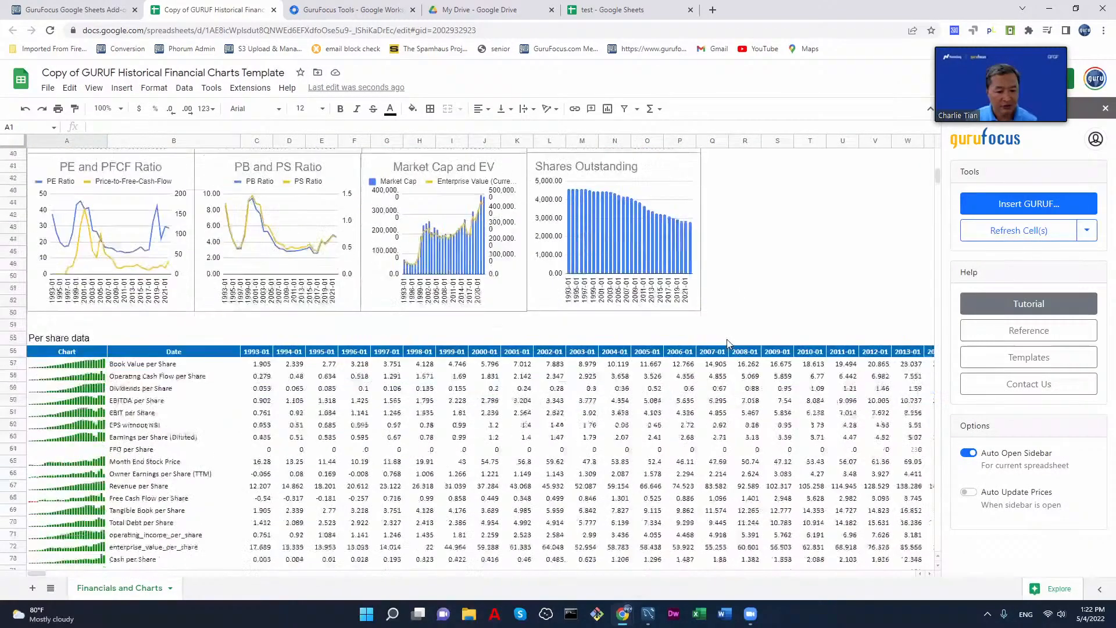
scroll(546, 364, down, 10)
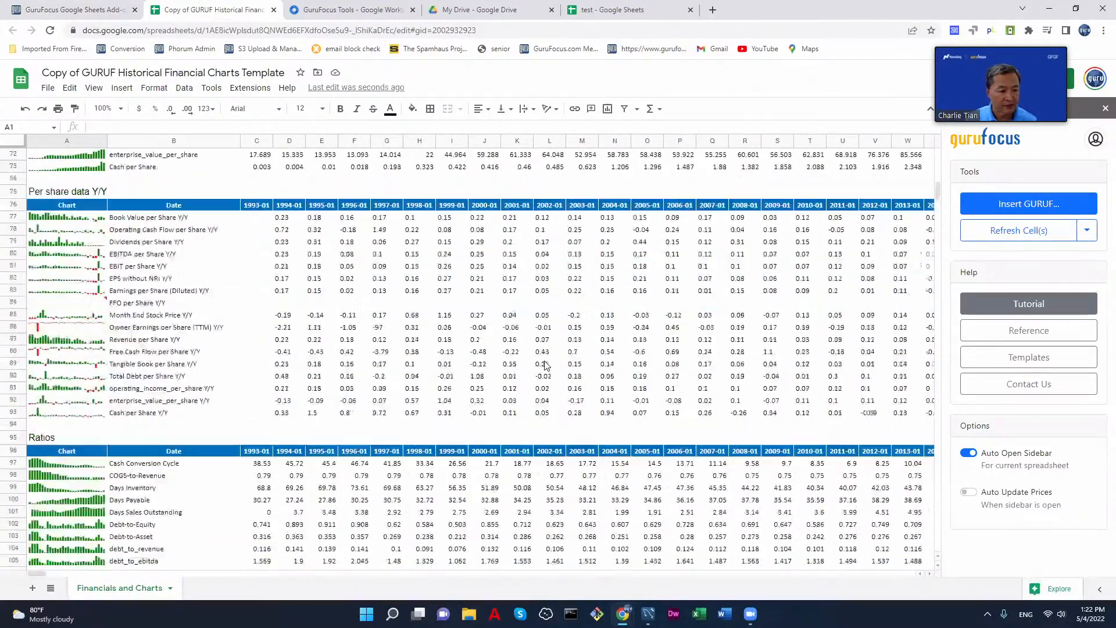
scroll(545, 364, up, 20)
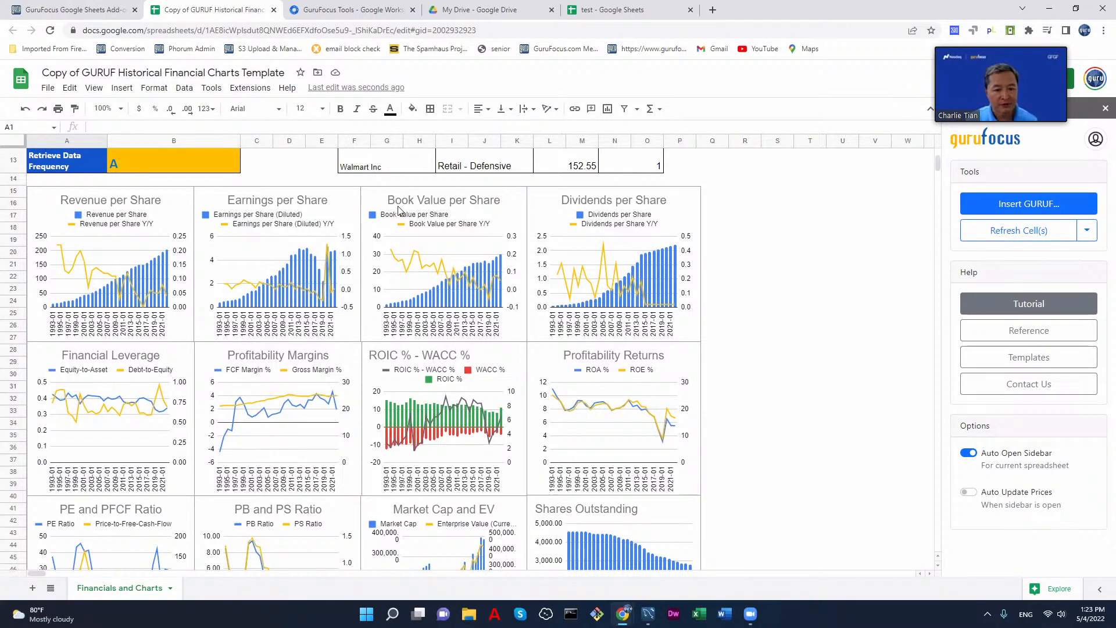
click(419, 258)
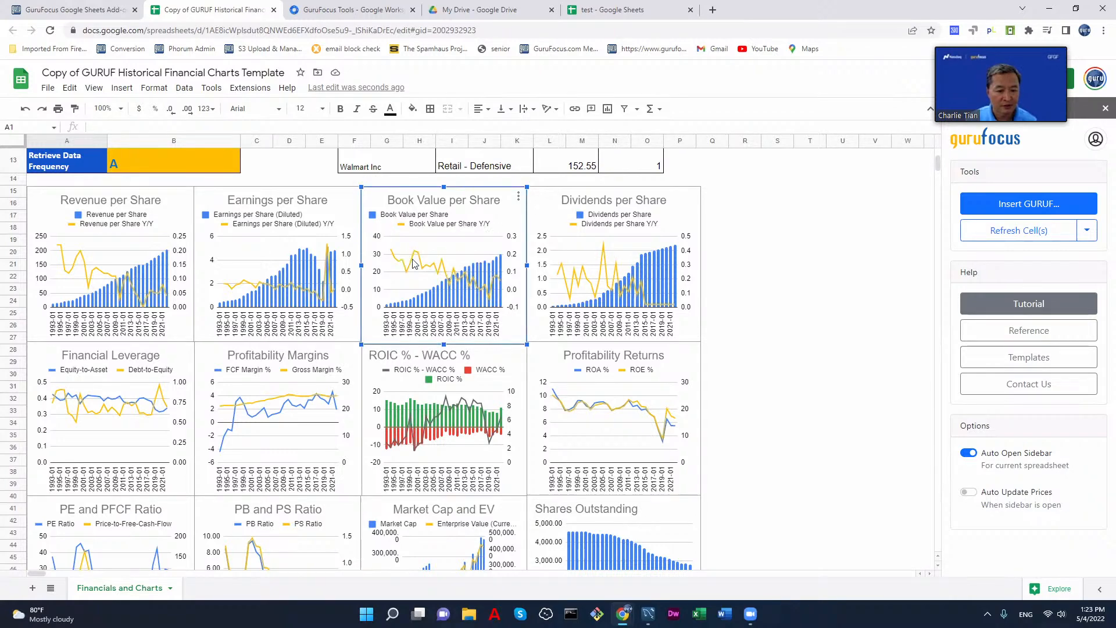
mouse_move(420, 258)
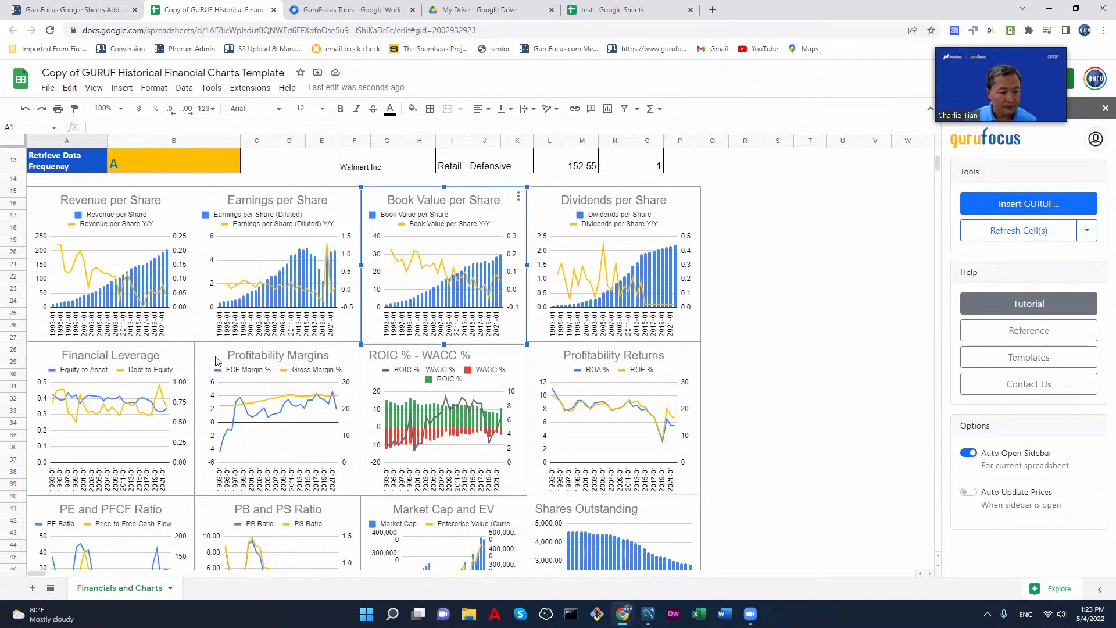
Step: Set the stock ticker in cell B12 of the charts template to AAPL
scroll(238, 325, up, 3)
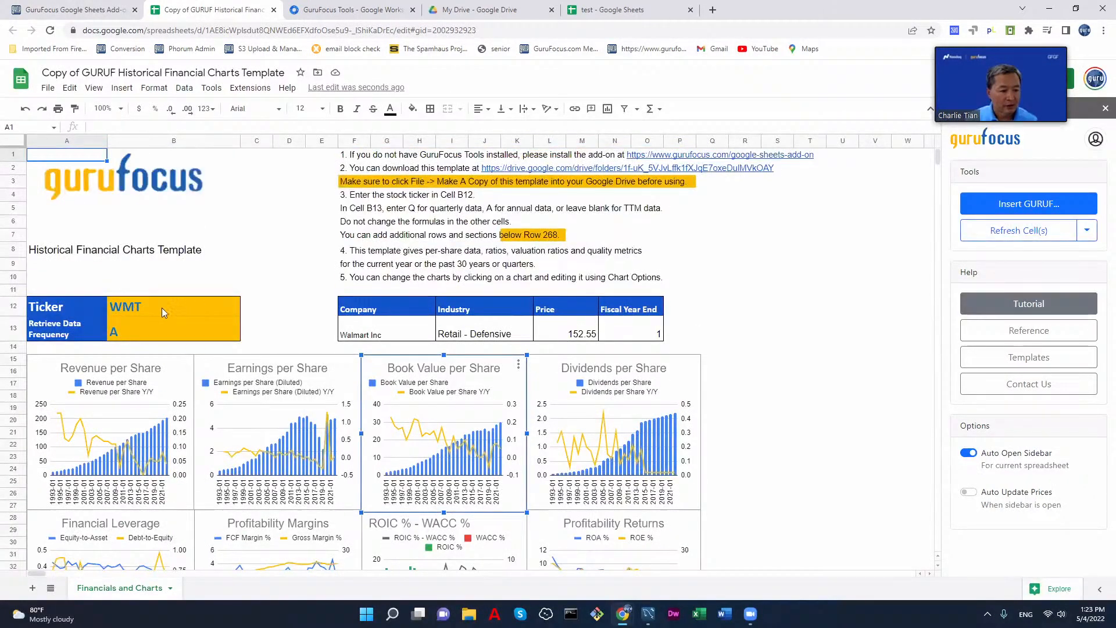
click(153, 309)
text(AAPL)
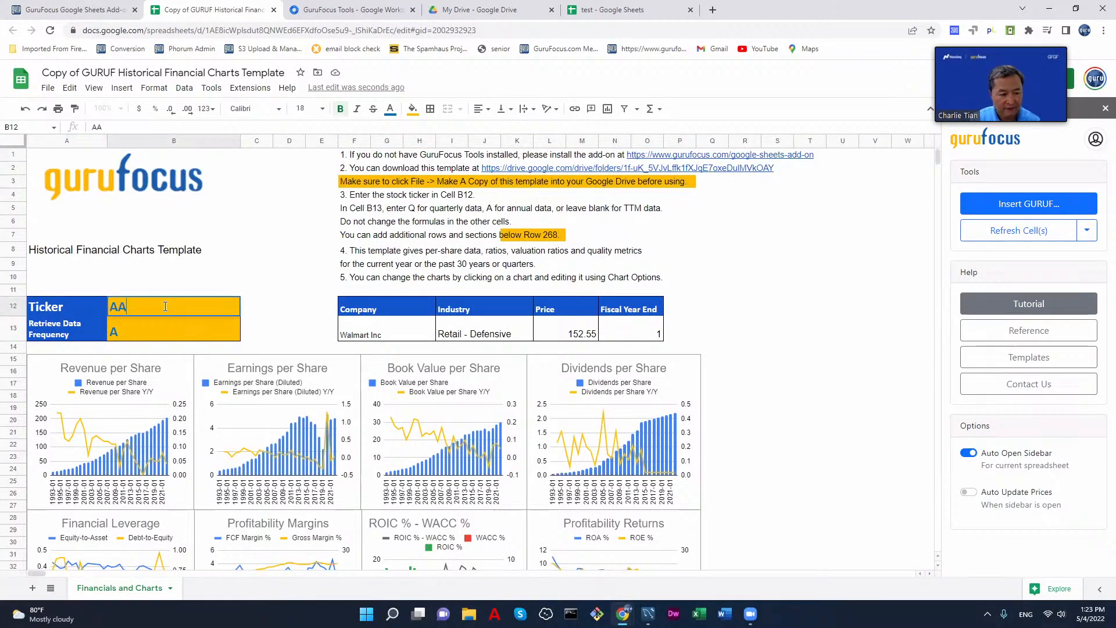
key(Return)
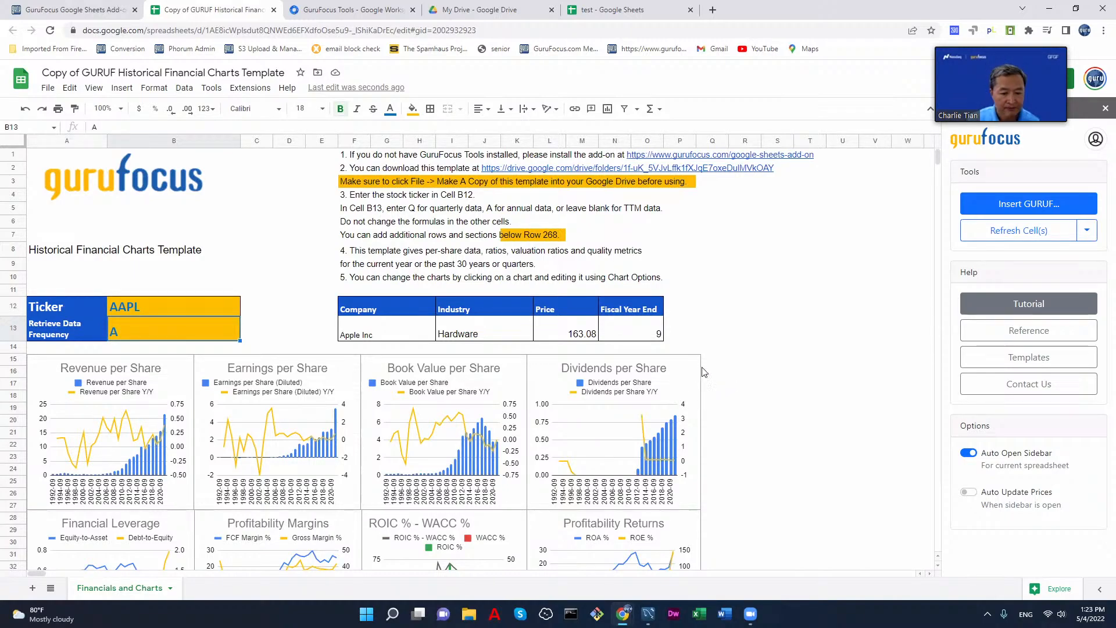
Step: Look through AAPL's historical charts and the per-share data table below them
scroll(759, 363, down, 6)
scroll(761, 364, down, 5)
scroll(762, 364, up, 11)
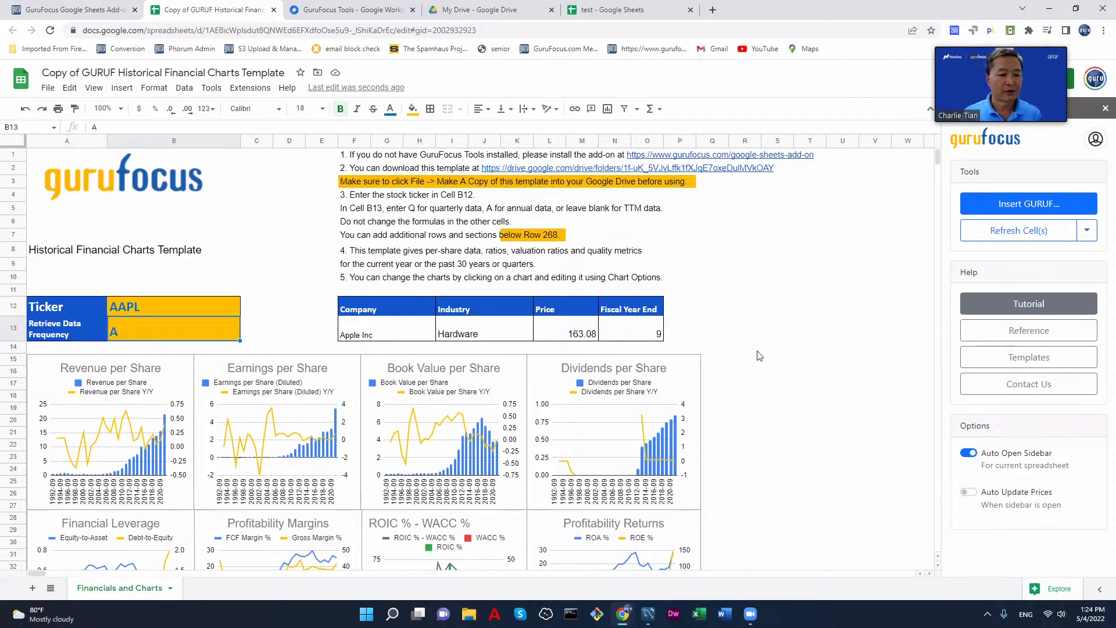
scroll(758, 355, down, 10)
scroll(758, 356, up, 10)
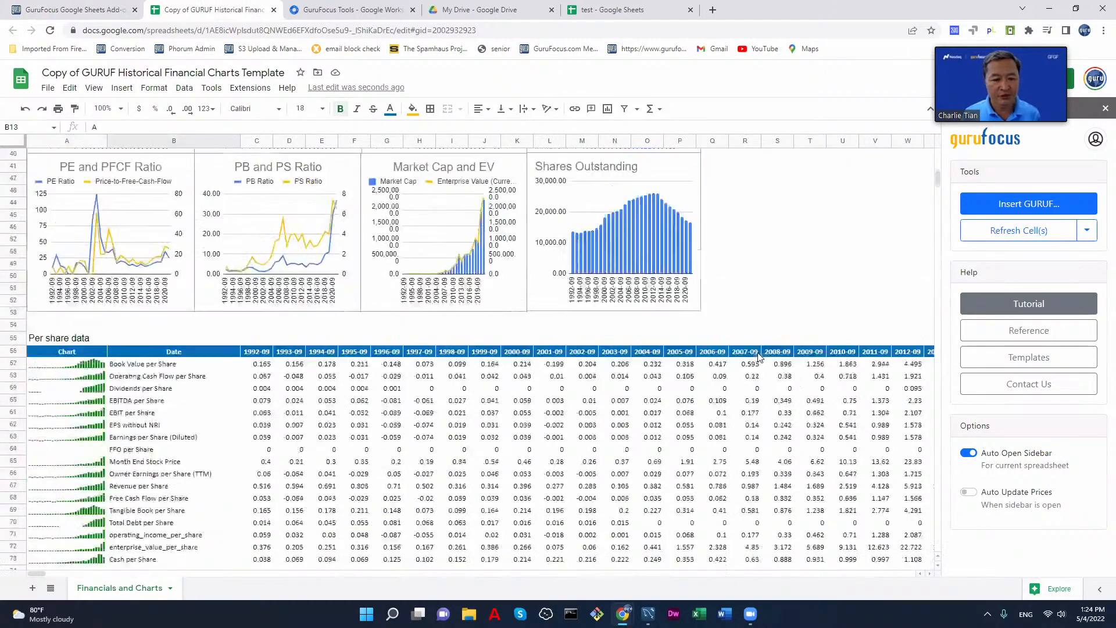
scroll(760, 357, down, 5)
scroll(759, 357, down, 4)
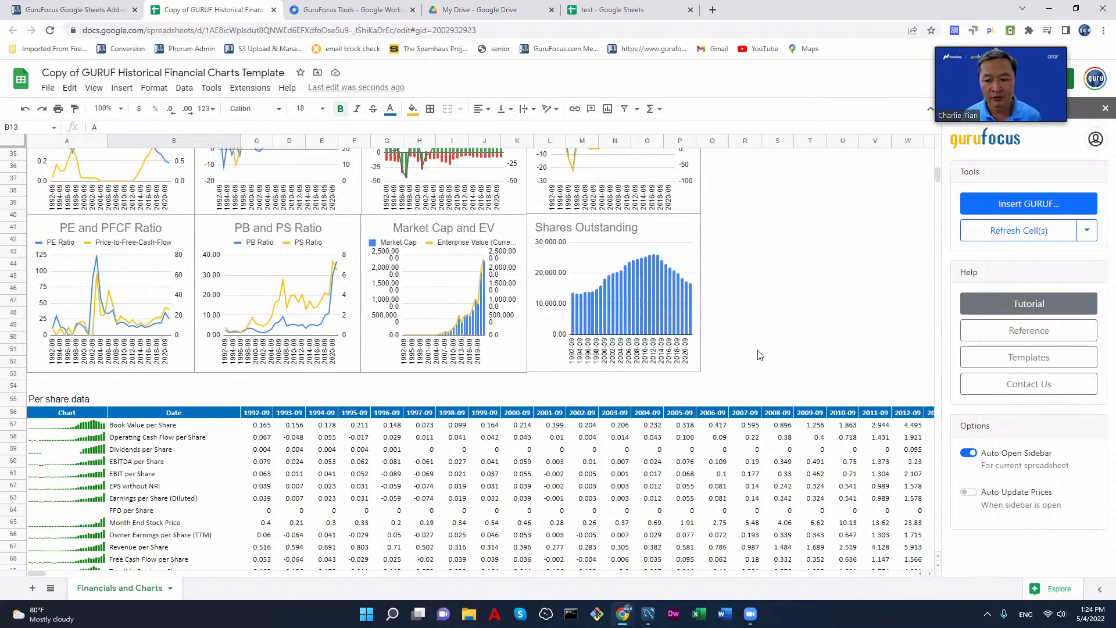
scroll(761, 356, up, 10)
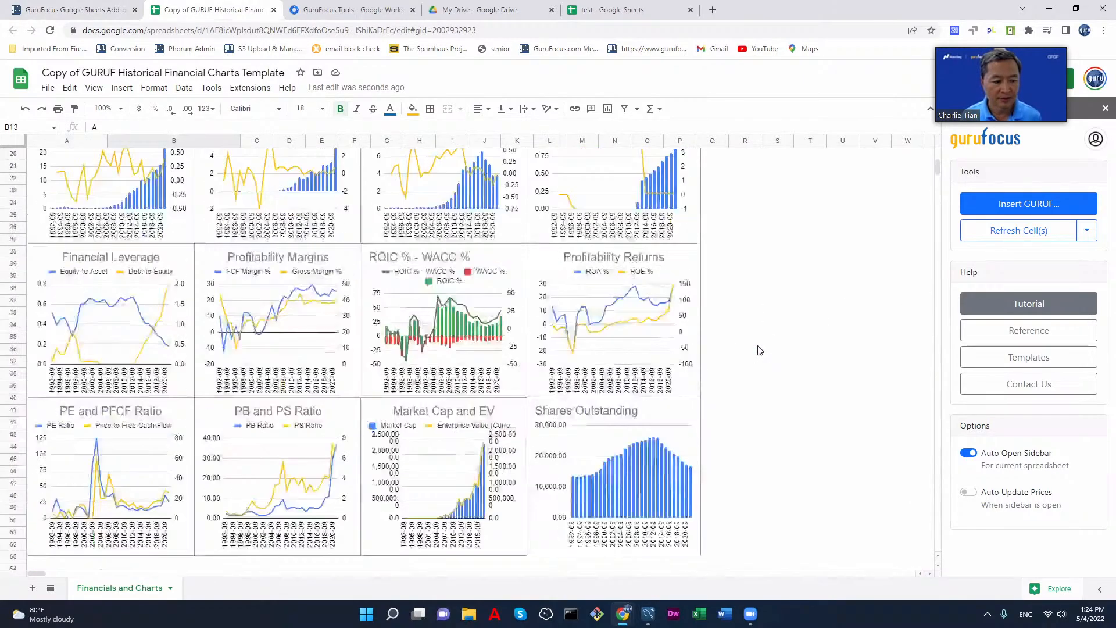
scroll(760, 351, up, 2)
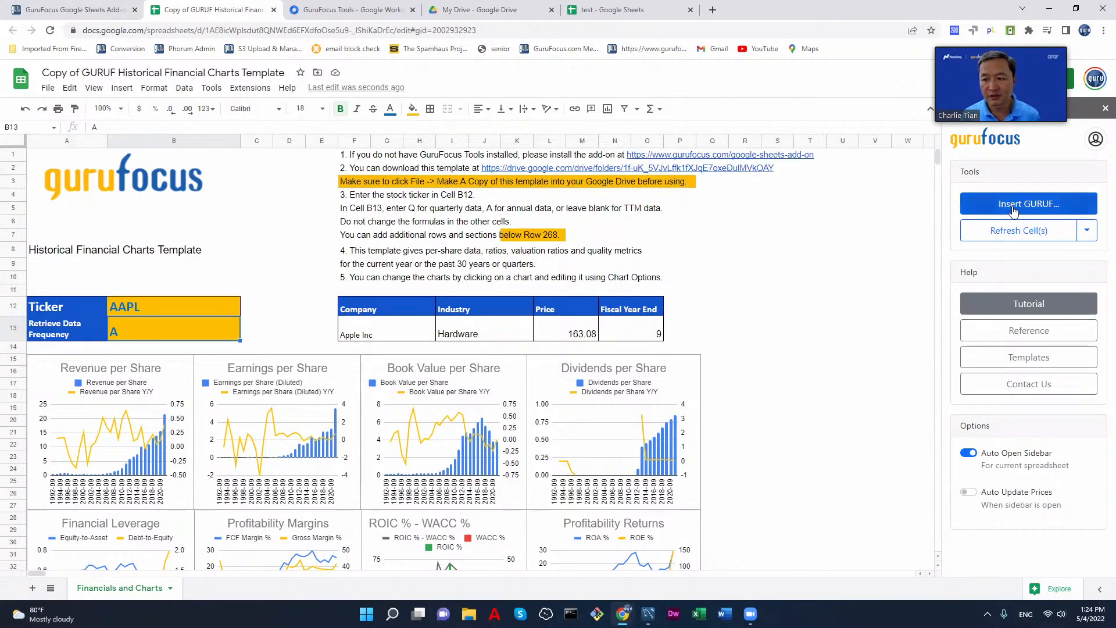
Step: Open the Insert GURUF dialog for the empty cell R6
click(758, 226)
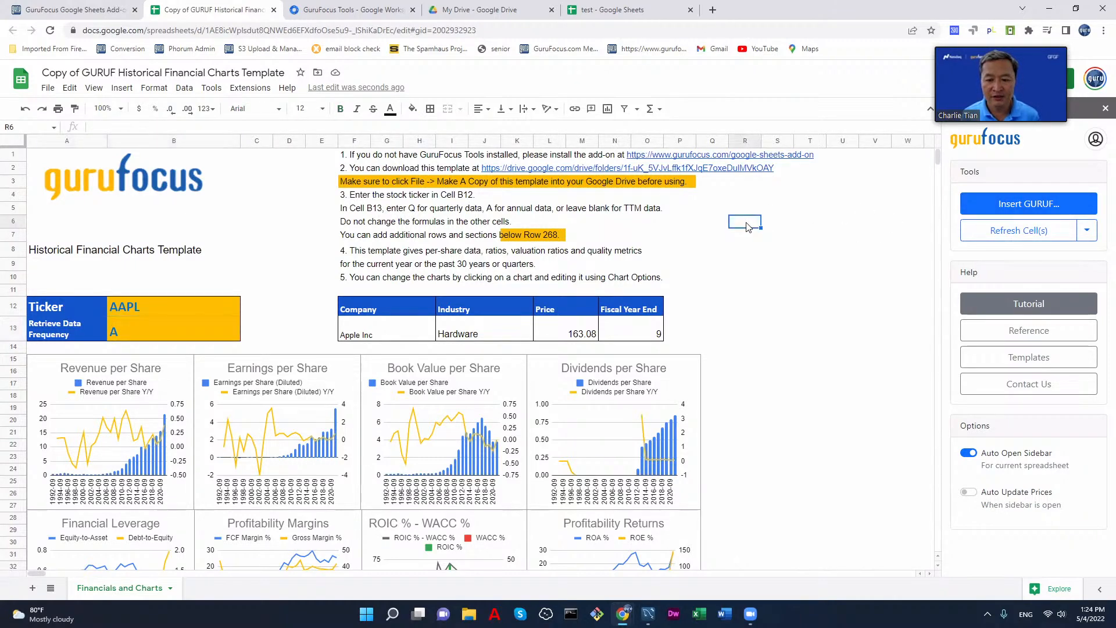
click(1001, 205)
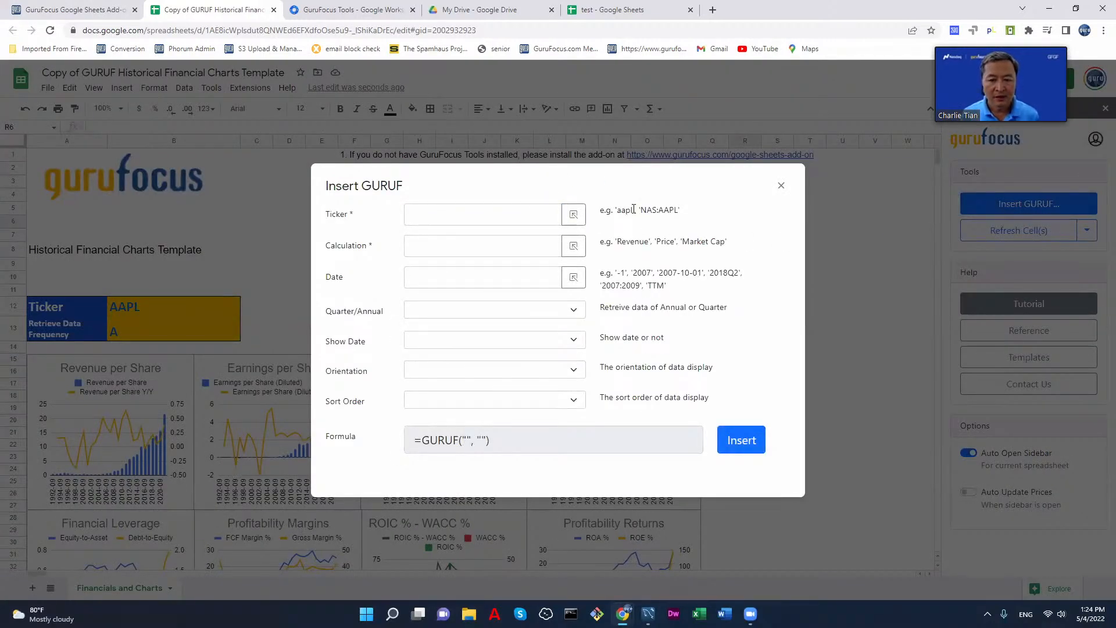
click(473, 211)
text(WMT)
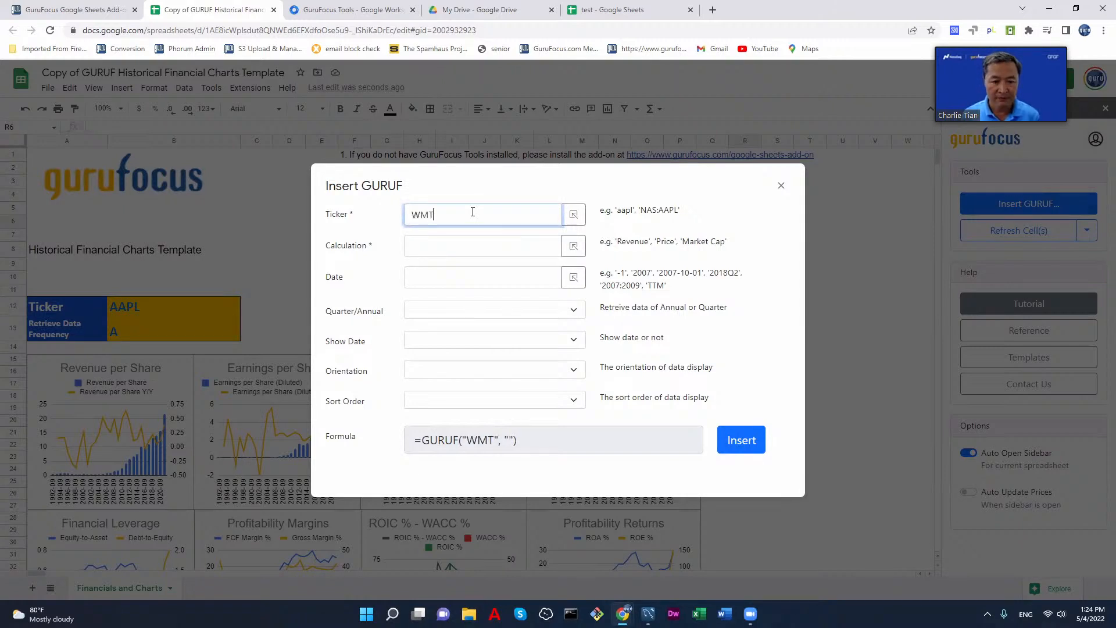
key(BackSpace)
key(BackSpace)
key(BackSpace)
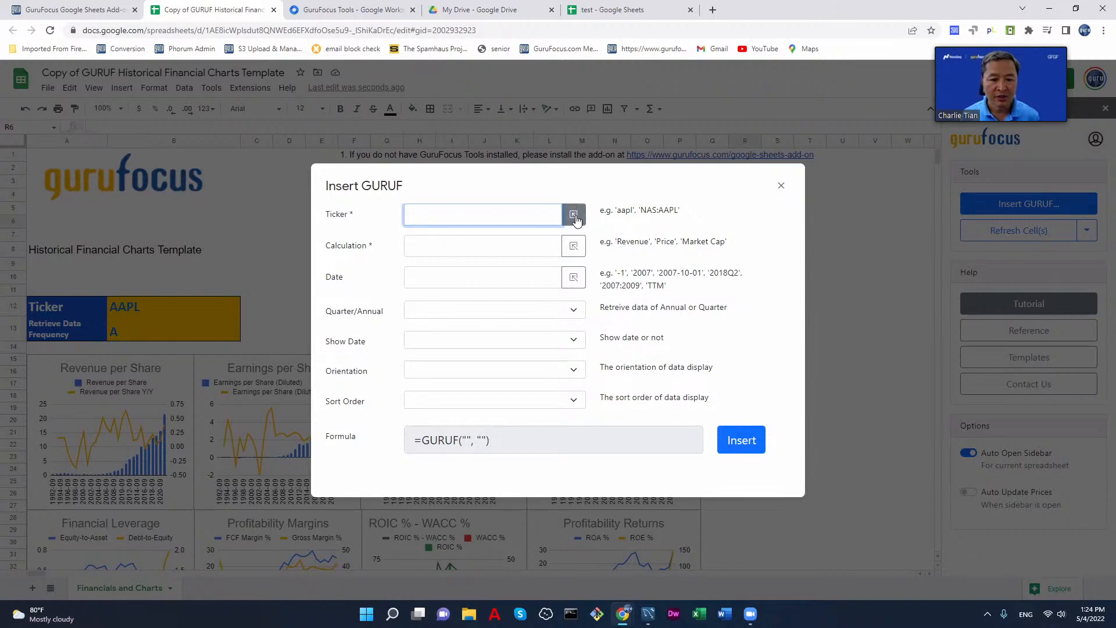
Step: Insert a GURUF formula in R6 that takes its ticker from cell B12 and calculates Market Cap ($M)
click(575, 217)
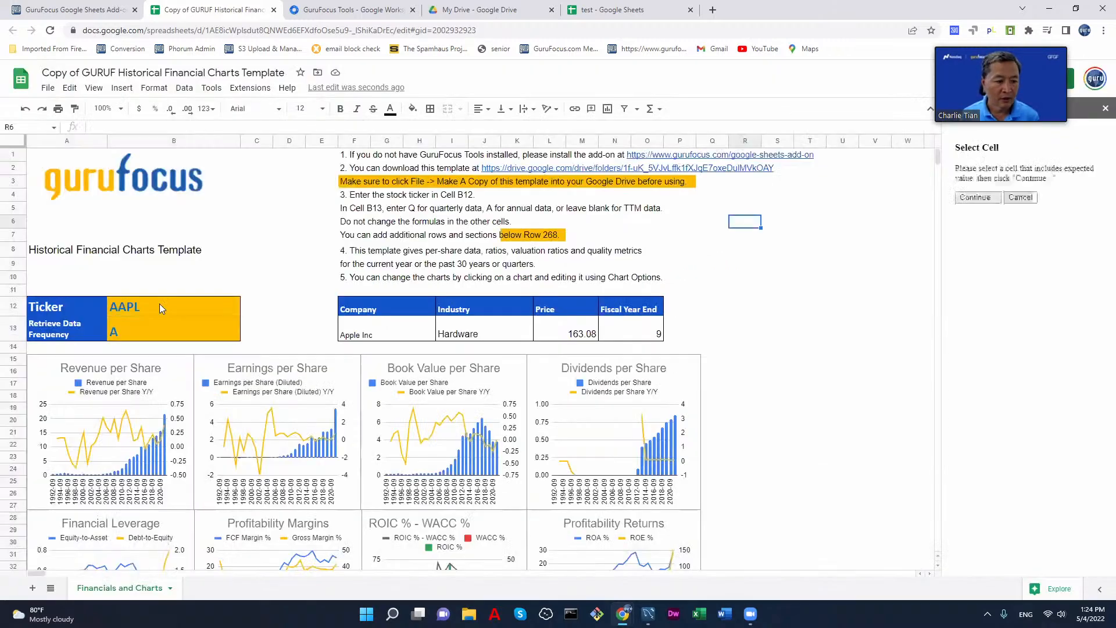
click(139, 306)
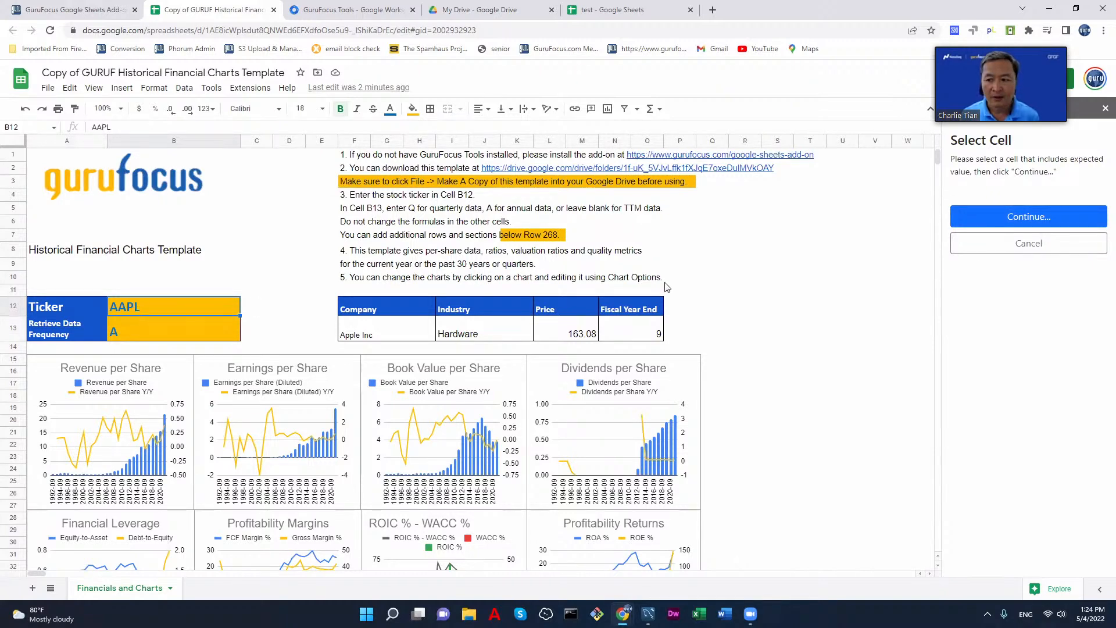
click(1027, 219)
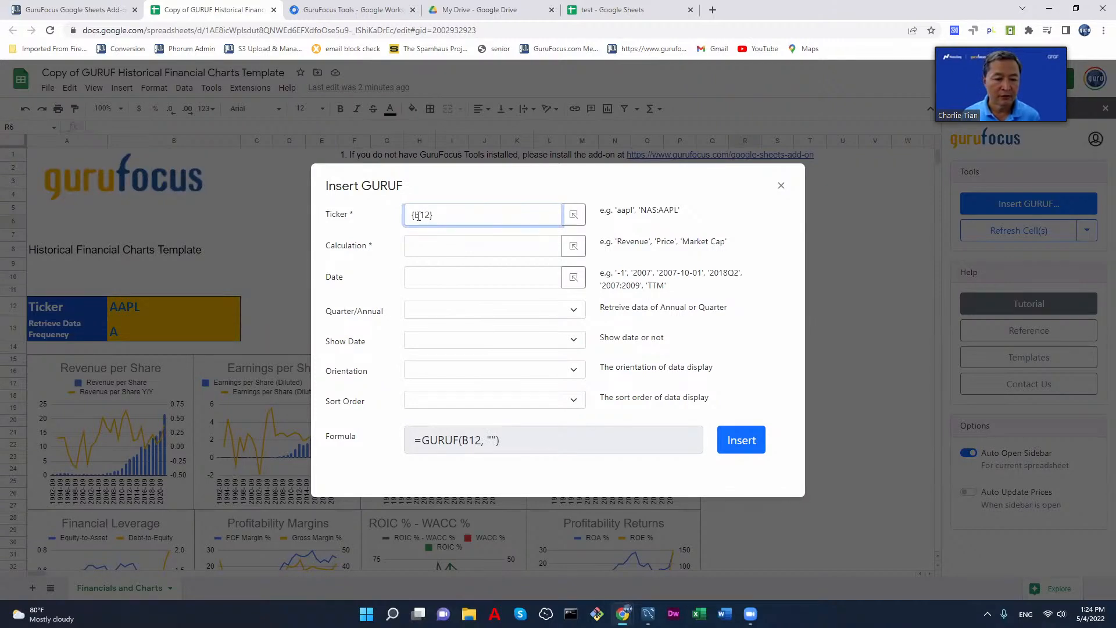
click(438, 250)
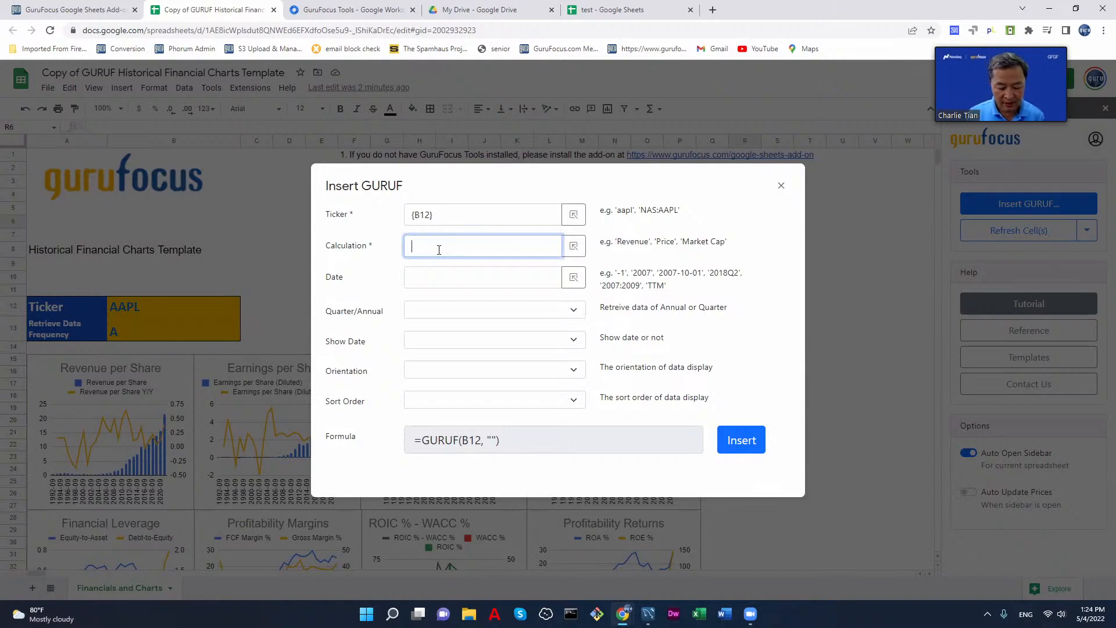
text(market)
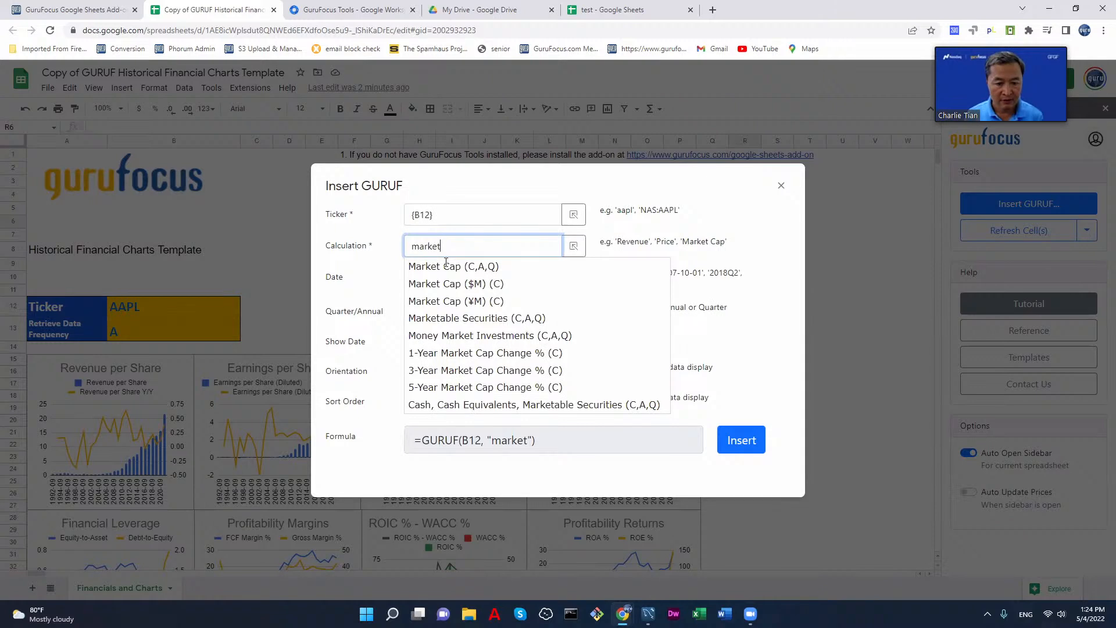
click(452, 284)
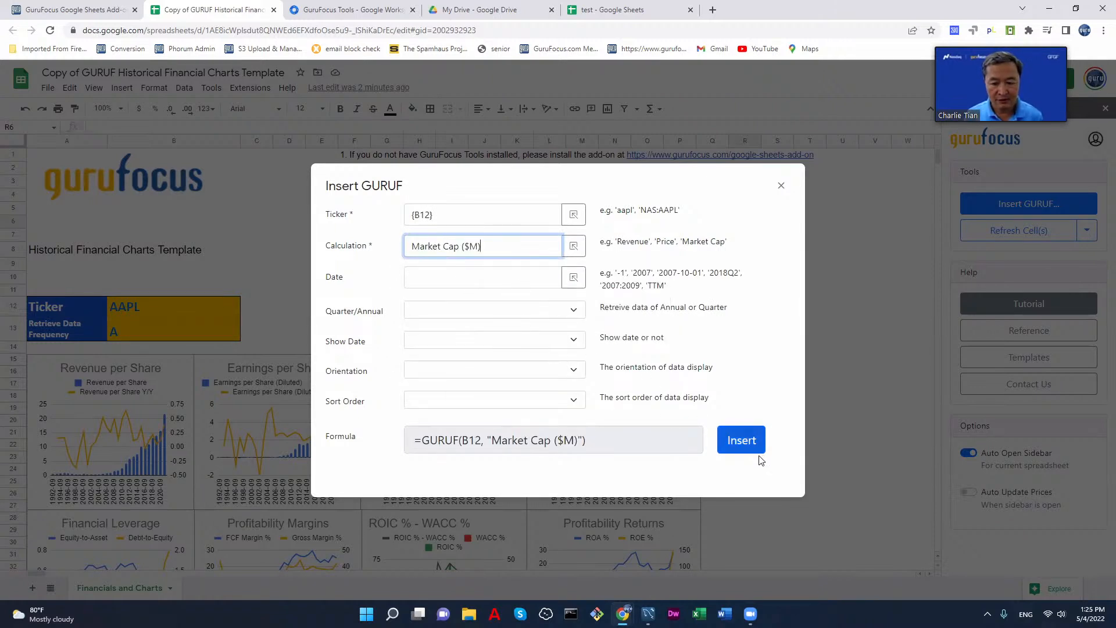
click(741, 442)
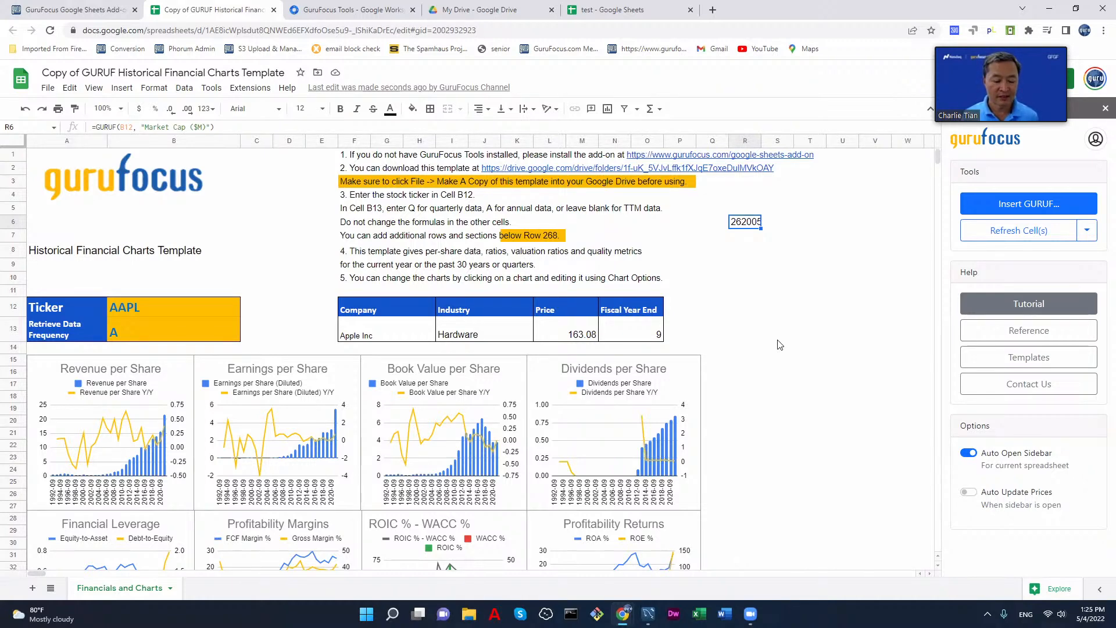
Step: Select the stock's Price value, and use GuruFocus Tools to update the prices and refresh the worksheet
scroll(777, 396, down, 4)
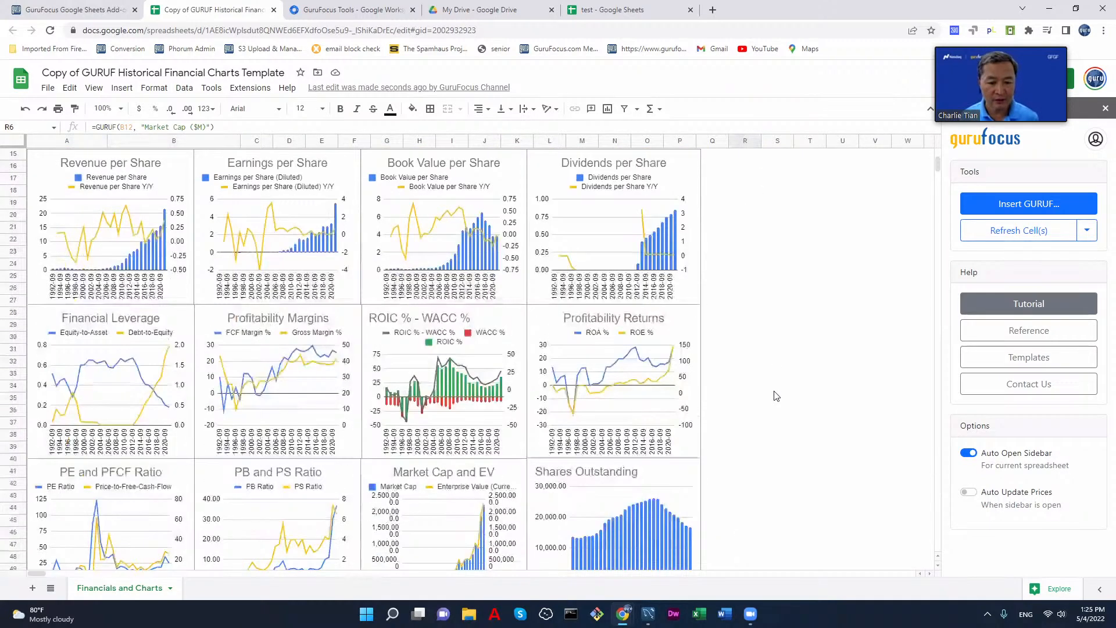
scroll(772, 388, up, 4)
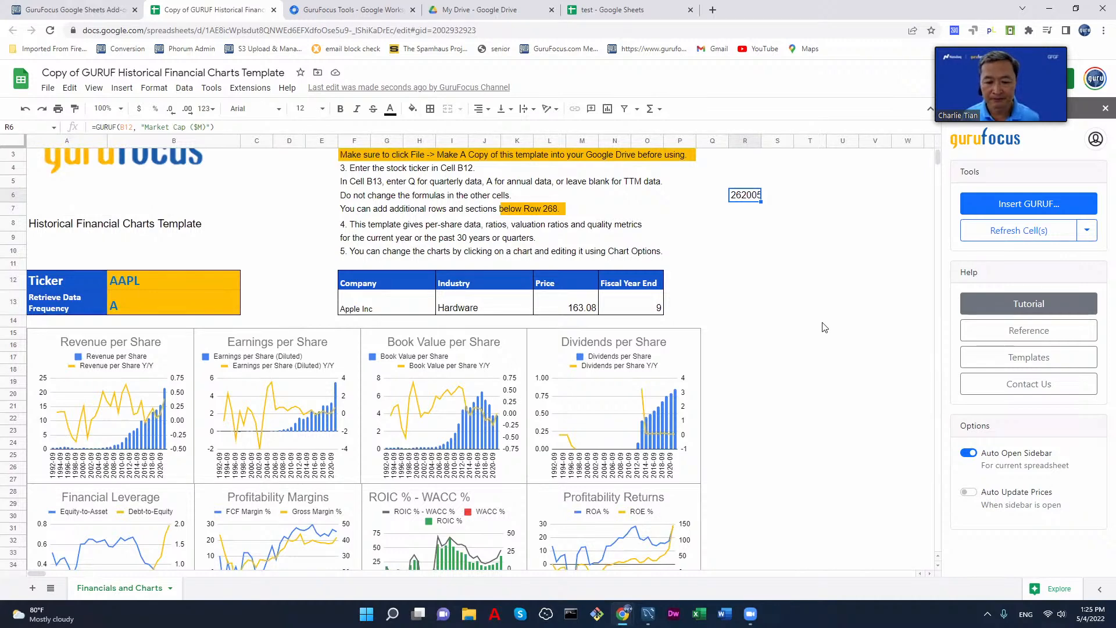
click(568, 309)
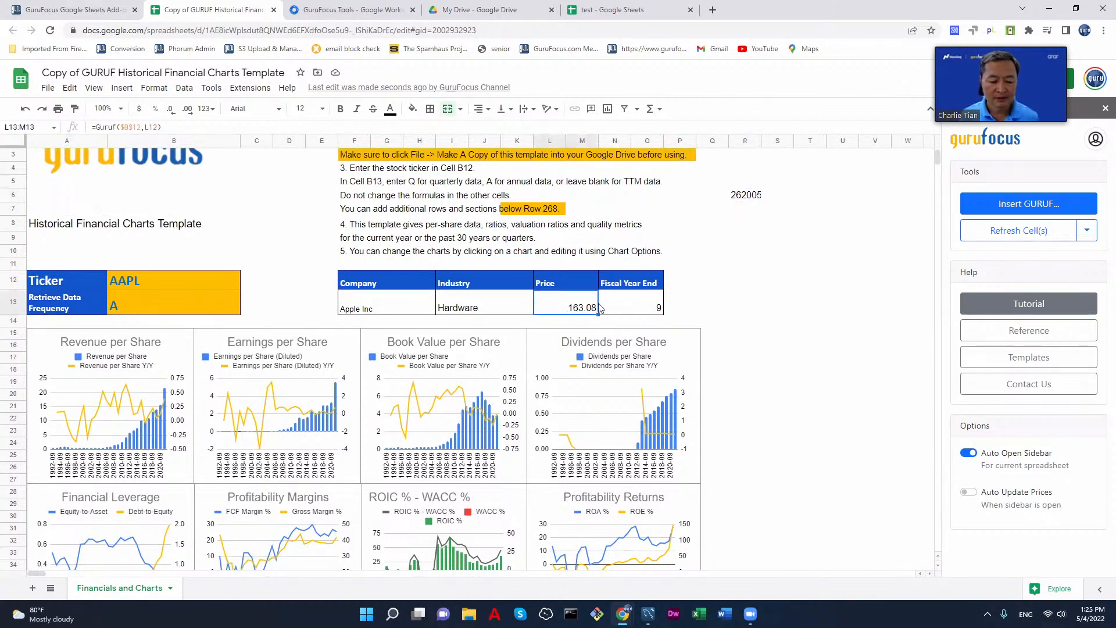
click(1086, 230)
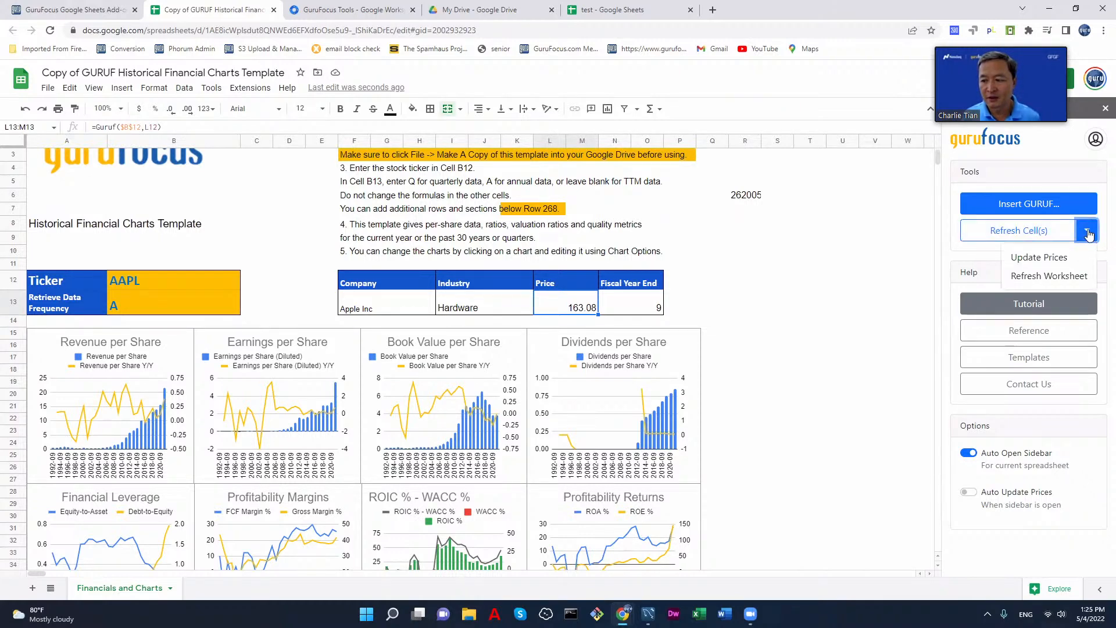
click(1057, 257)
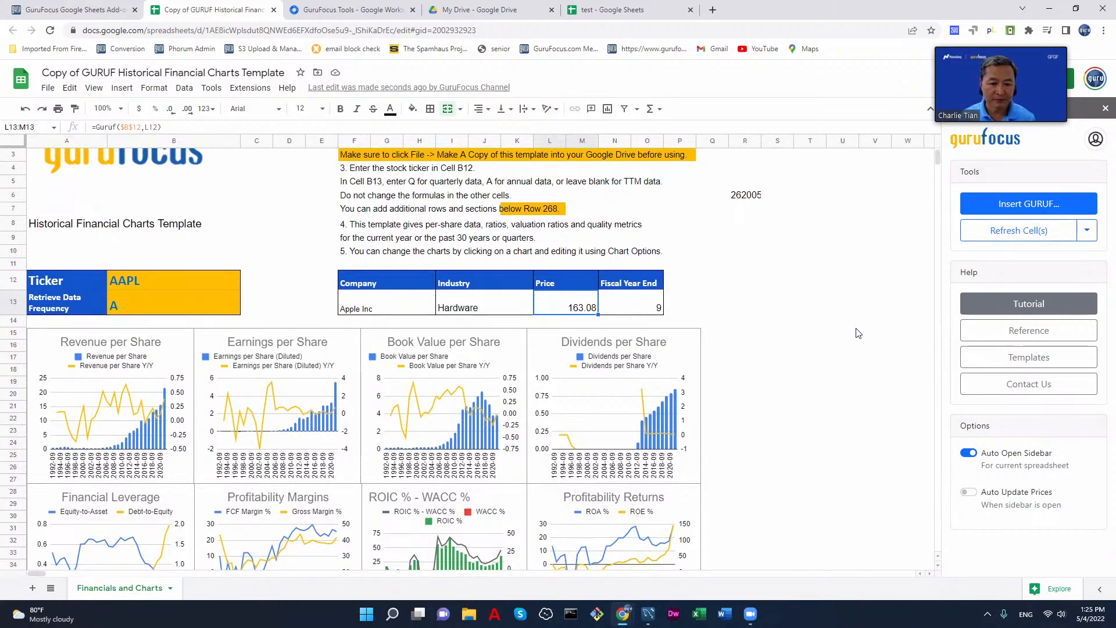
click(1086, 230)
click(1046, 277)
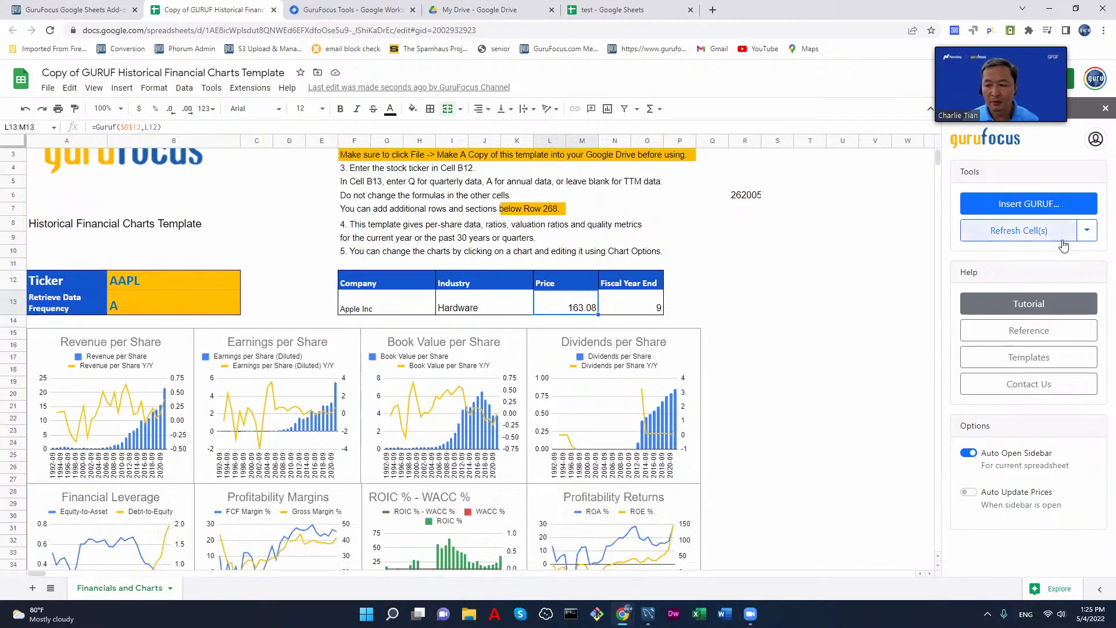
click(1086, 231)
click(1029, 256)
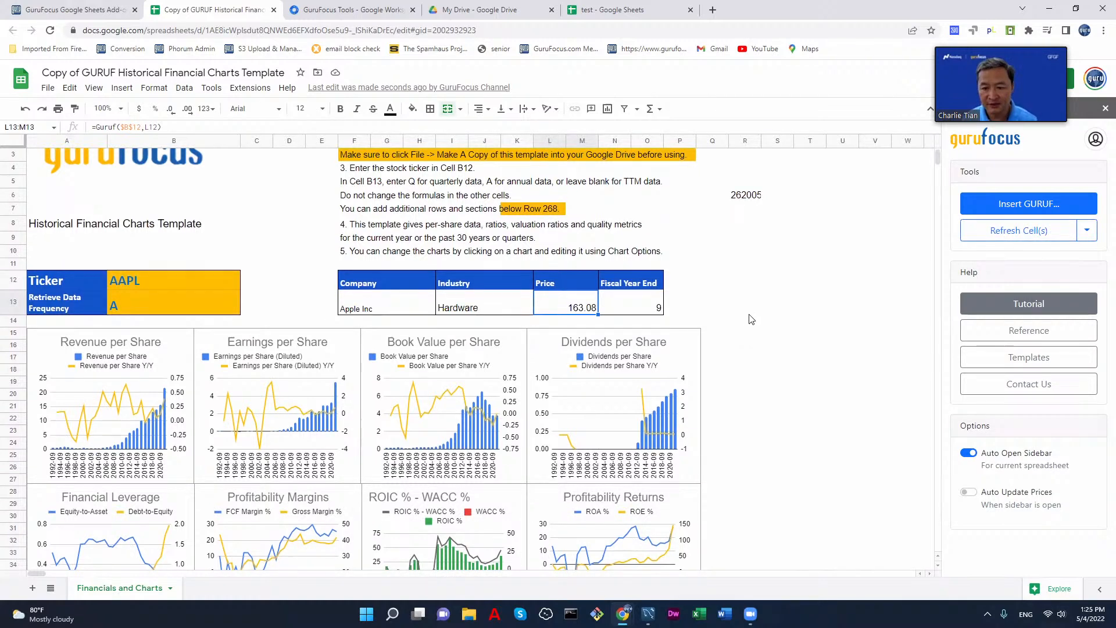
Step: Open the GuruFocus Tools tutorial article and read its instructions on installing the add-on, opening the dashboard and logging in
click(1033, 306)
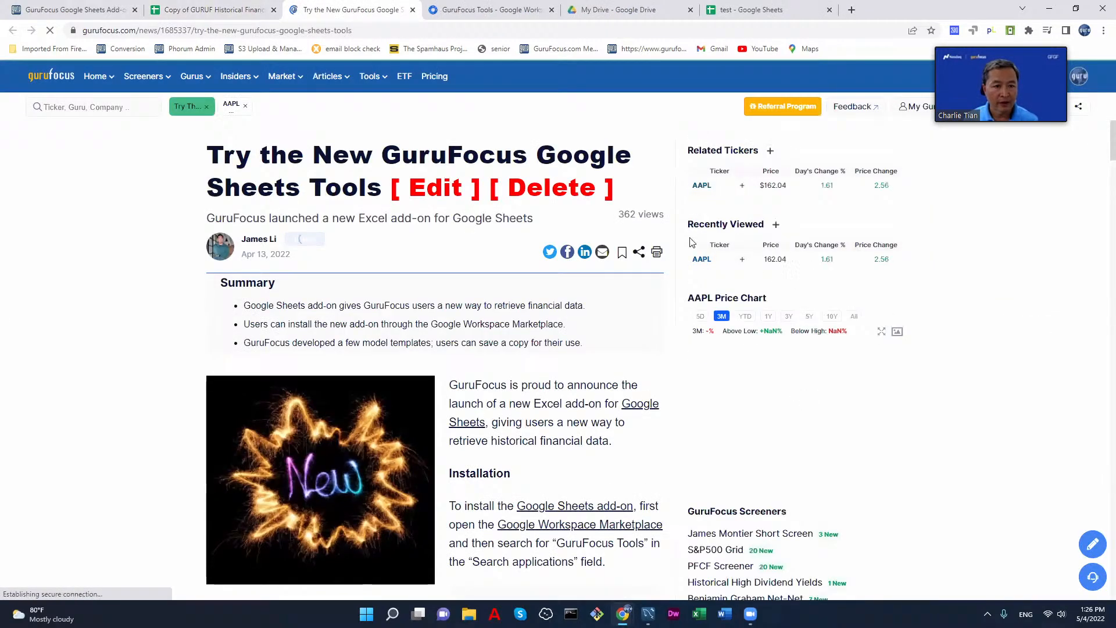
click(218, 12)
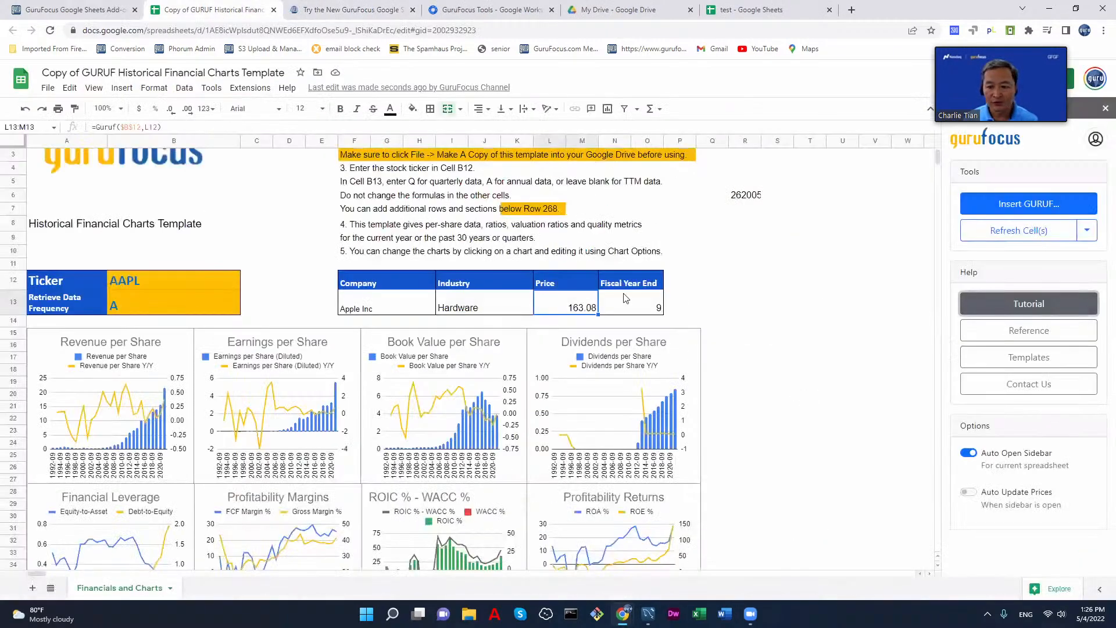
click(315, 12)
scroll(499, 337, down, 4)
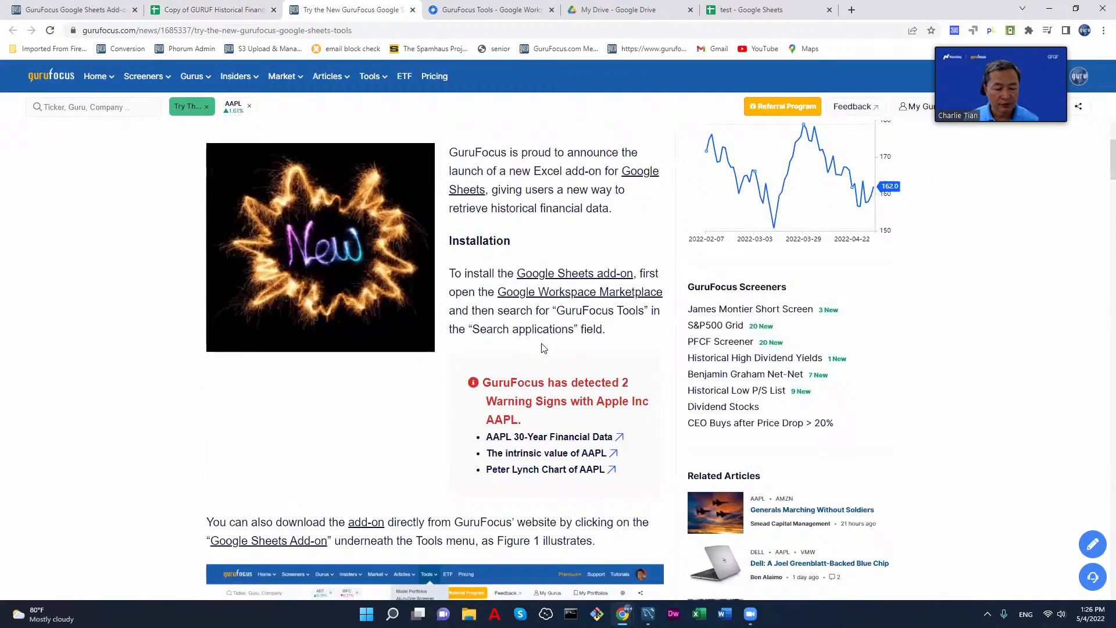
scroll(559, 349, down, 4)
scroll(560, 349, up, 5)
scroll(592, 348, down, 11)
scroll(594, 352, down, 9)
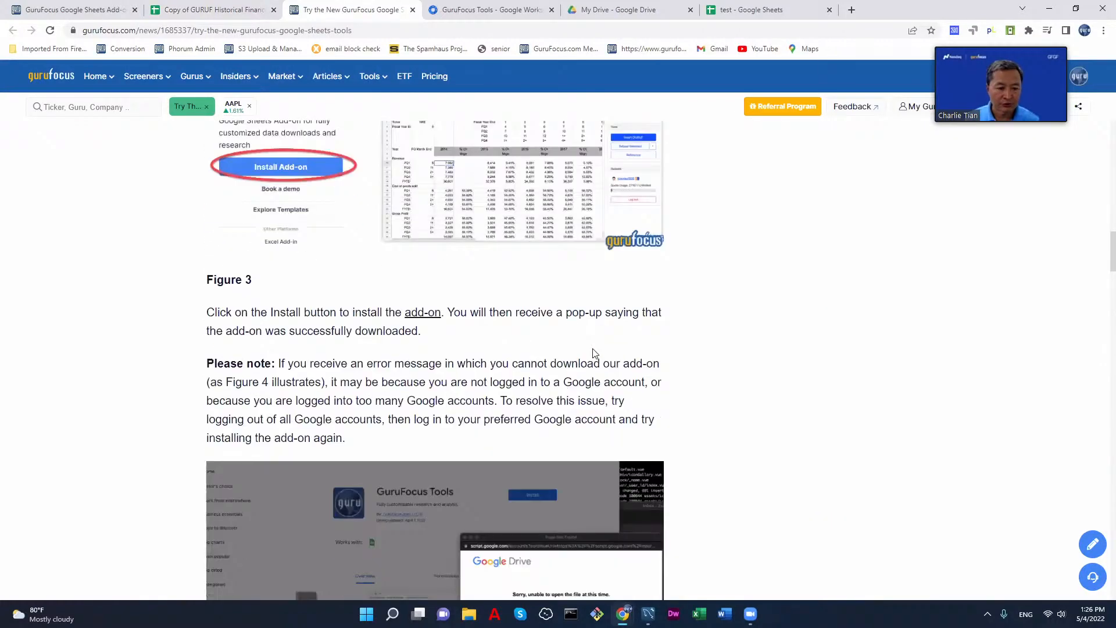
scroll(594, 353, down, 13)
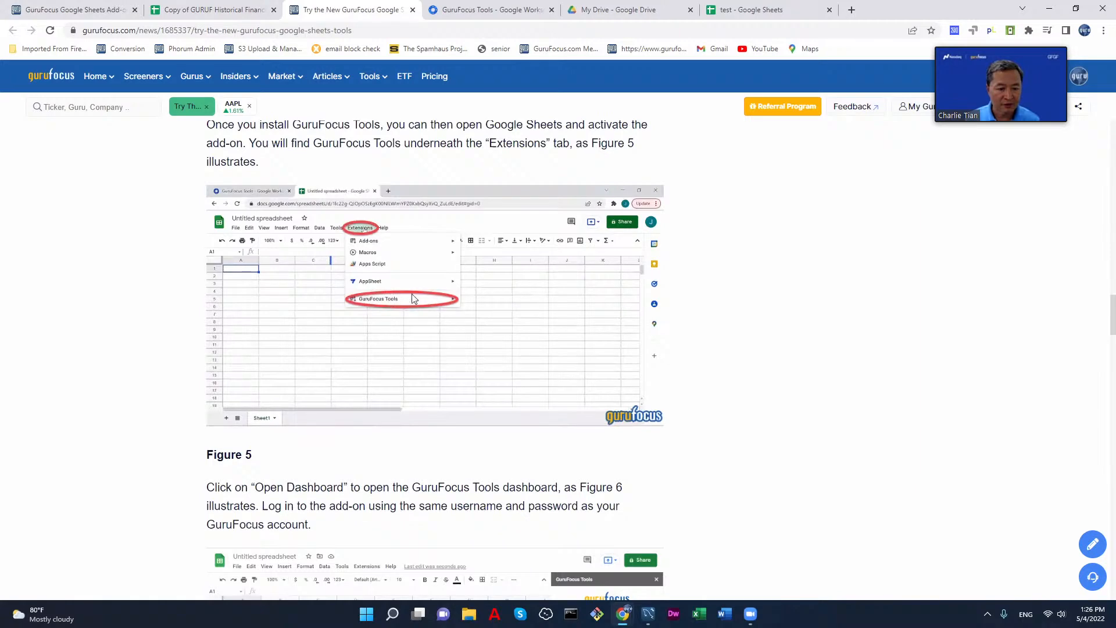
scroll(472, 312, down, 5)
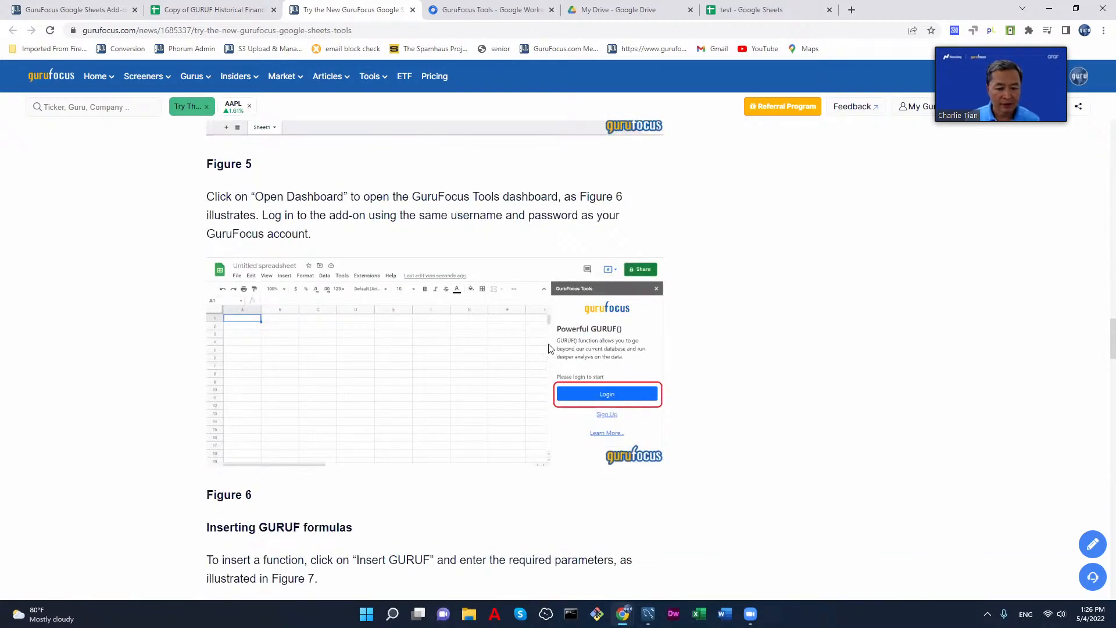
Step: Read the tutorial's section on inserting GURUF formulas, including the parameter dialog and the sample AAPL revenue formula
scroll(593, 370, down, 7)
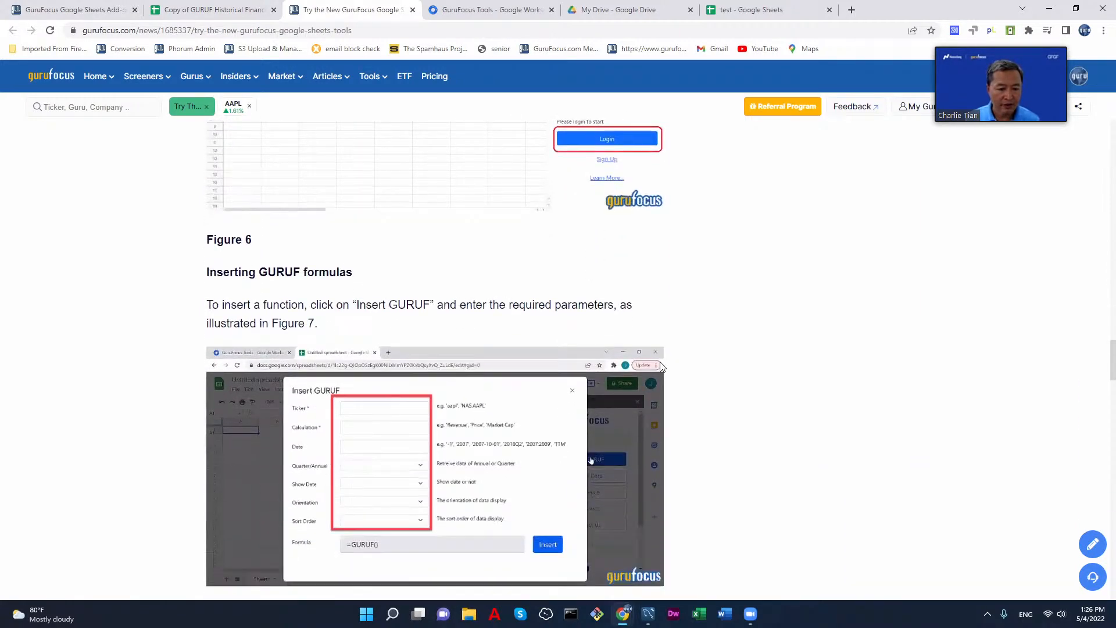
scroll(400, 291, down, 3)
scroll(400, 291, up, 3)
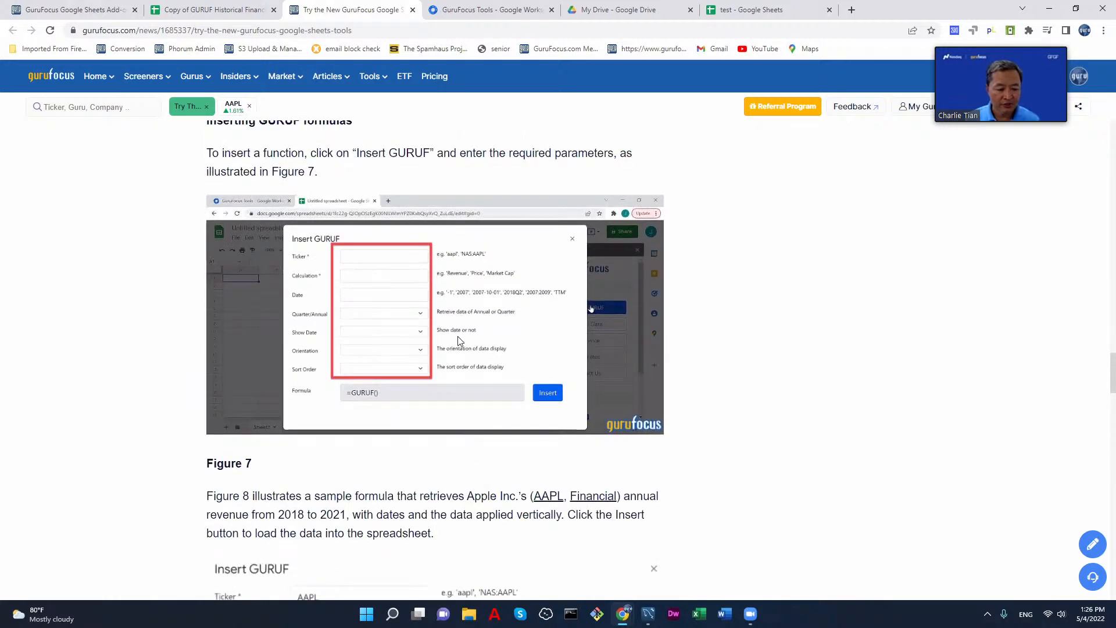
scroll(459, 342, down, 1)
scroll(459, 342, down, 5)
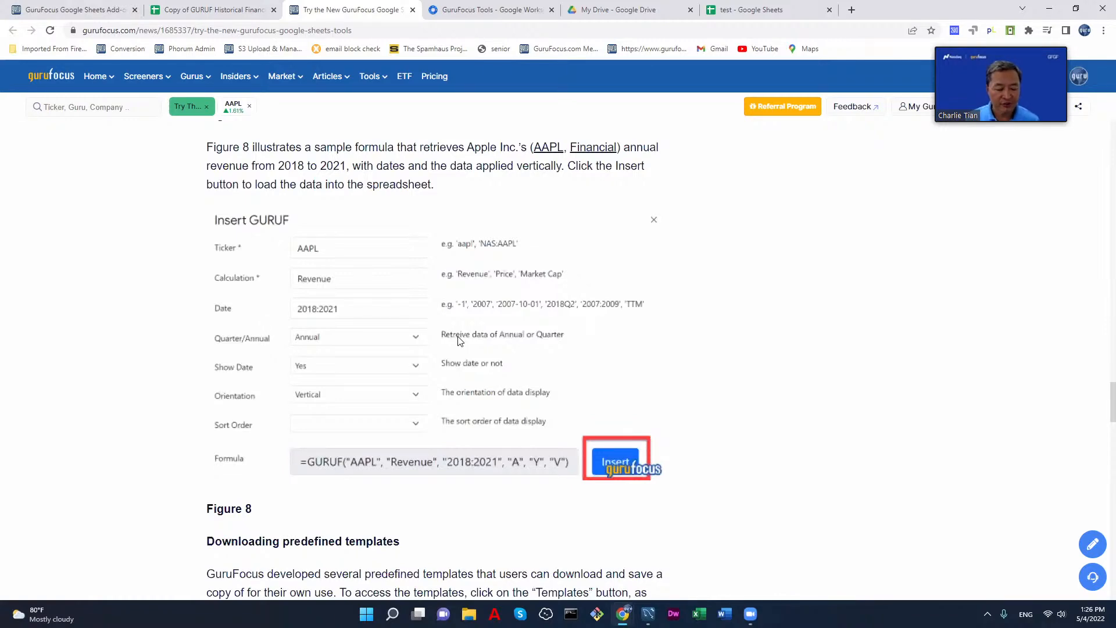
Step: Read the tutorial's section on downloading predefined templates, including the available template files, and close the article
scroll(459, 341, down, 7)
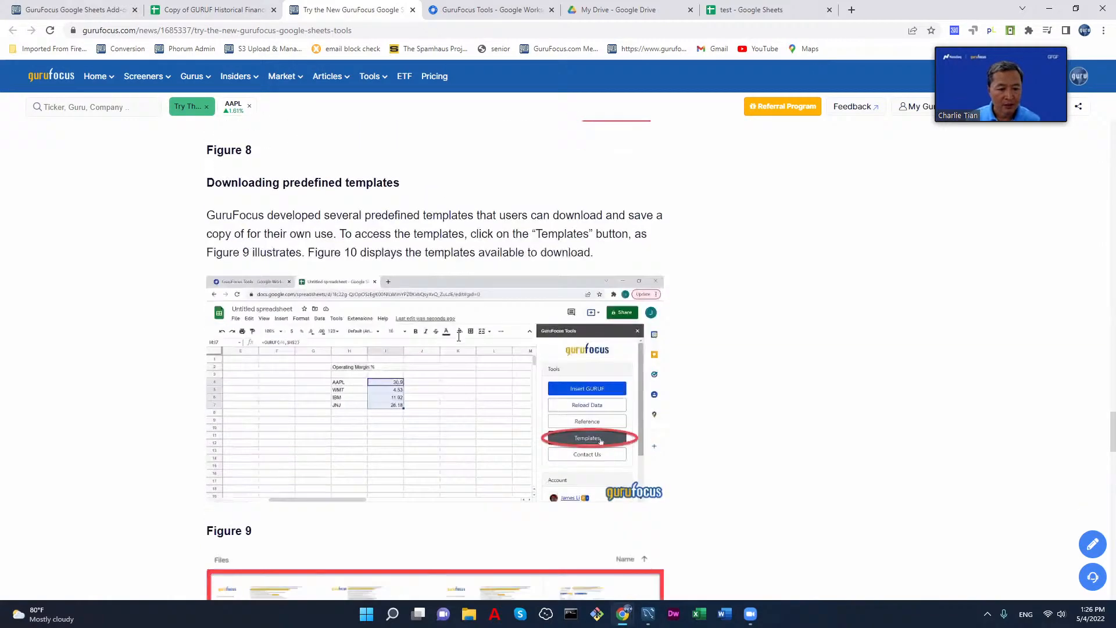
scroll(468, 327, down, 9)
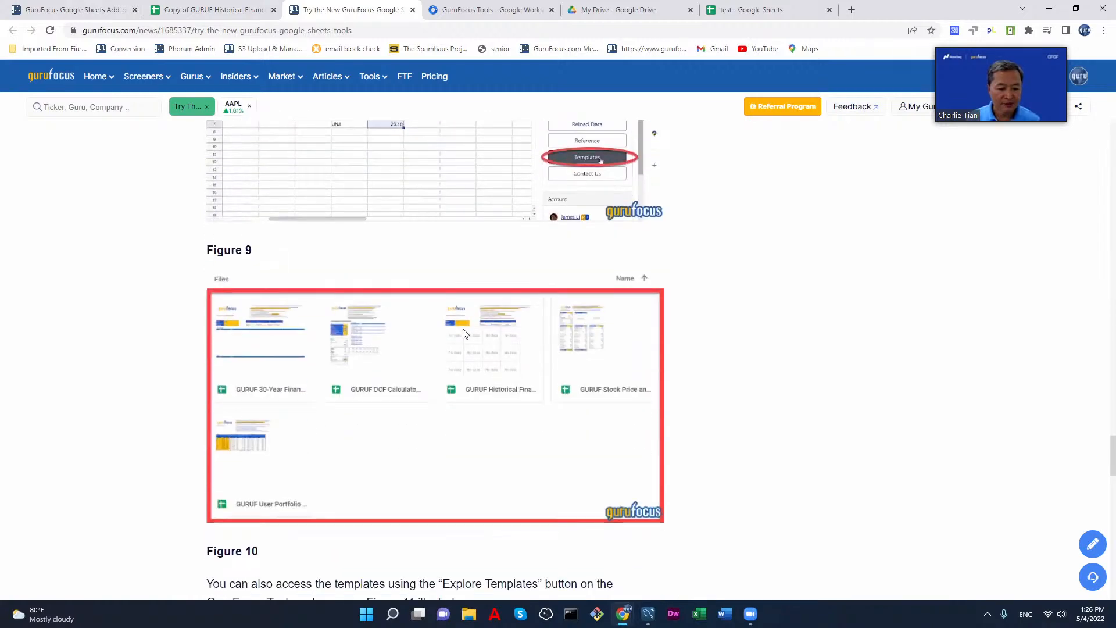
scroll(465, 334, up, 1)
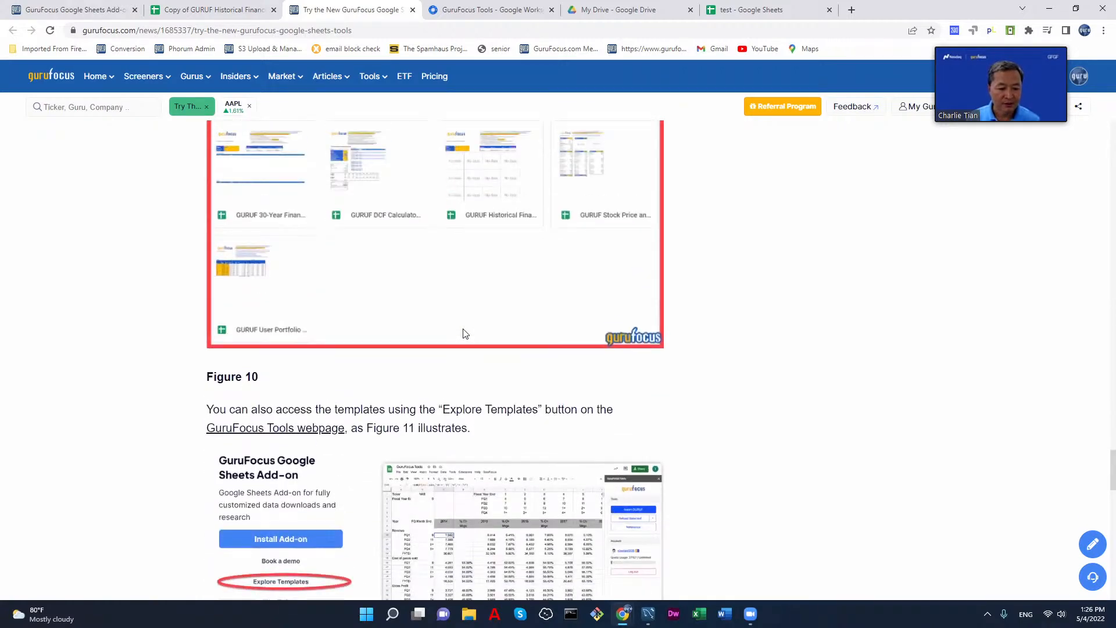
scroll(465, 333, down, 3)
scroll(462, 325, up, 5)
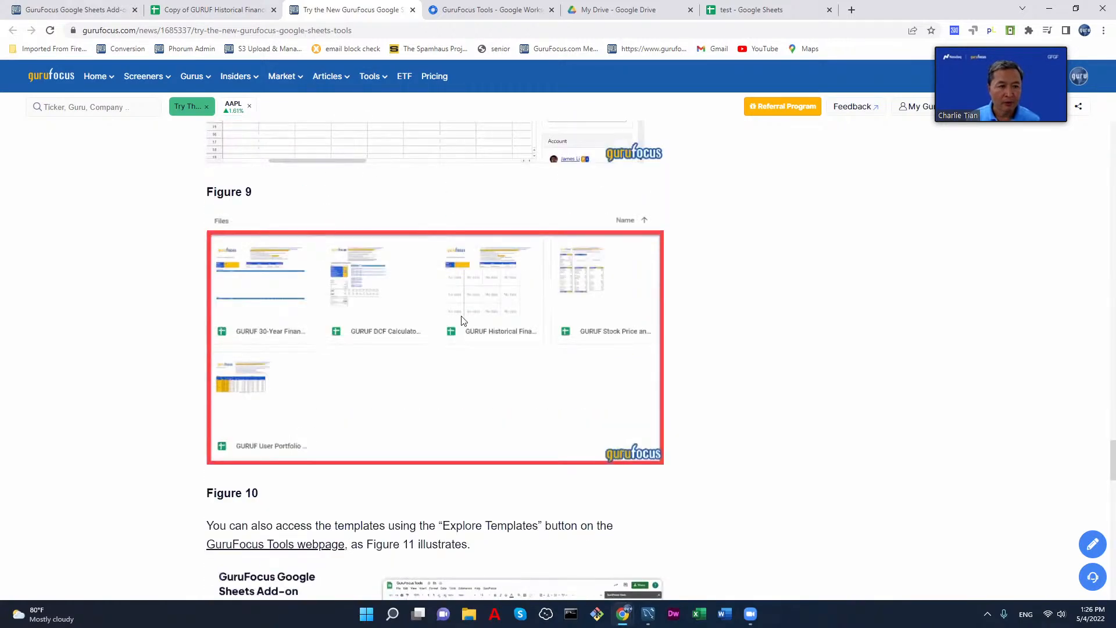
click(412, 10)
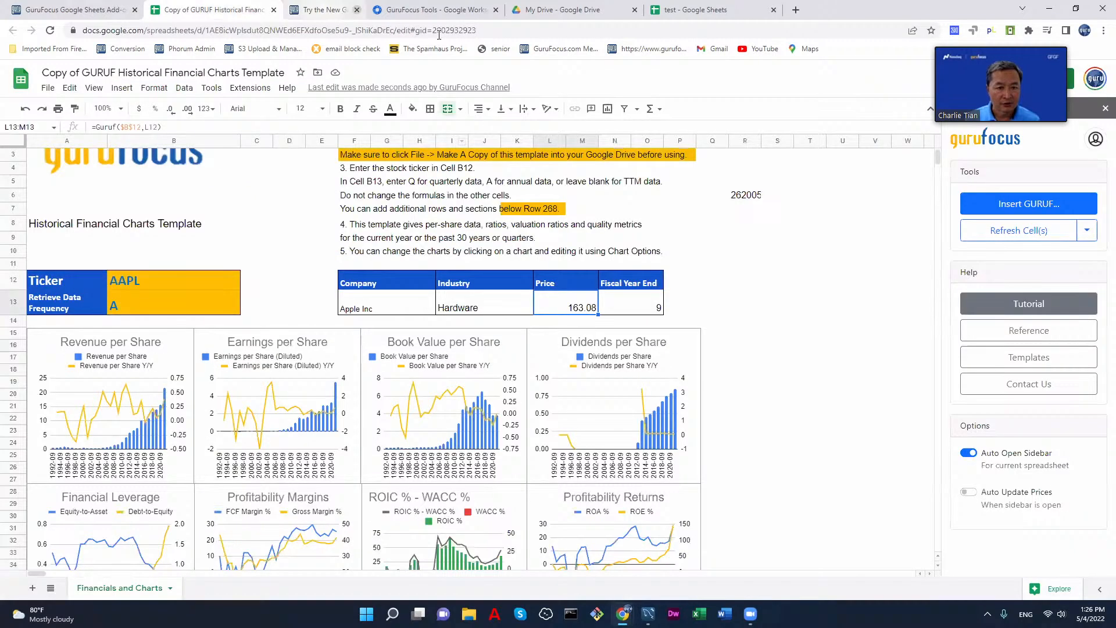
Step: Open the Guru Function Reference from GuruFocus Tools and read the formula syntax, examples and parameters on the Guru Parameters sheet
click(1022, 330)
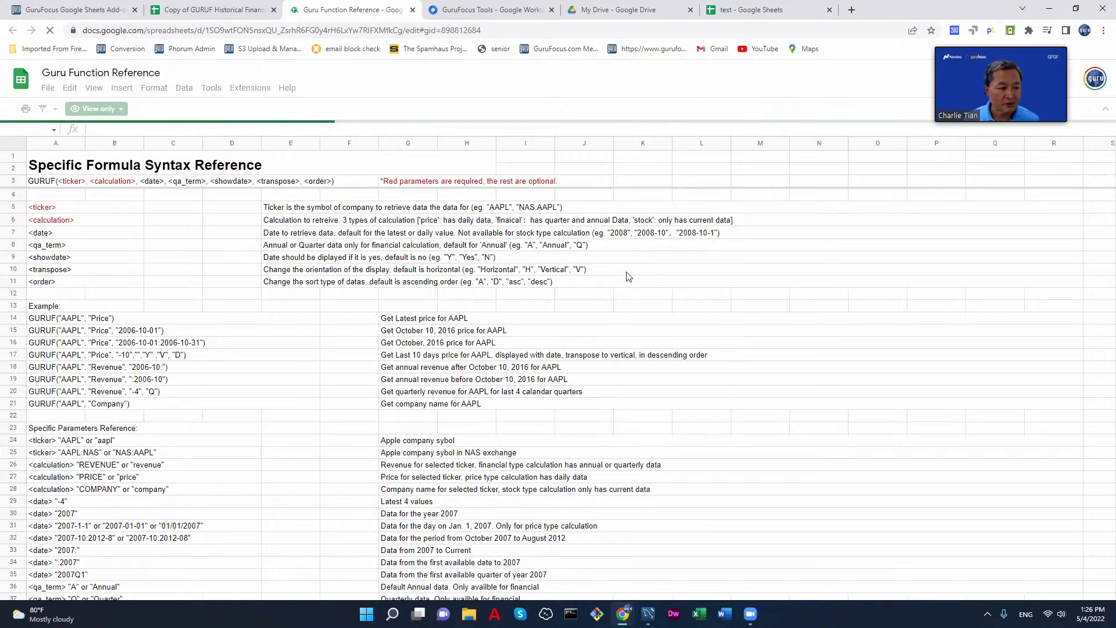
click(641, 281)
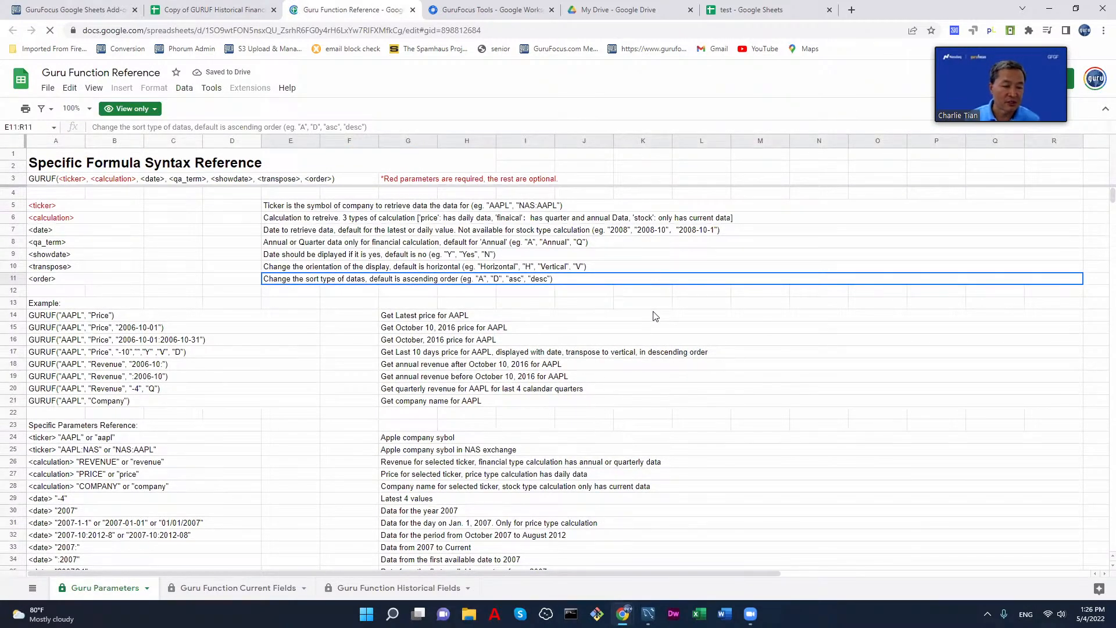
scroll(643, 320, down, 2)
scroll(643, 320, down, 3)
scroll(643, 320, up, 5)
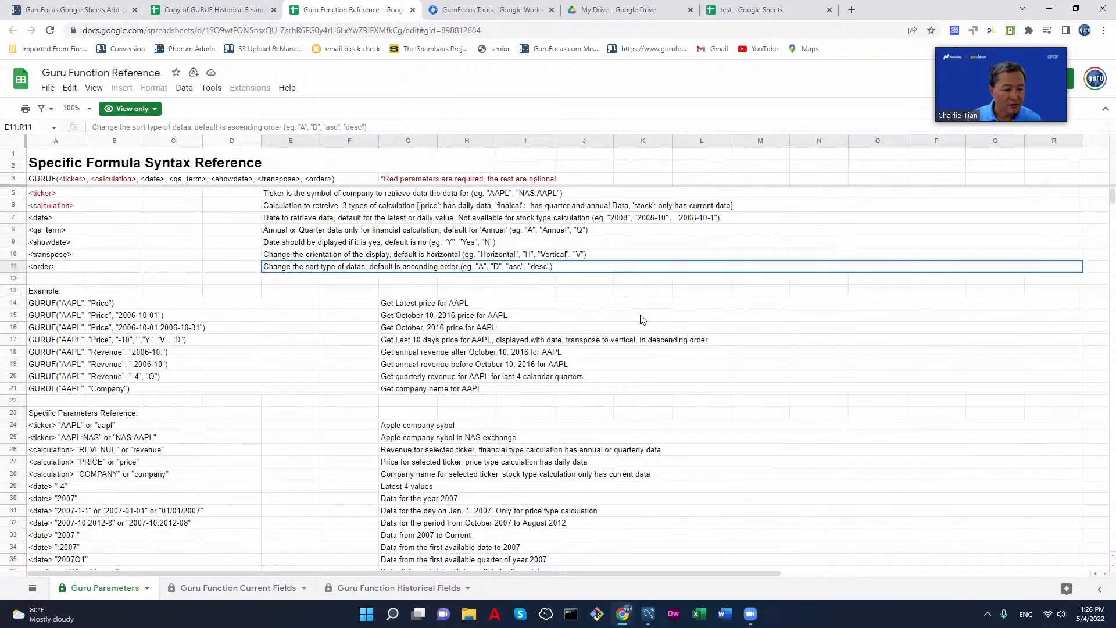
scroll(308, 353, down, 7)
scroll(308, 354, down, 3)
scroll(309, 353, up, 11)
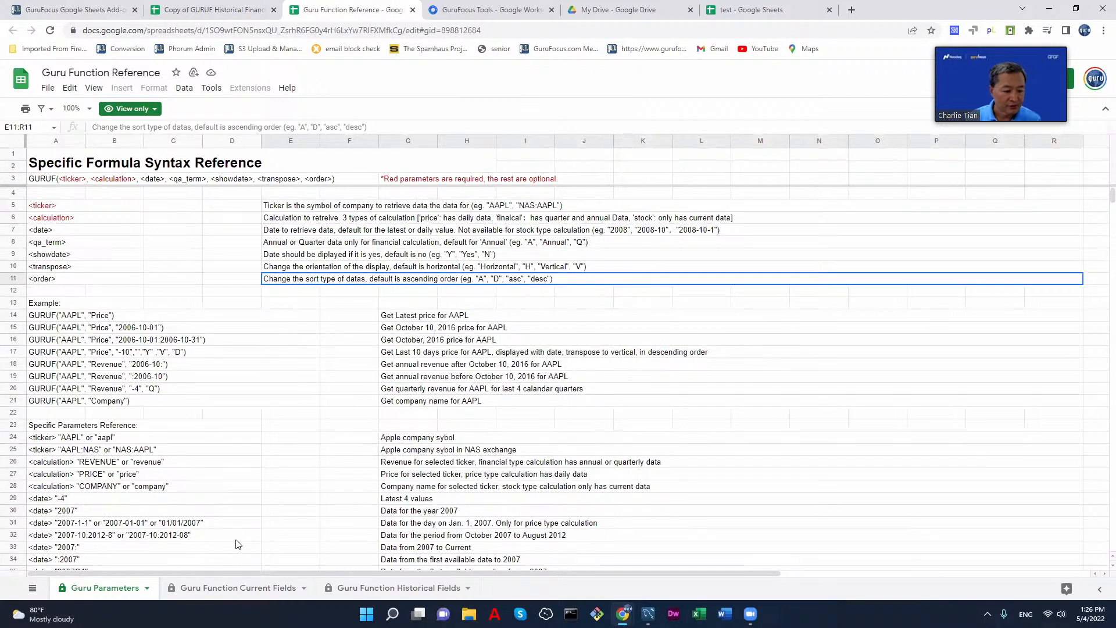
Step: Review the current and historical field lists in the Guru Function Reference, and close the reference spreadsheet
click(224, 591)
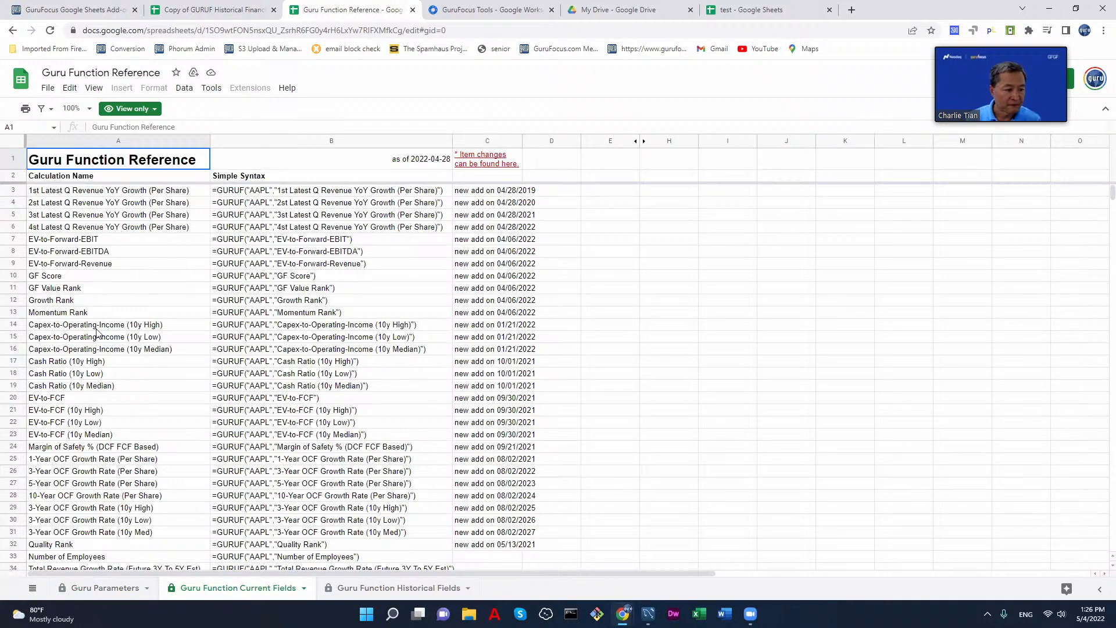
click(368, 589)
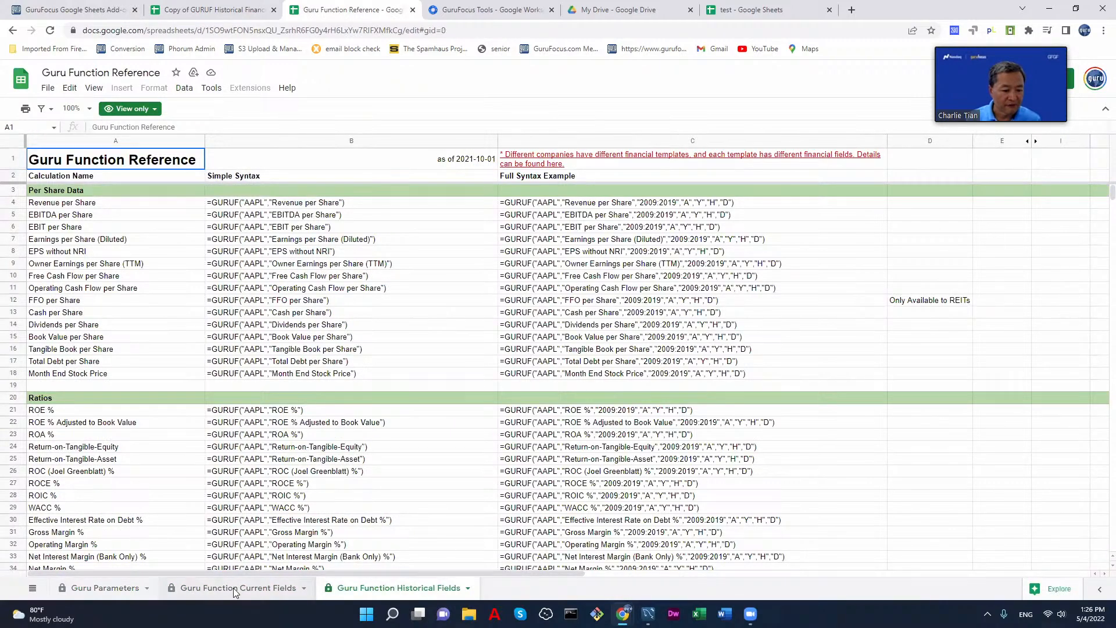
click(232, 588)
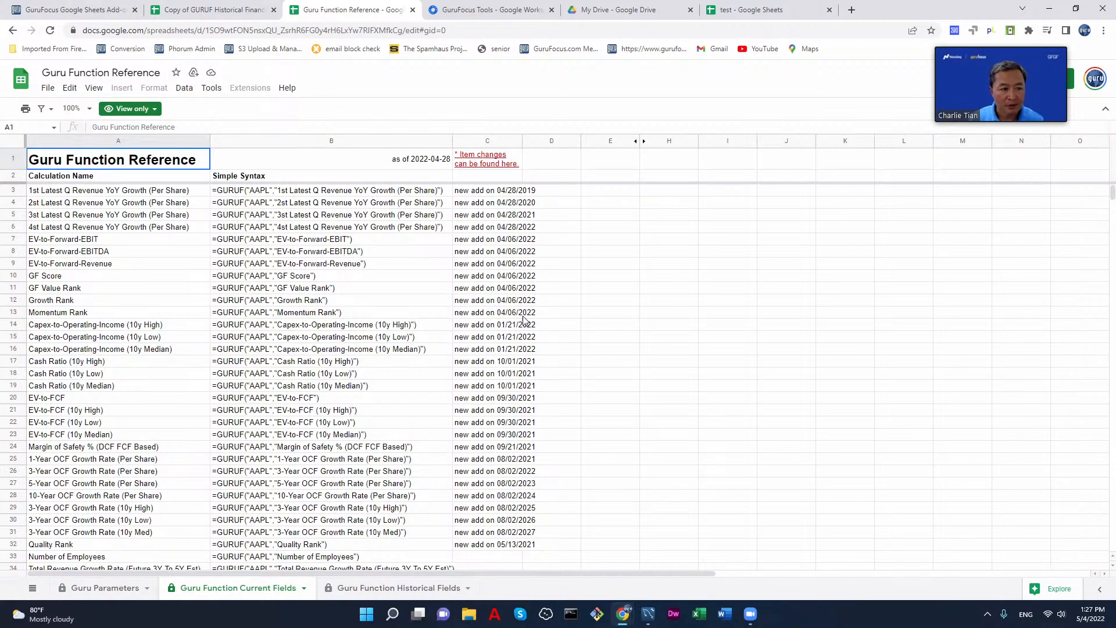
click(749, 613)
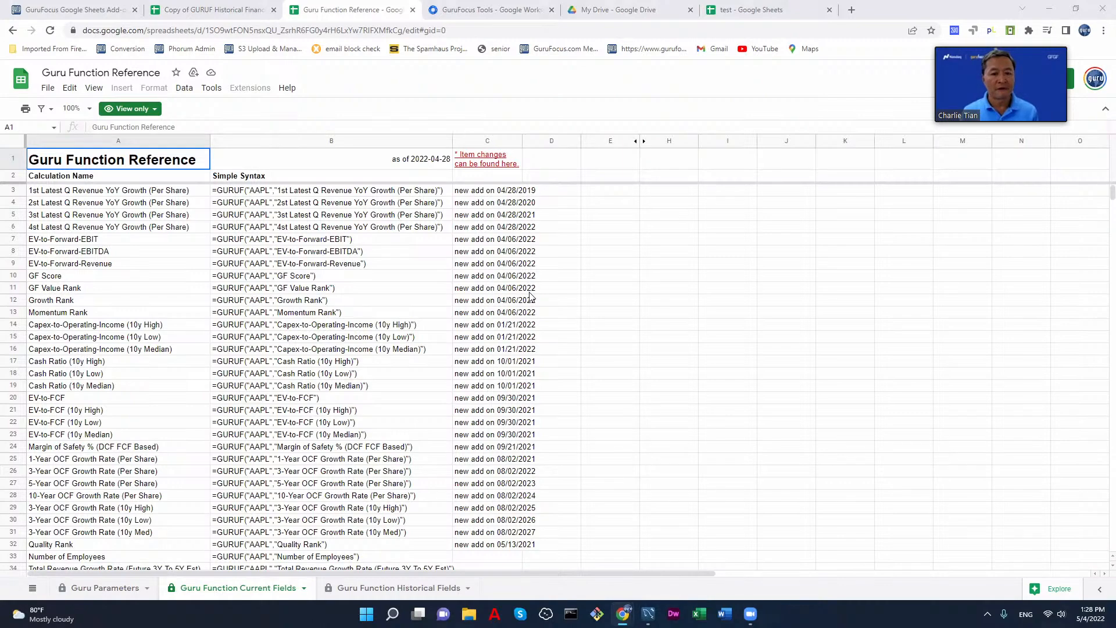
scroll(530, 297, down, 14)
scroll(530, 297, up, 14)
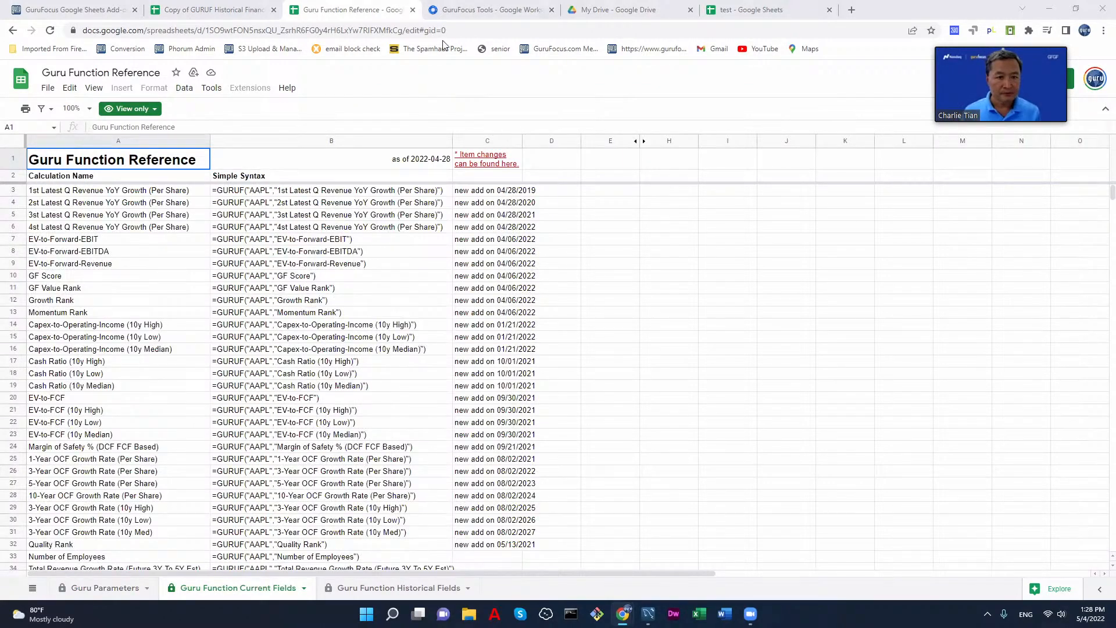
click(413, 10)
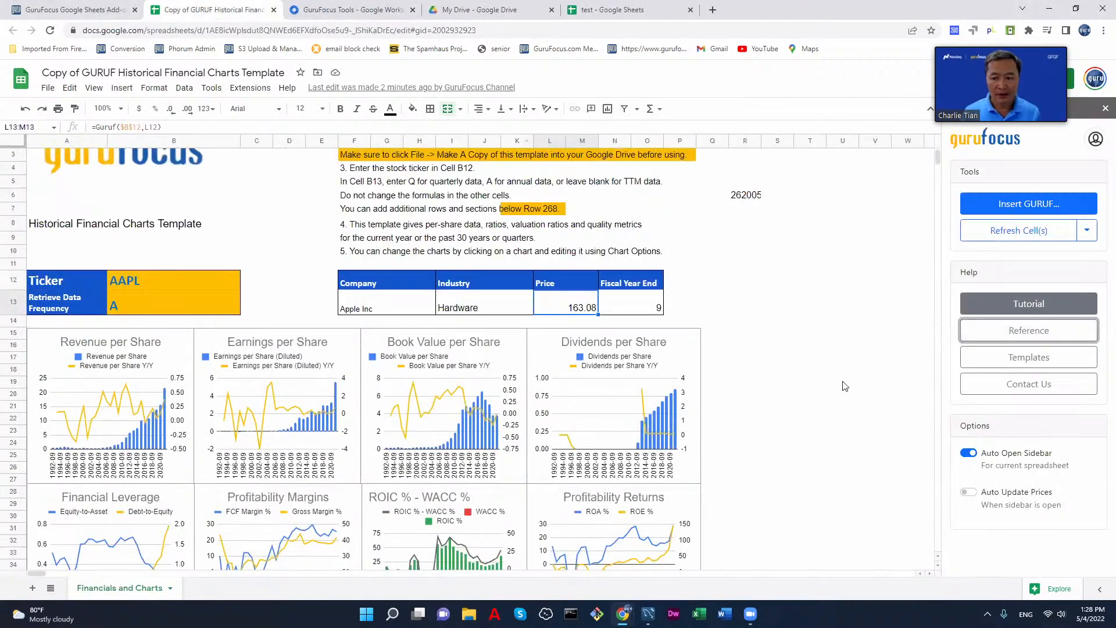
Step: View the GURUF Templates folder and the GuruFocus support ticket form from the add-on's help options, closing each page after viewing
click(1018, 362)
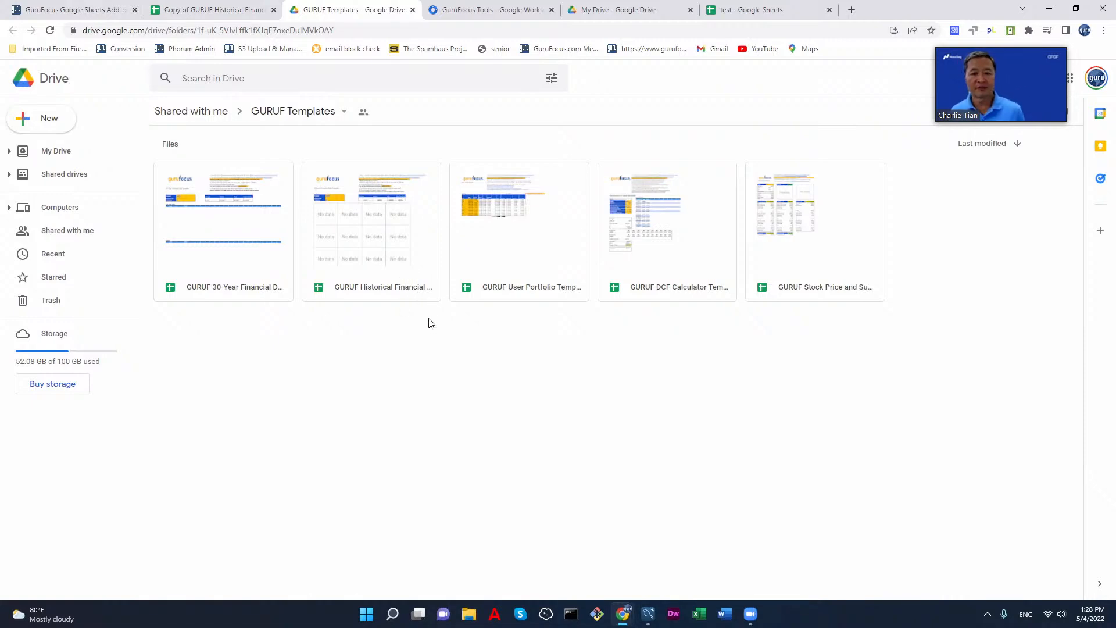
click(414, 11)
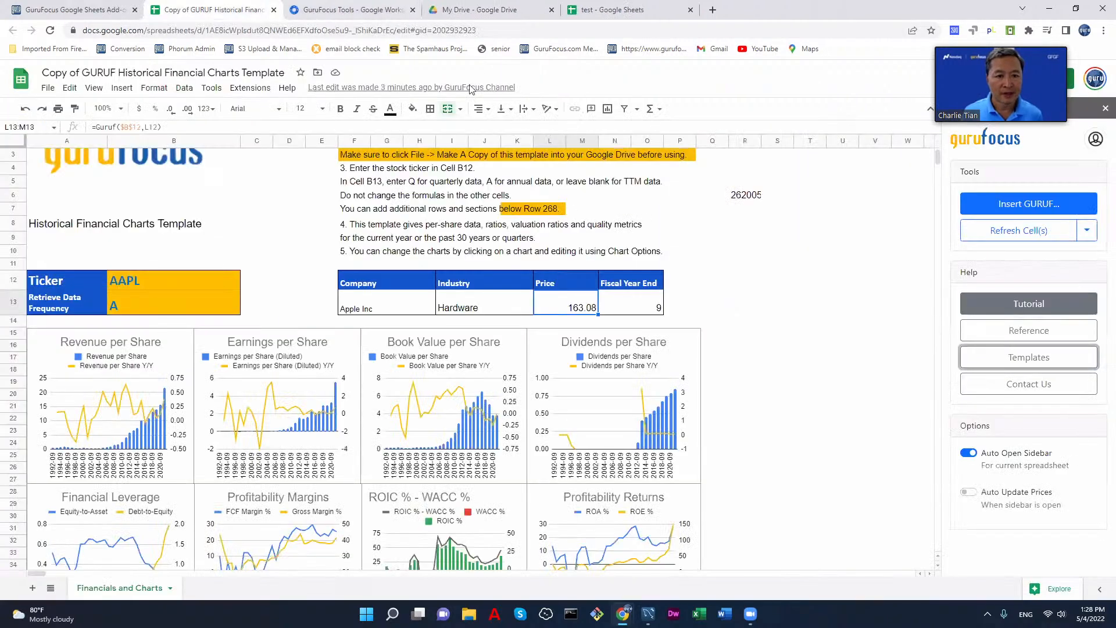
click(1045, 387)
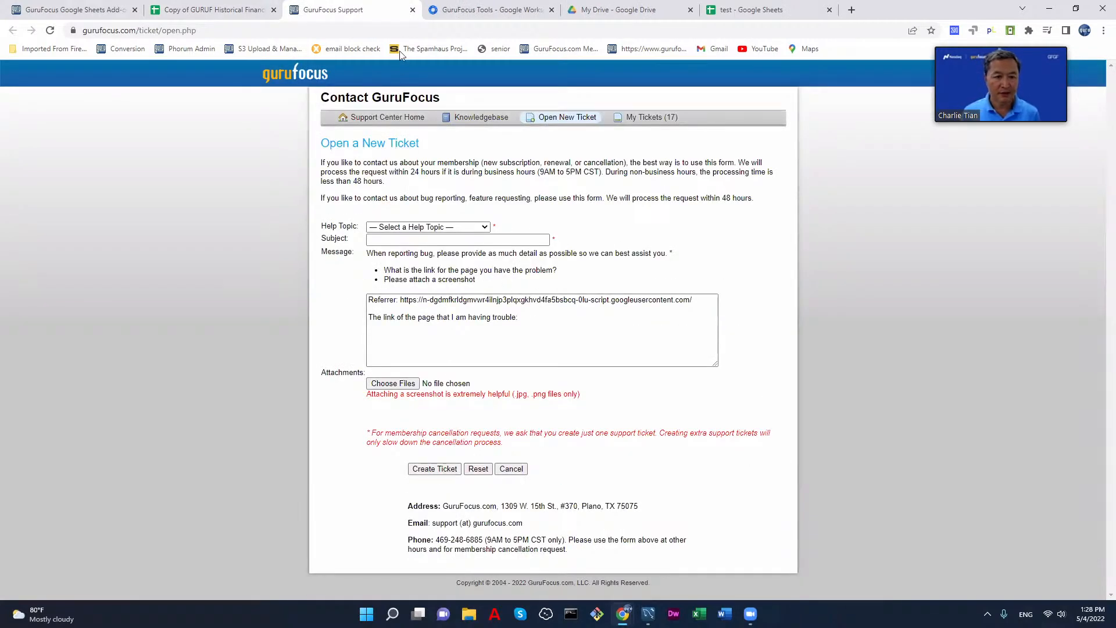
click(413, 10)
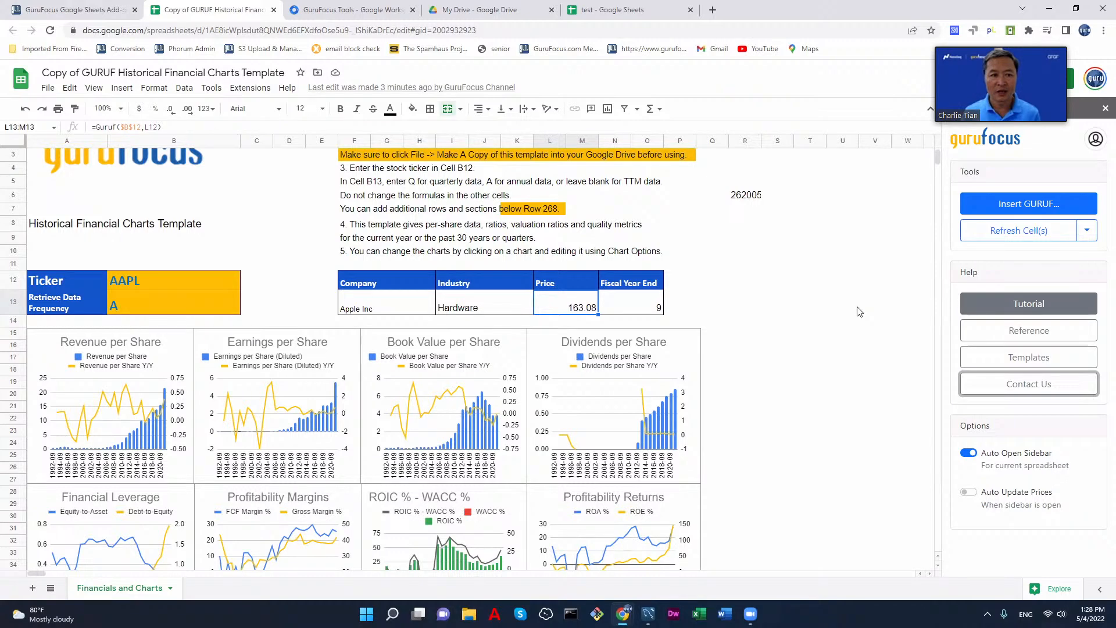
Step: Switch the add-on's Auto Update Prices option on and back off in the Historical Financial Charts template copy
click(98, 10)
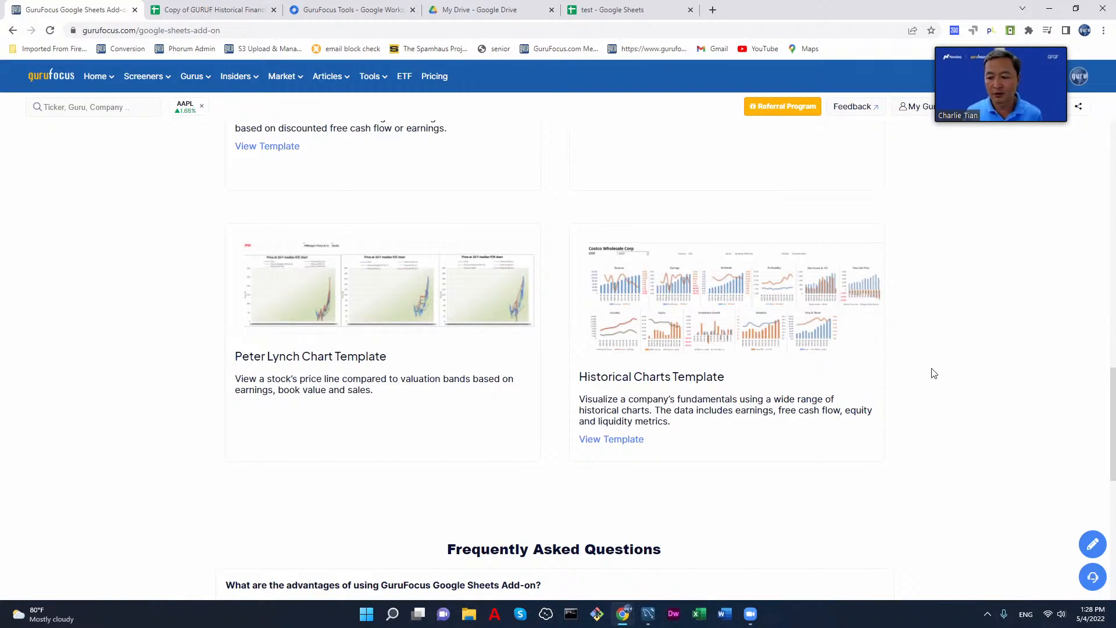
click(227, 12)
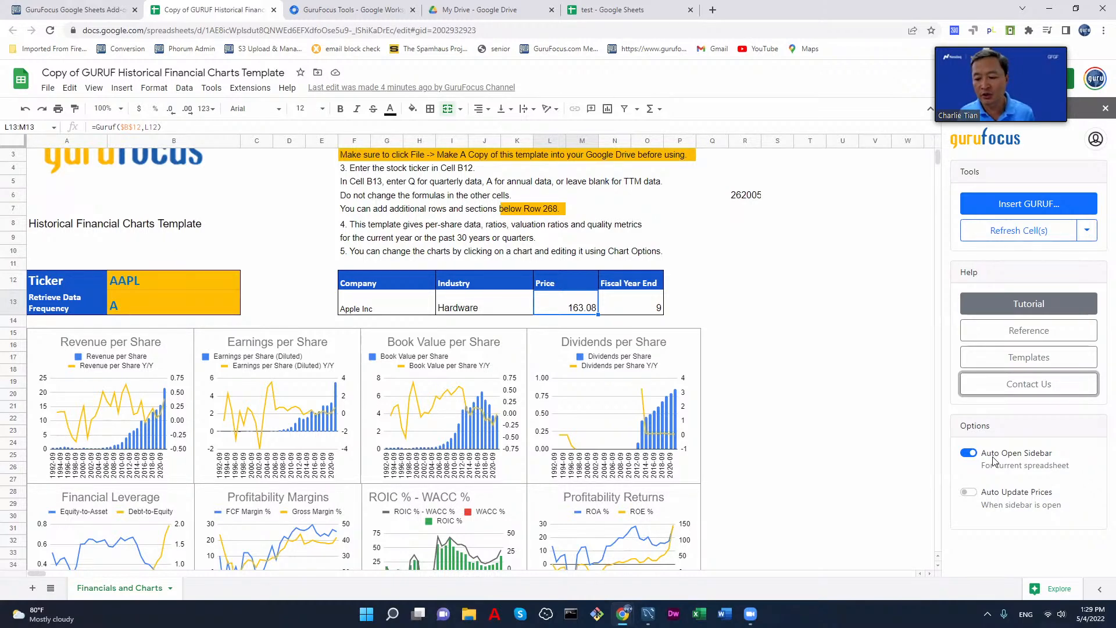
click(970, 493)
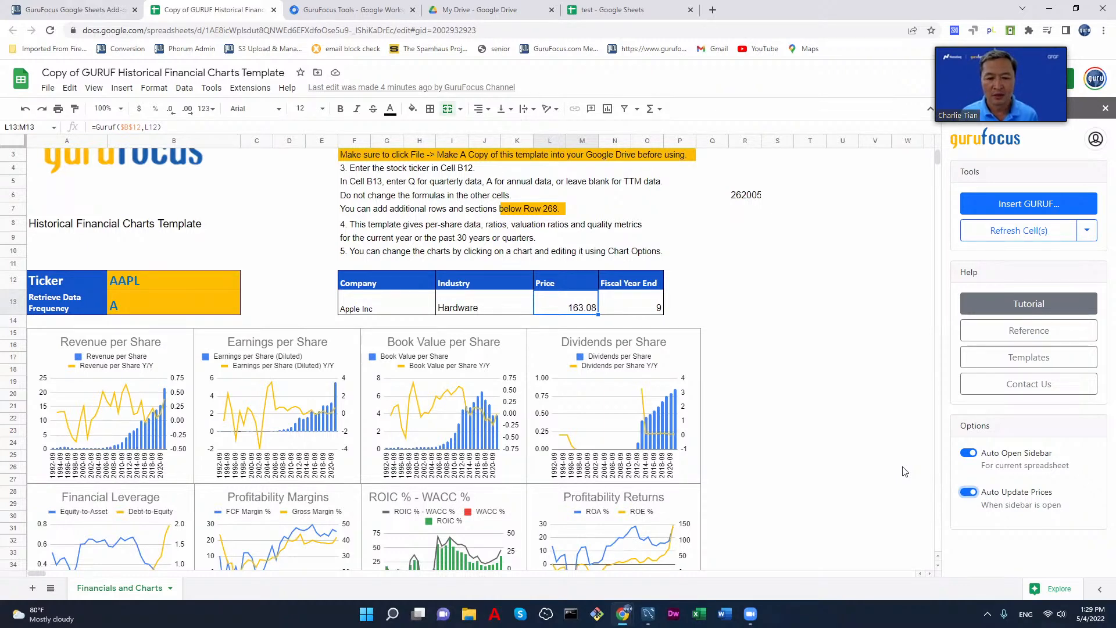
click(970, 492)
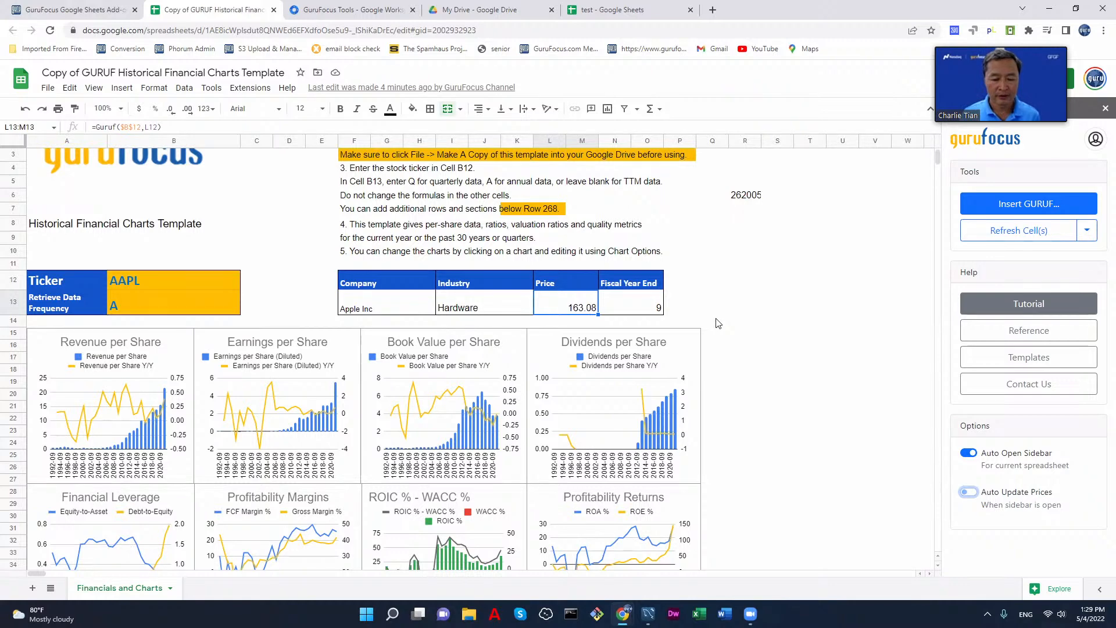
scroll(718, 324, up, 1)
scroll(718, 324, down, 2)
scroll(719, 324, up, 2)
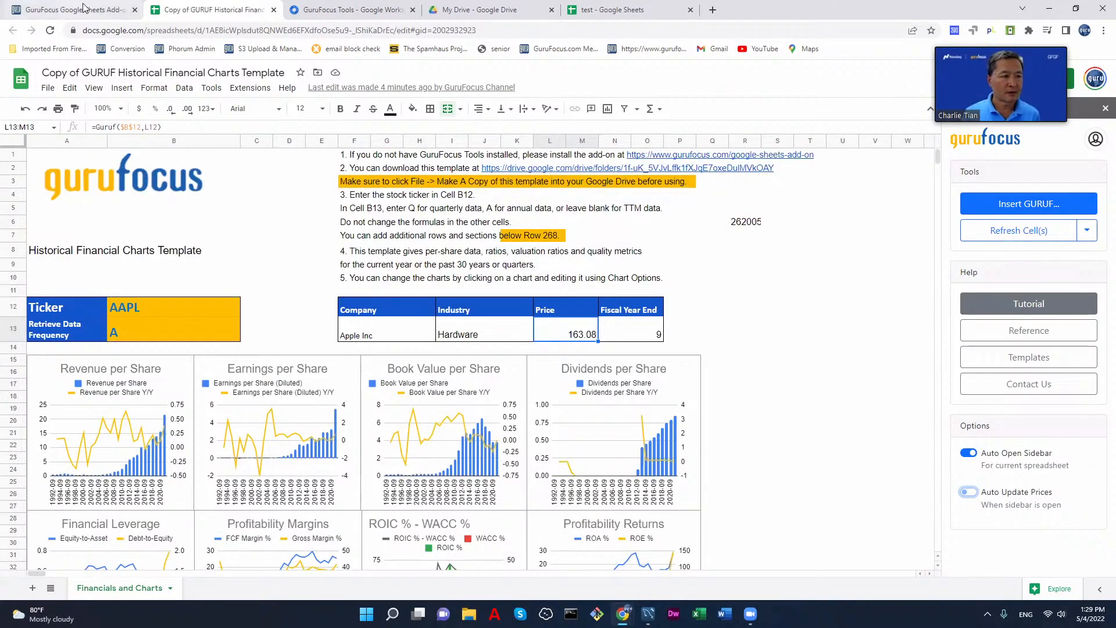
Step: View the Book a Demo scheduling page from the GuruFocus Google Sheets Add-on webpage, and return to the add-on page
click(114, 11)
scroll(982, 290, up, 15)
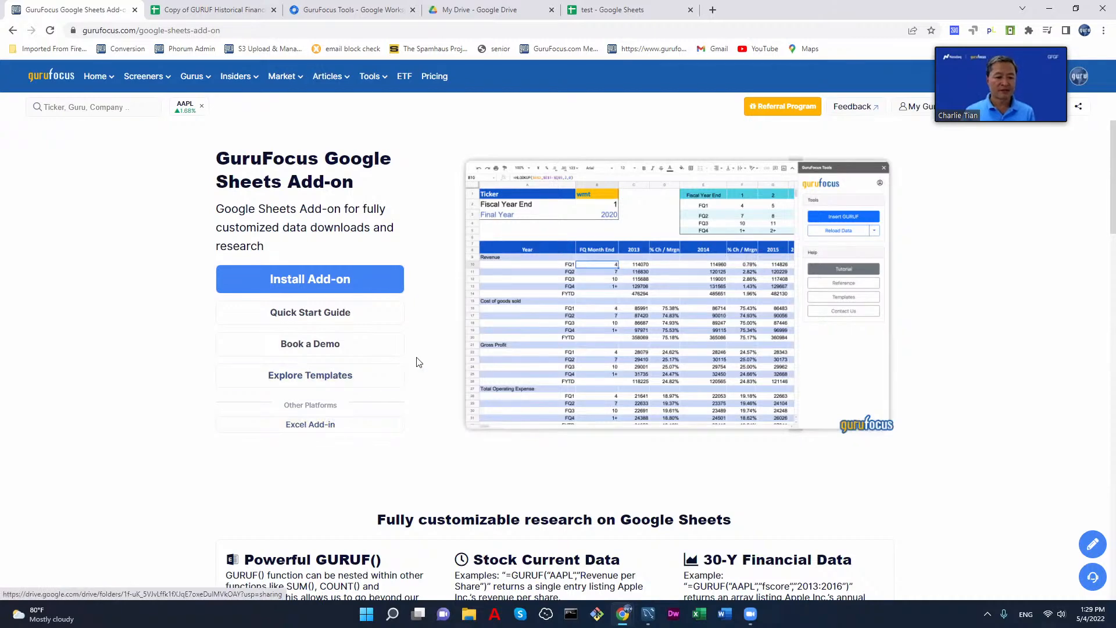
click(332, 347)
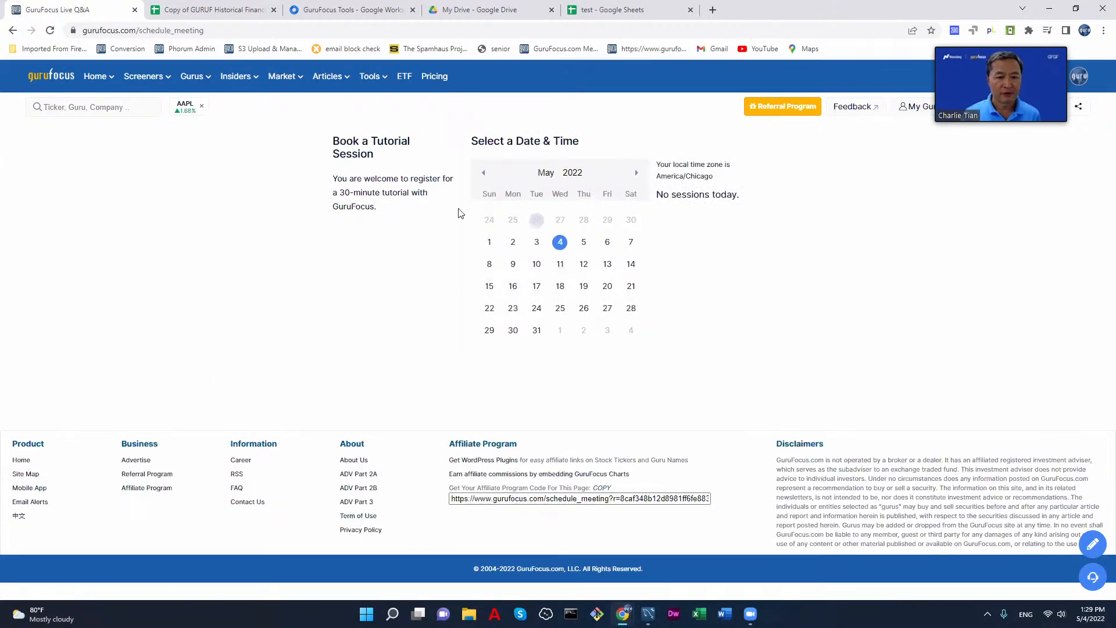
click(12, 31)
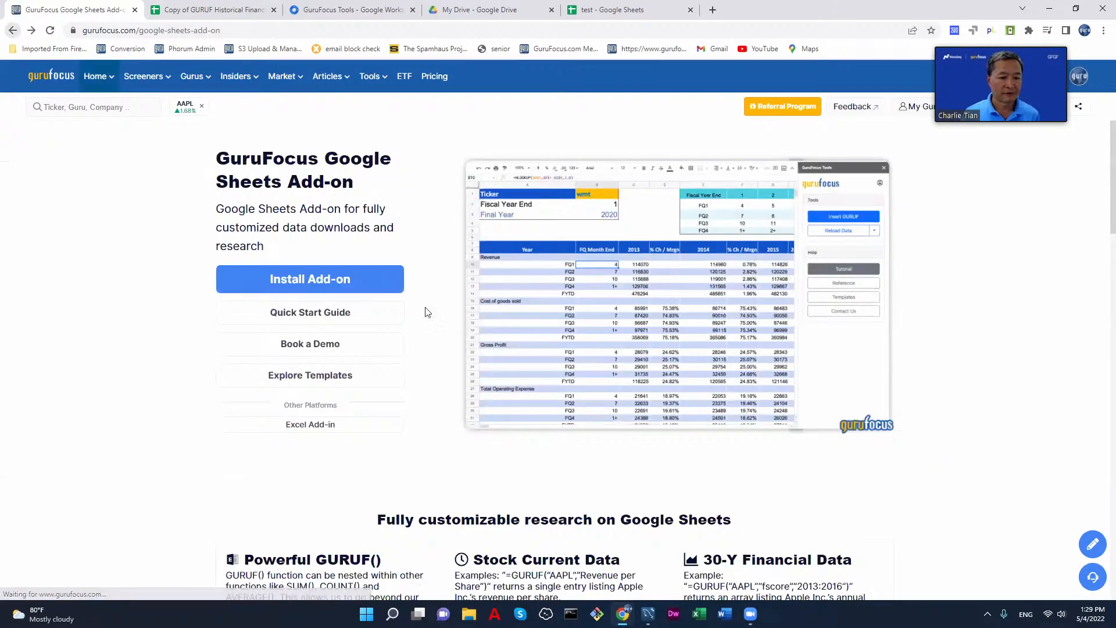
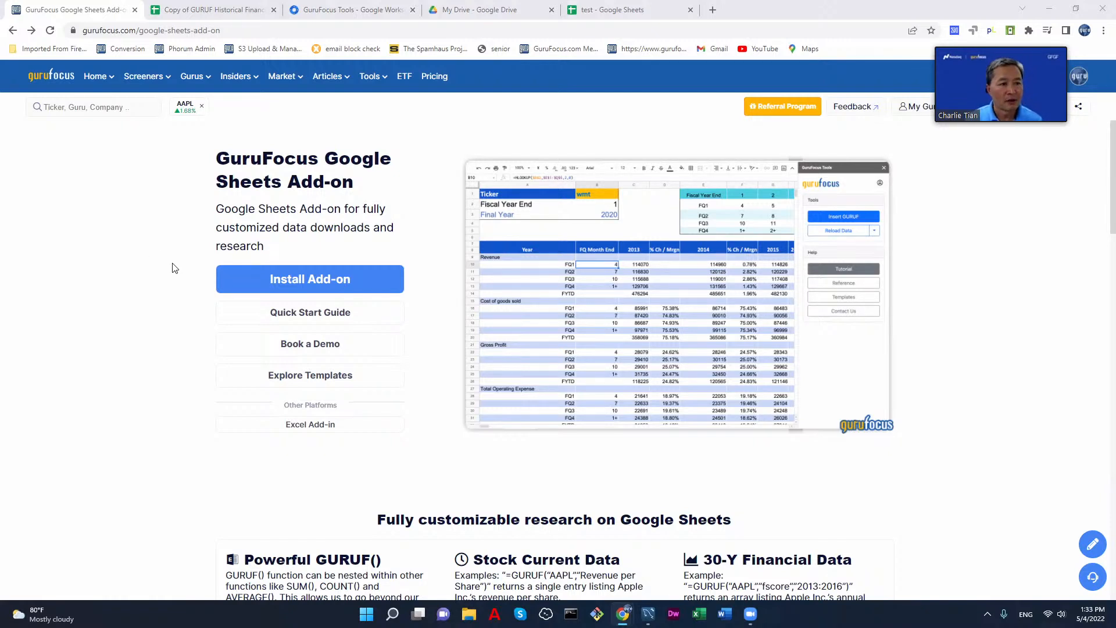
Step: Close the copy of the GURUF Historical Financial Charts template
mouse_move(208, 72)
click(253, 12)
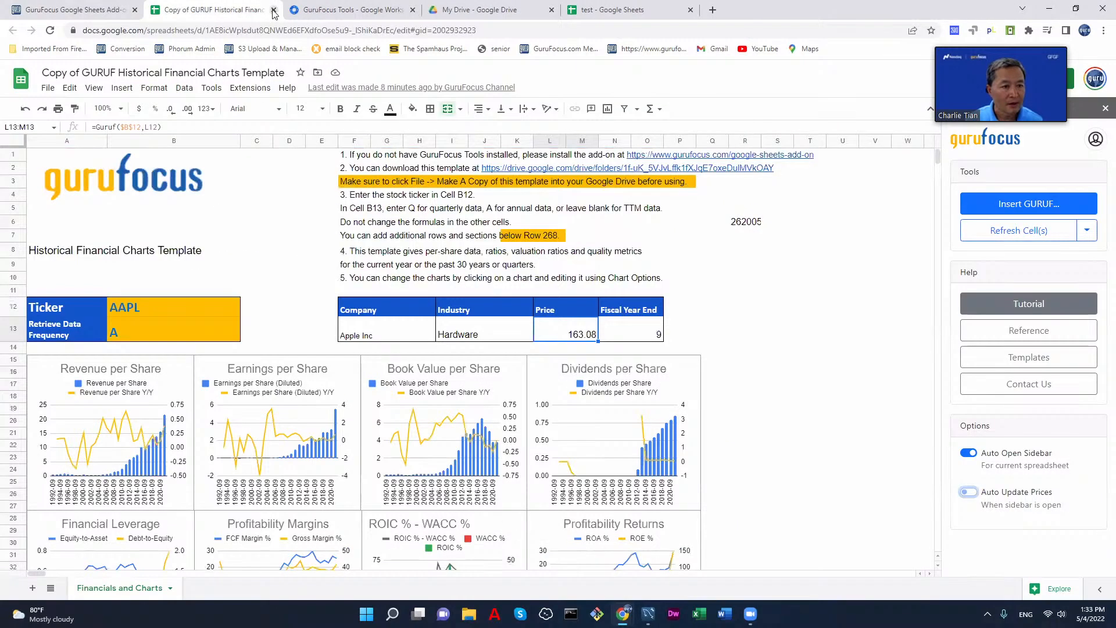
click(275, 10)
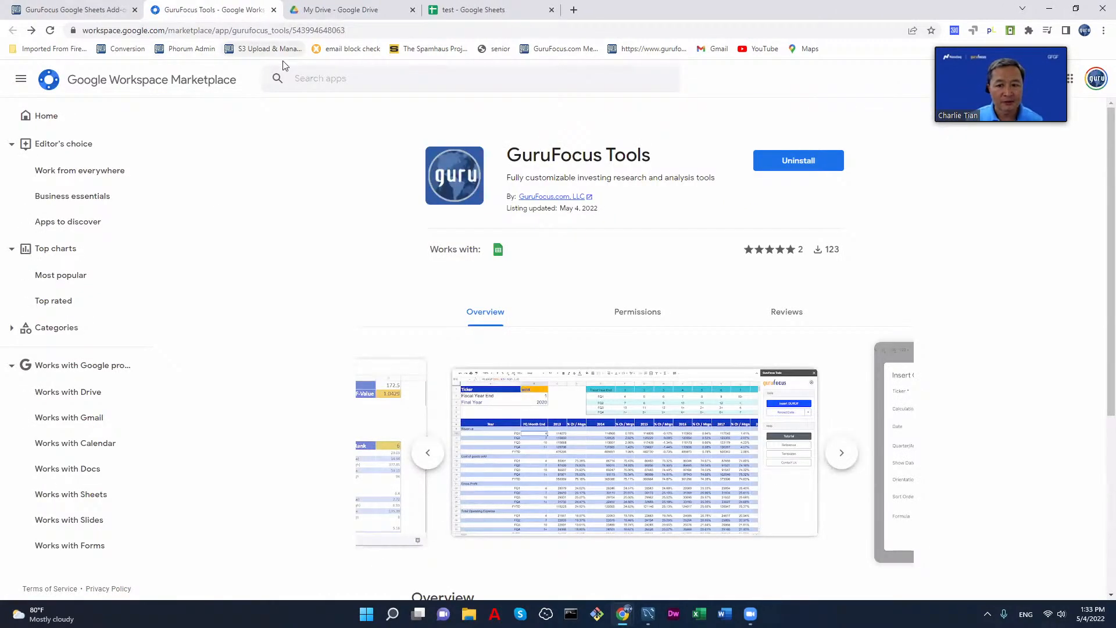
Step: Open the GuruFocus home dashboard from the Google Sheets Add-on webpage and collapse the Refer a Friend banner
click(83, 15)
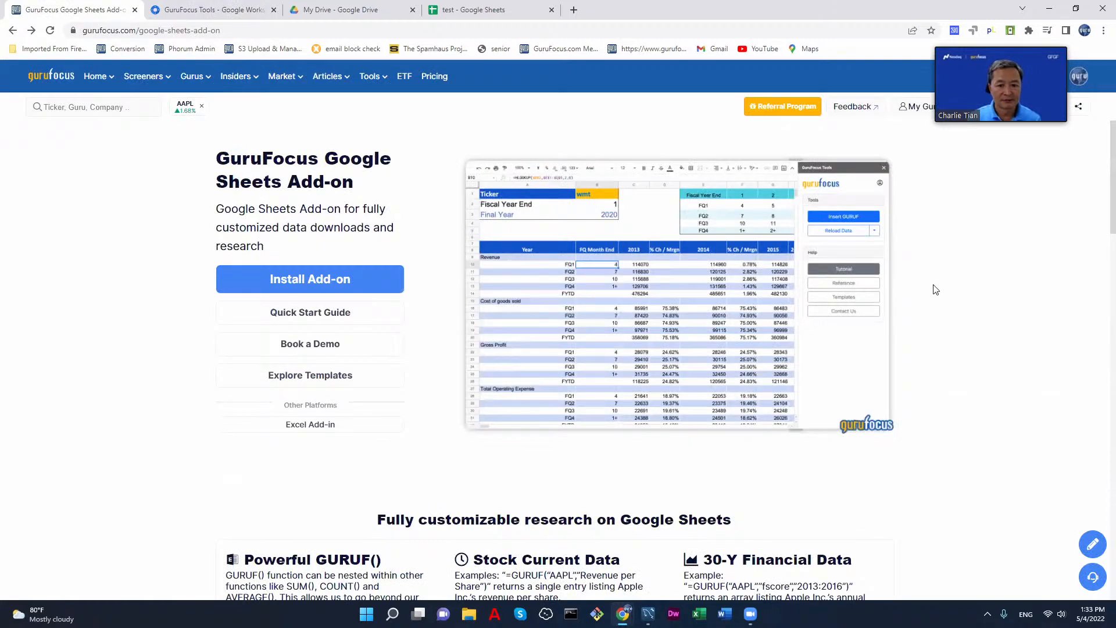
click(57, 85)
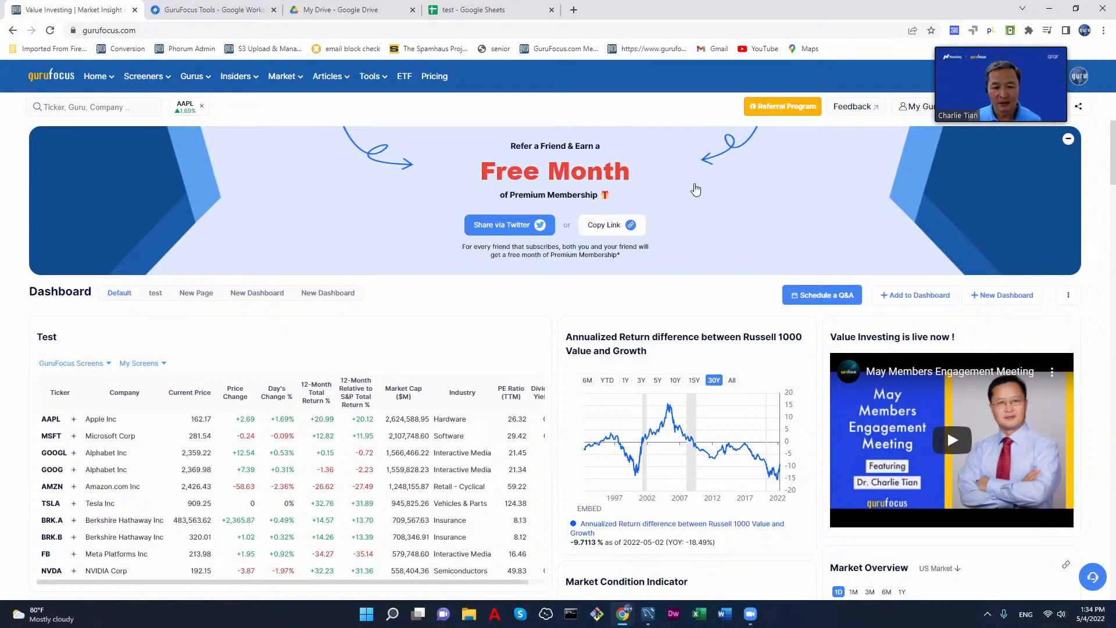
click(1068, 139)
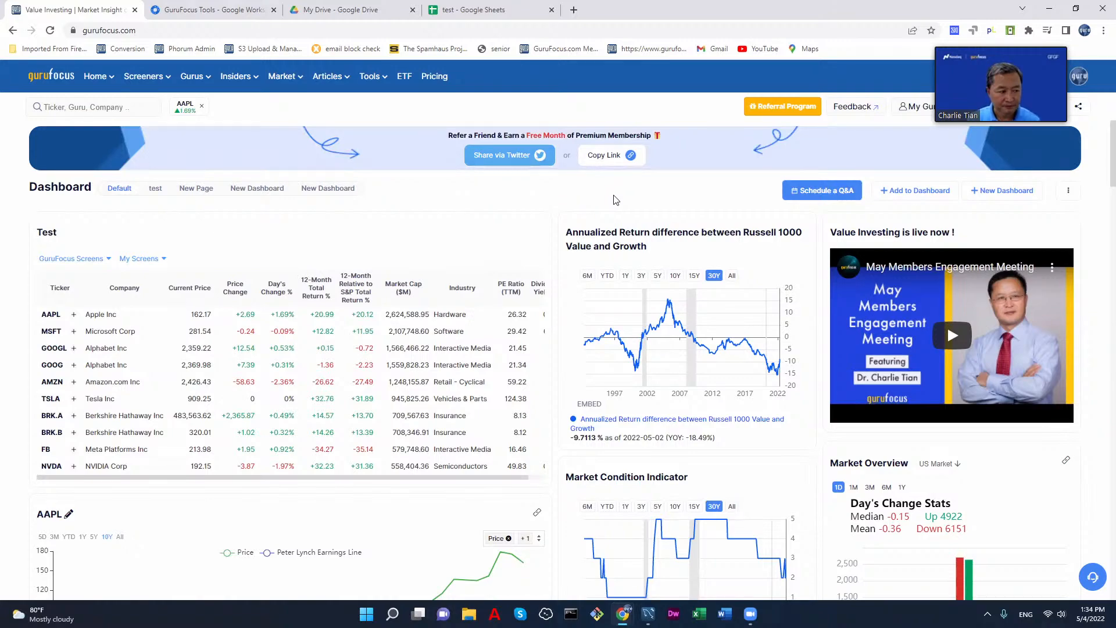
Step: Examine the Default dashboard's widgets, including the stock tables, market charts, articles, S&P 500 map, events, gainers and losers
scroll(617, 200, down, 3)
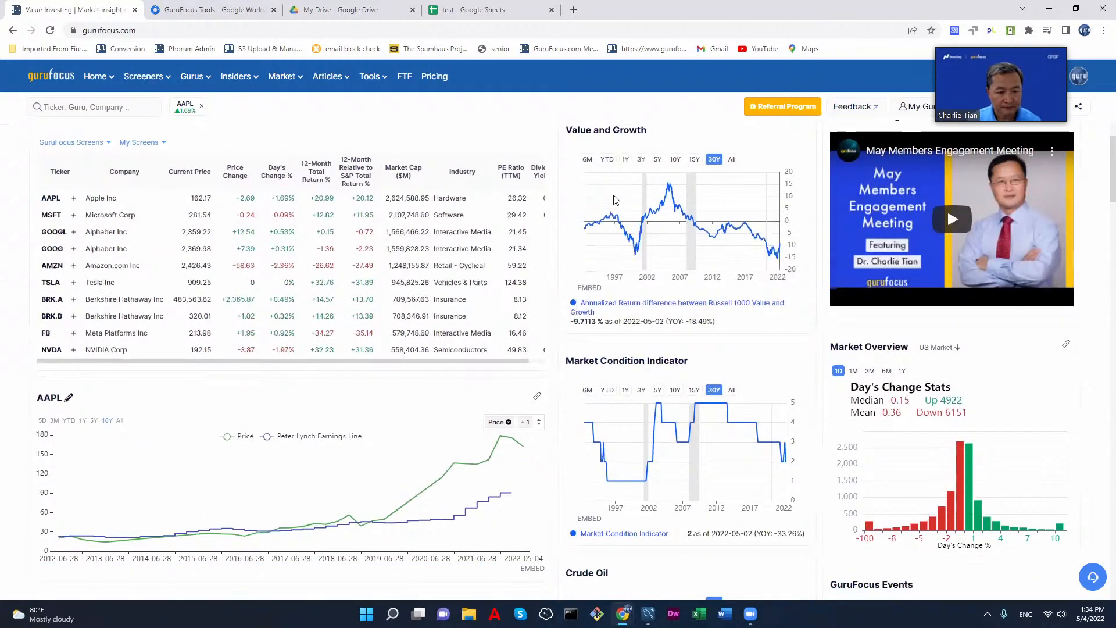
scroll(615, 208, up, 3)
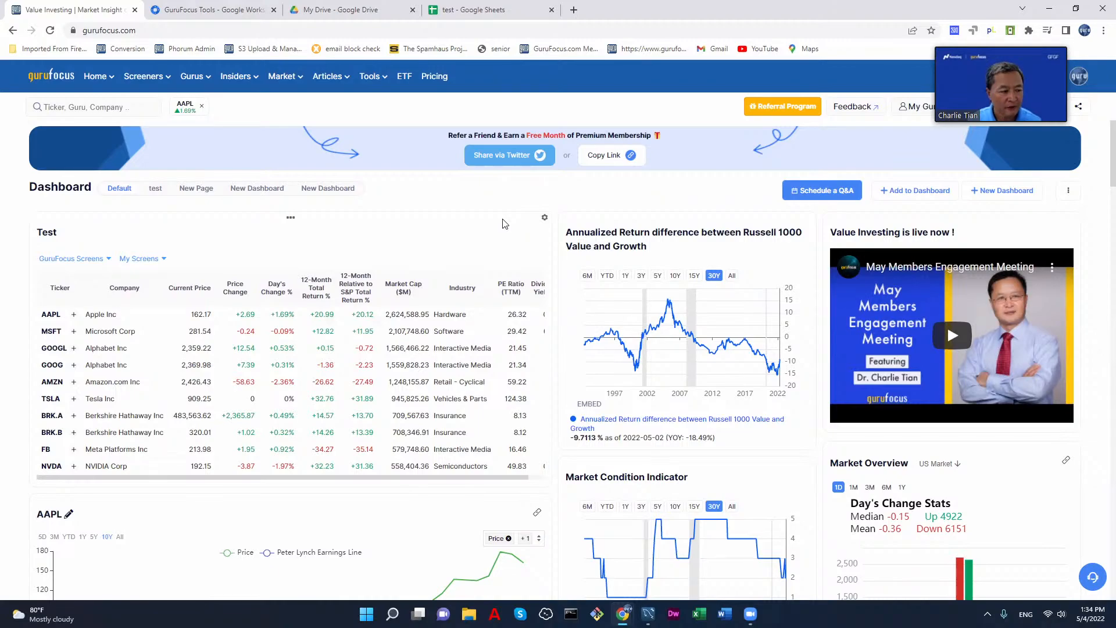
scroll(498, 225, down, 9)
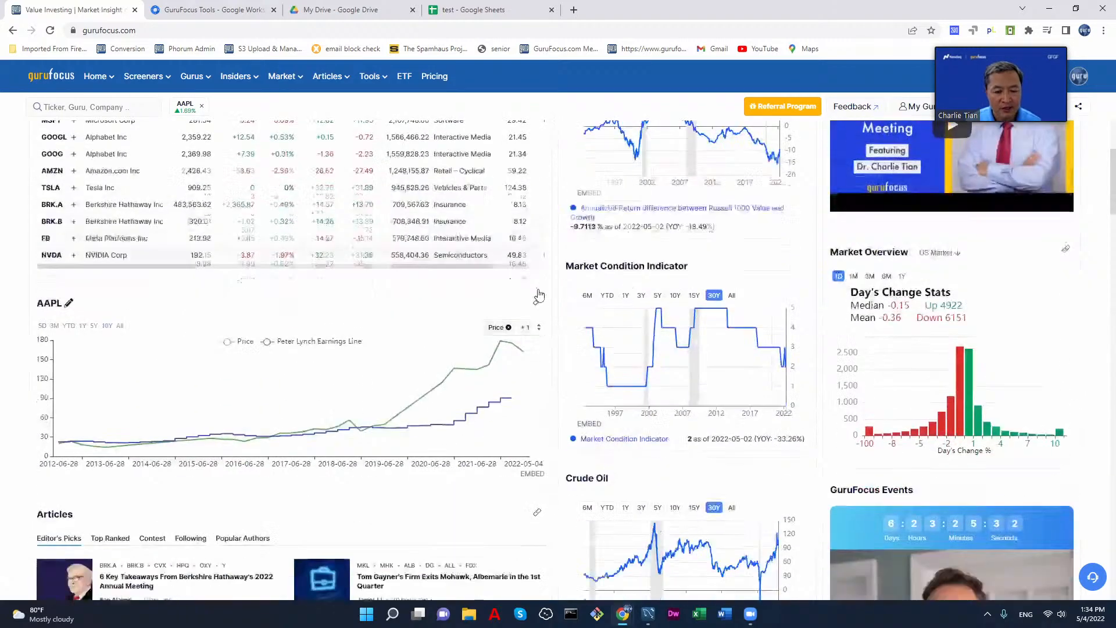
scroll(581, 366, down, 4)
scroll(579, 365, up, 3)
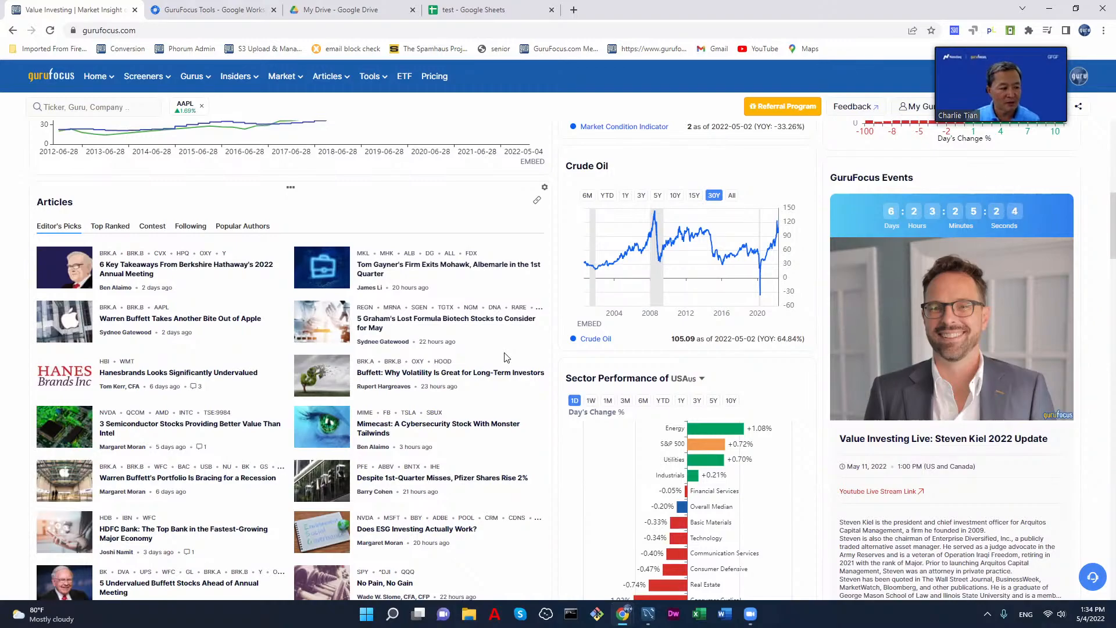
scroll(509, 357, down, 2)
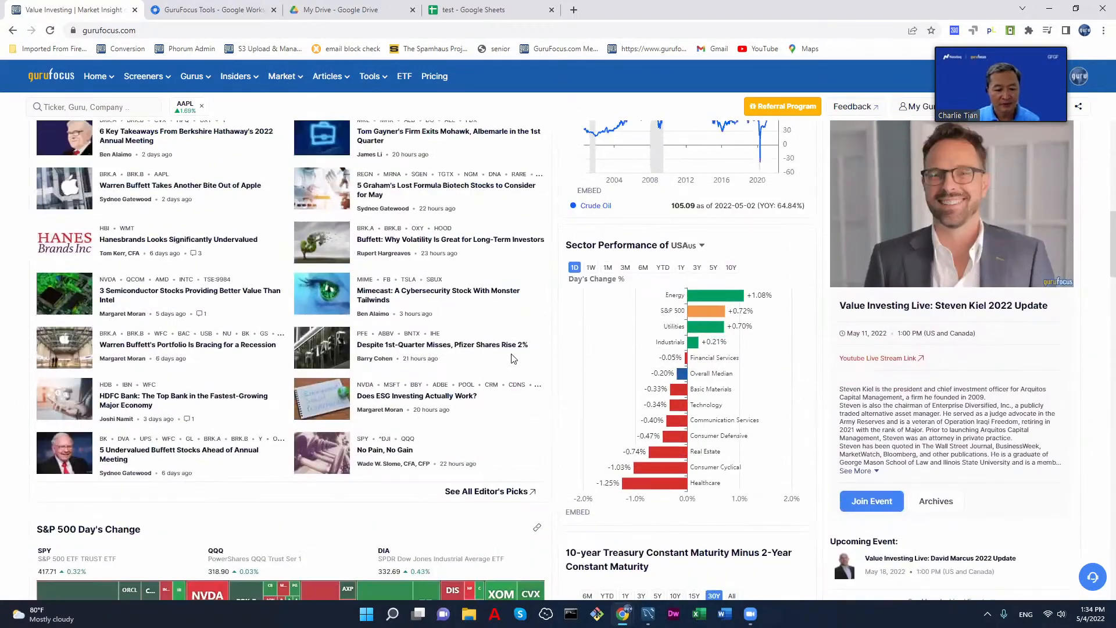
scroll(514, 358, down, 7)
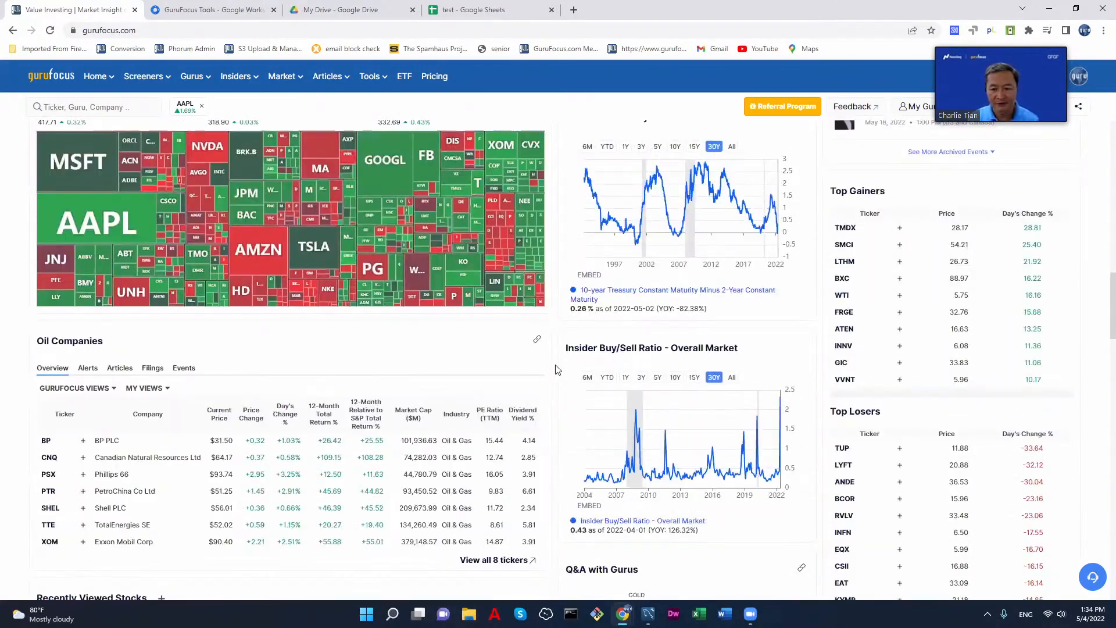
scroll(556, 370, down, 6)
scroll(556, 369, up, 18)
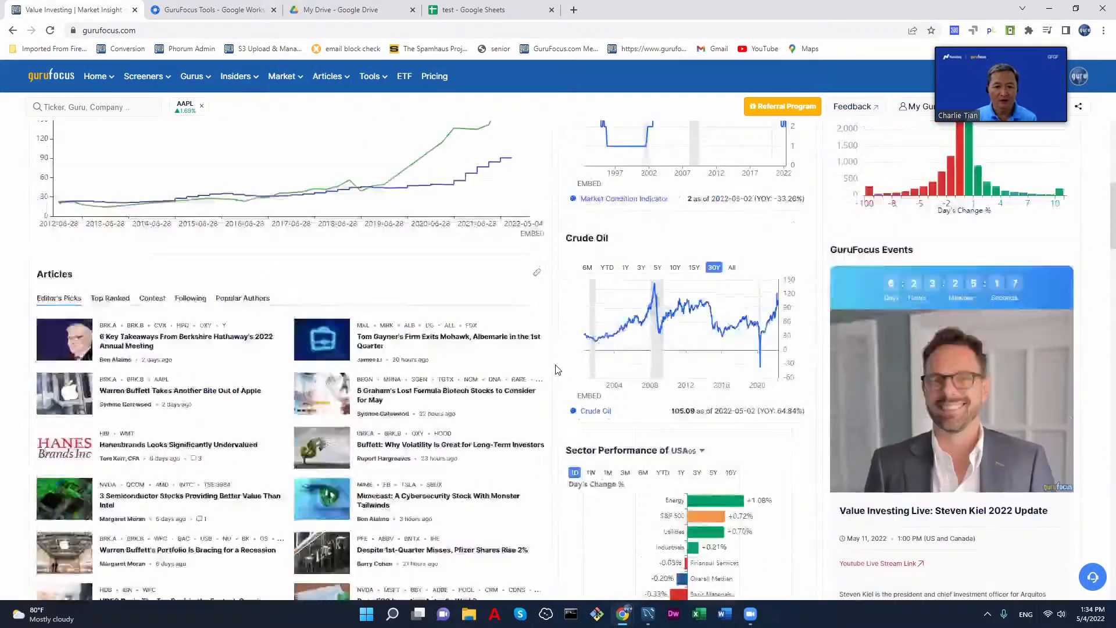
scroll(556, 370, up, 7)
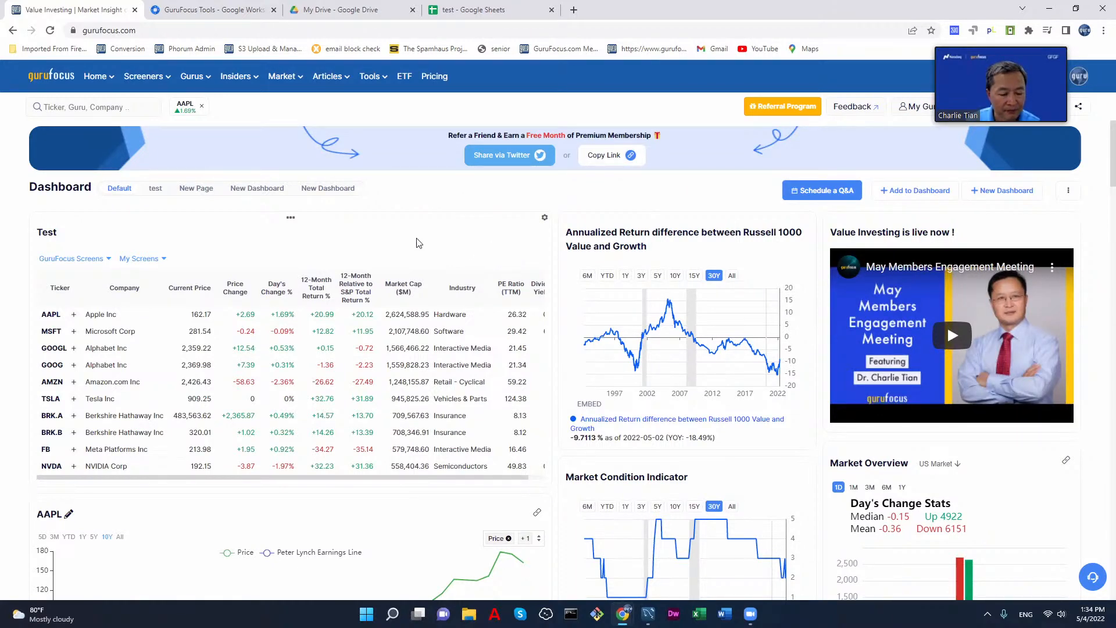
scroll(743, 324, down, 4)
scroll(743, 323, down, 20)
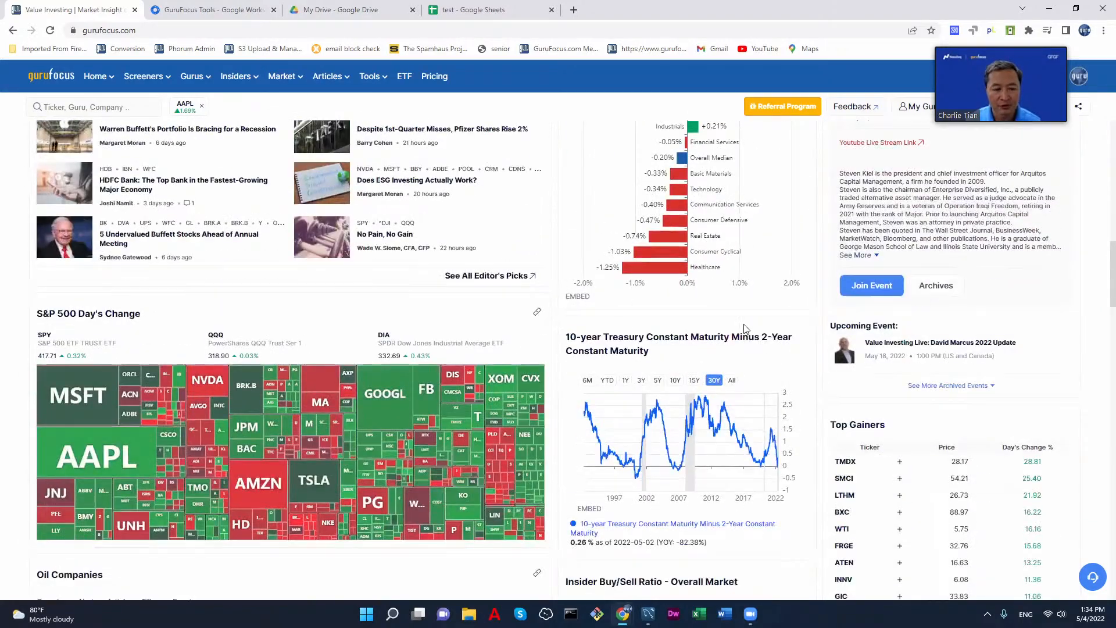
scroll(784, 381, up, 5)
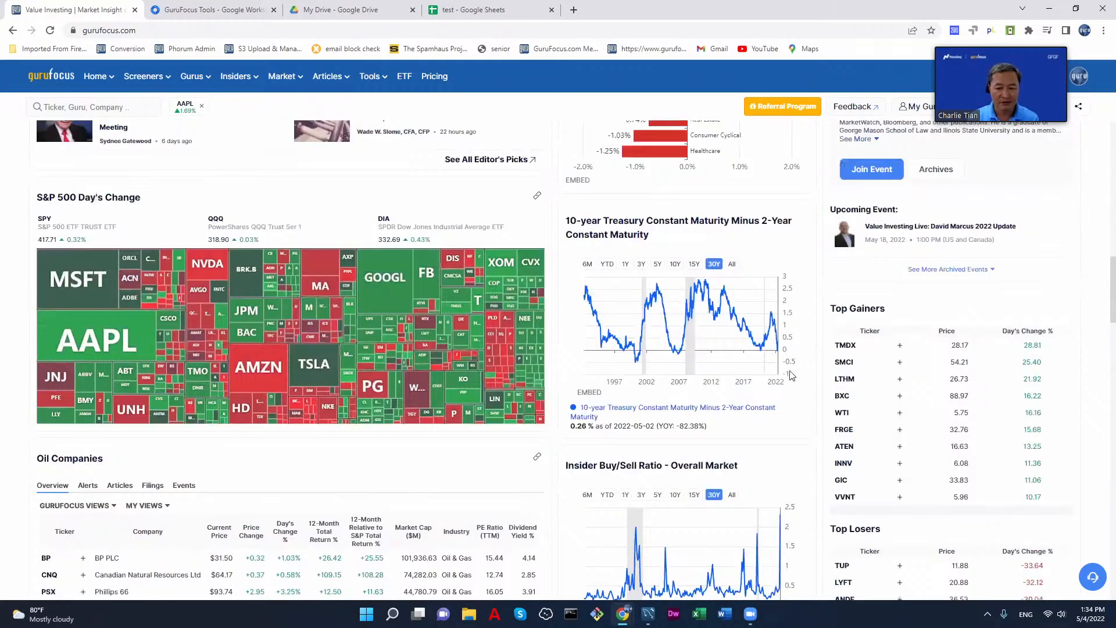
scroll(756, 332, up, 6)
scroll(754, 332, up, 10)
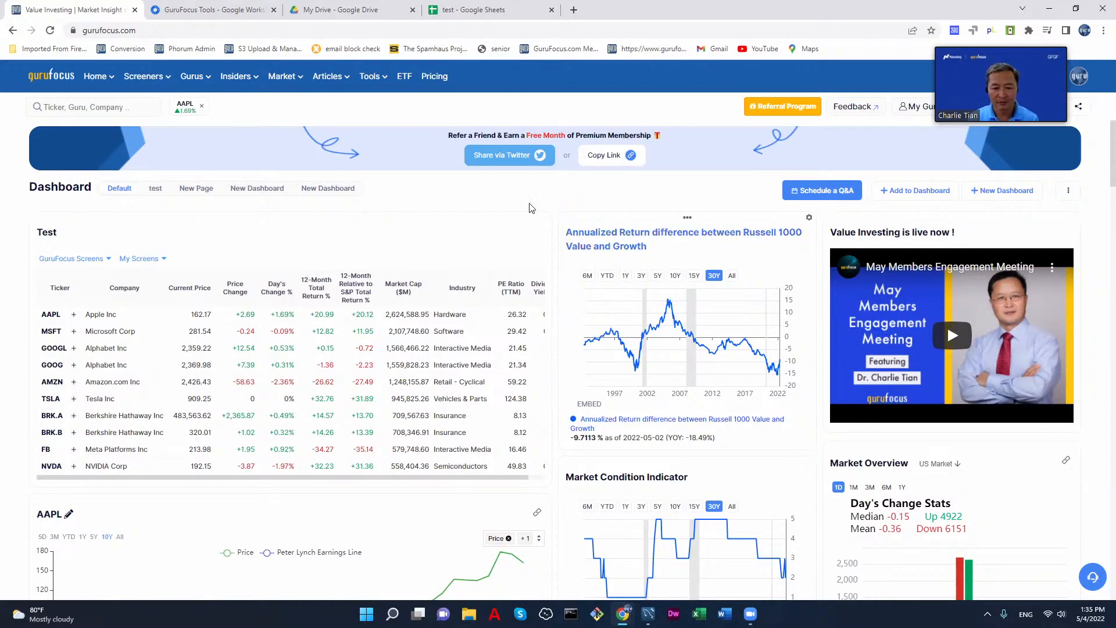
scroll(612, 227, down, 15)
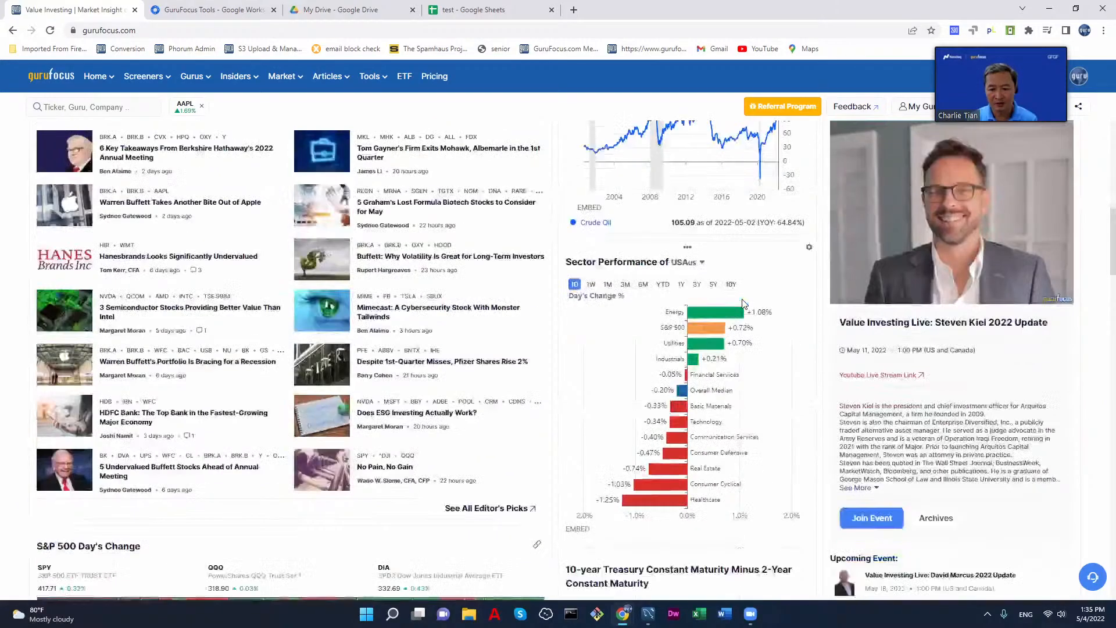
scroll(744, 303, down, 8)
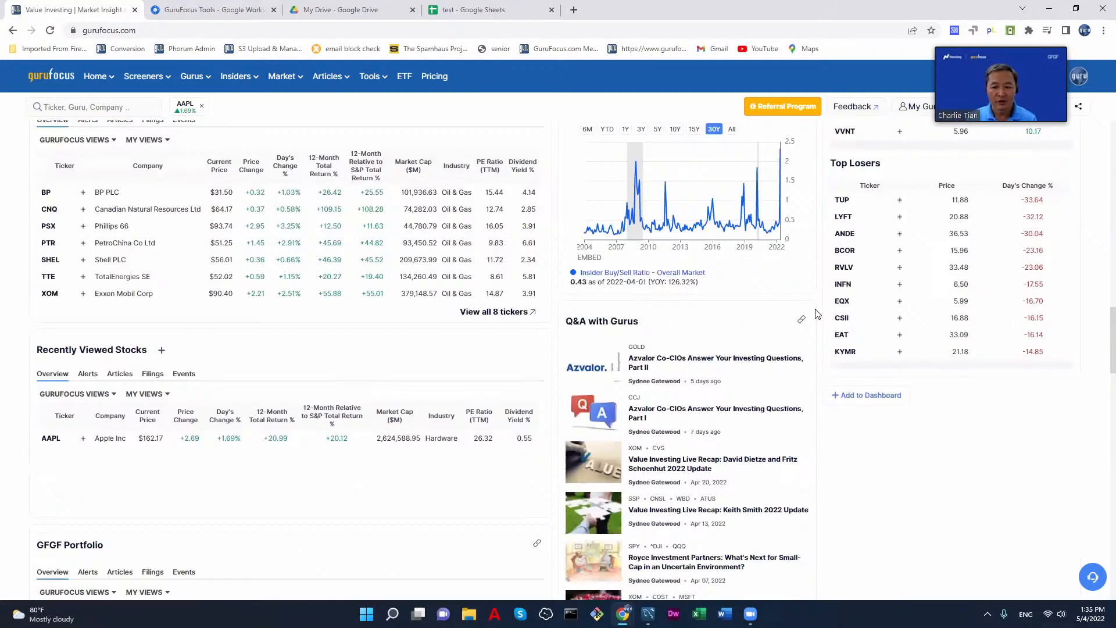
scroll(814, 313, up, 9)
scroll(817, 314, up, 8)
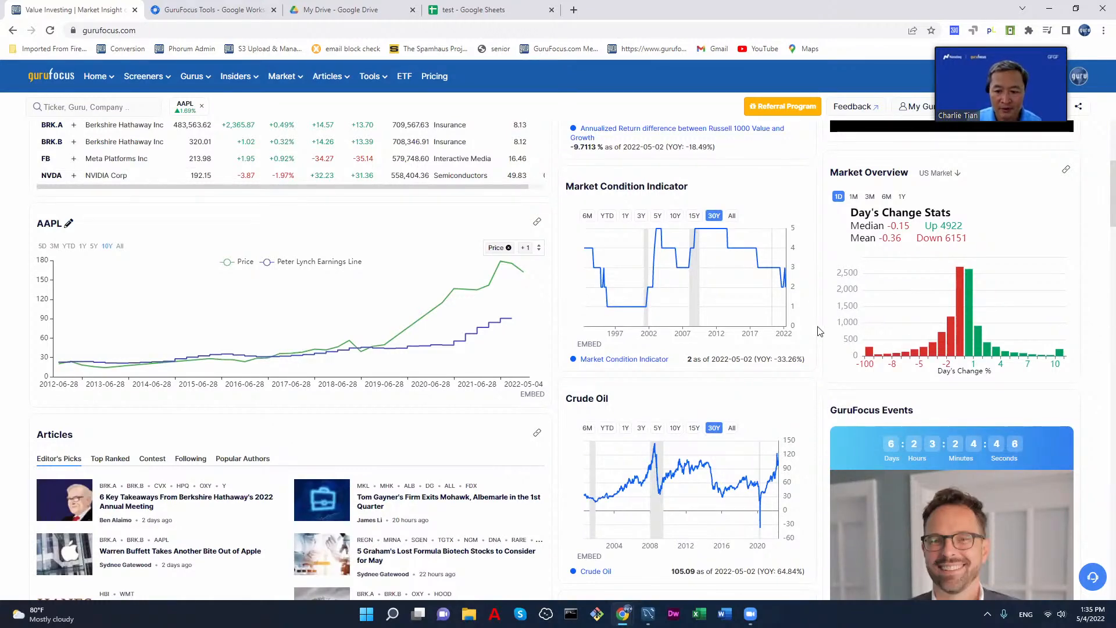
scroll(806, 351, down, 2)
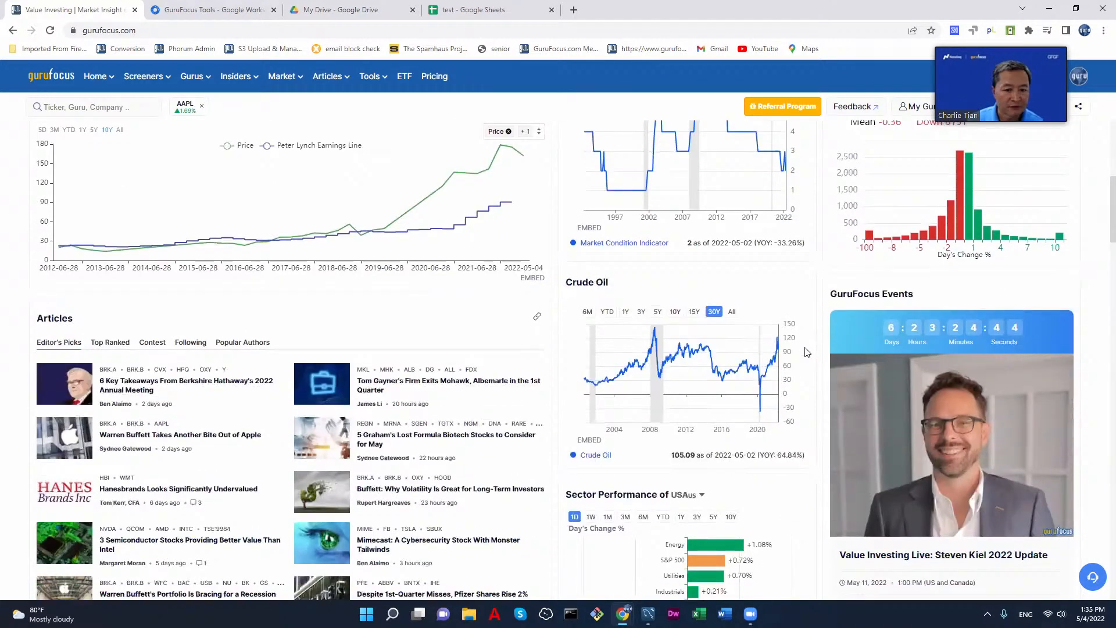
scroll(806, 352, up, 4)
scroll(807, 352, up, 3)
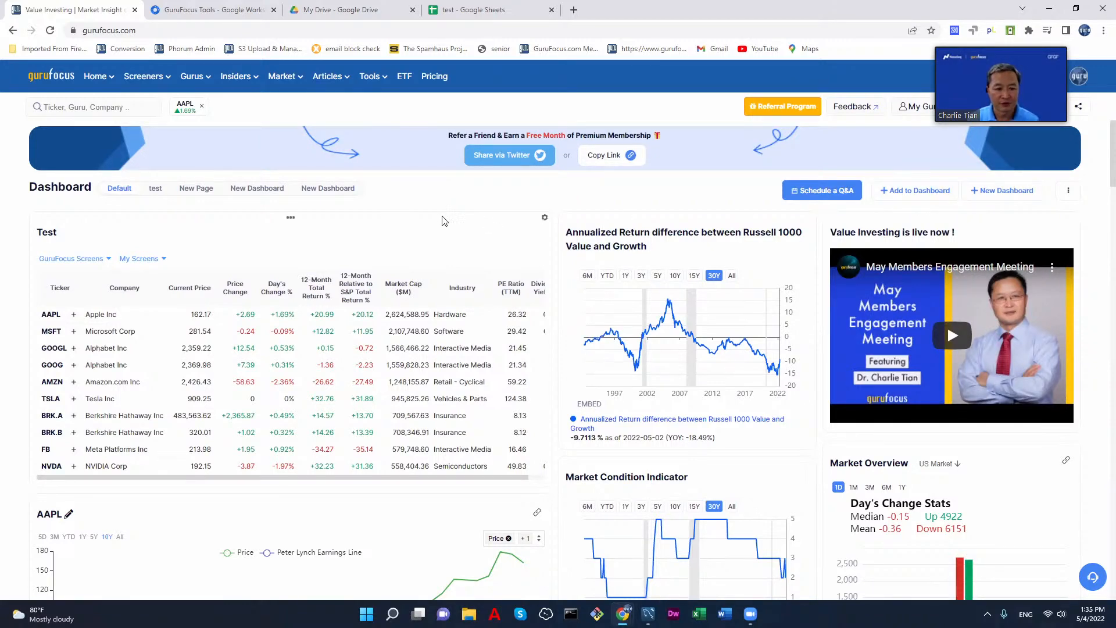
Step: Create a new dashboard named "Default default" based on the Default GuruFocus dashboard view template
click(992, 191)
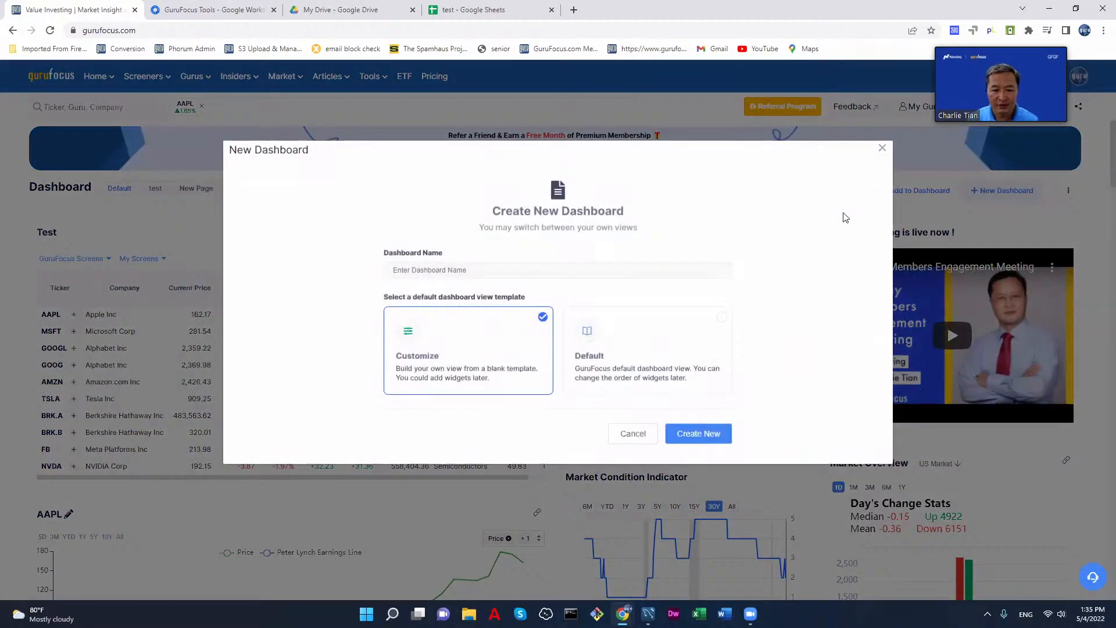
click(627, 349)
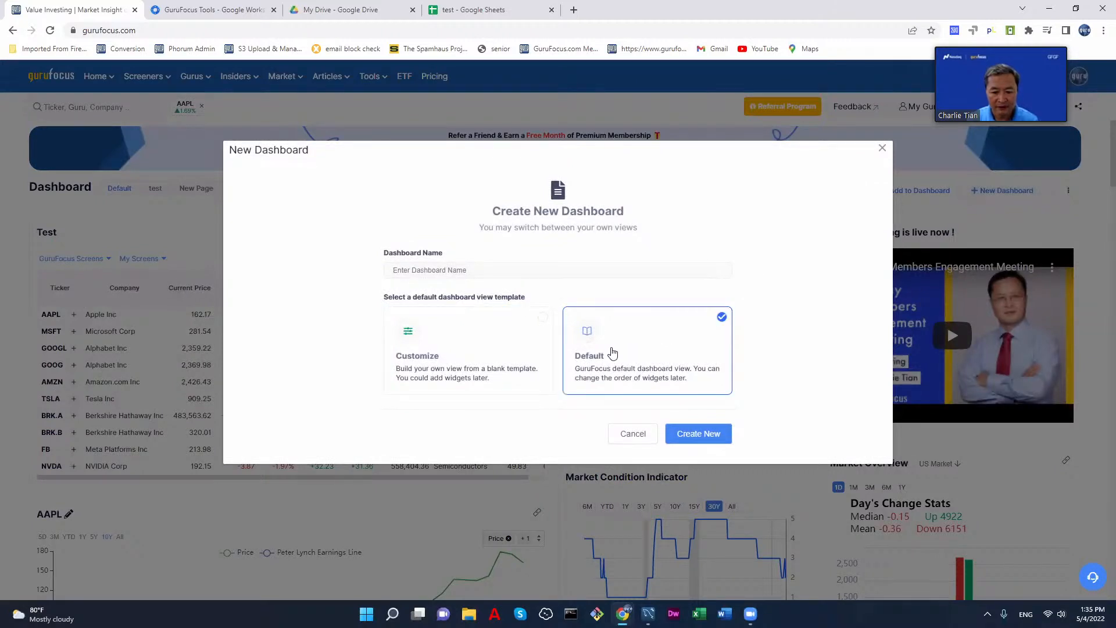
click(511, 271)
text(D)
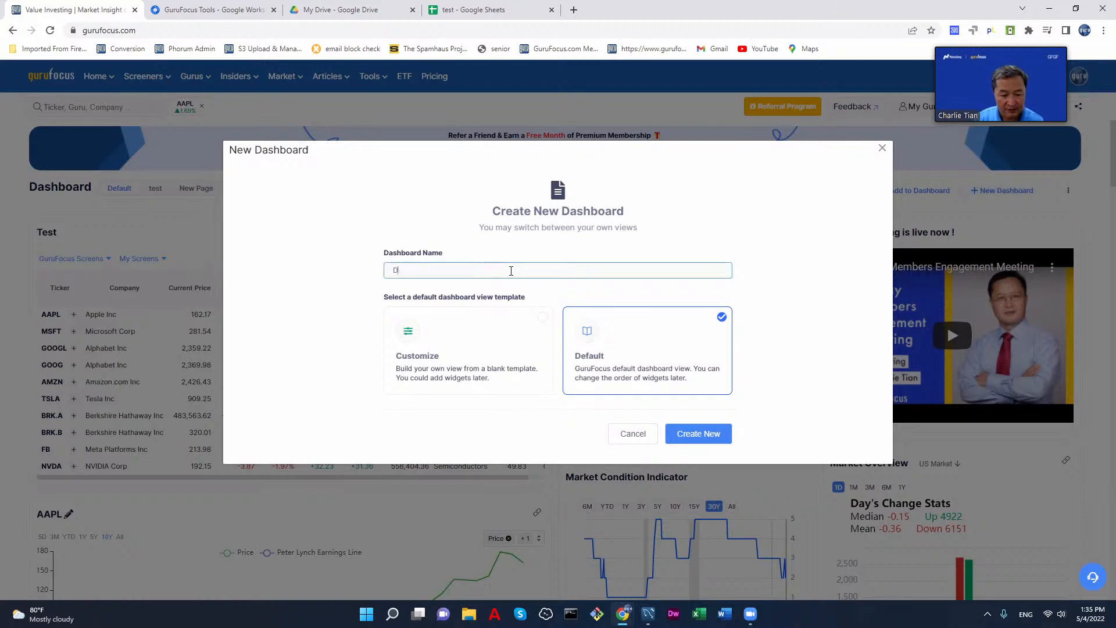
text(e)
text(lt default)
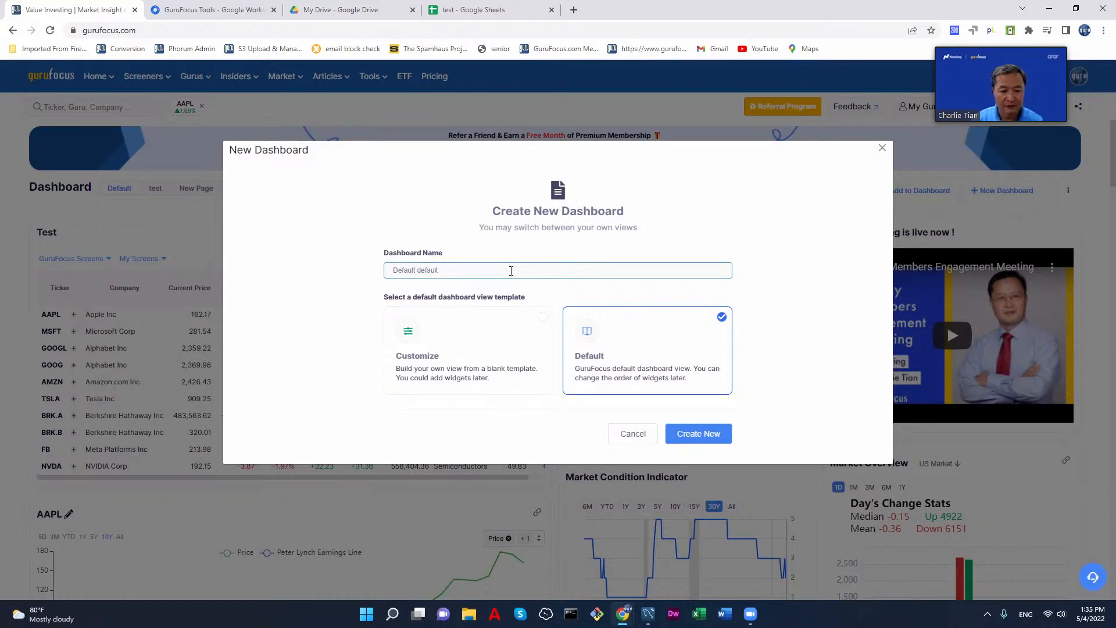
click(712, 437)
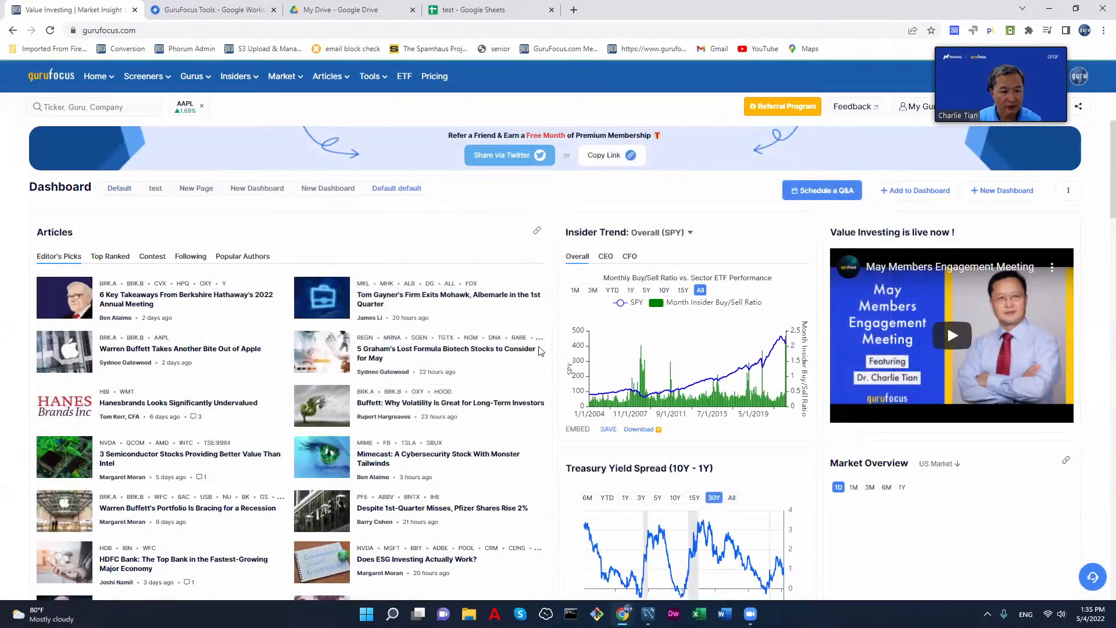
Step: Examine the Default default dashboard's widgets, including trending stocks, guru trades, insider trading, 52-week highs and lows, and the value screeners
scroll(510, 266, down, 3)
scroll(511, 266, down, 2)
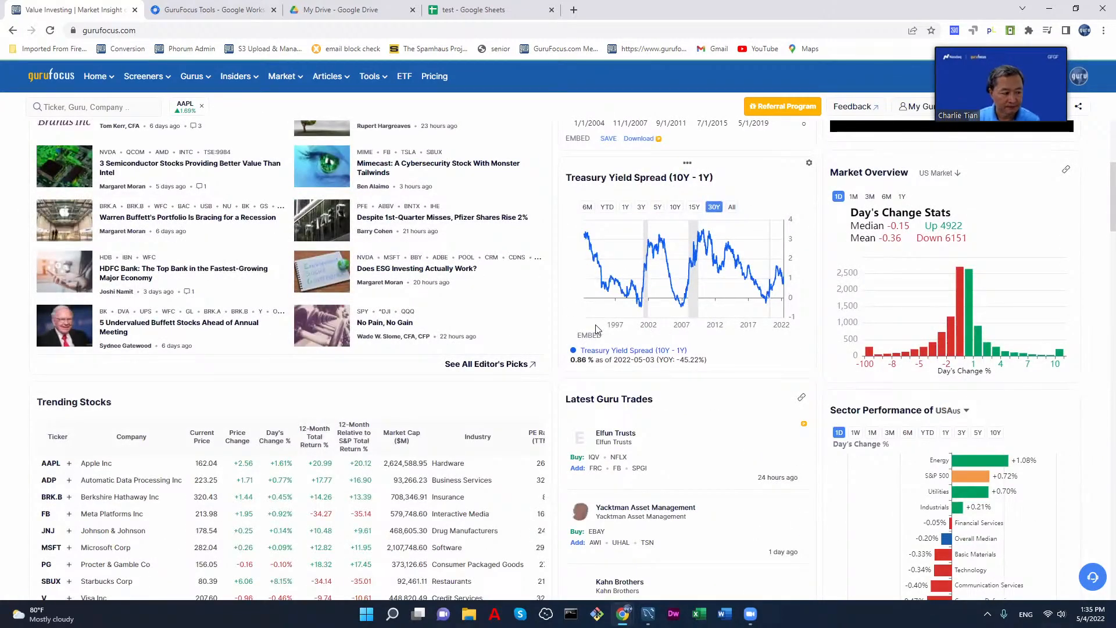
scroll(596, 330, down, 4)
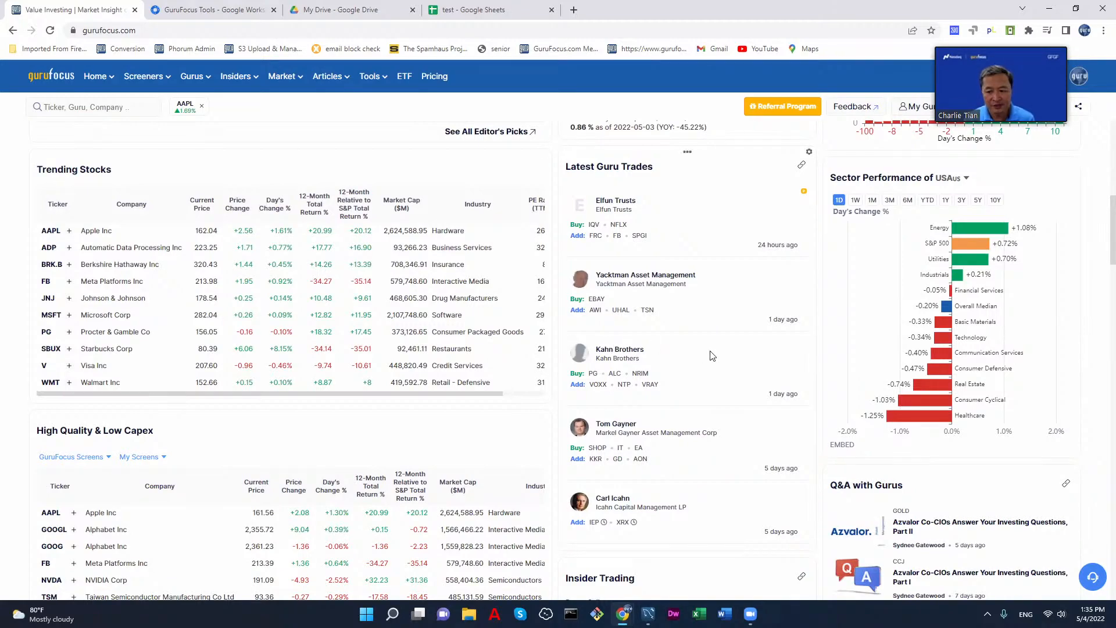
scroll(712, 355, down, 12)
scroll(712, 356, down, 10)
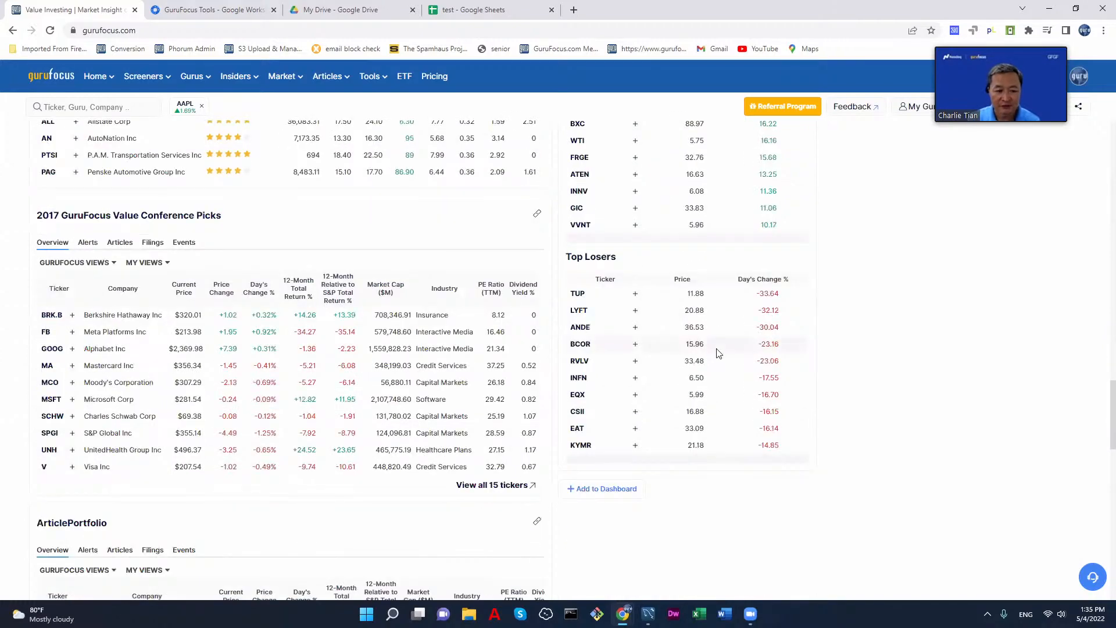
scroll(720, 353, up, 20)
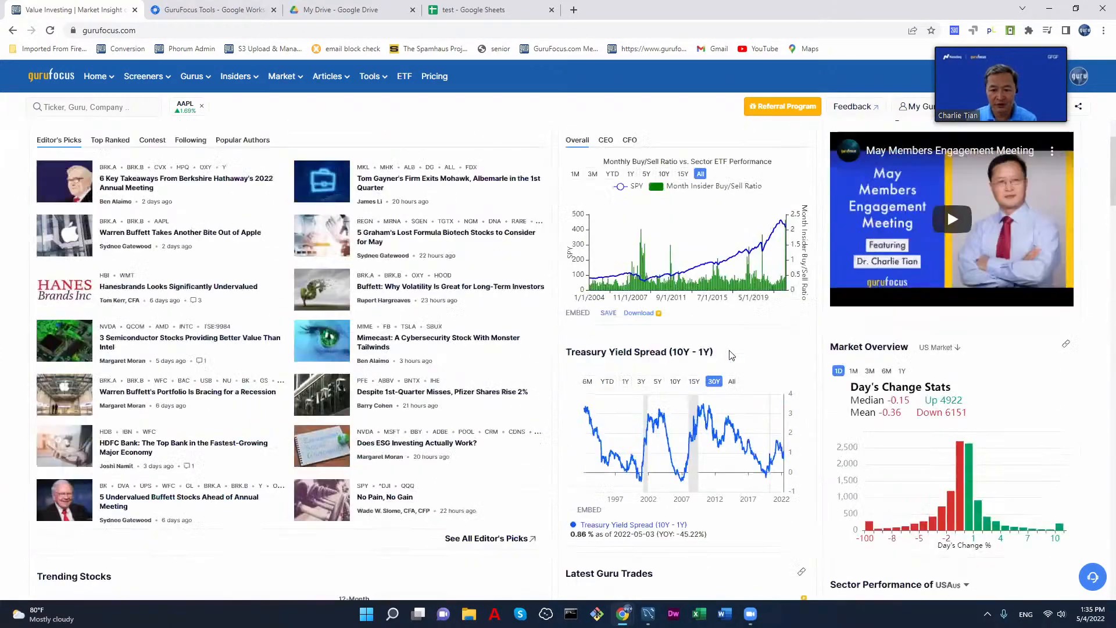
scroll(730, 355, up, 3)
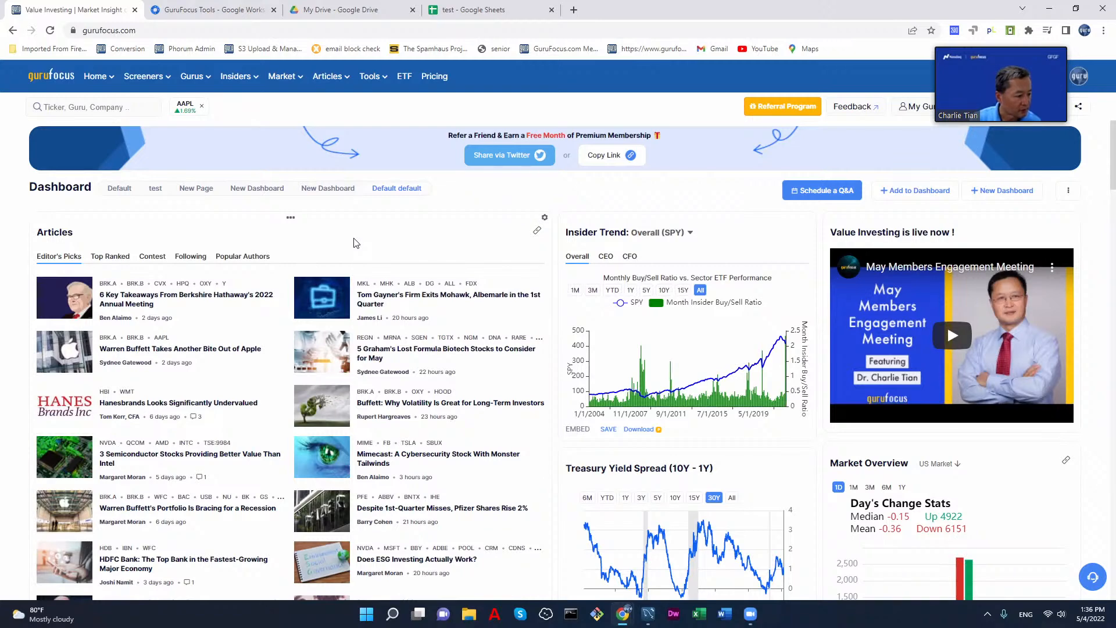
scroll(459, 253, down, 3)
scroll(441, 259, up, 3)
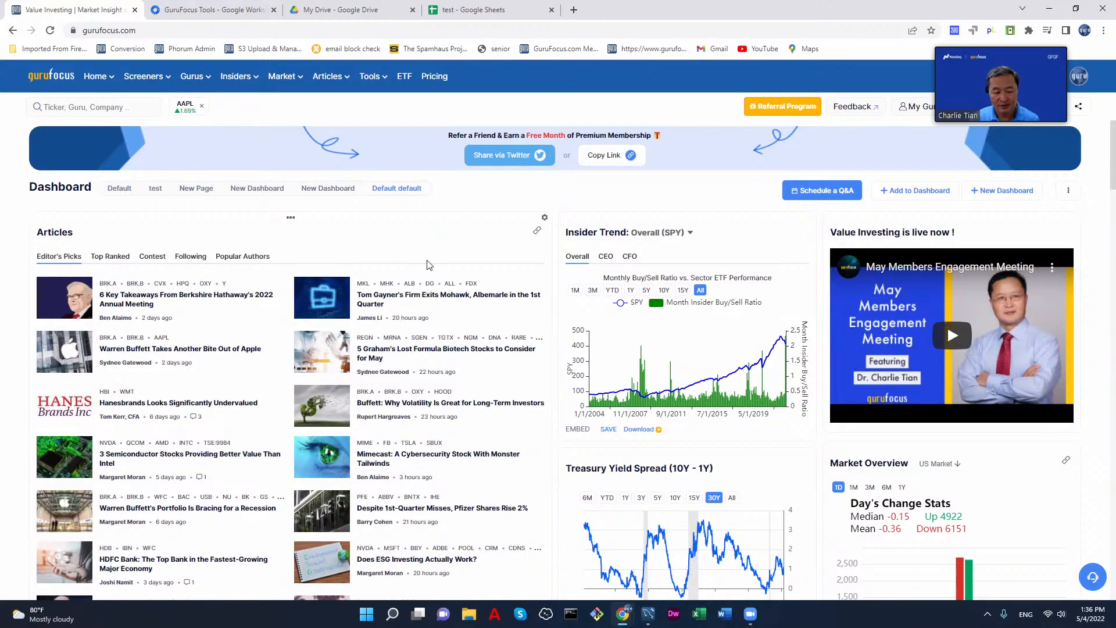
scroll(453, 256, down, 10)
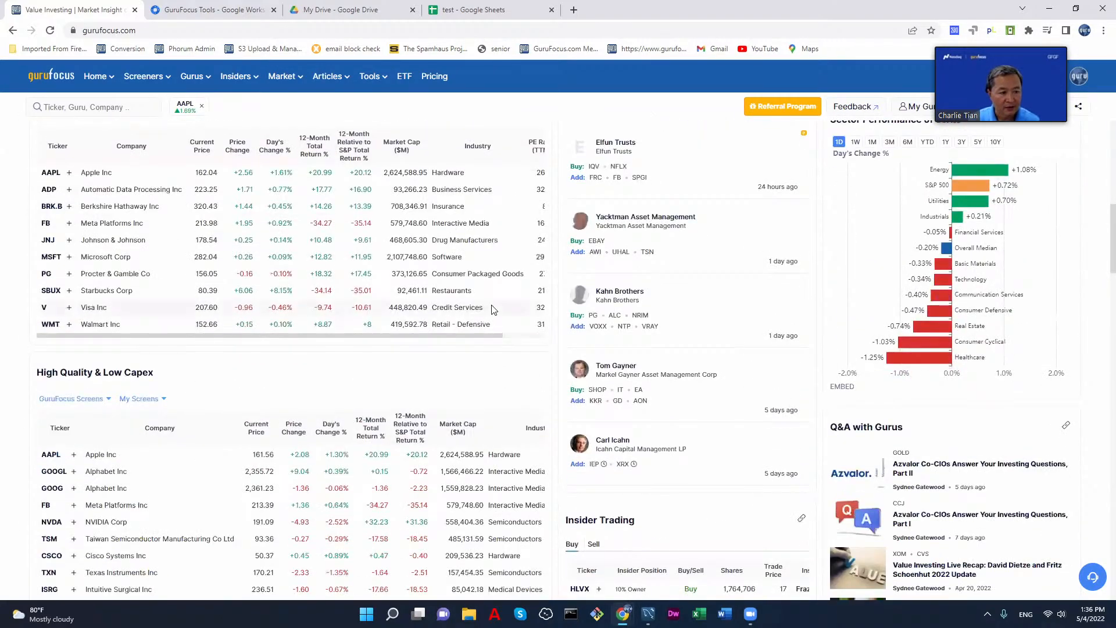
scroll(154, 382, down, 4)
scroll(161, 382, up, 6)
scroll(160, 383, down, 10)
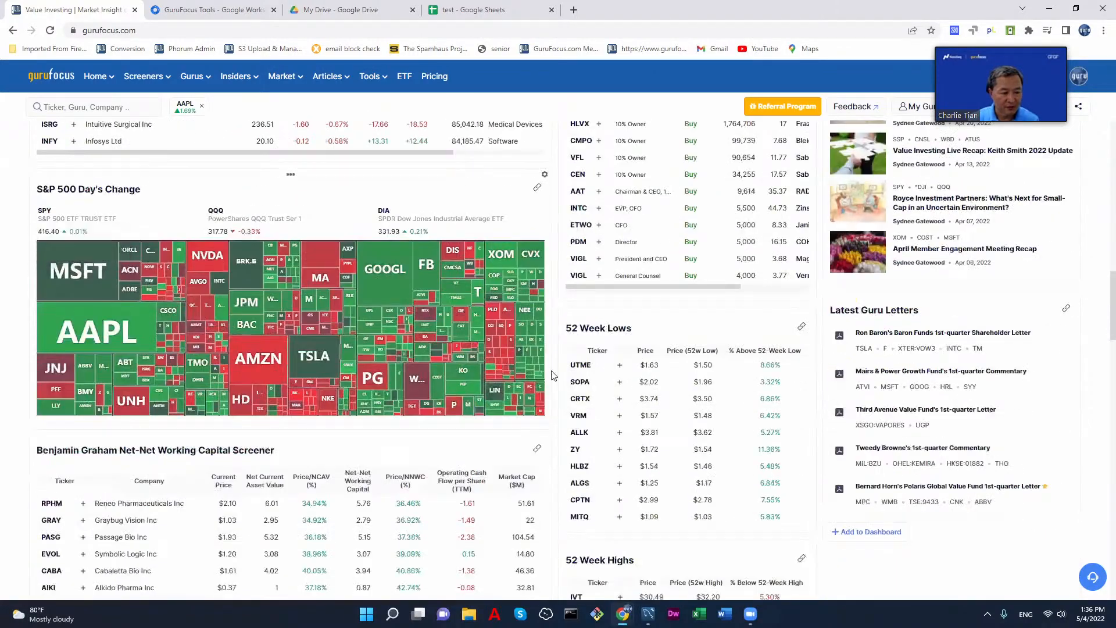
scroll(538, 394, down, 2)
scroll(542, 372, down, 2)
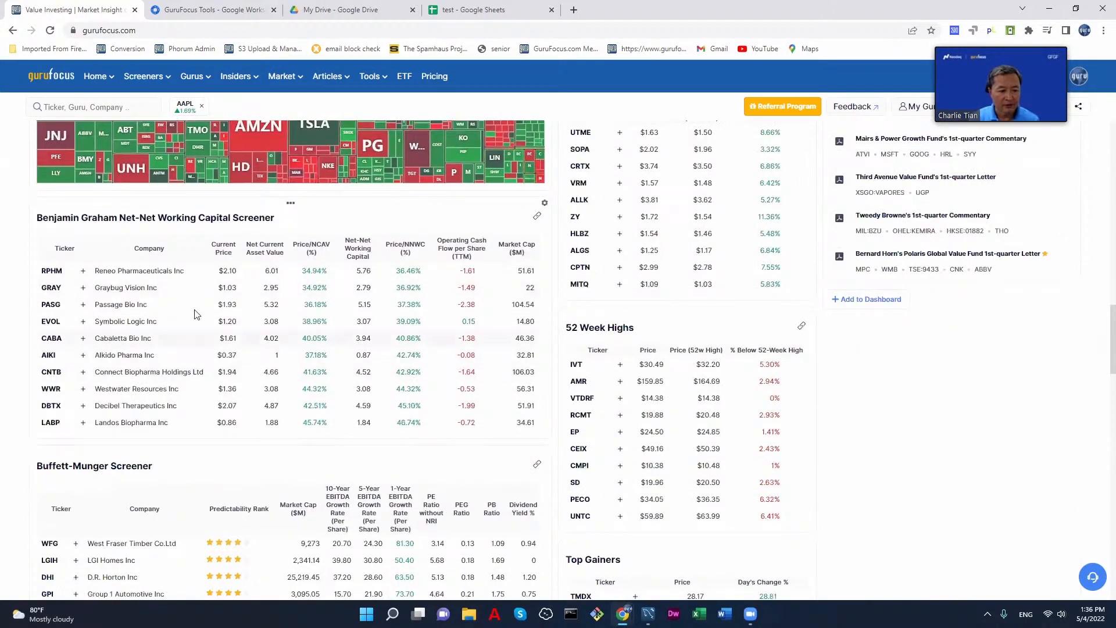
Step: Examine the overall Insider Trend chart over the 1-year, year-to-date, 5-year and 10-year ranges, including its most recent months
scroll(659, 371, up, 11)
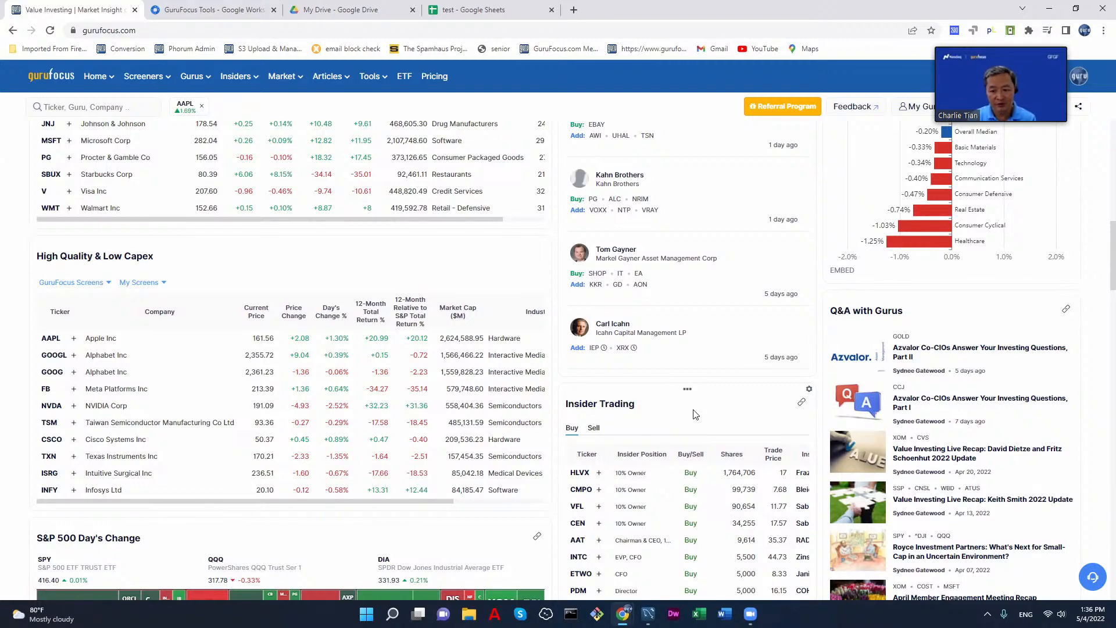
scroll(695, 414, up, 15)
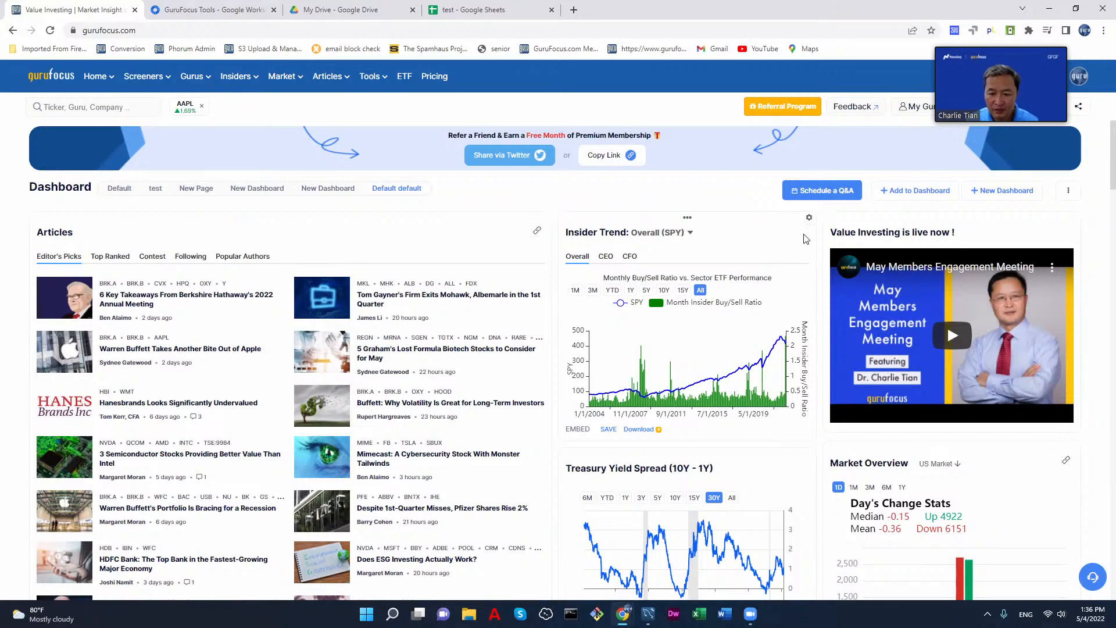
scroll(818, 314, down, 4)
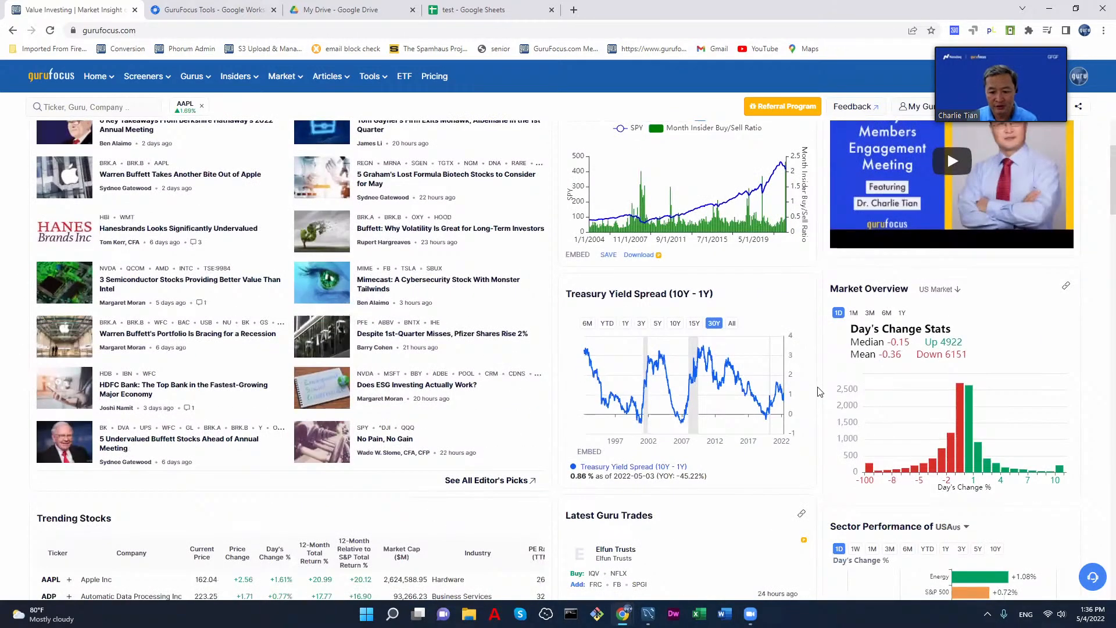
scroll(820, 391, up, 4)
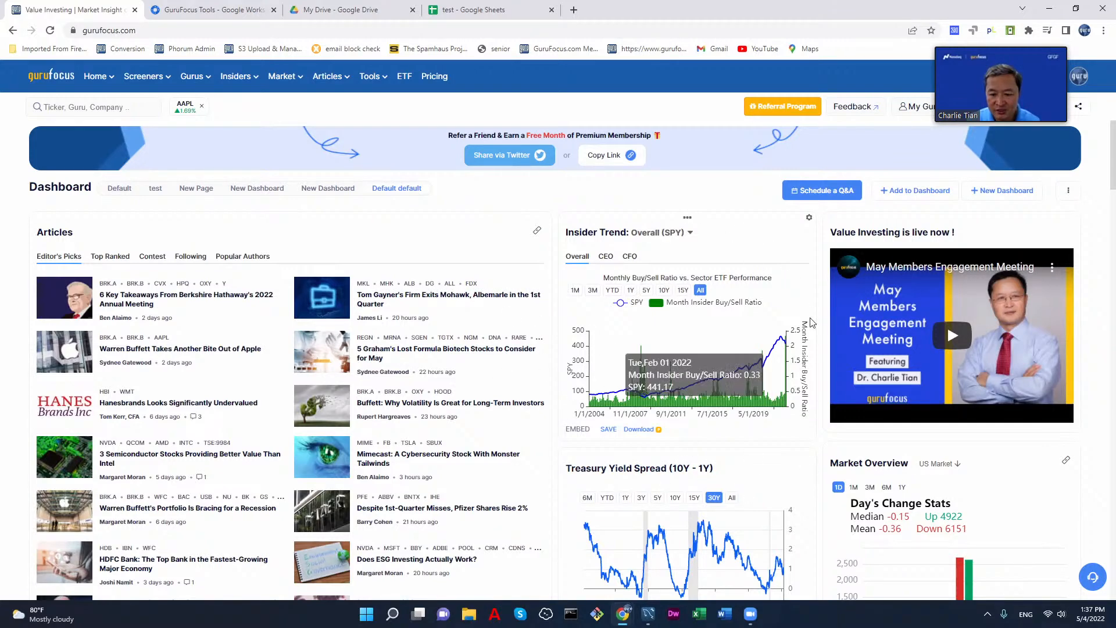
click(630, 290)
click(612, 290)
click(646, 291)
click(663, 290)
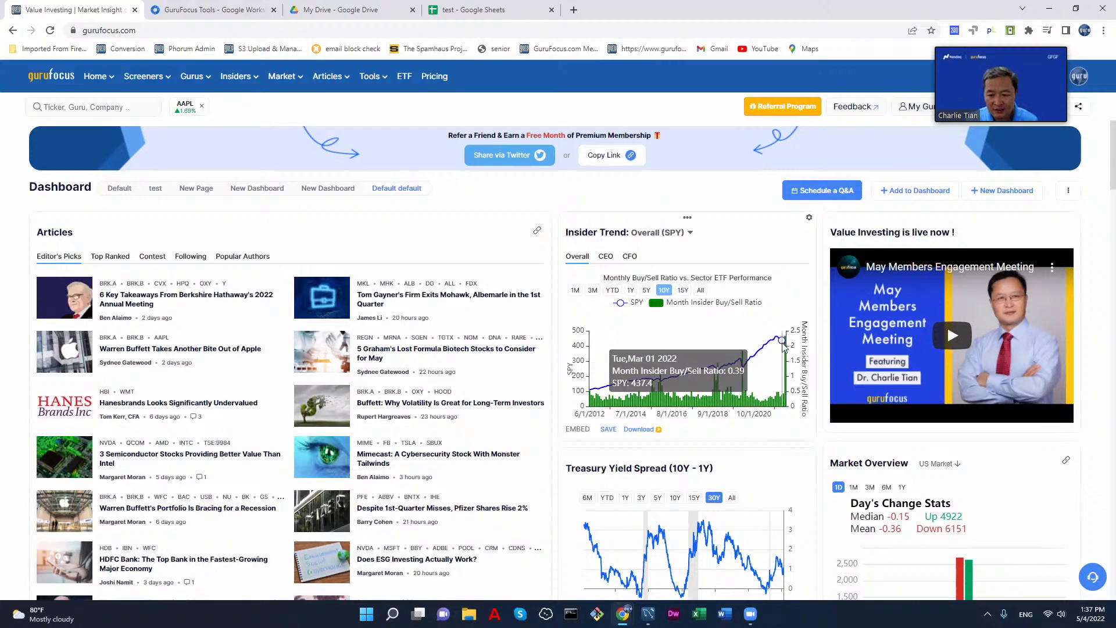
mouse_move(788, 346)
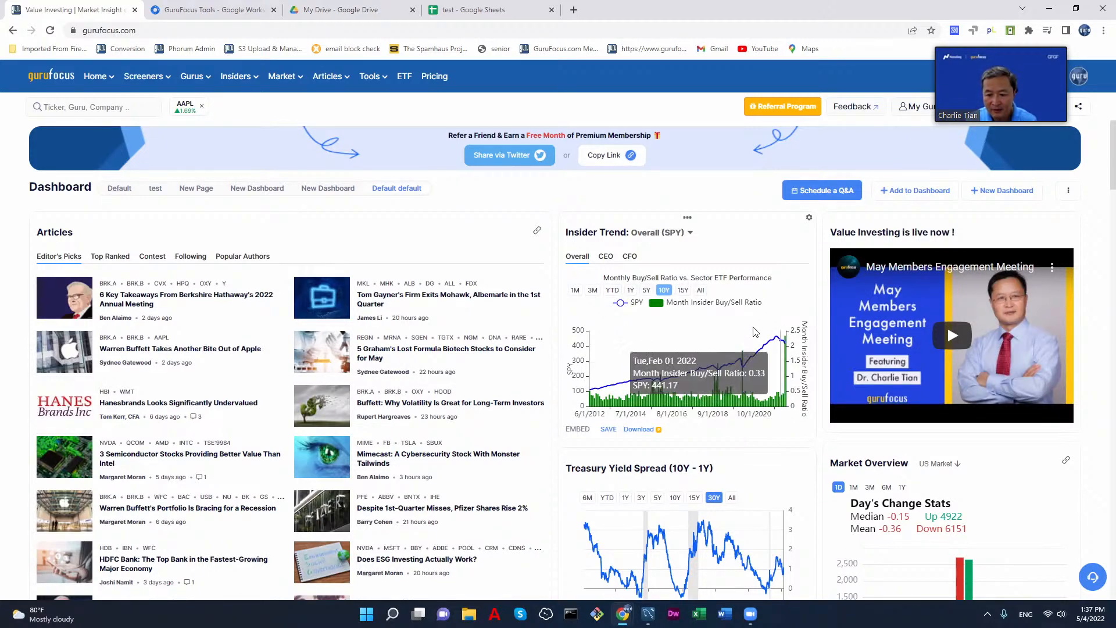
Step: Compare the overall insider buy/sell ratio with SPY over the YTD, 5Y, 10Y, 15Y and 1Y ranges, ending on 10Y
click(612, 290)
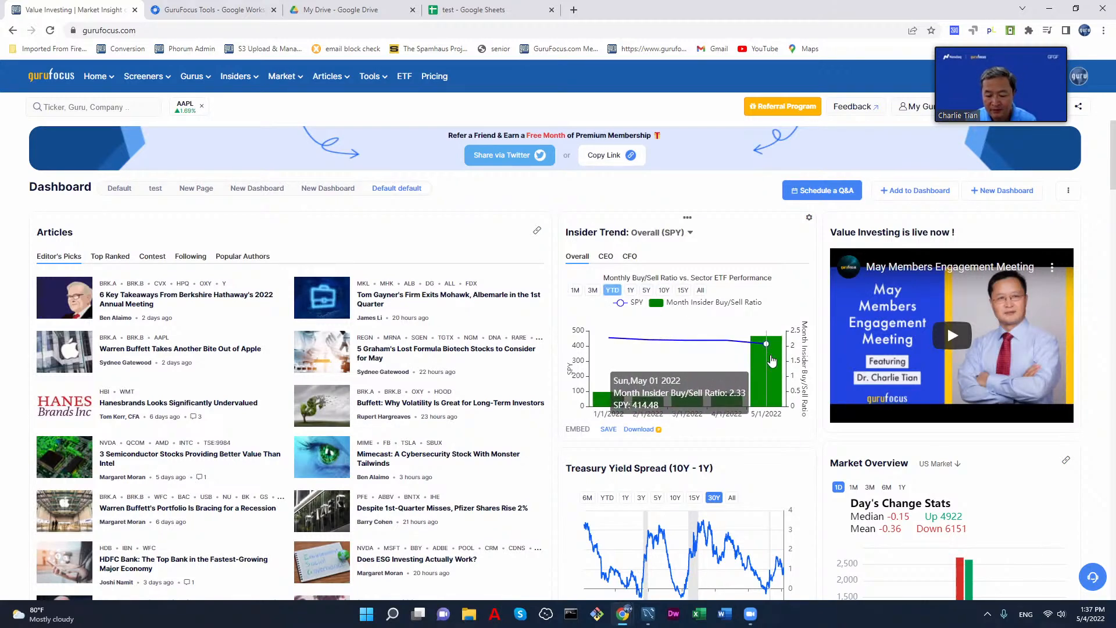
click(645, 291)
click(665, 292)
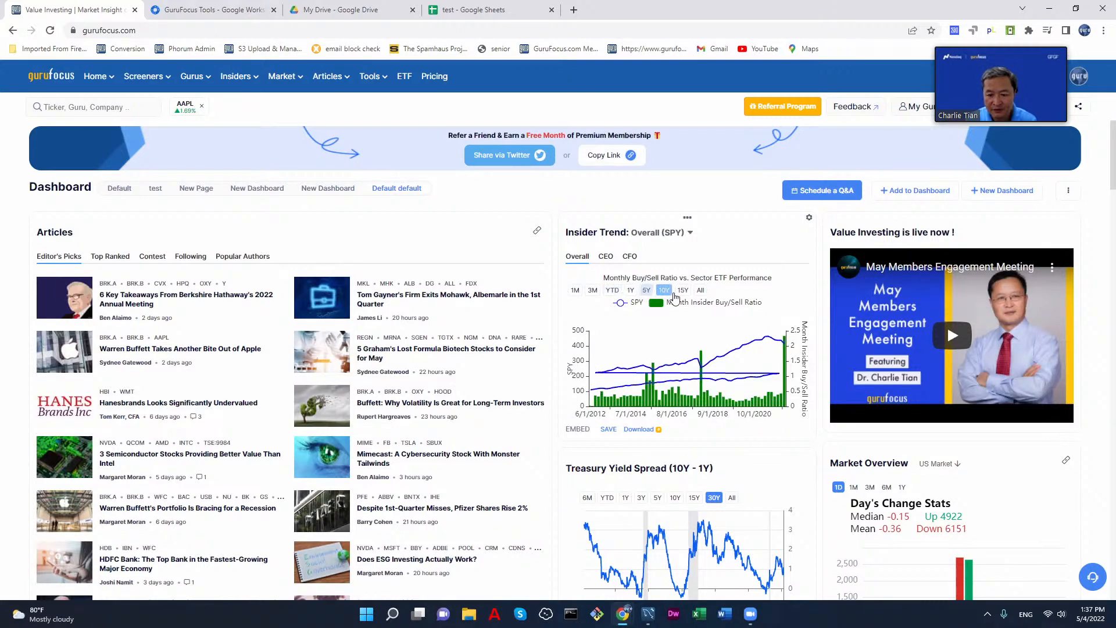
click(685, 294)
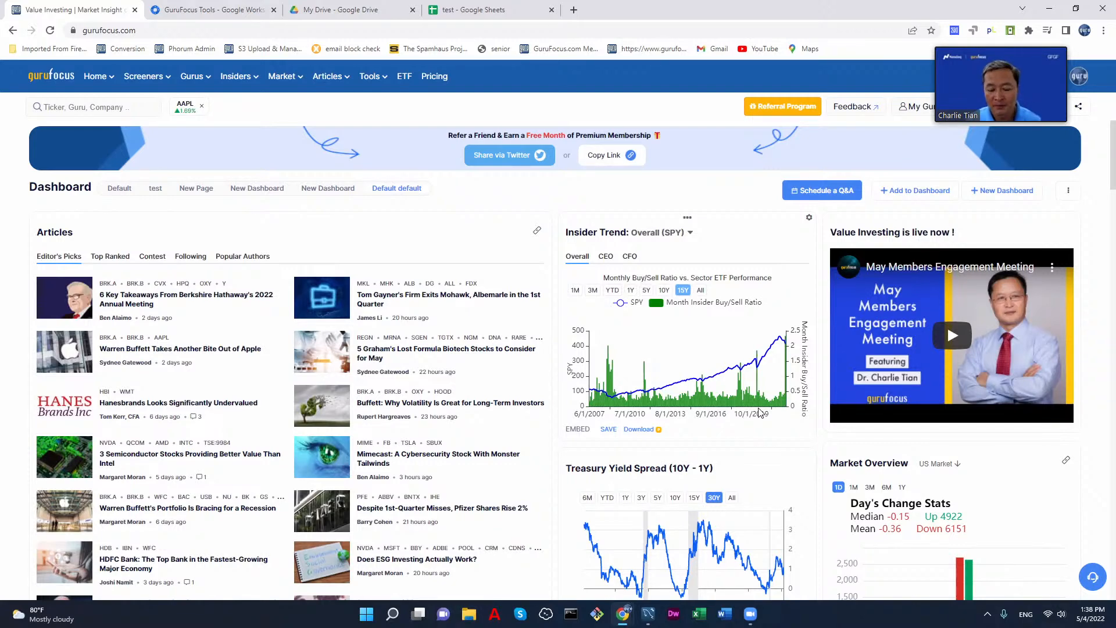
click(632, 292)
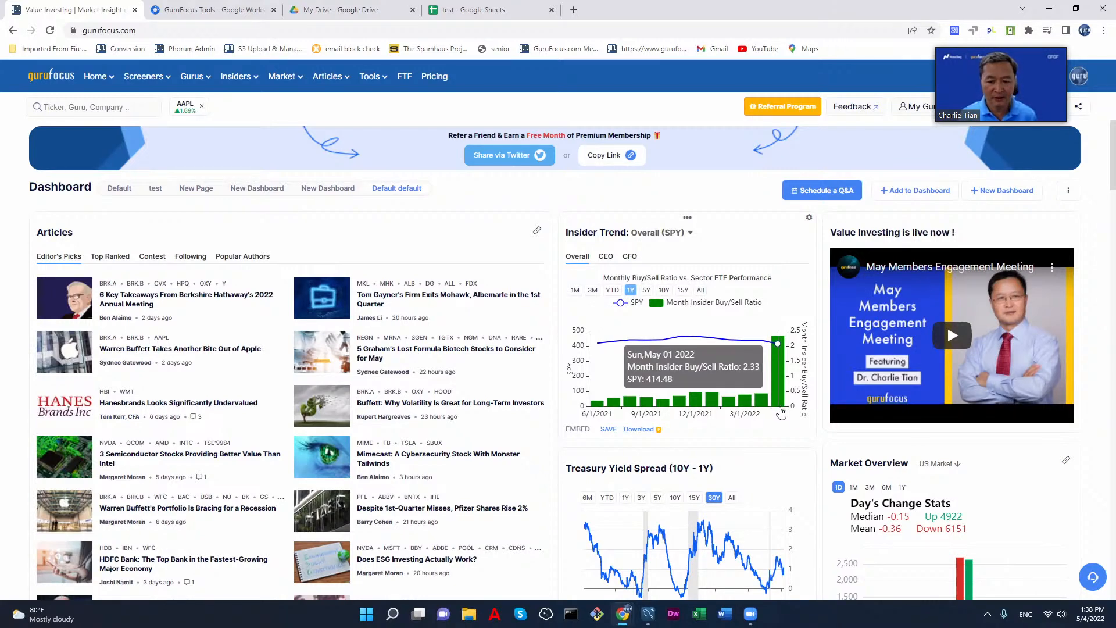
click(664, 290)
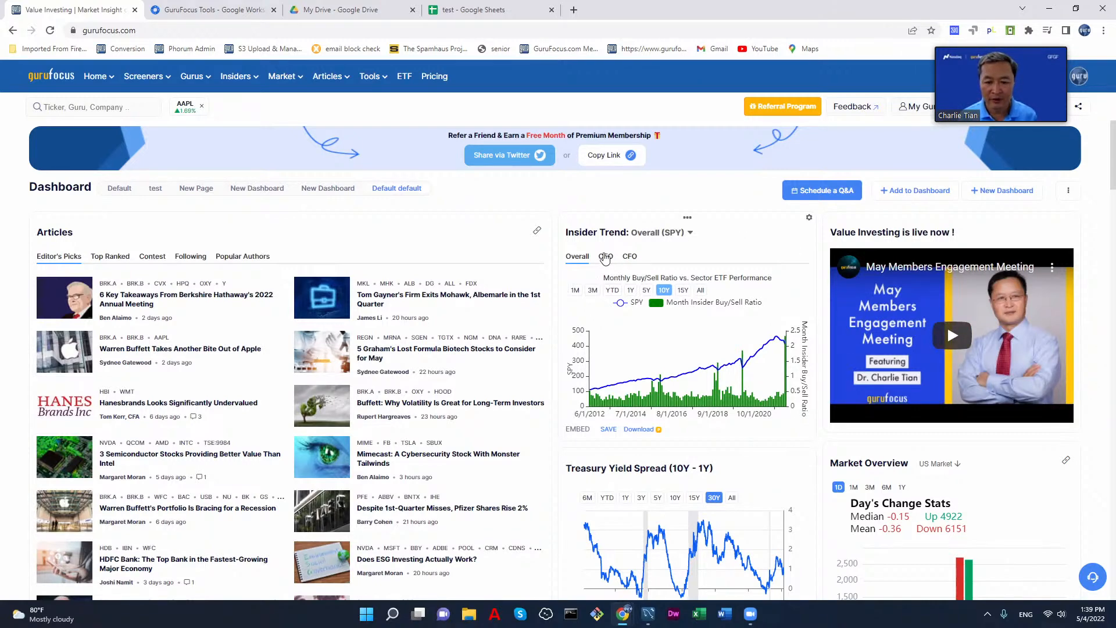
Step: Examine the CFO and CEO insider trends, viewing the CEO chart over 1, 5 and 10 years, and return to the Overall trend
click(605, 259)
click(629, 258)
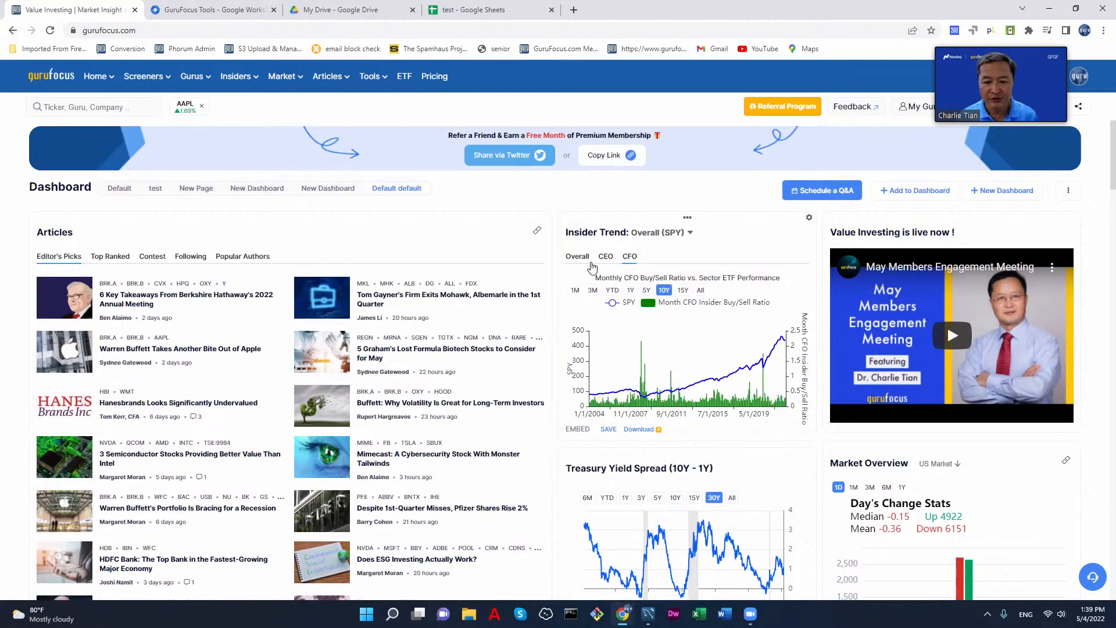
click(605, 260)
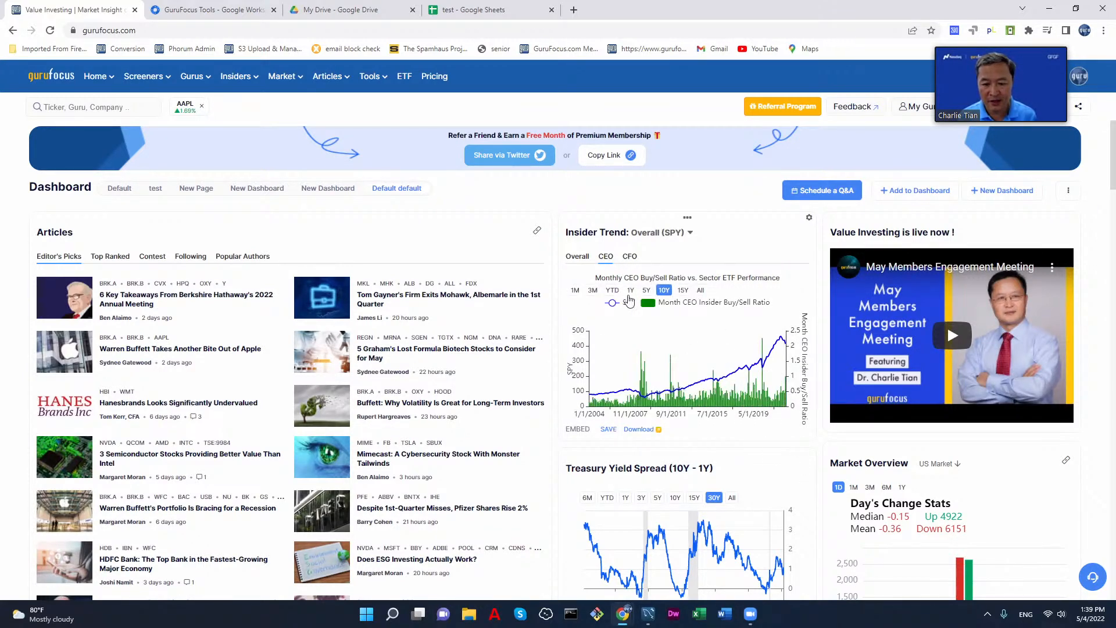
click(631, 290)
click(647, 290)
click(662, 291)
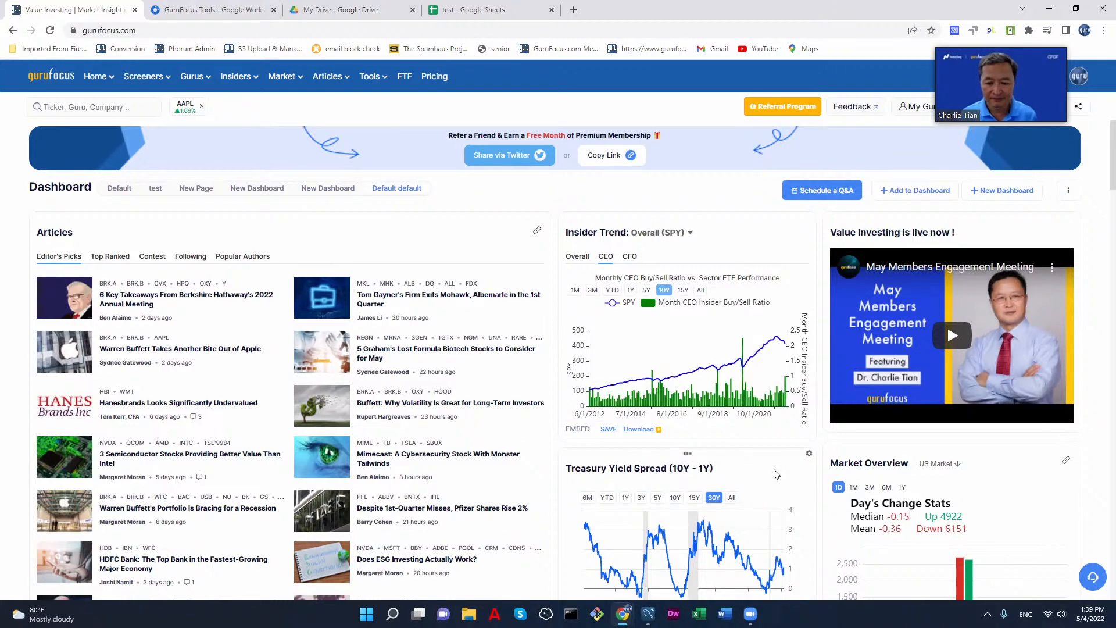
click(587, 259)
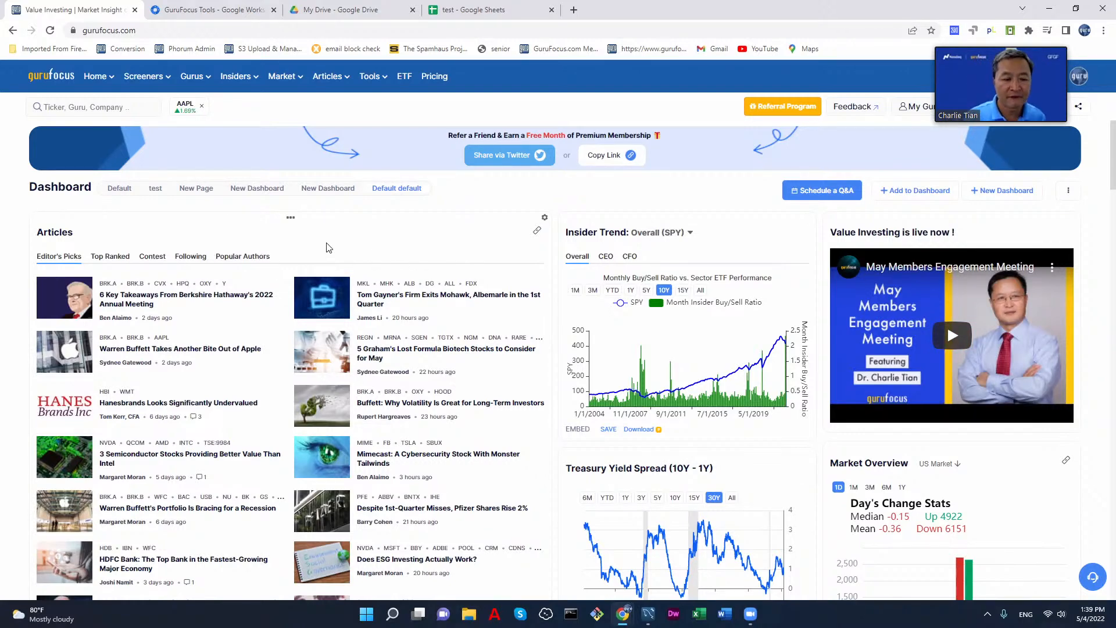
Step: Browse the Default, test, New Page and first New Dashboard dashboards, and open the second New Dashboard
click(119, 192)
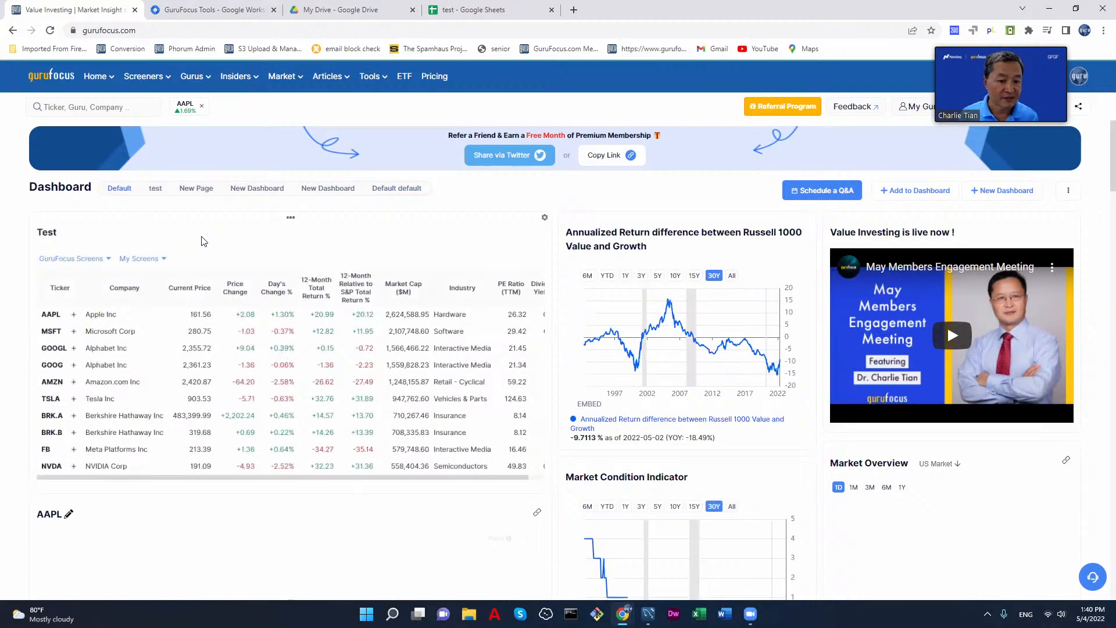
click(155, 192)
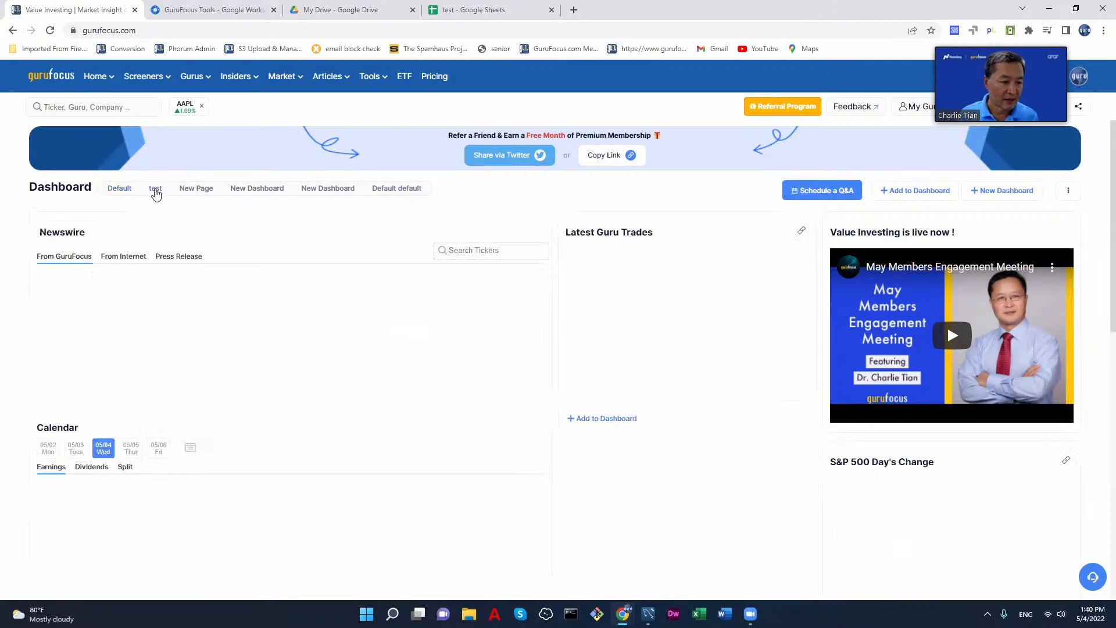
click(197, 191)
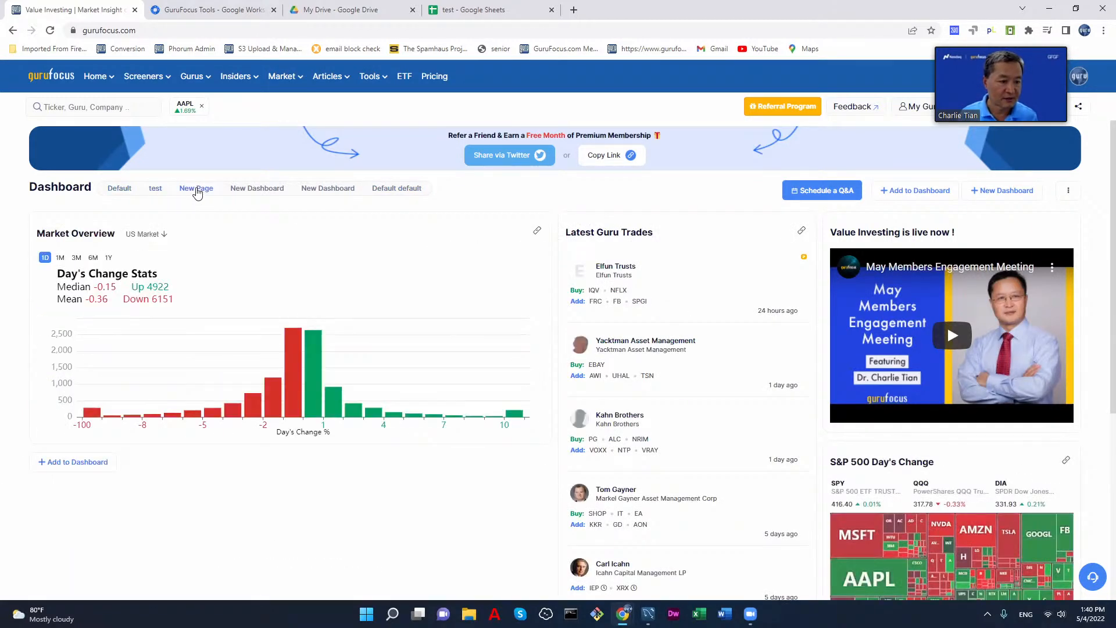
click(261, 189)
click(308, 192)
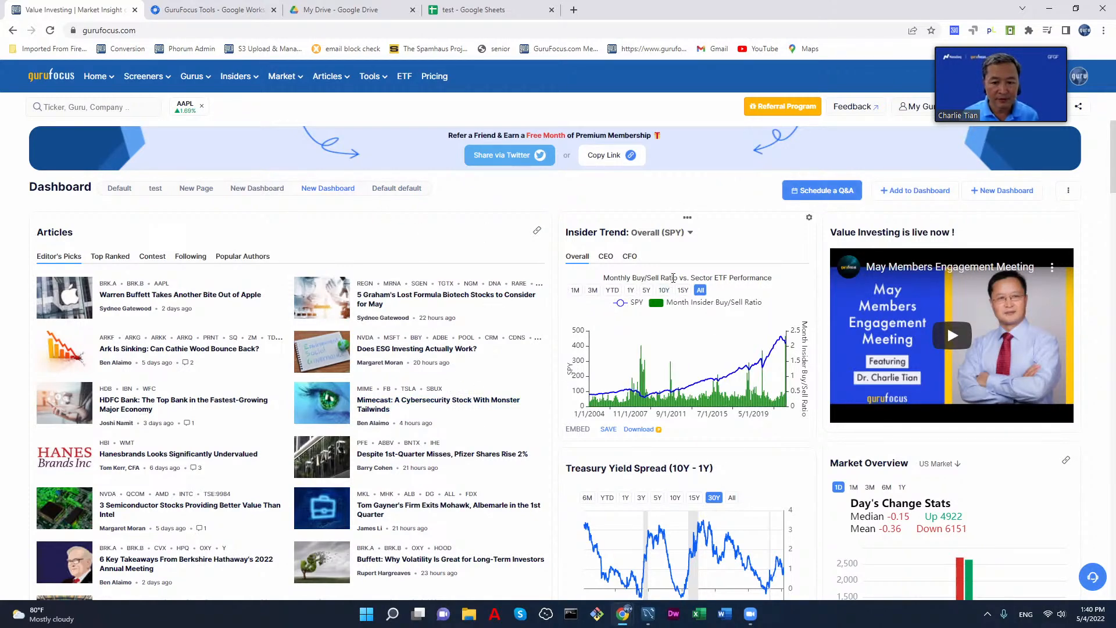
Step: Move the Insider Trend widget from the middle column to the wide column, above the Articles widget
drag(686, 217, 333, 232)
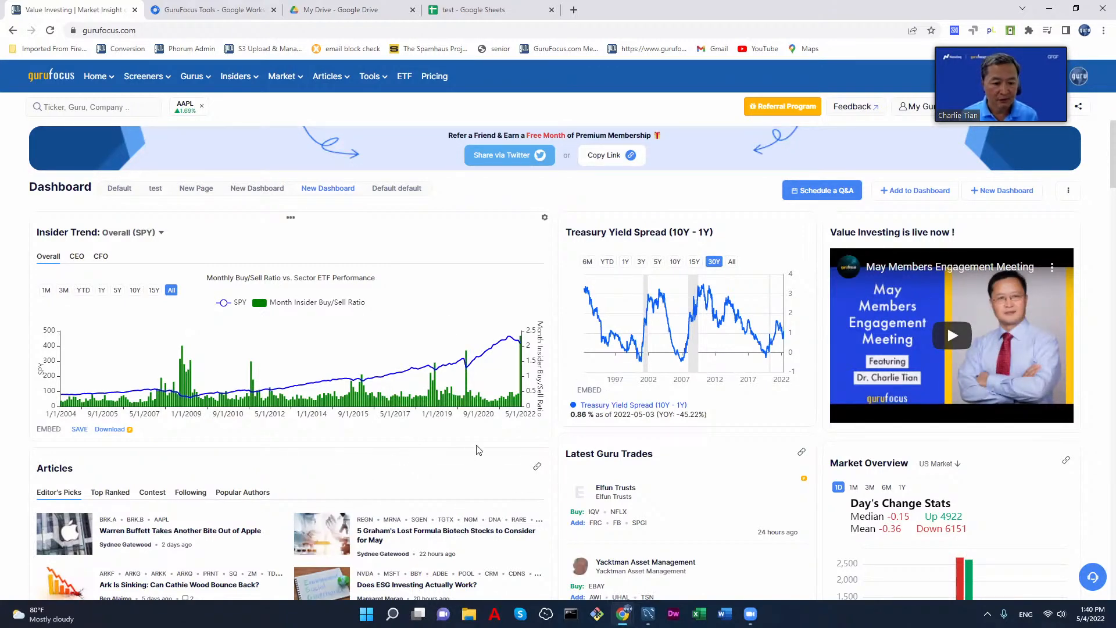
scroll(477, 448, down, 2)
scroll(661, 355, up, 2)
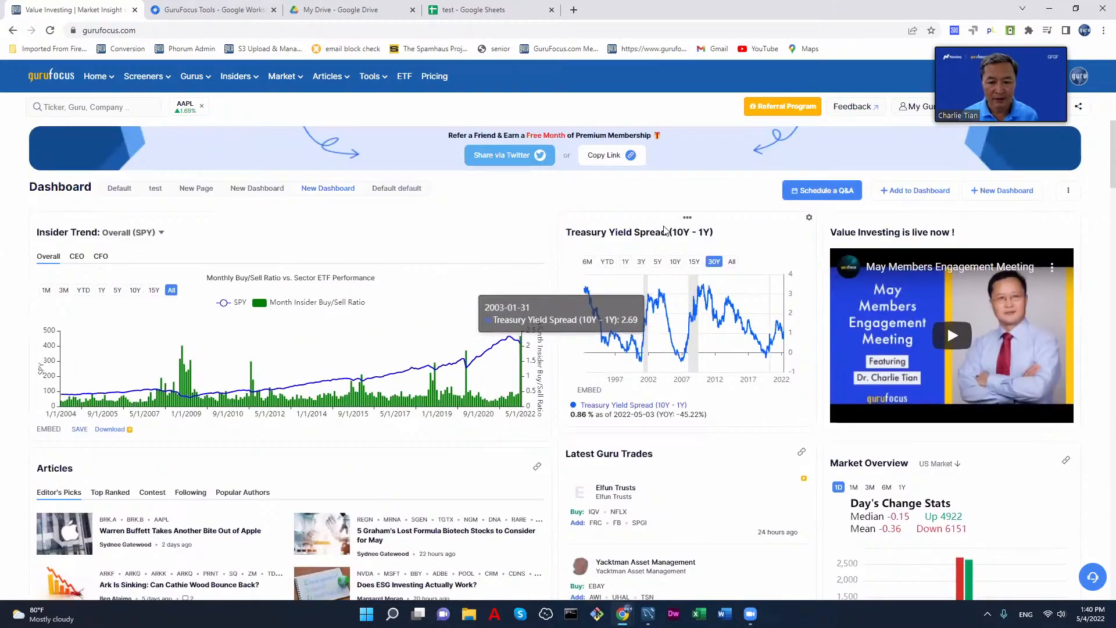
Step: Move the Treasury Yield Spread (10Y - 1Y) widget to the wide column, between Insider Trend and Articles
drag(658, 221, 302, 448)
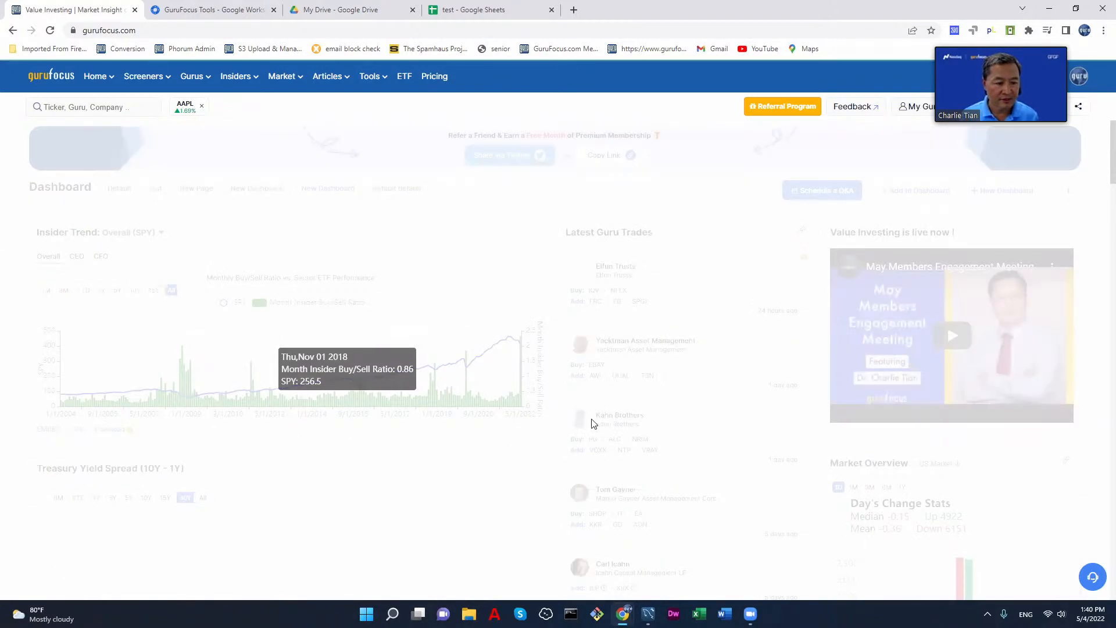
scroll(601, 422, down, 4)
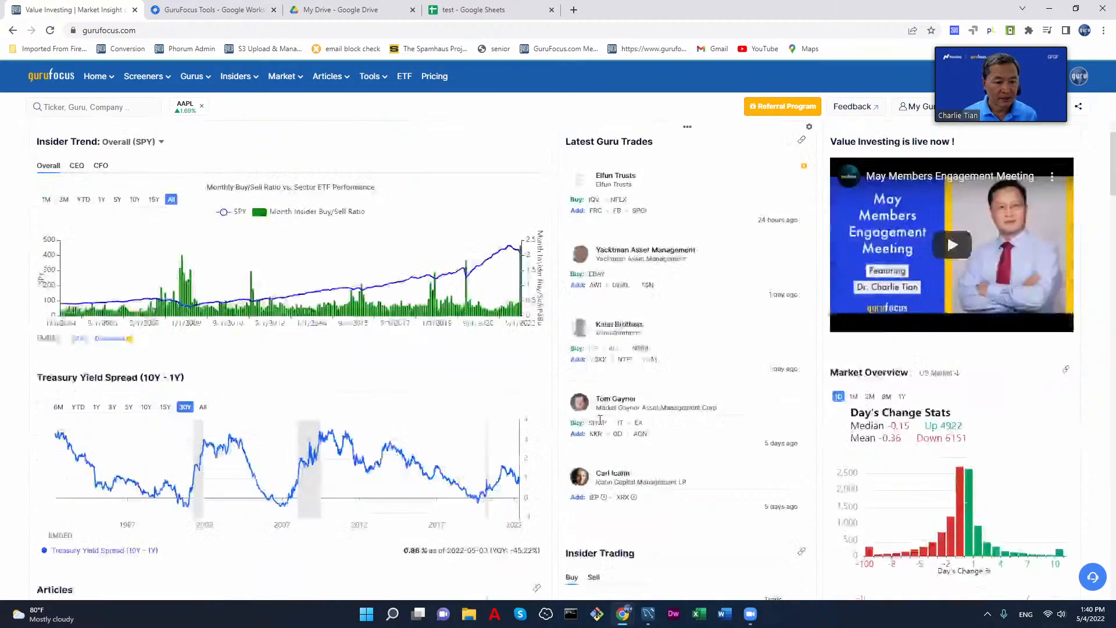
scroll(601, 425, up, 4)
scroll(604, 420, down, 3)
scroll(604, 421, up, 3)
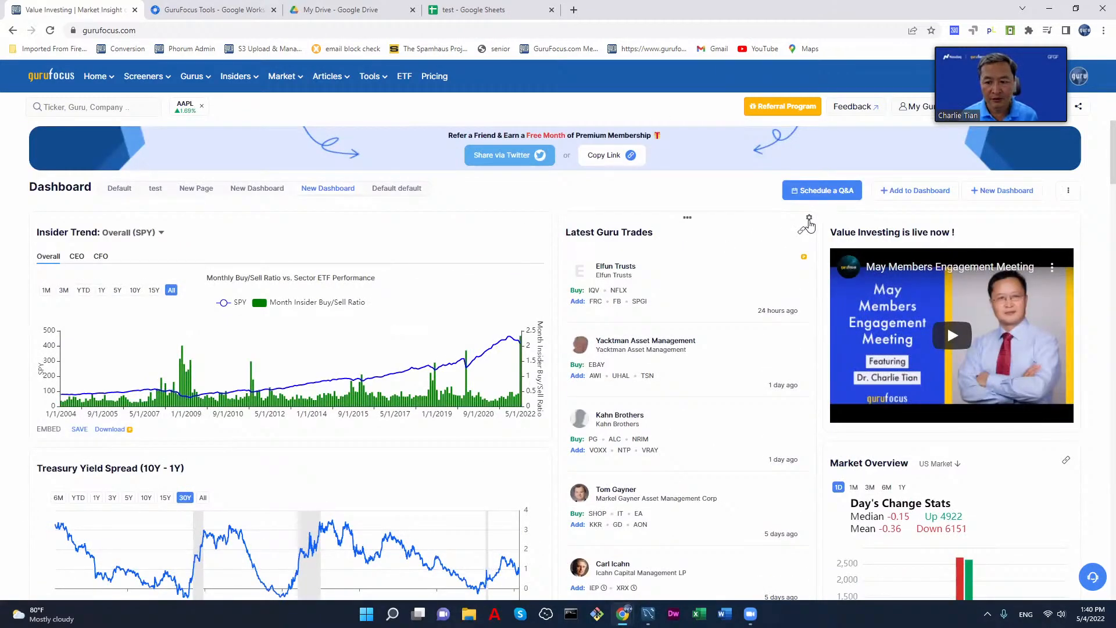
Step: Remove the Latest Guru Trades widget and move the Insider Trading widget above Insider Trend in the wide column
click(799, 239)
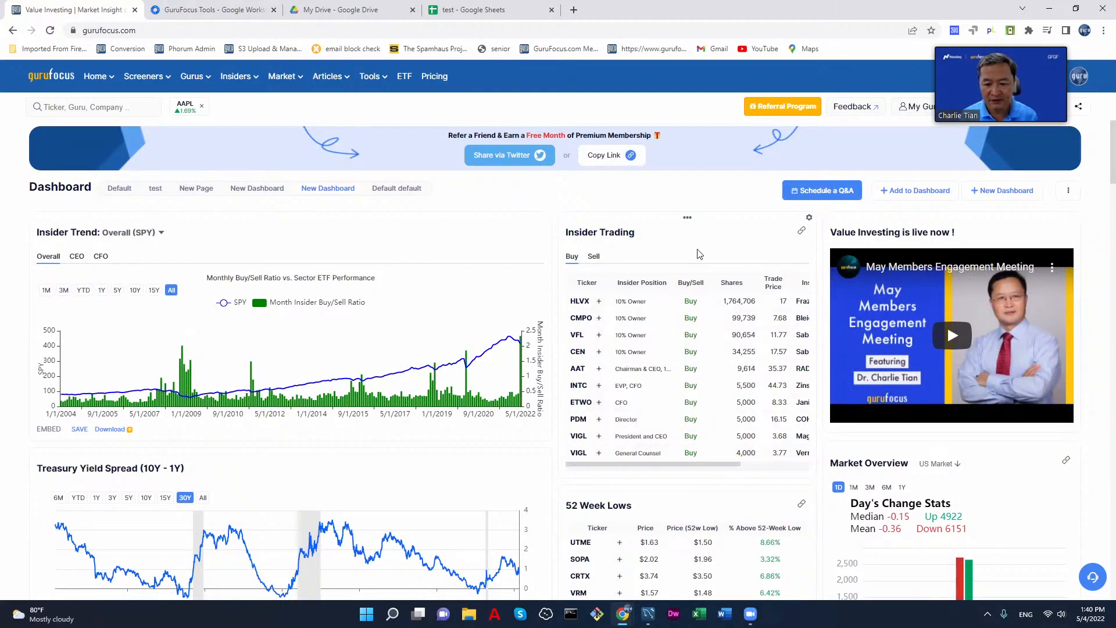
drag(687, 220, 281, 267)
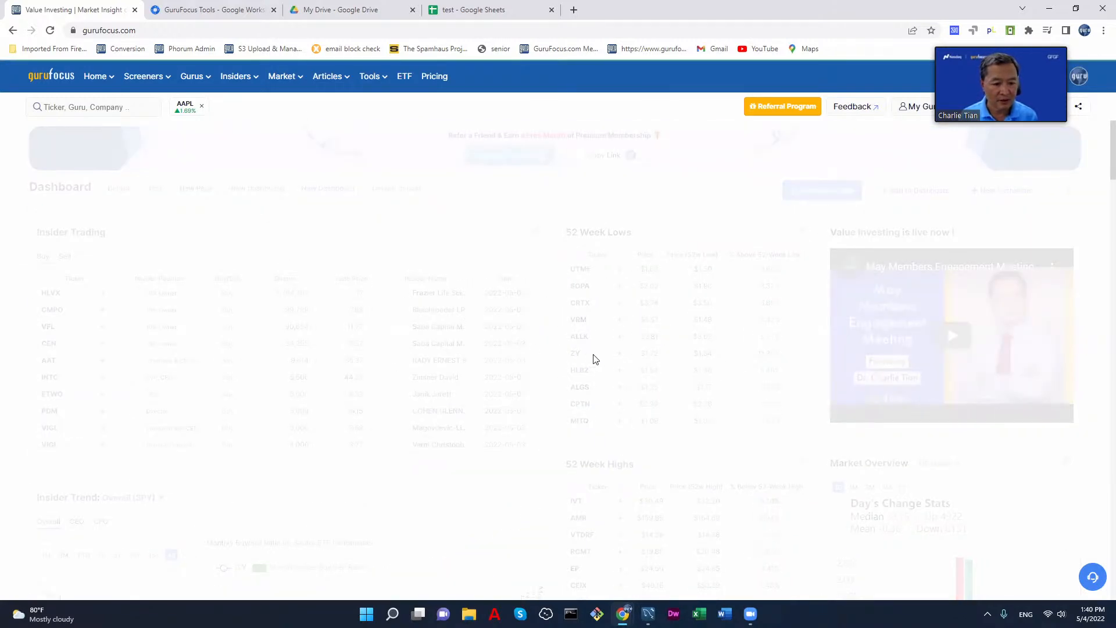
scroll(608, 346, down, 1)
scroll(608, 346, down, 3)
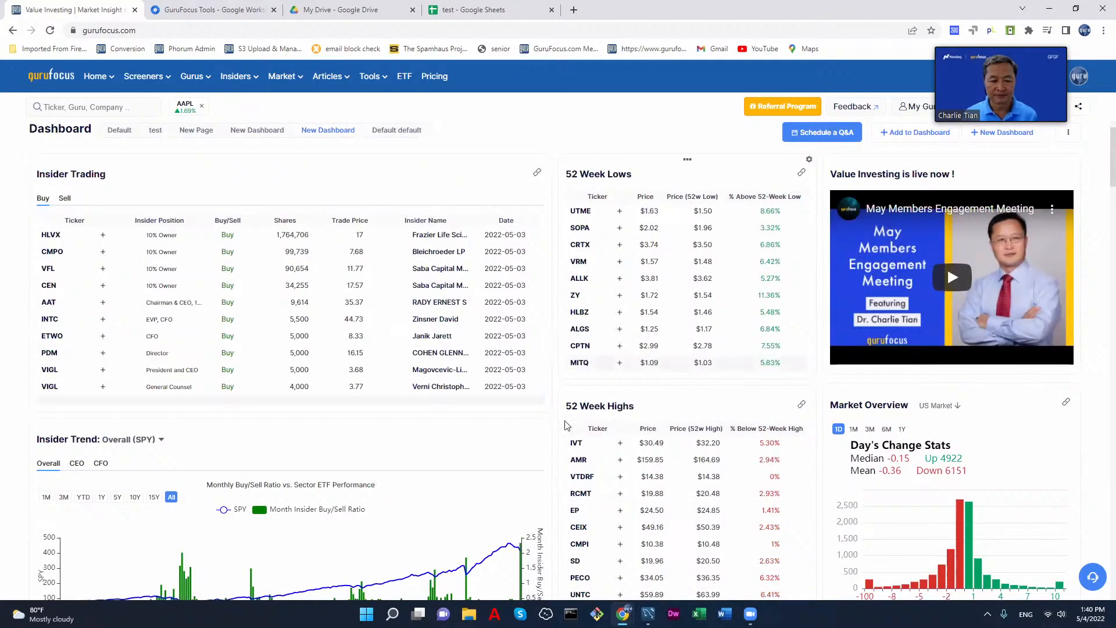
scroll(472, 440, down, 9)
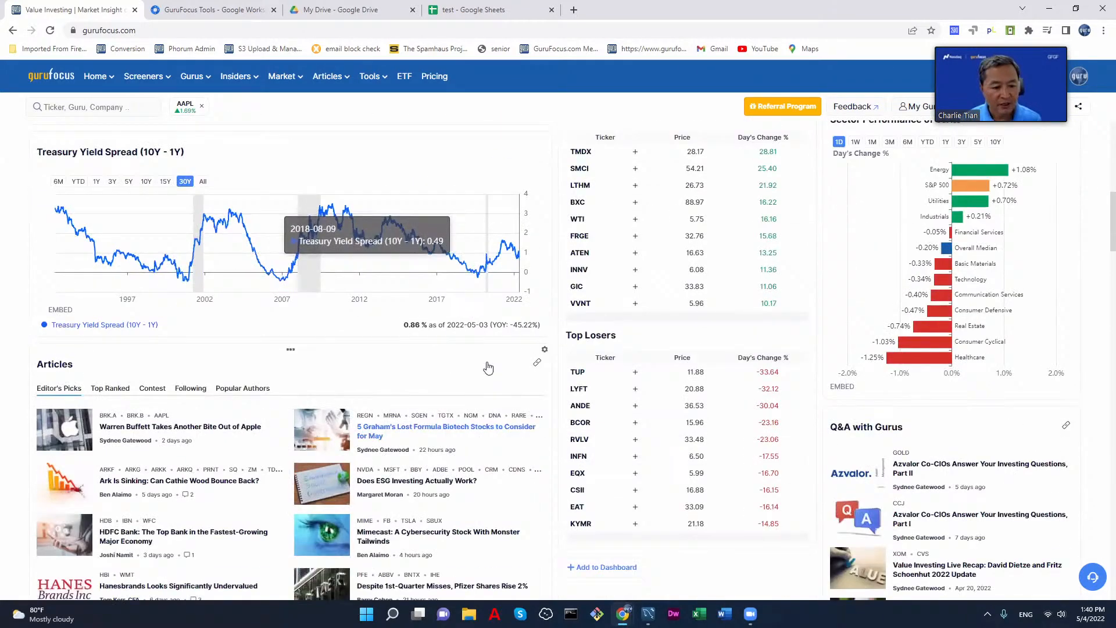
scroll(482, 384, down, 5)
scroll(447, 302, up, 10)
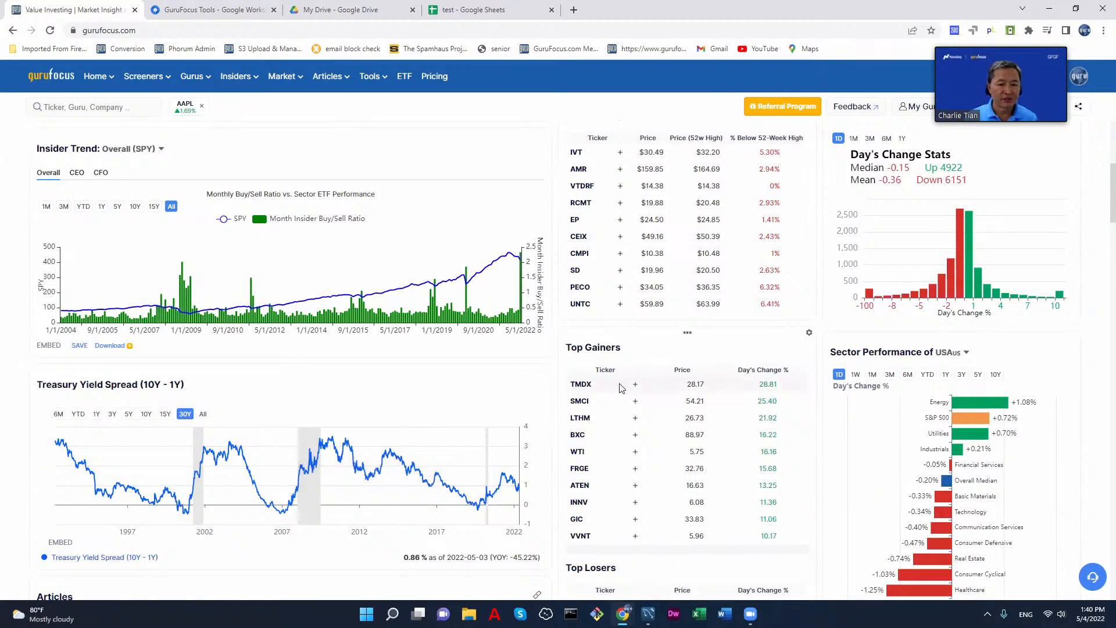
scroll(621, 387, up, 6)
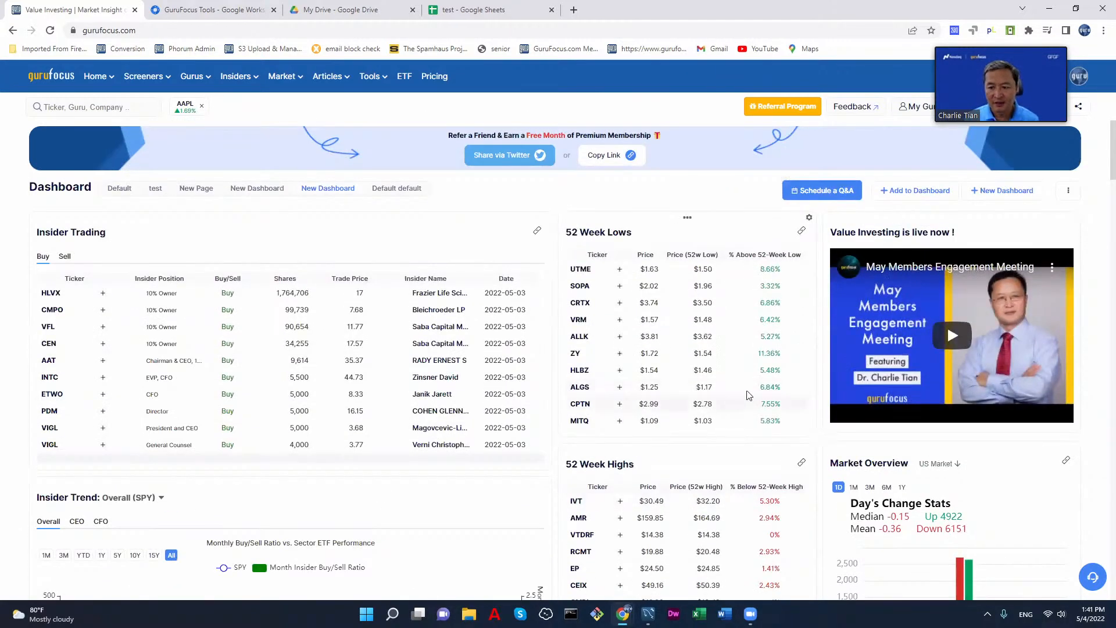
Step: Add another Screener widget to the dashboard from the general sections and finish editing the sections
click(923, 190)
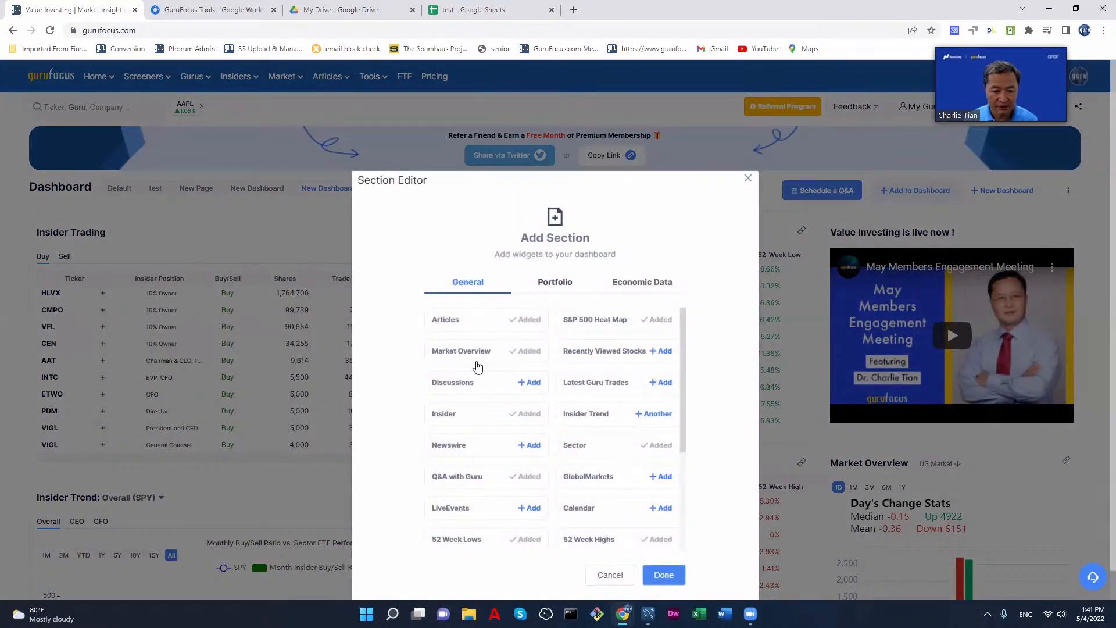
scroll(520, 437, down, 3)
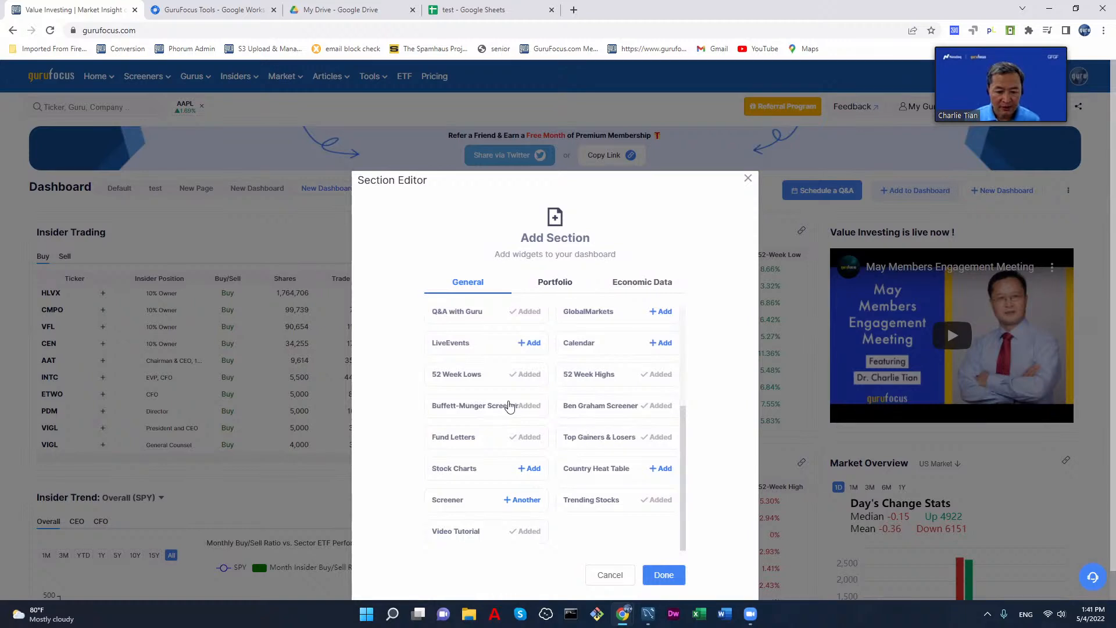
scroll(545, 414, up, 1)
scroll(567, 433, down, 1)
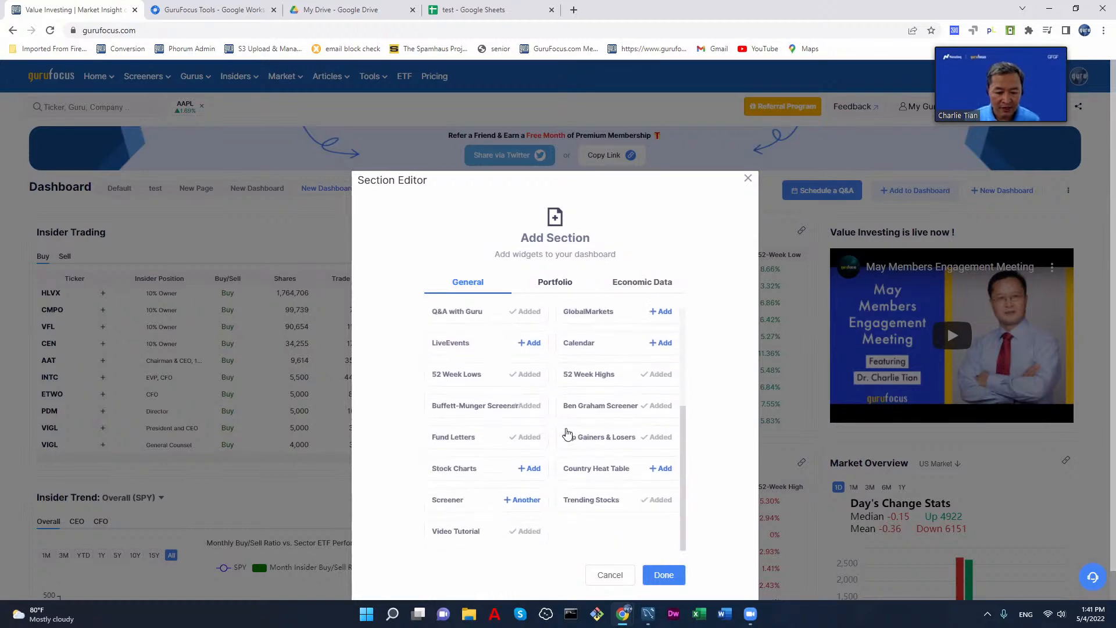
click(521, 503)
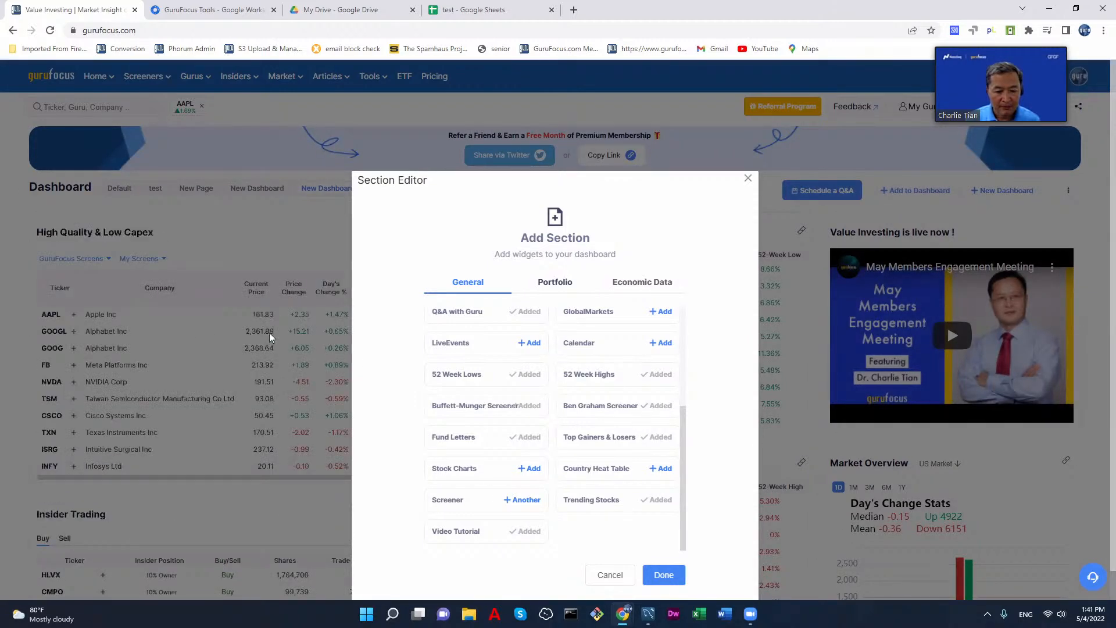
click(661, 573)
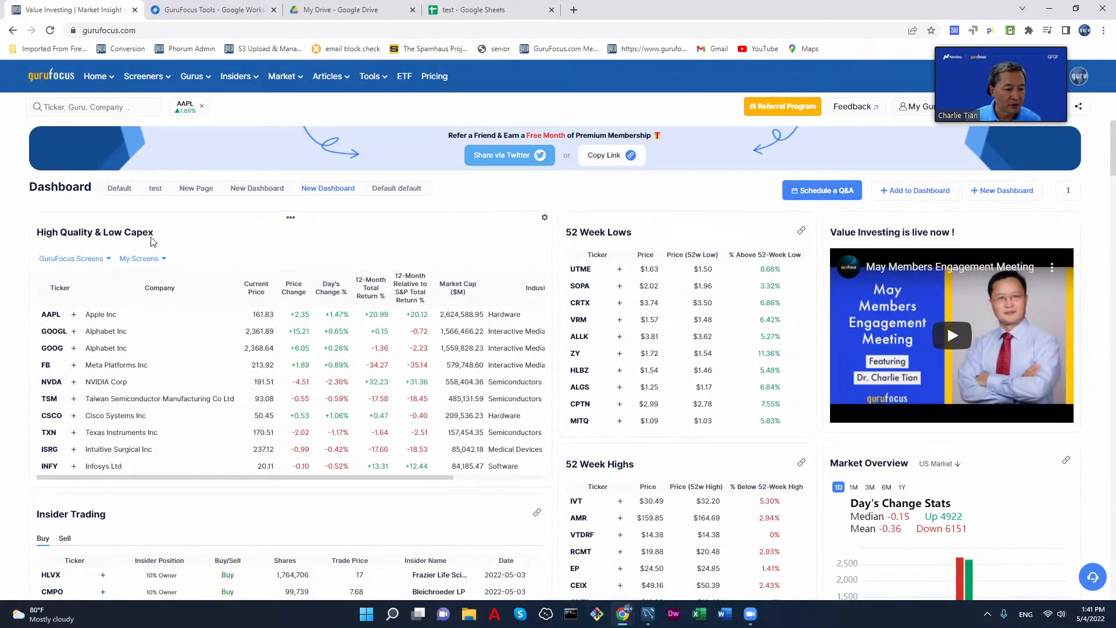
Step: Switch the High Quality & Low Capex screener widget to the GuruFocus screen Fast Growers
click(95, 260)
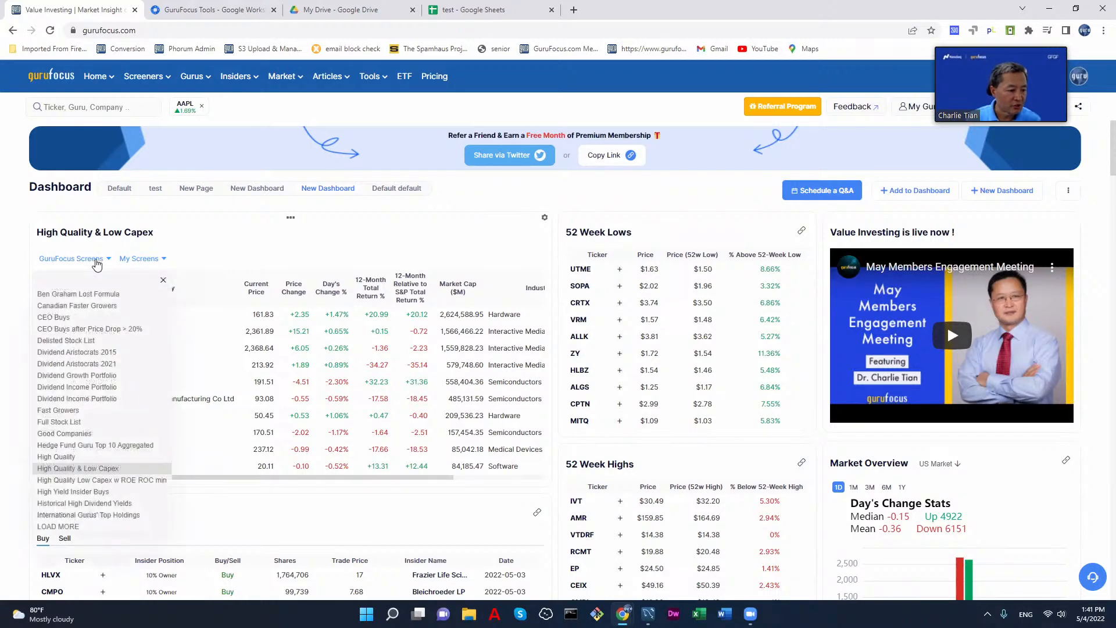
click(87, 409)
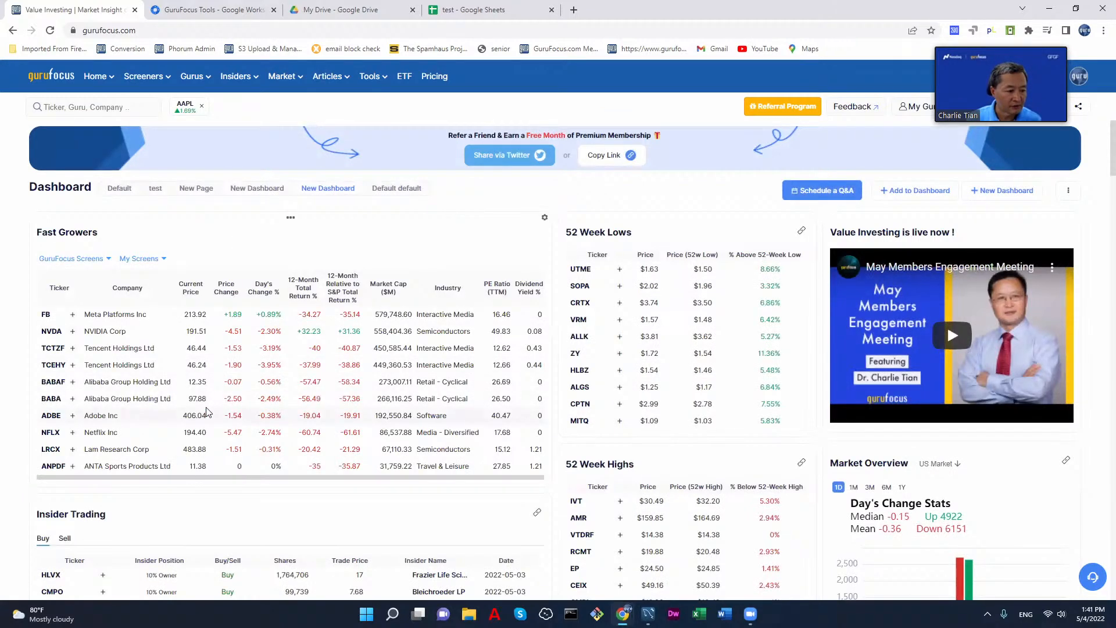
scroll(207, 411, down, 1)
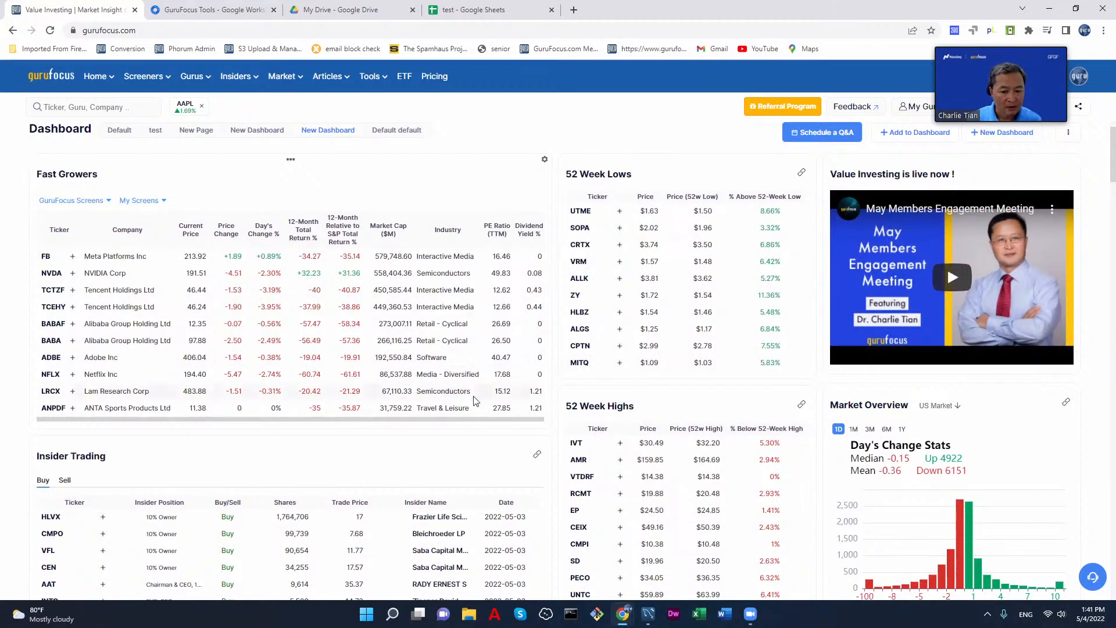
Step: View the list of saved personal screens available for the Fast Growers widget, leaving the selected screen as is
click(144, 201)
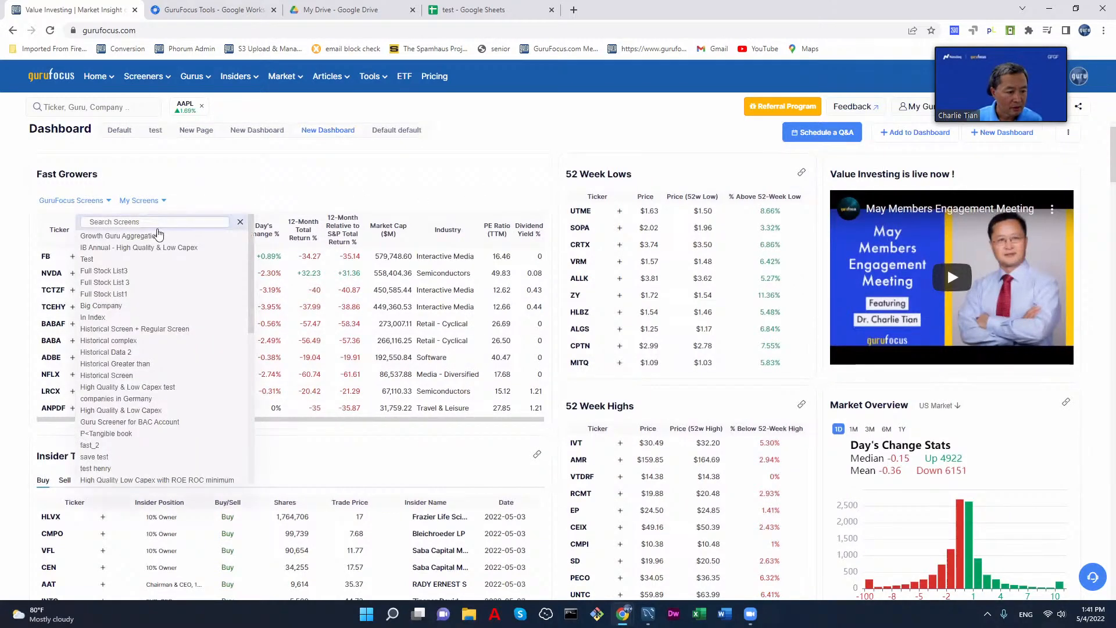
click(271, 194)
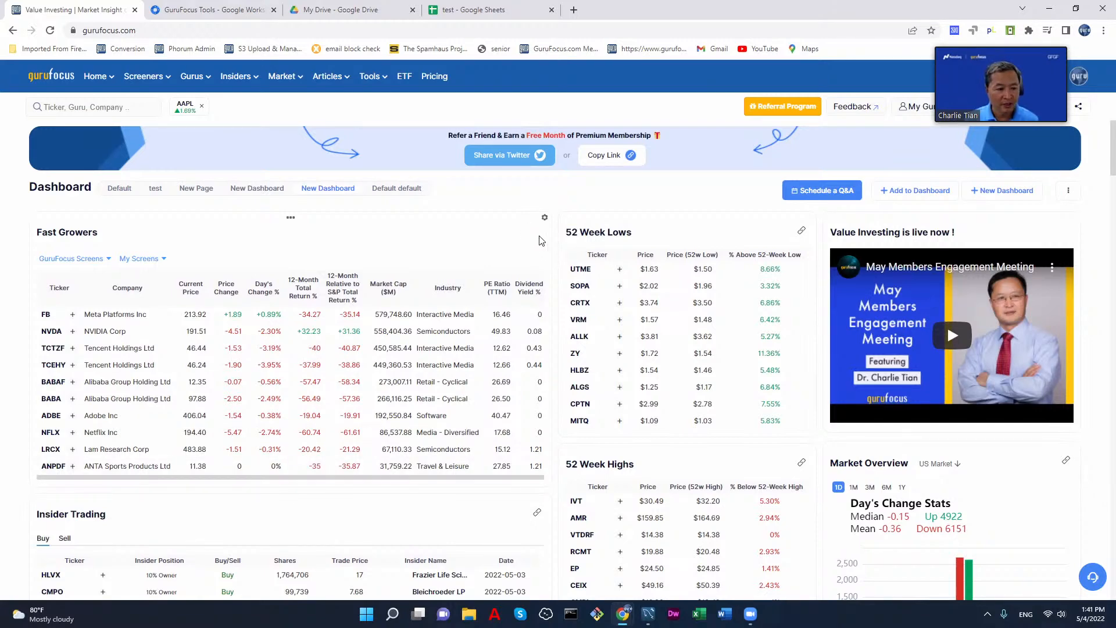
scroll(541, 240, down, 10)
scroll(530, 257, up, 10)
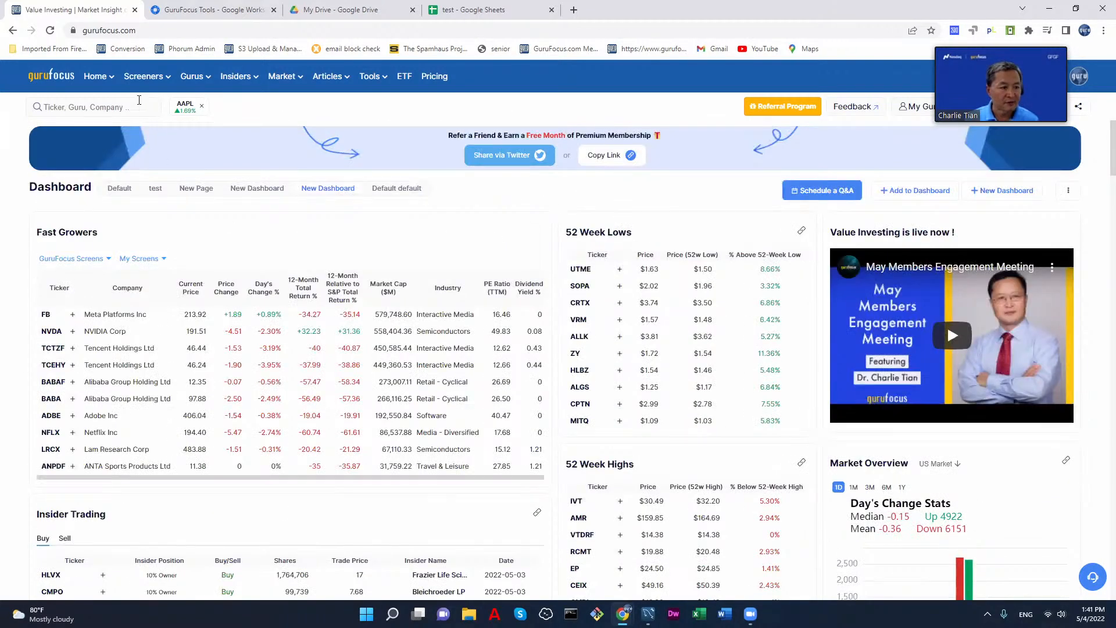
mouse_move(144, 76)
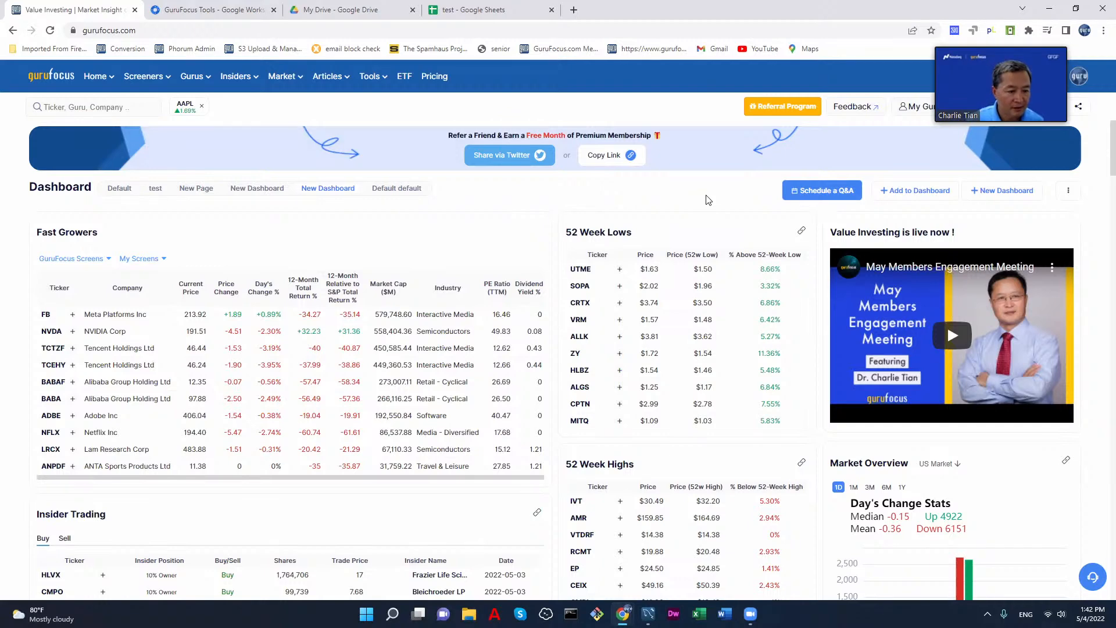
Step: Add the Core, Dividend portfolio and Cigarette stocks portfolio widgets to the dashboard and finish editing the sections
click(921, 190)
click(563, 283)
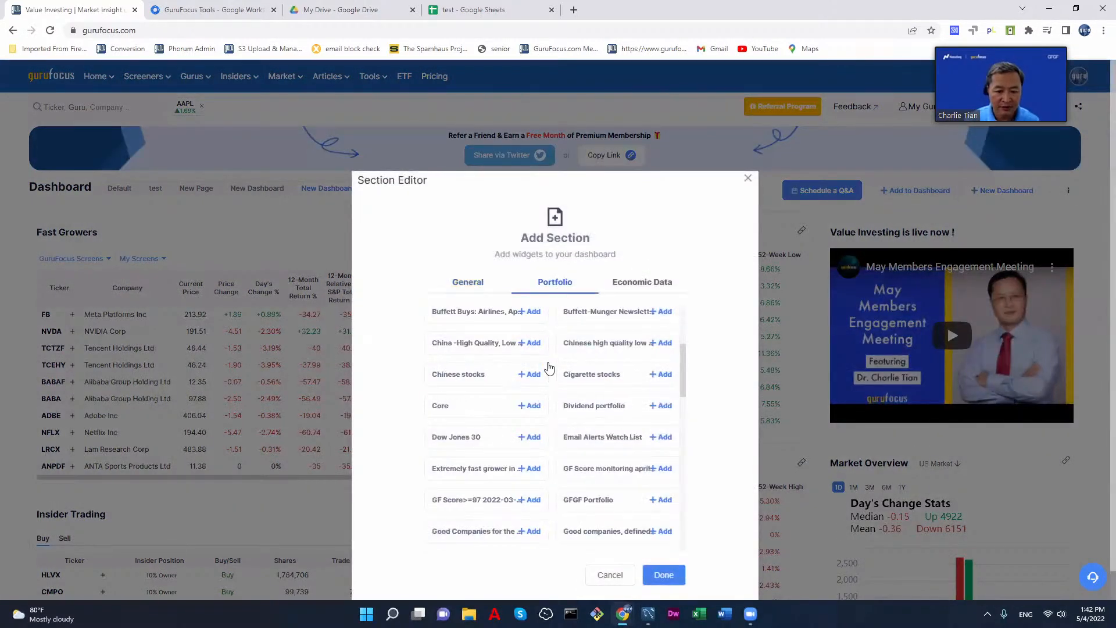
scroll(546, 363, down, 5)
scroll(542, 365, down, 5)
scroll(552, 378, up, 8)
scroll(555, 382, up, 3)
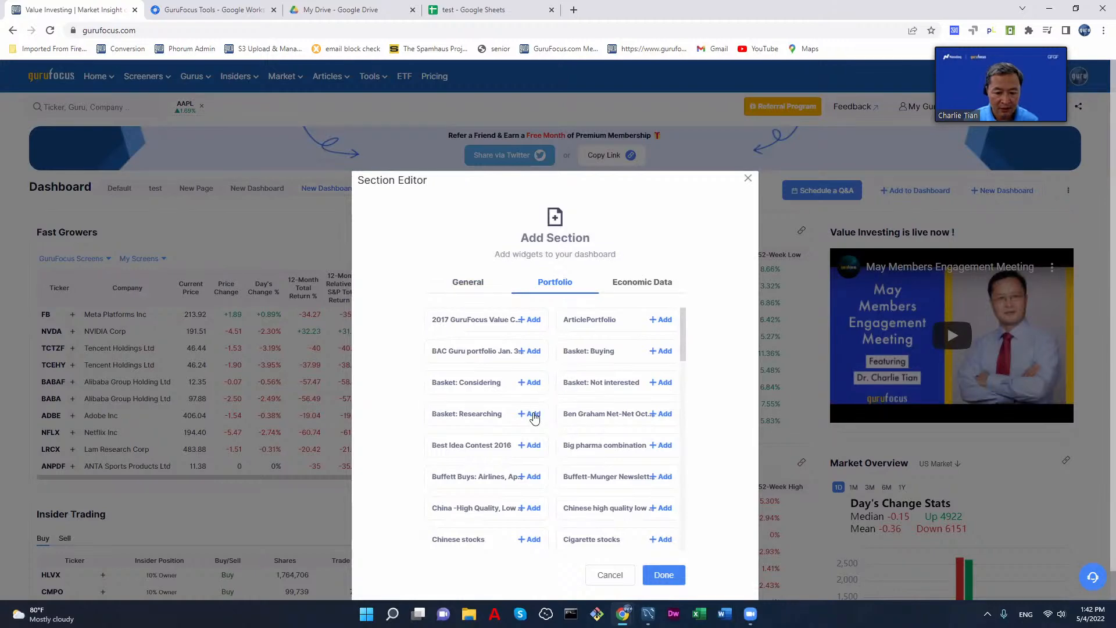
scroll(536, 438, down, 1)
scroll(536, 437, down, 2)
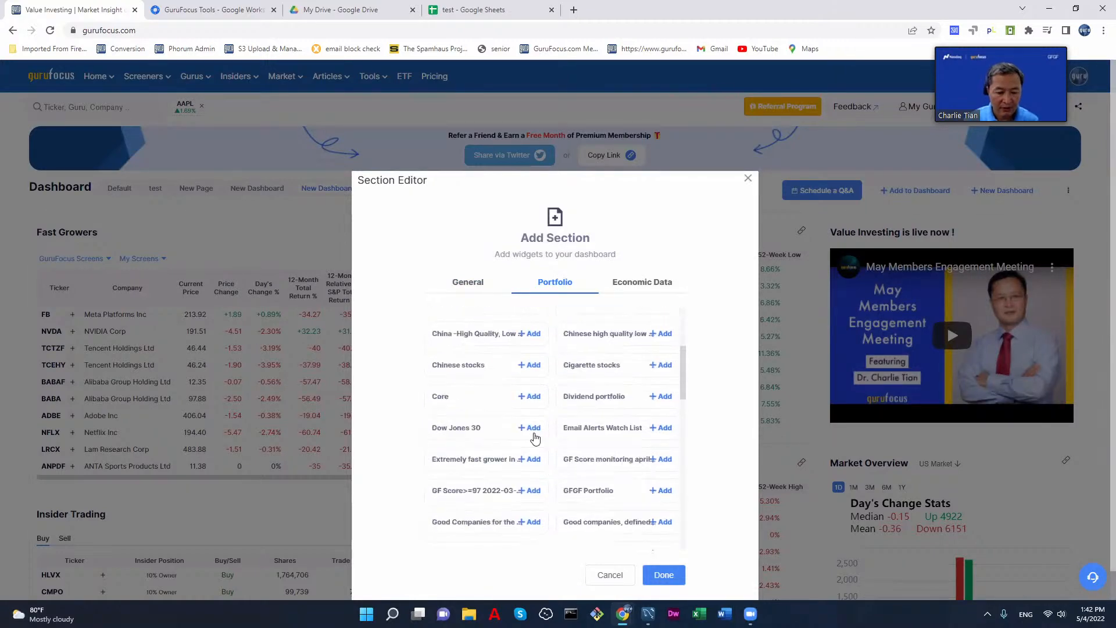
click(530, 396)
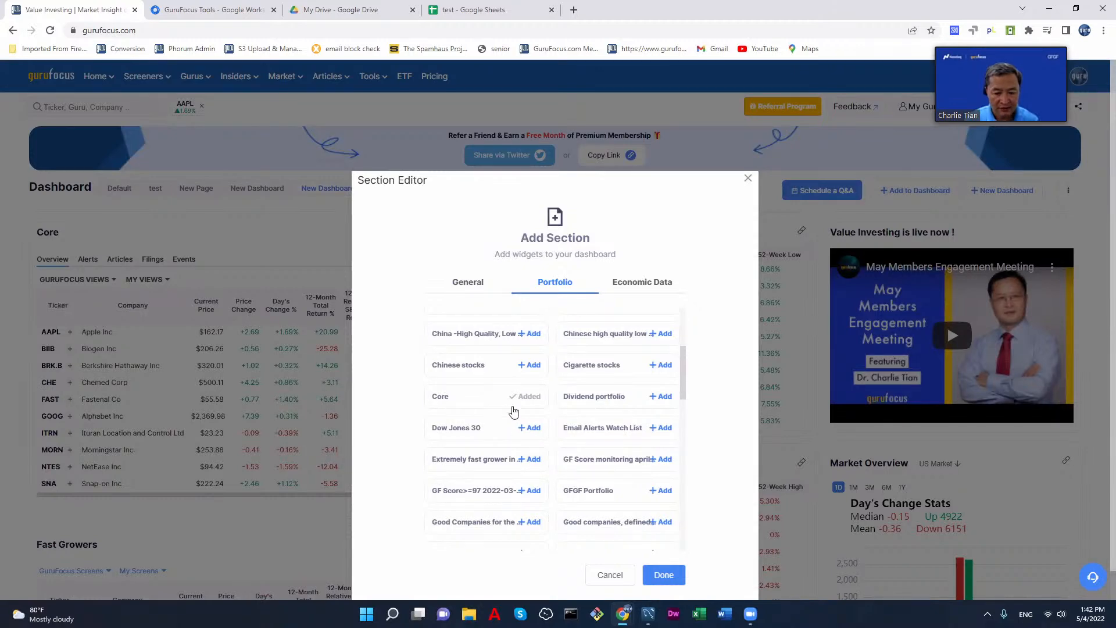
click(666, 397)
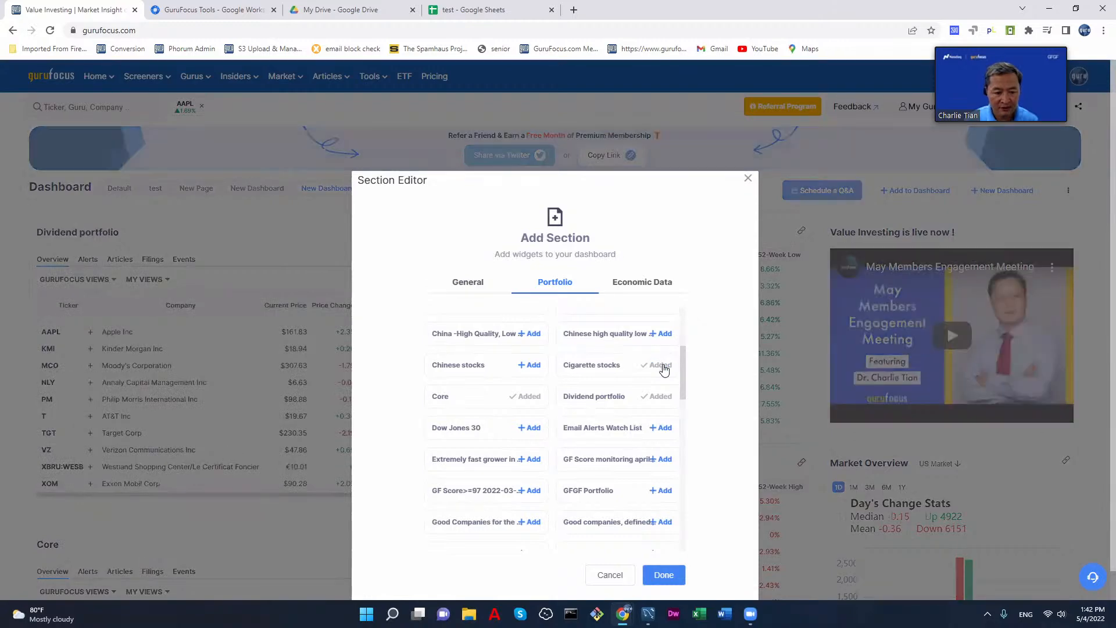
click(664, 366)
click(661, 574)
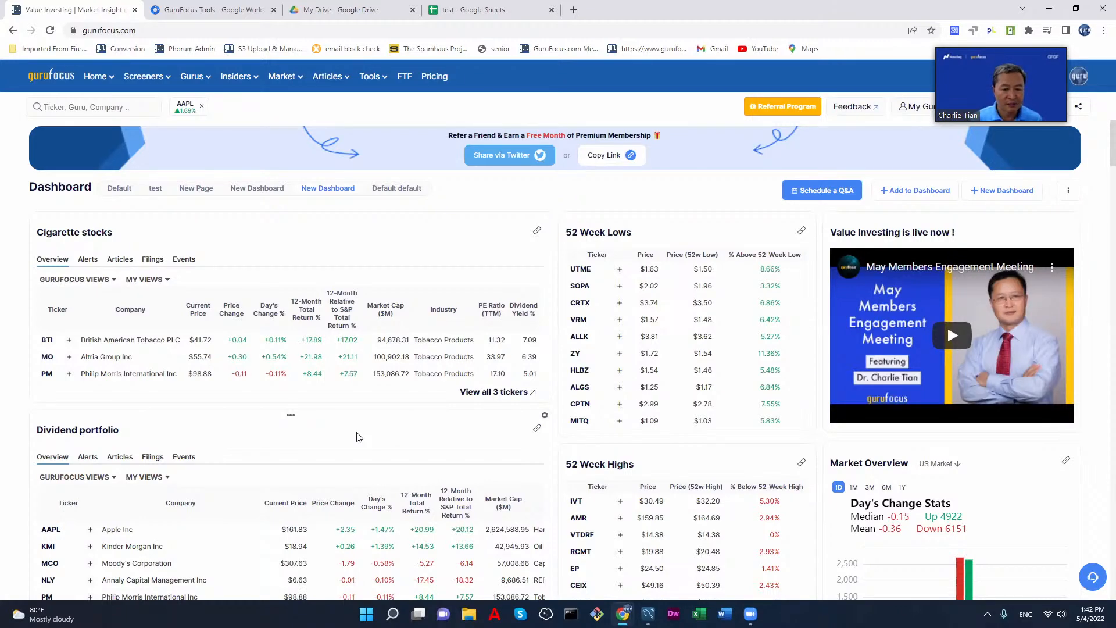
Step: Review the Cigarette stocks, Dividend portfolio and Core widgets on the dashboard
scroll(357, 437, down, 7)
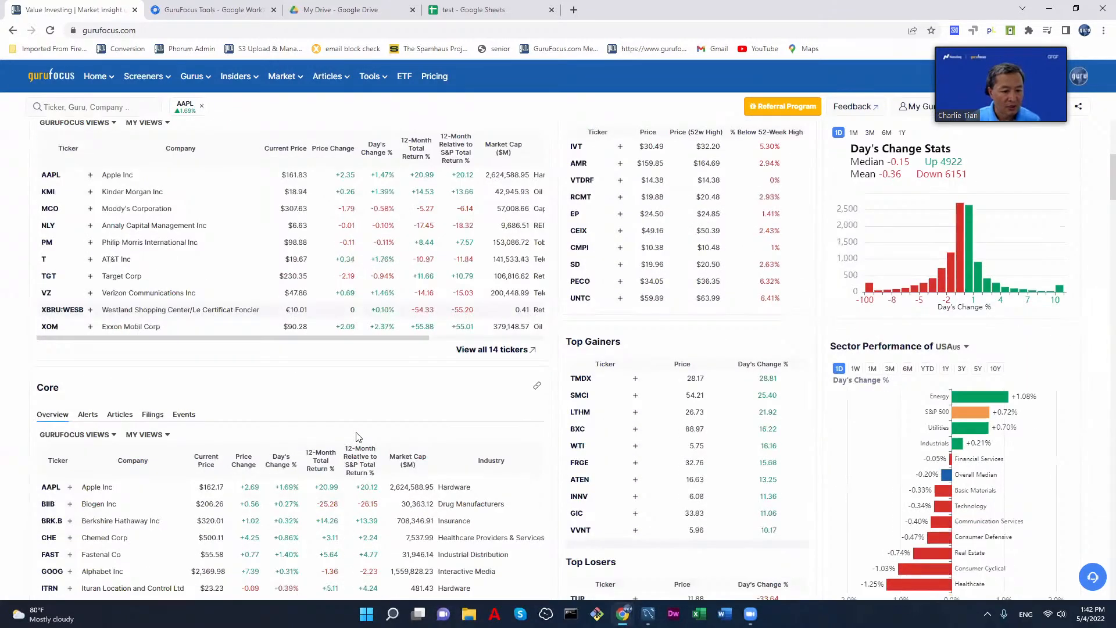
scroll(349, 433, up, 5)
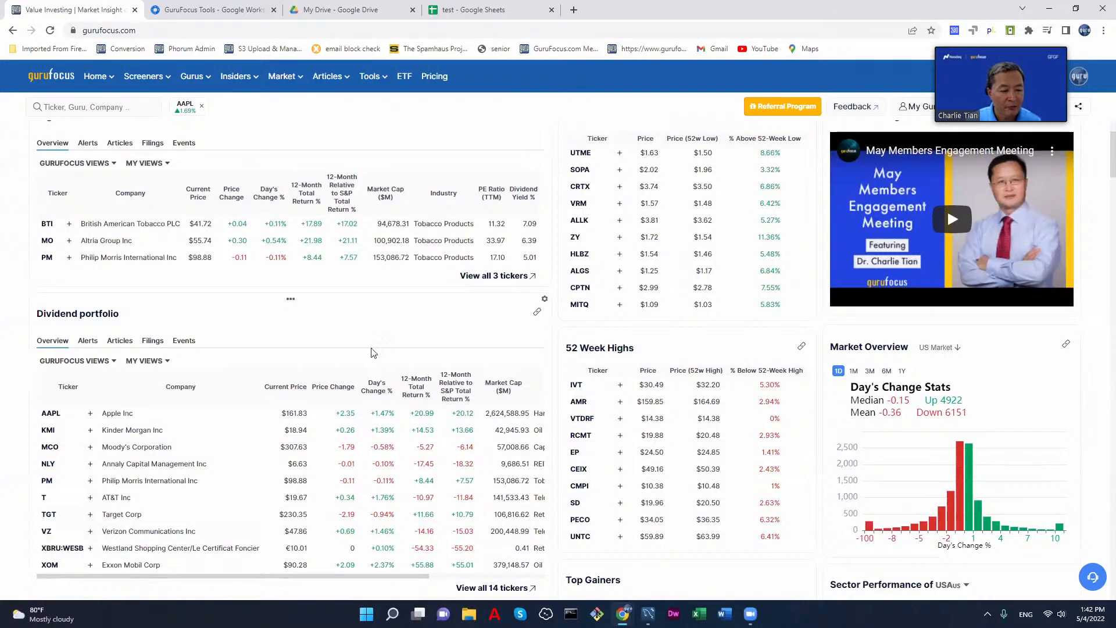
scroll(376, 349, up, 2)
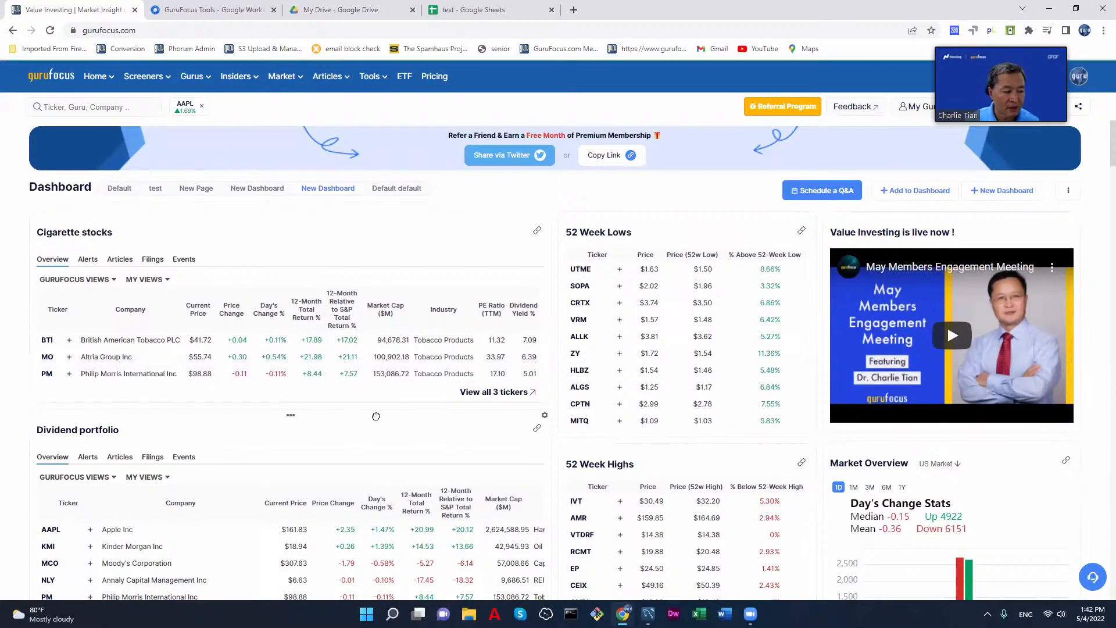
scroll(376, 417, down, 5)
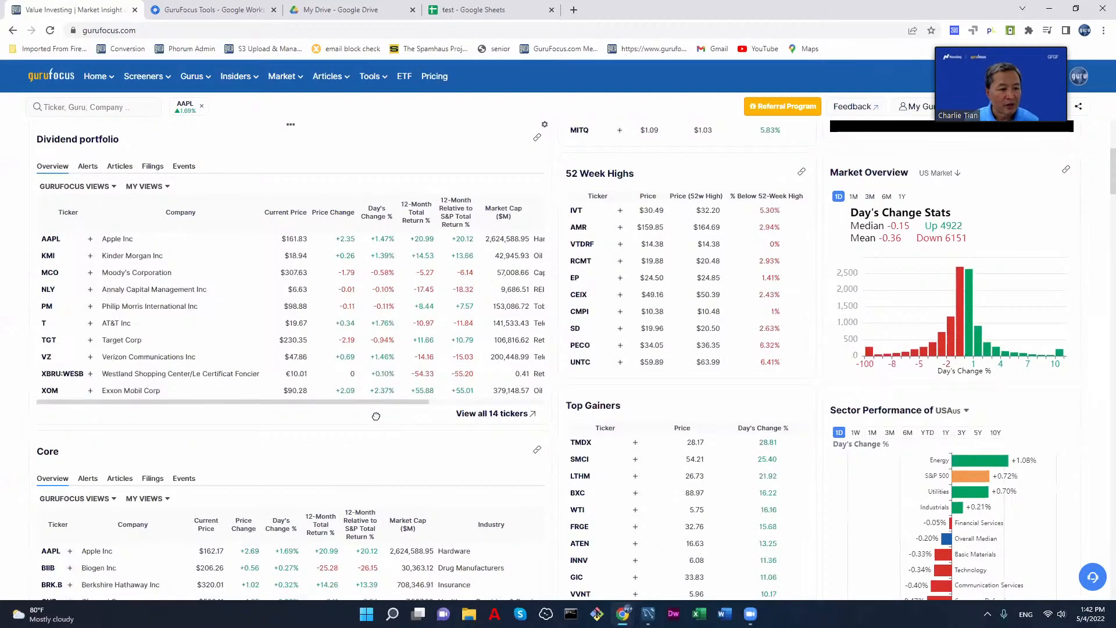
scroll(376, 416, up, 5)
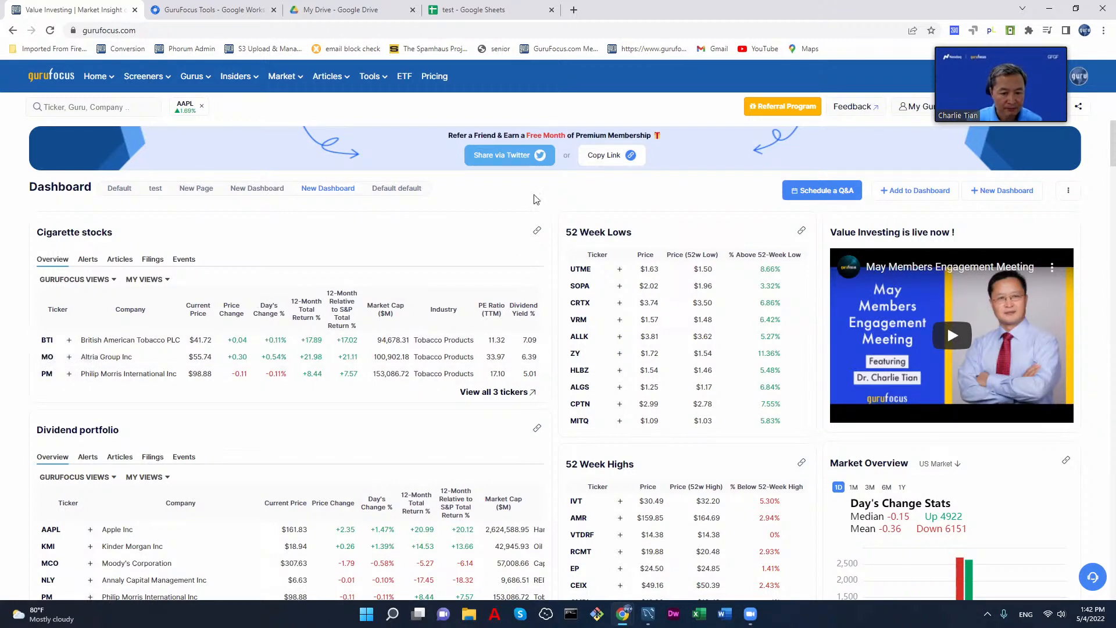
Step: View the full Cigarette stocks portfolio page from its widget and return to the home dashboard
click(538, 233)
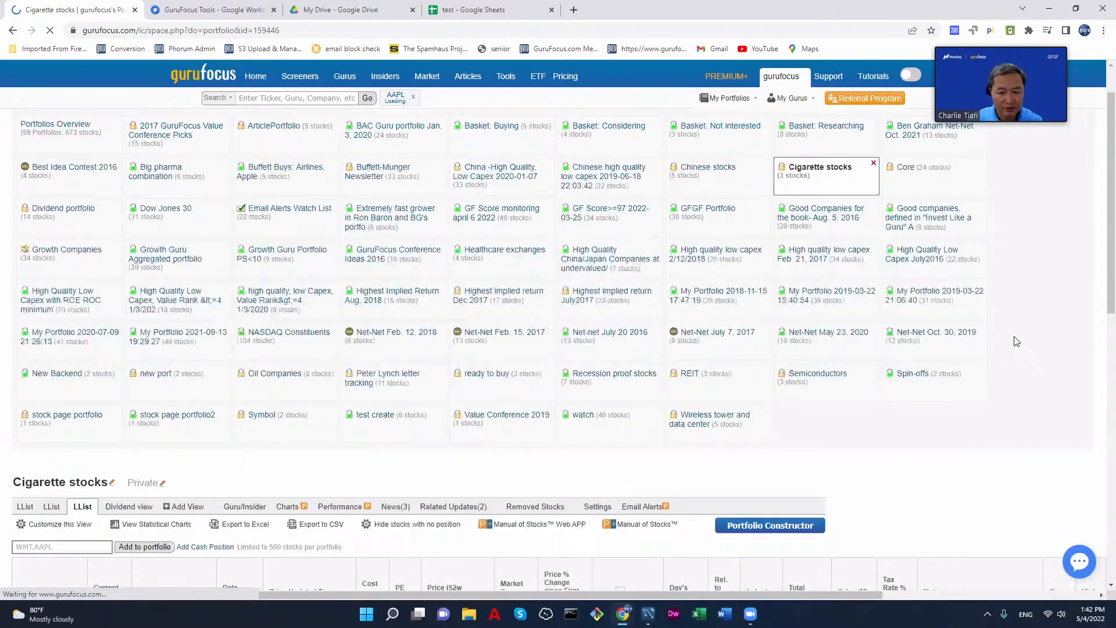
scroll(1013, 341, down, 8)
scroll(1013, 341, up, 3)
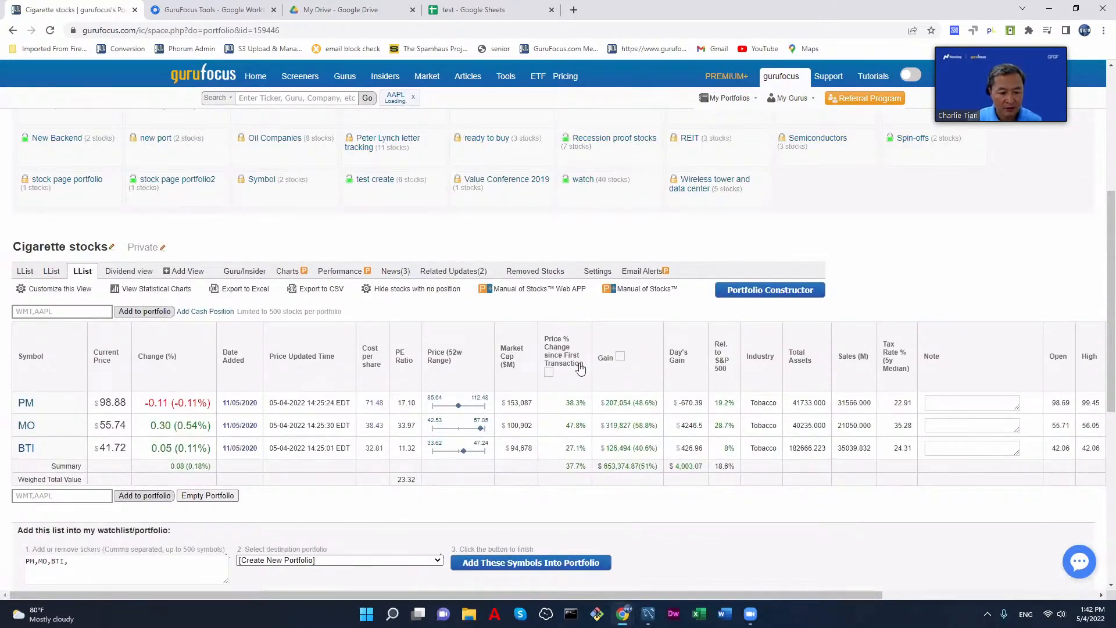
scroll(829, 305, up, 5)
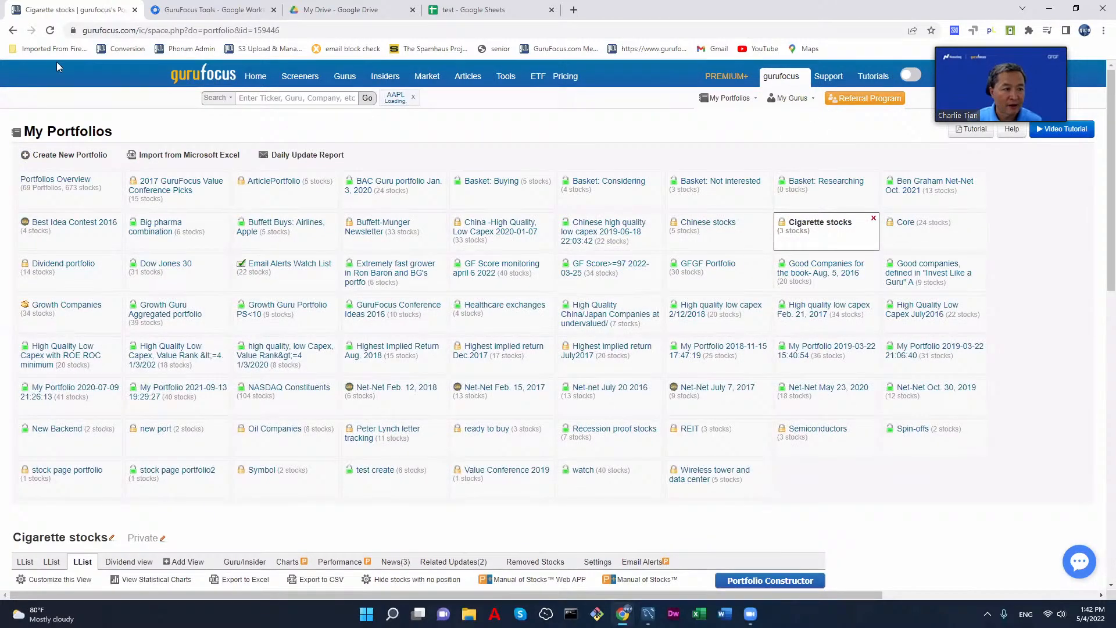
click(13, 31)
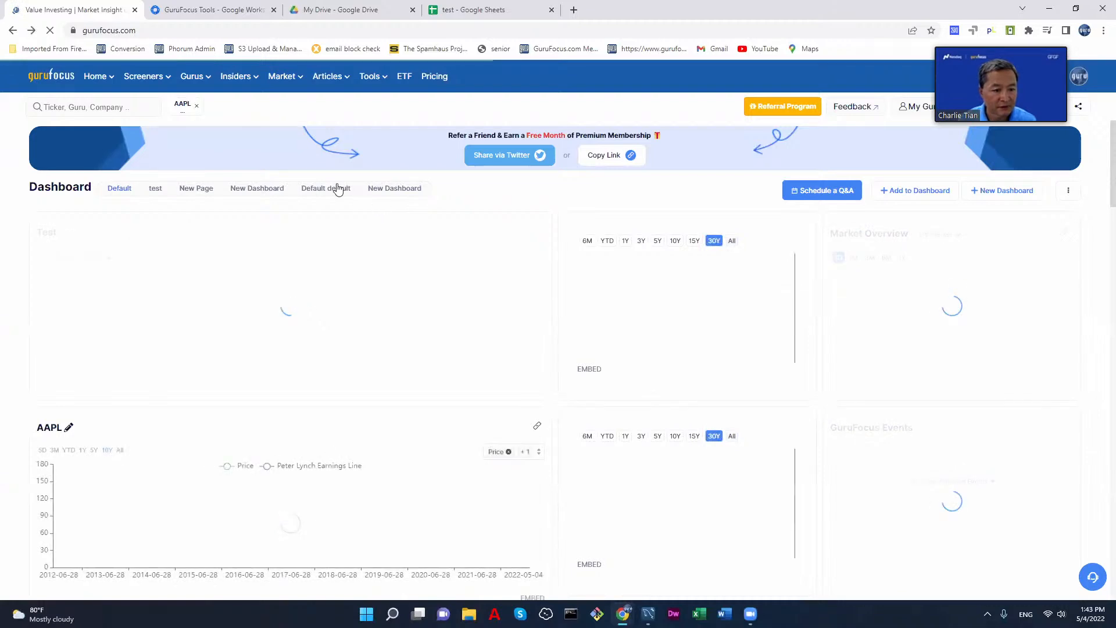
Step: Switch to the Default default dashboard and view its rename and delete options without applying either
click(337, 192)
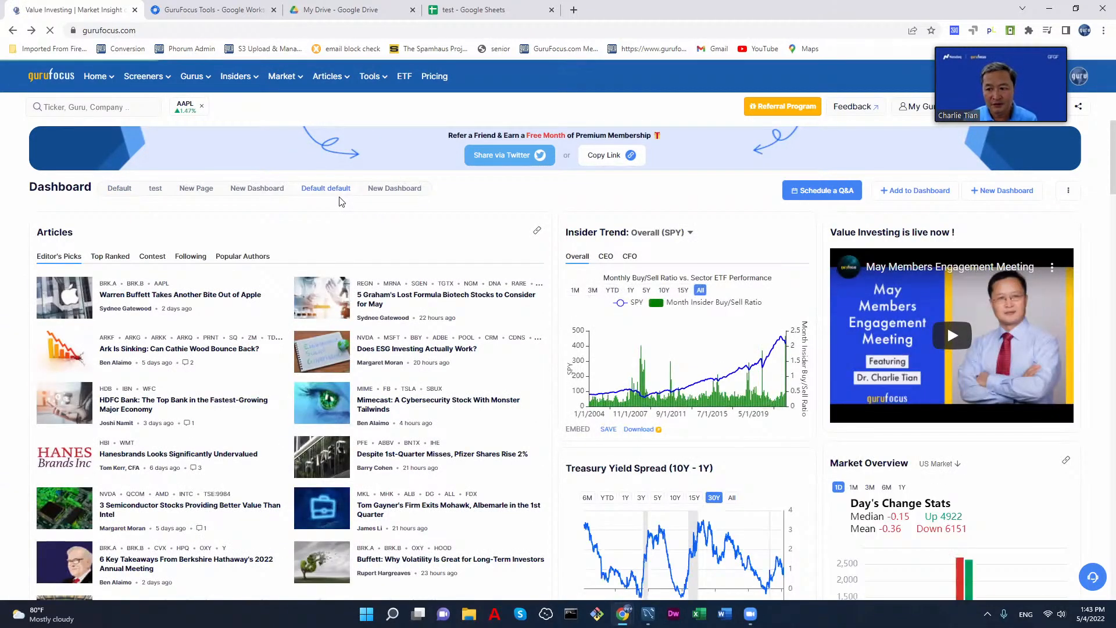
click(1068, 193)
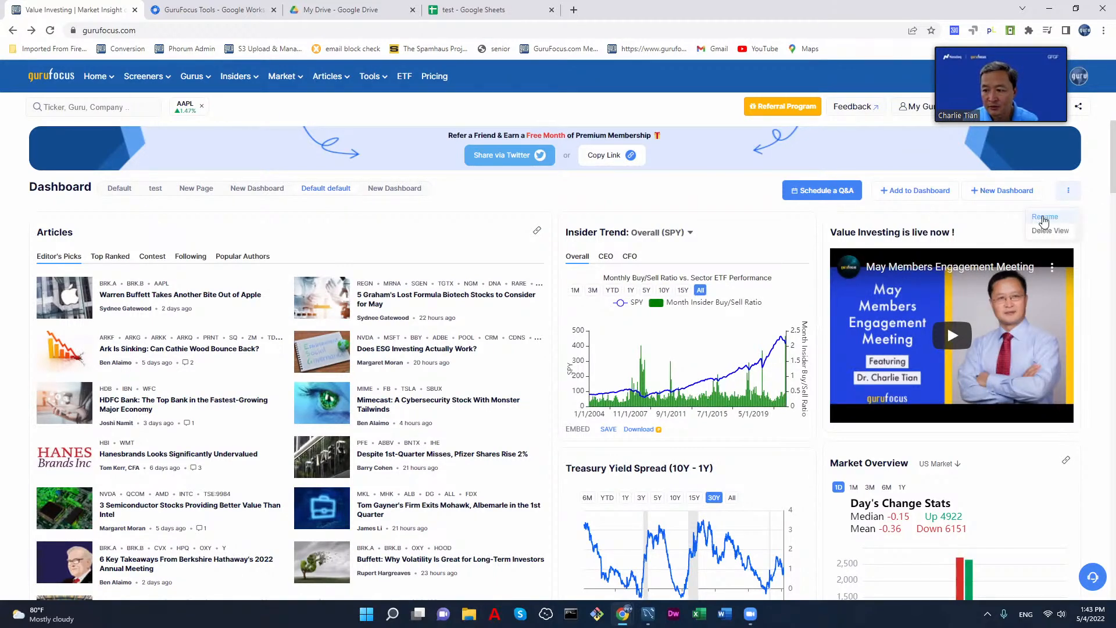
click(318, 236)
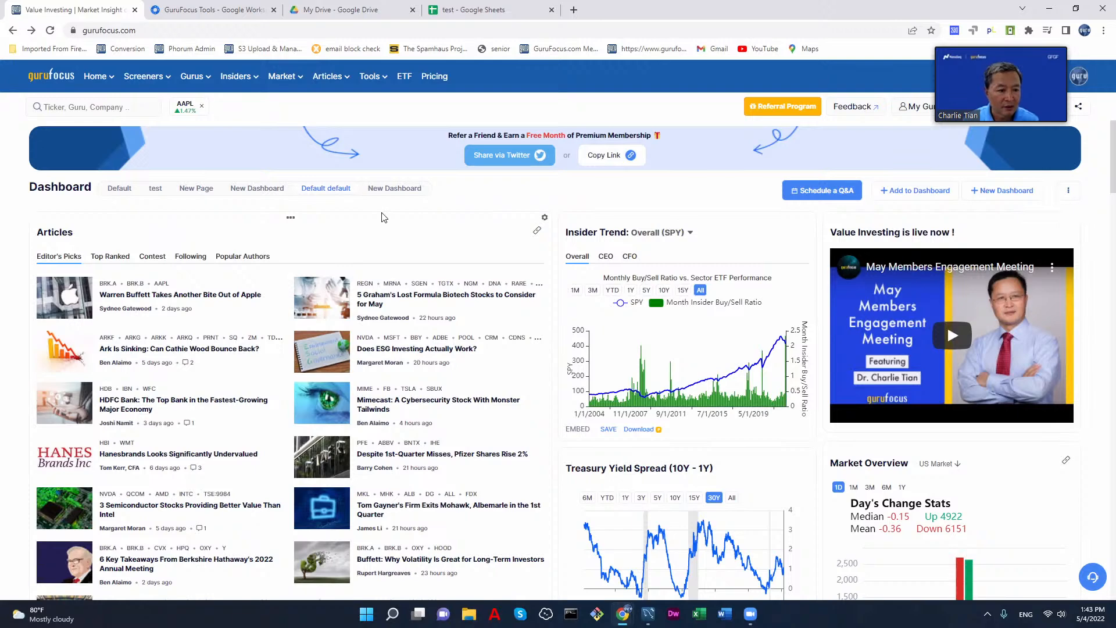
double_click(313, 188)
click(486, 195)
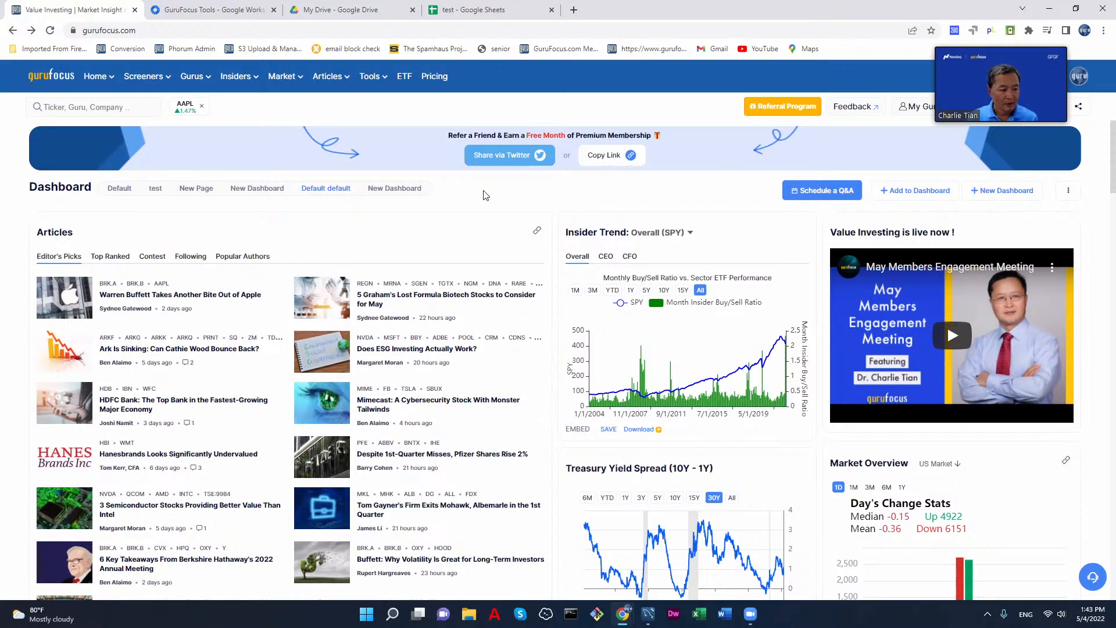
Step: Examine the widgets of the Default default dashboard from the articles down to the screeners and 52-week lists
scroll(512, 198, down, 6)
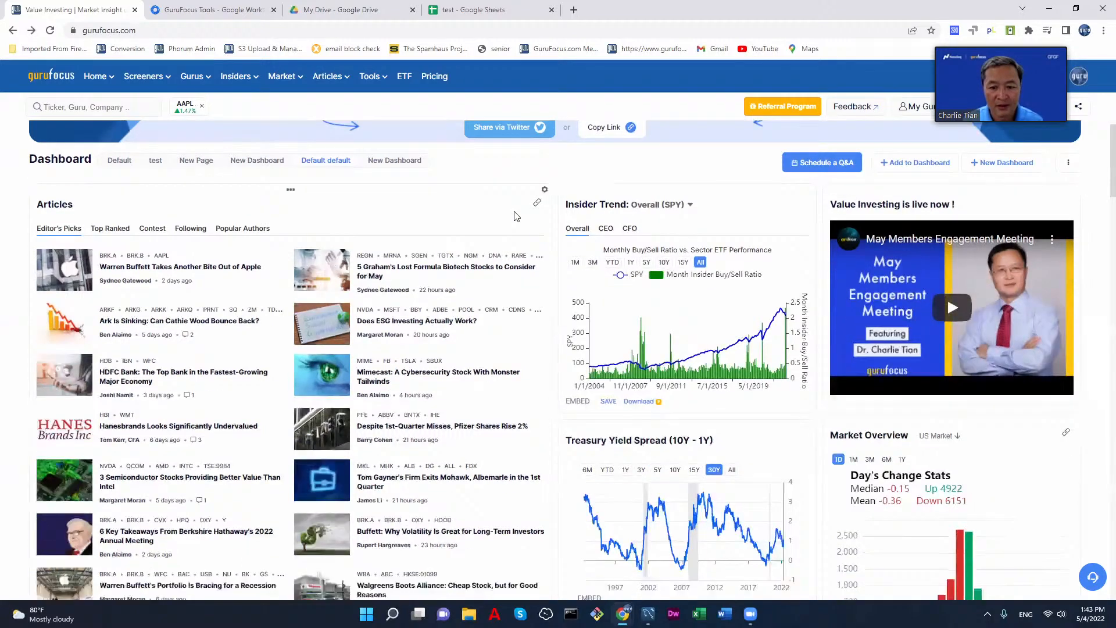
scroll(512, 175, up, 6)
scroll(511, 169, up, 1)
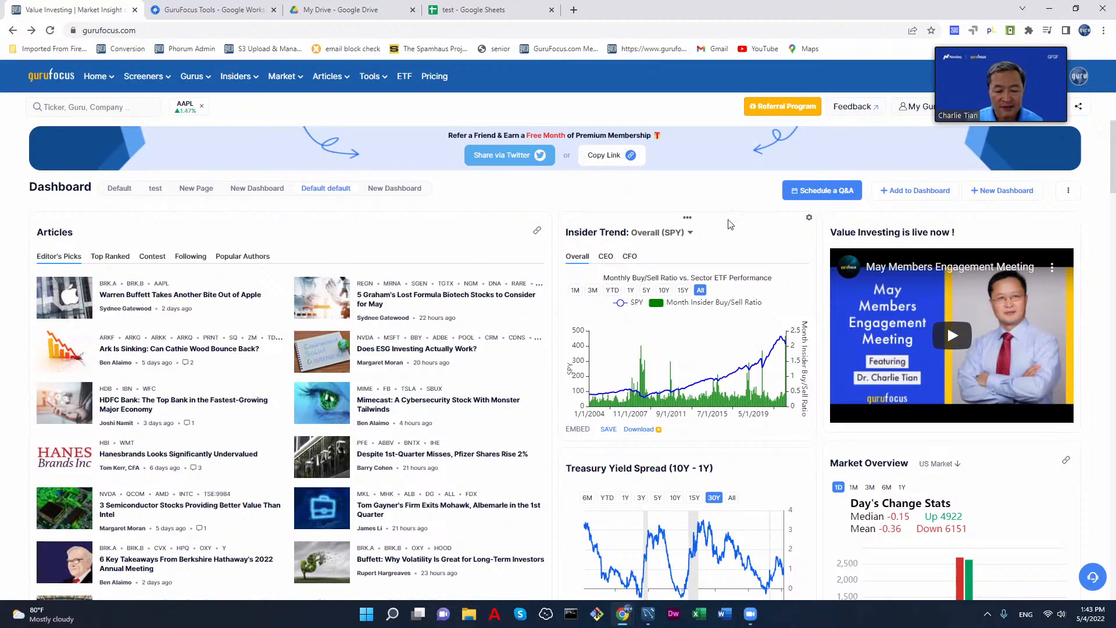
scroll(710, 224, down, 3)
scroll(711, 227, down, 15)
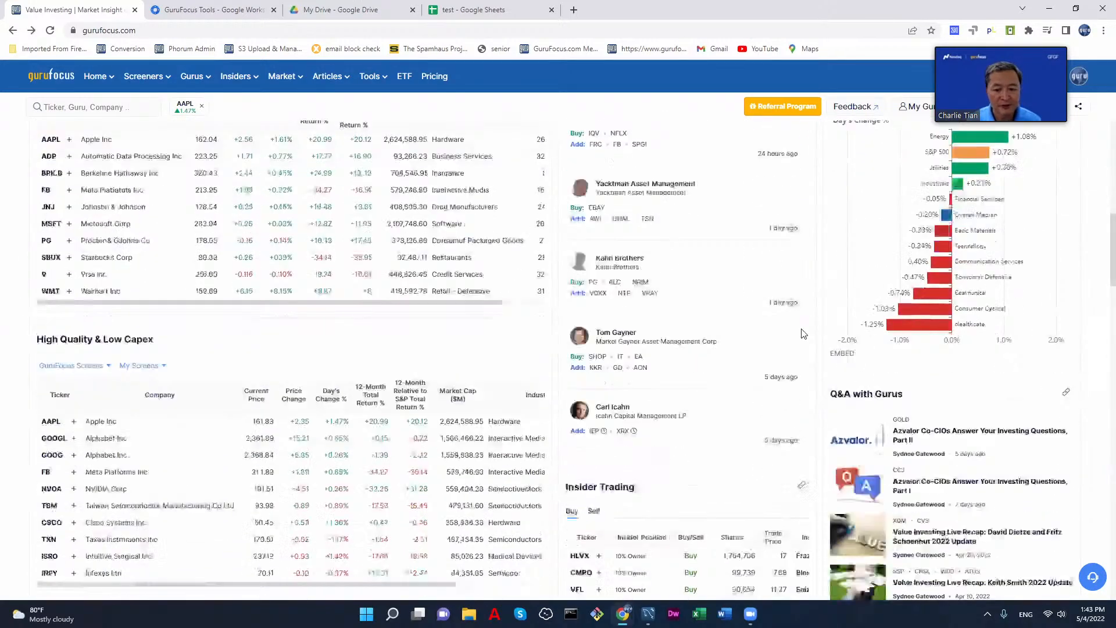
scroll(770, 324, down, 3)
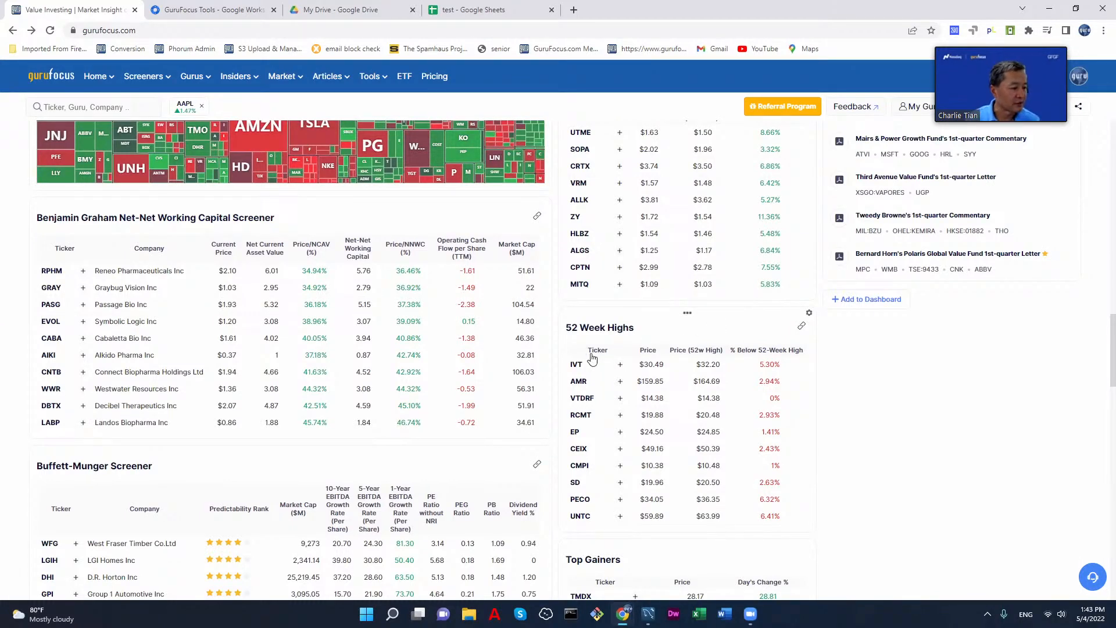
scroll(650, 357, up, 8)
scroll(650, 357, up, 10)
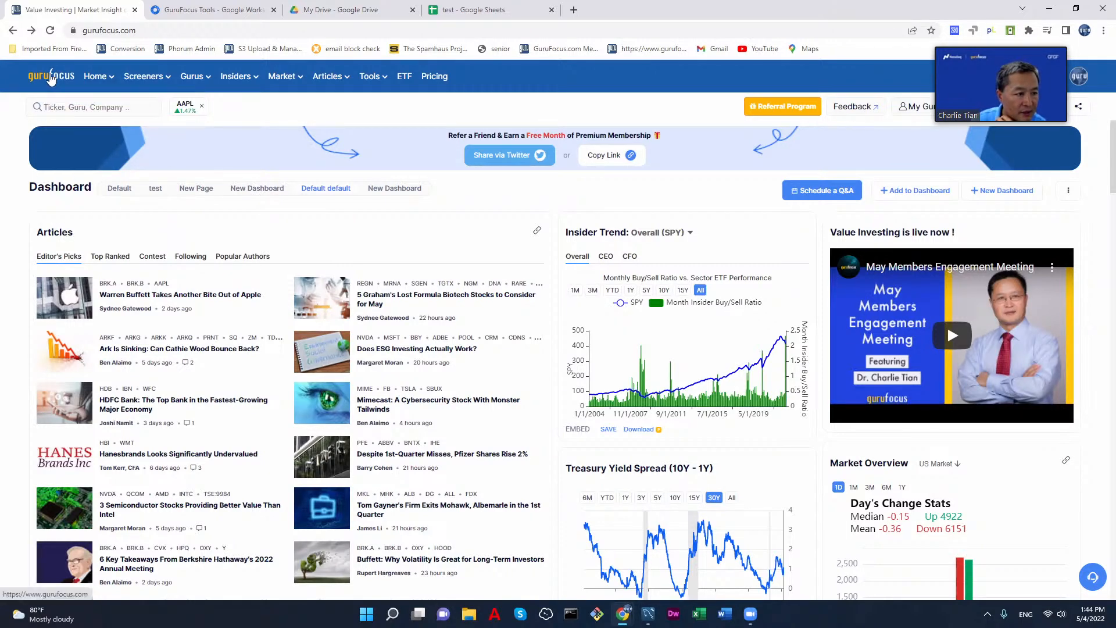
Step: Reopen the Default default dashboard from the home page and view the template options for creating a new dashboard, without creating one
click(49, 78)
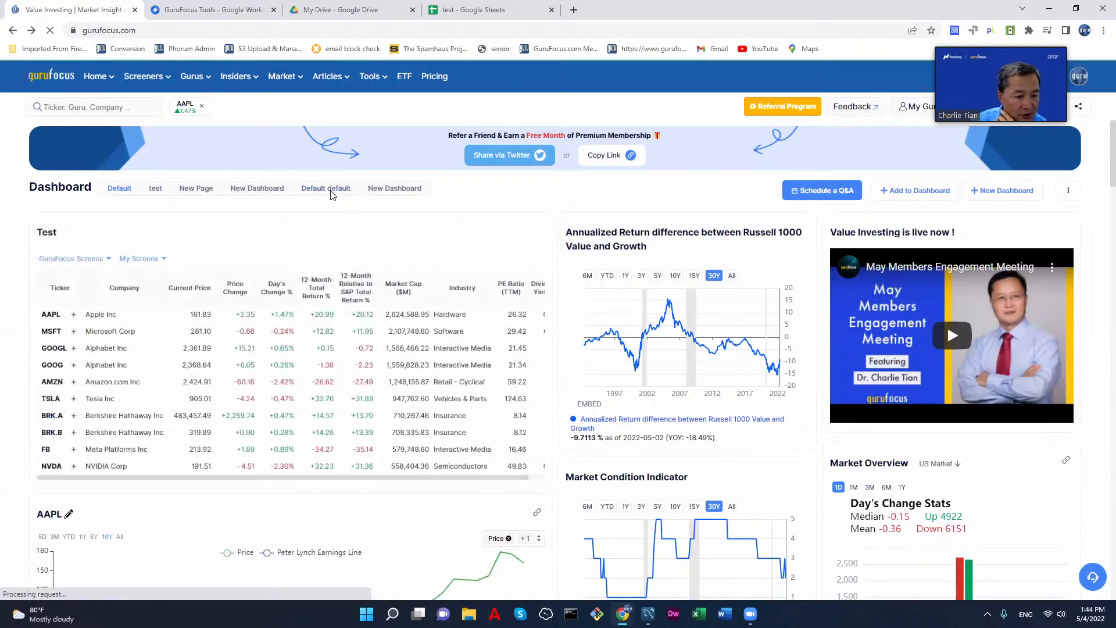
click(329, 190)
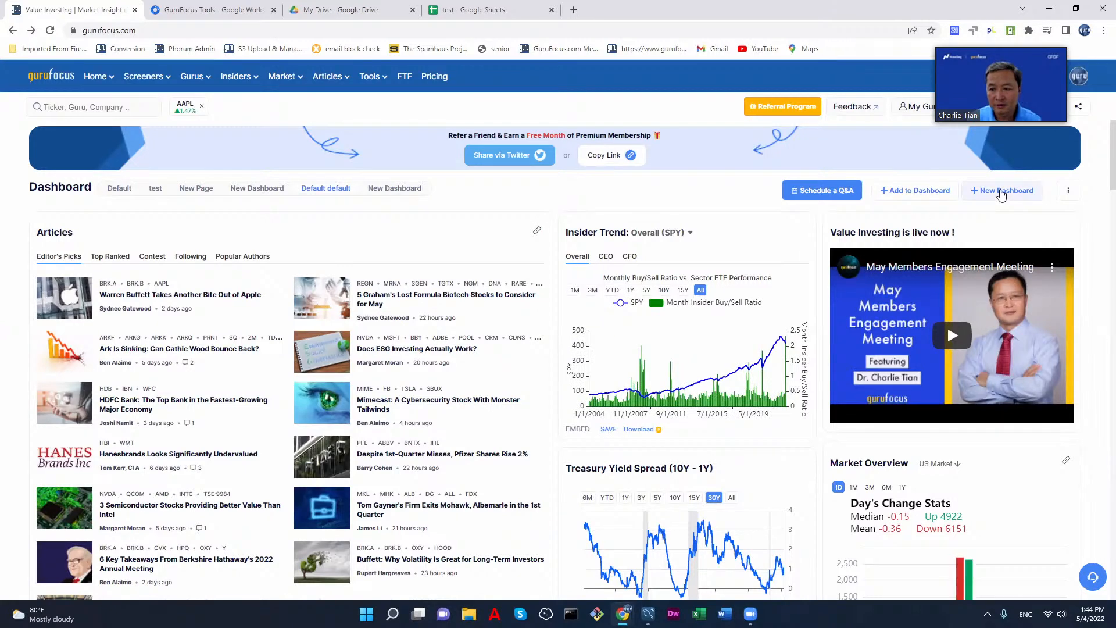
click(1004, 191)
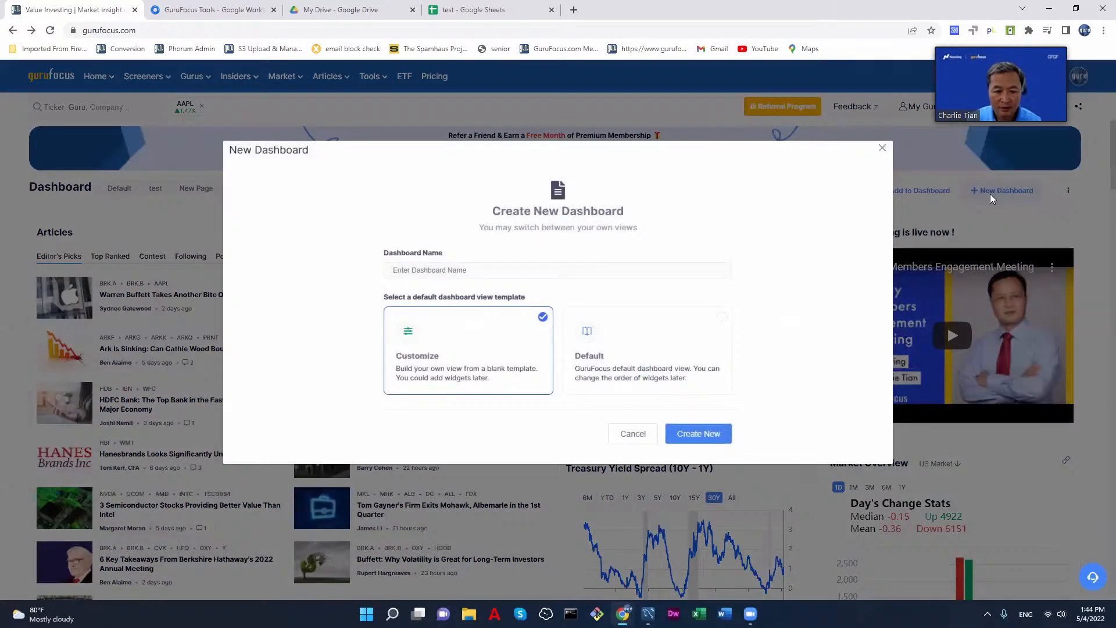
click(883, 152)
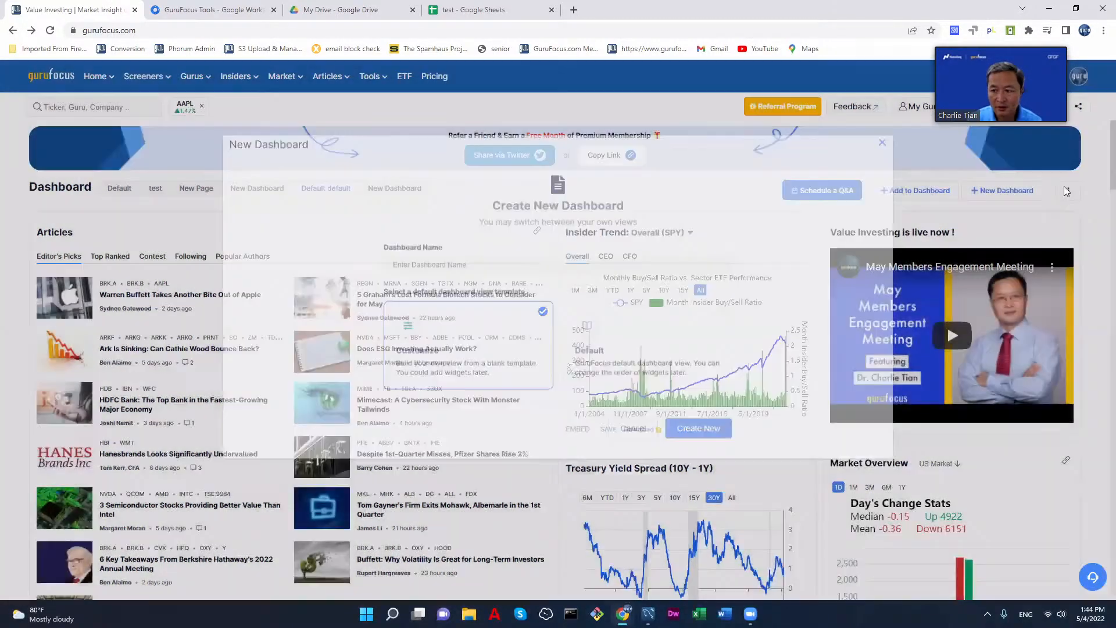
Step: Switch to the dashboard named New Dashboard that holds the Cigarette stocks portfolio and delete that view
click(1068, 190)
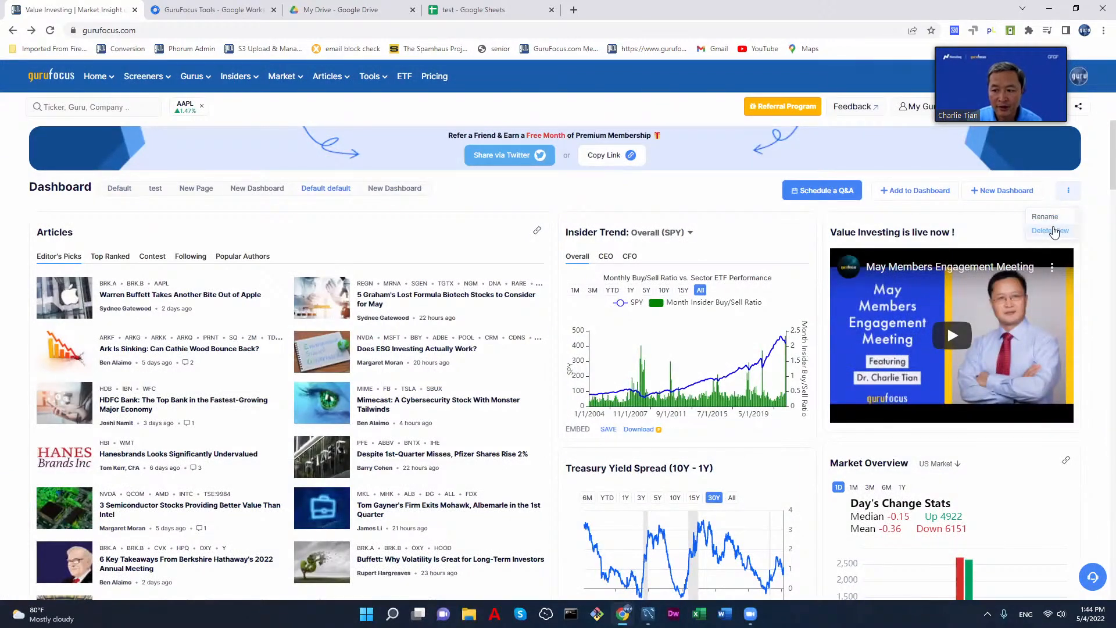
click(395, 189)
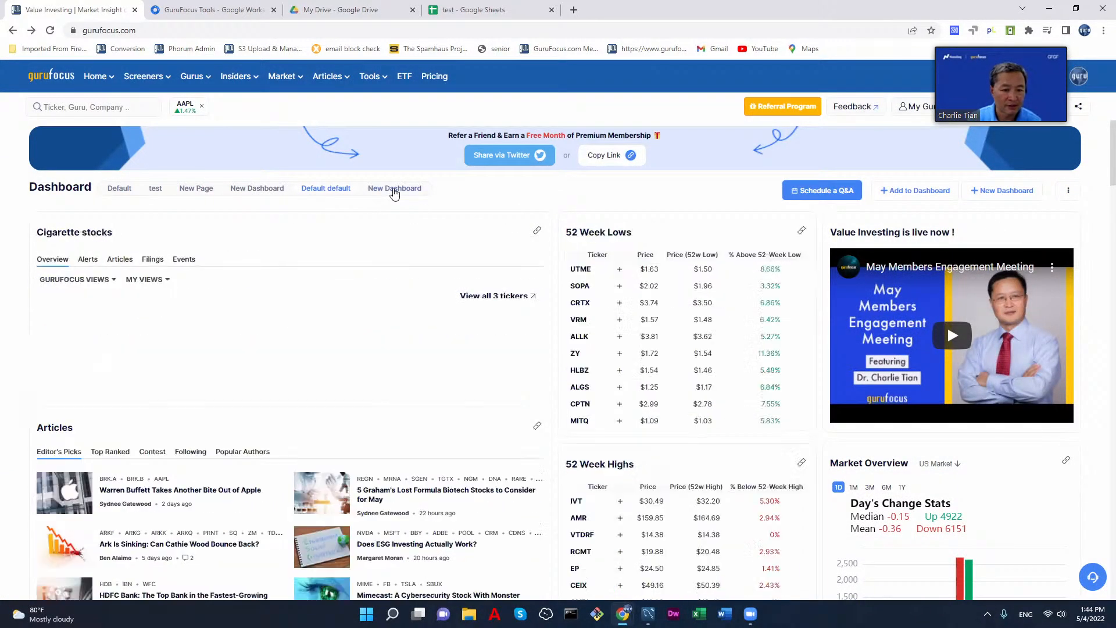
click(1069, 190)
click(1048, 231)
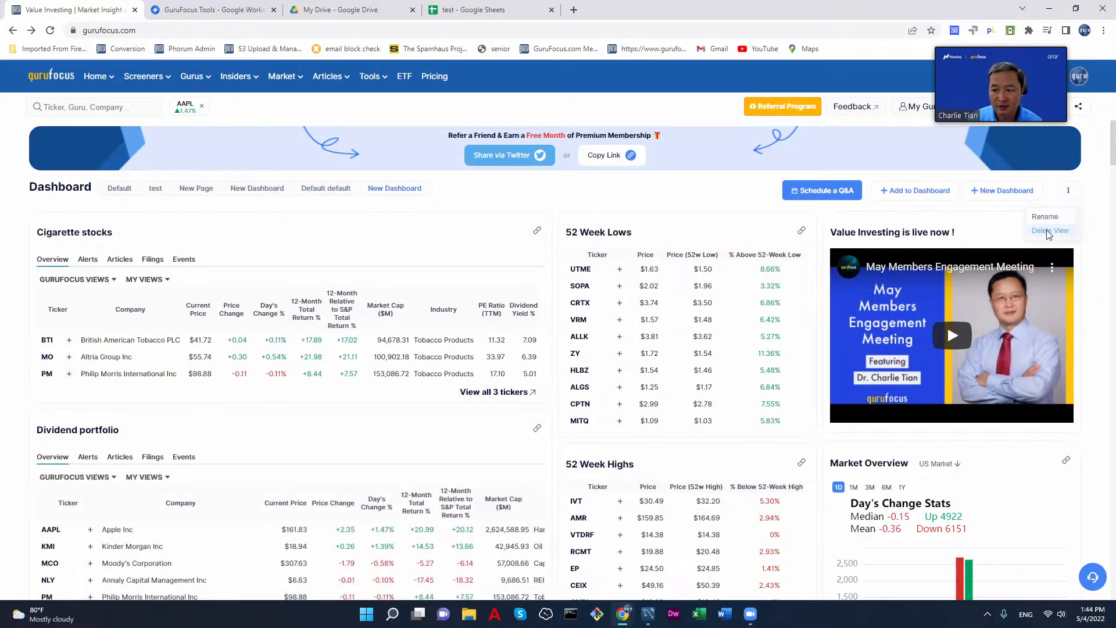
click(724, 247)
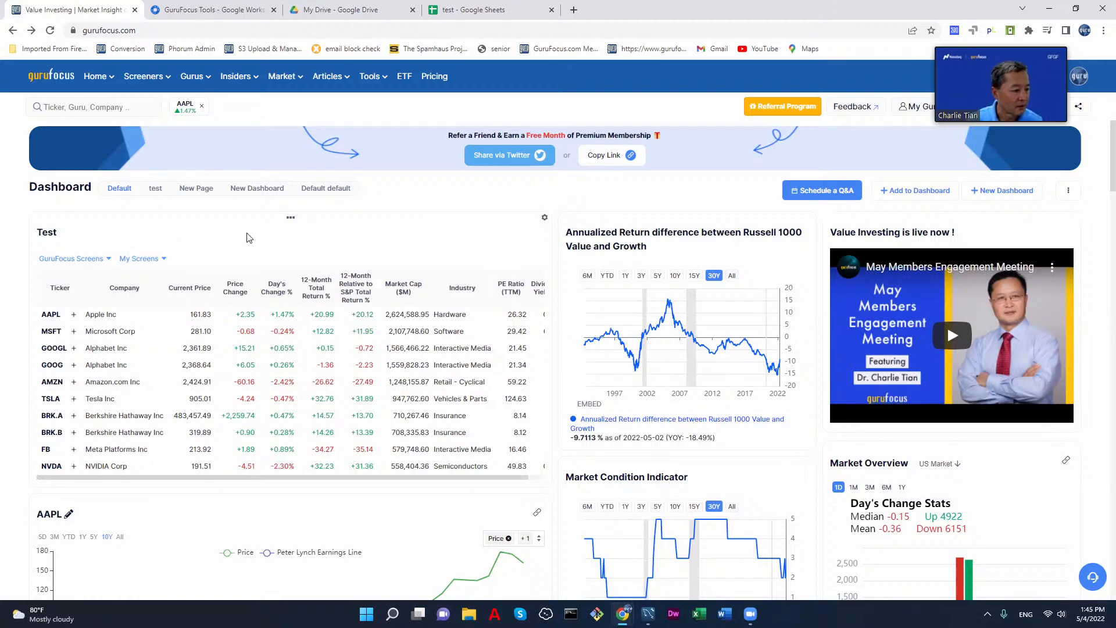
Step: Look over the Default dashboard's widgets and open the AAPL stock summary page
scroll(303, 244, down, 4)
scroll(303, 244, up, 4)
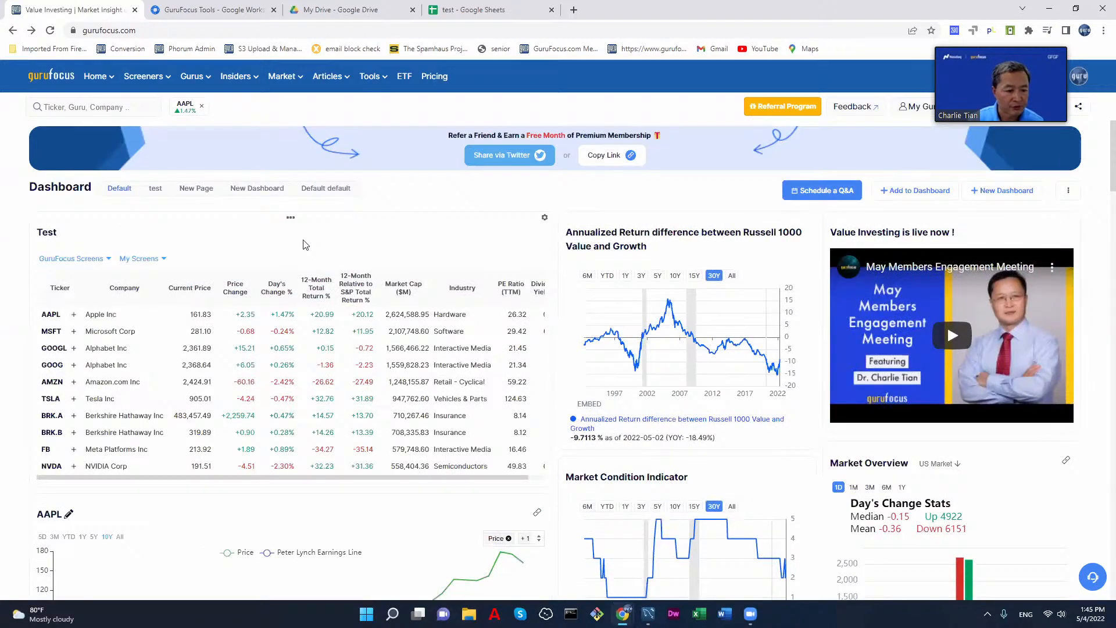
scroll(388, 250, down, 5)
scroll(448, 232, up, 5)
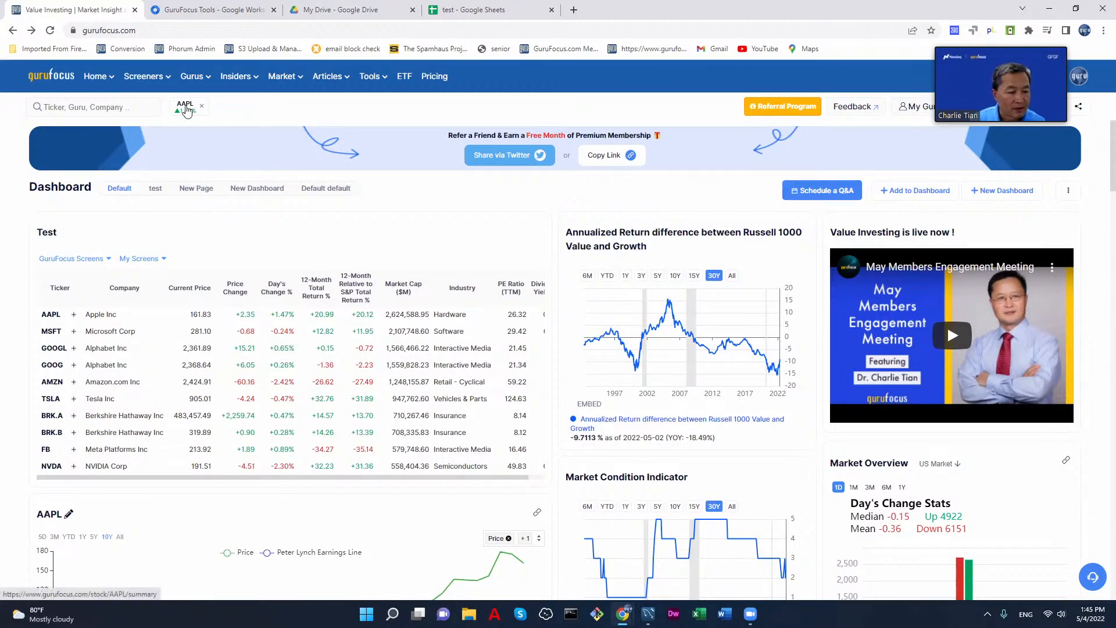
click(186, 109)
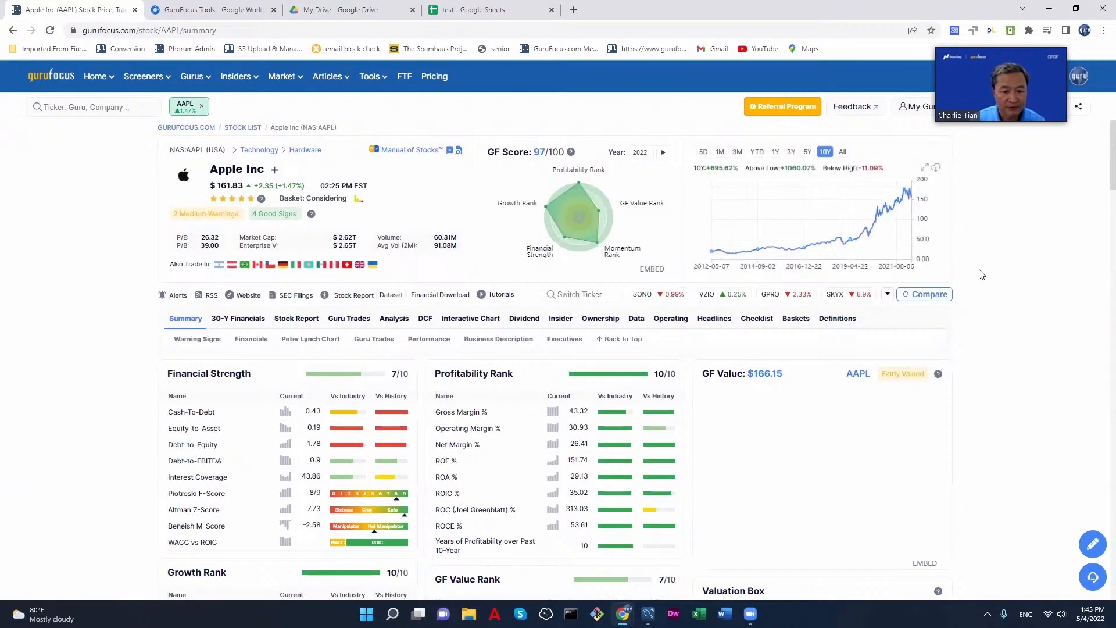
Step: Examine the AAPL summary's rank tables, GF Value chart, Valuation Box and Warning Signs
scroll(986, 302, down, 4)
scroll(987, 304, up, 3)
scroll(986, 346, down, 8)
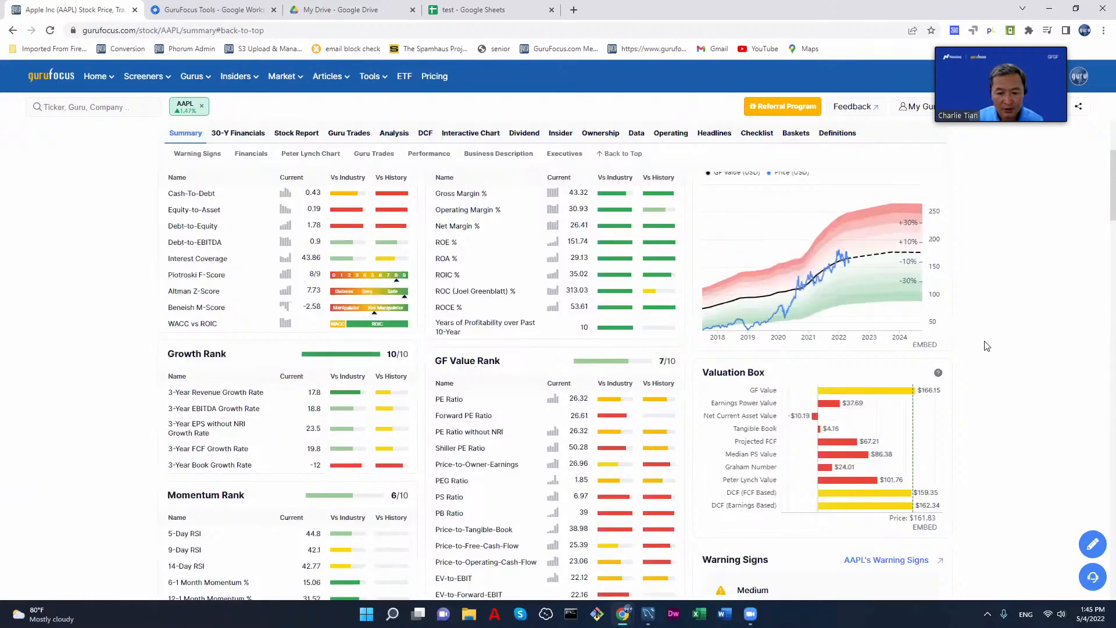
scroll(986, 346, up, 8)
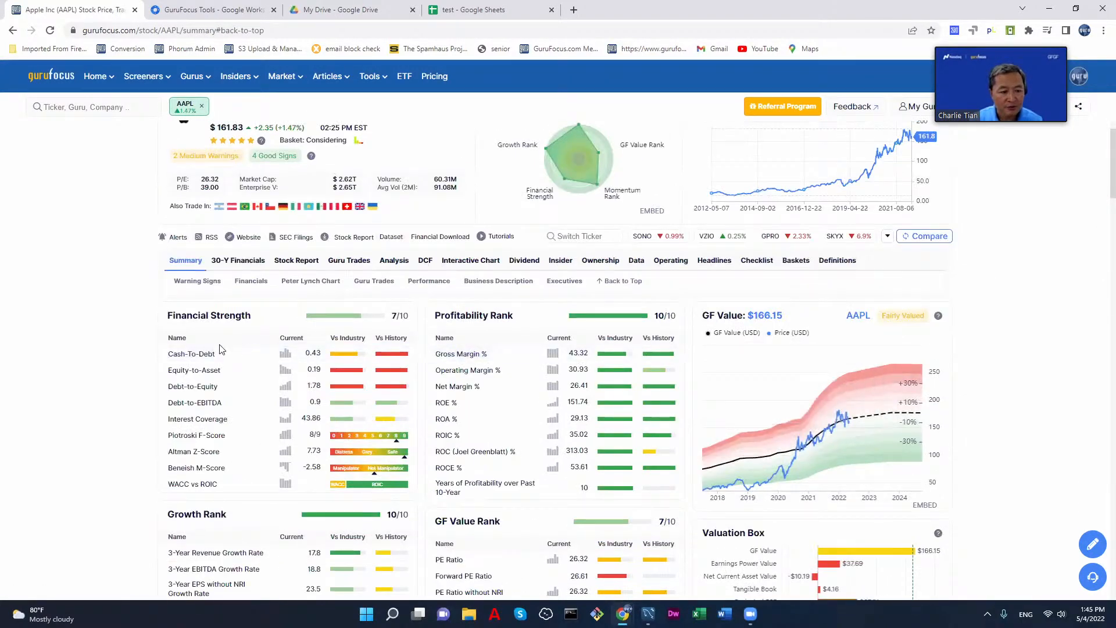
scroll(1046, 360, down, 7)
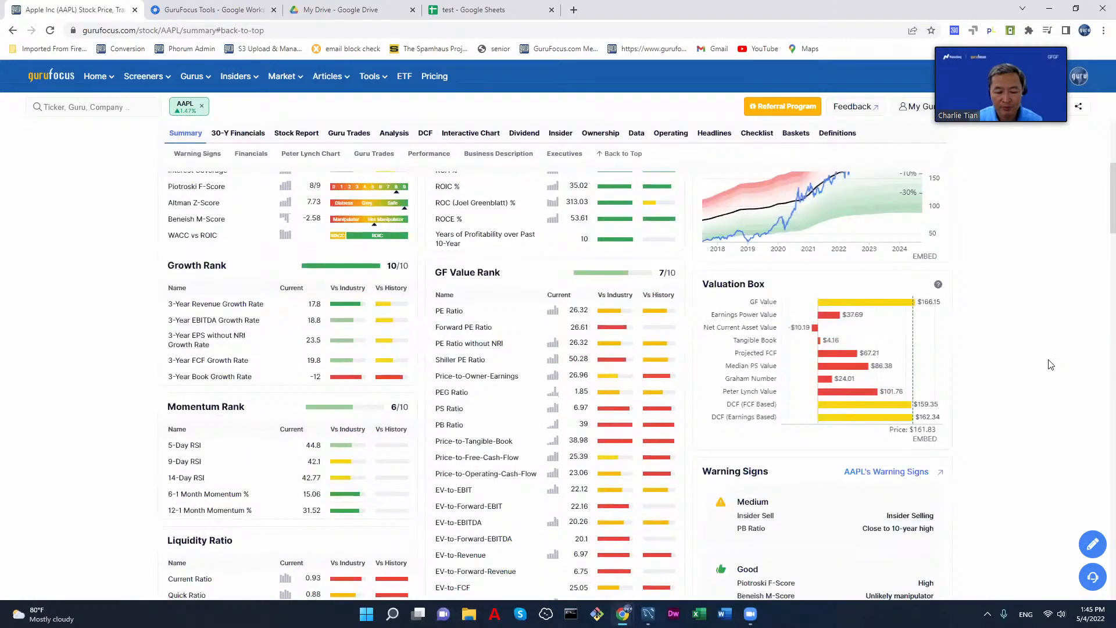
scroll(1051, 365, down, 5)
scroll(1051, 365, up, 5)
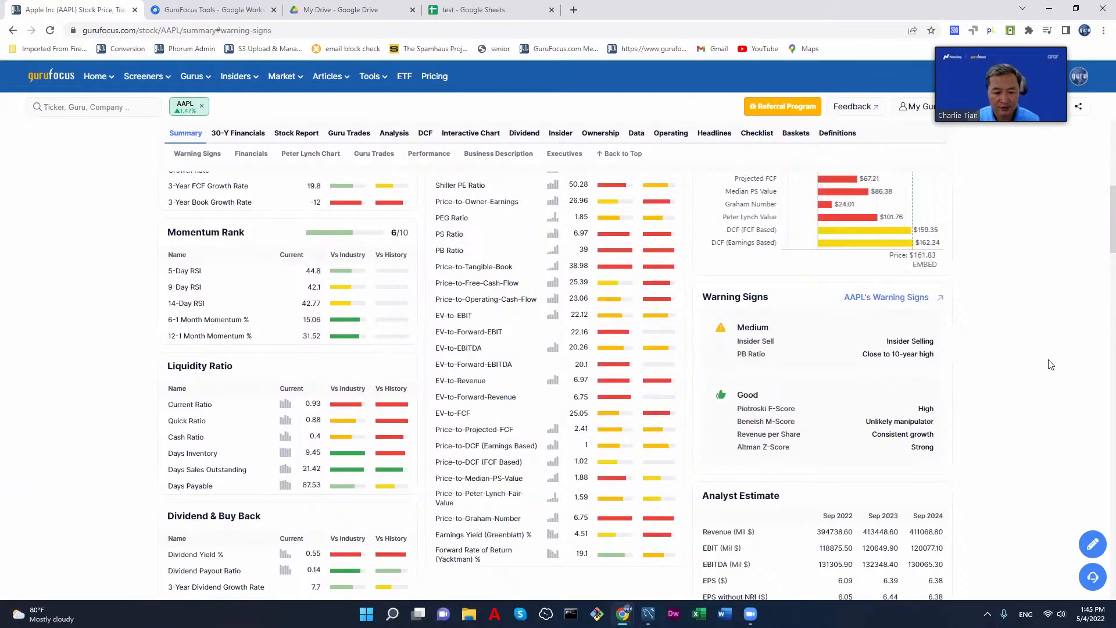
scroll(1051, 365, down, 3)
scroll(1051, 365, up, 10)
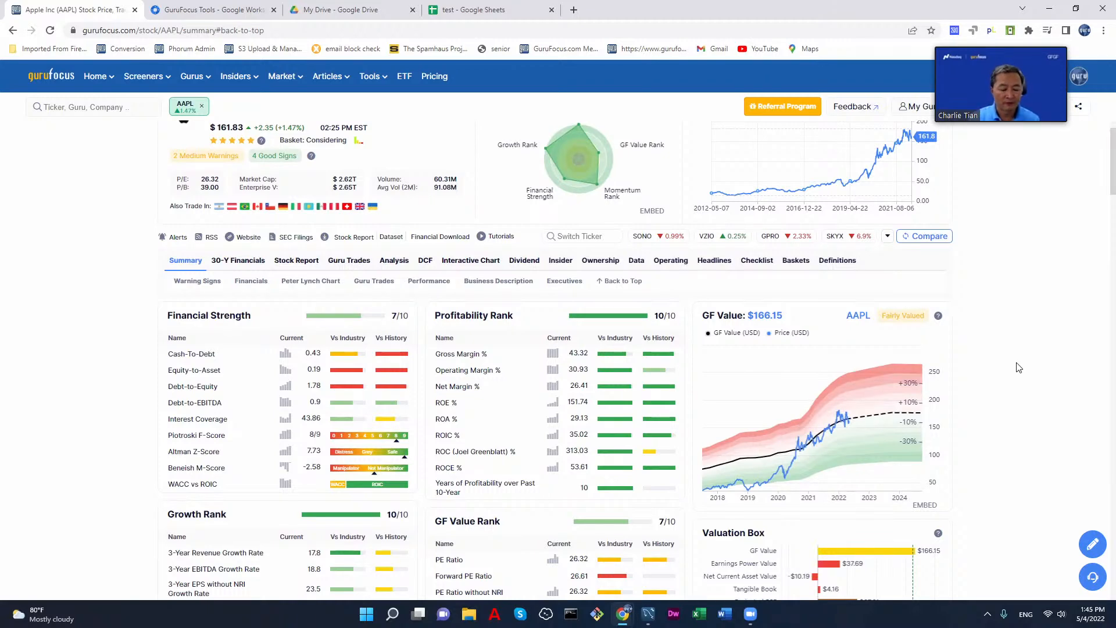
Step: Examine the AAPL summary's financial charts, key statistics, Piotroski F-Score details, filings, and guru and insider trades
scroll(1002, 386, down, 3)
scroll(1002, 386, down, 1)
scroll(1002, 386, up, 5)
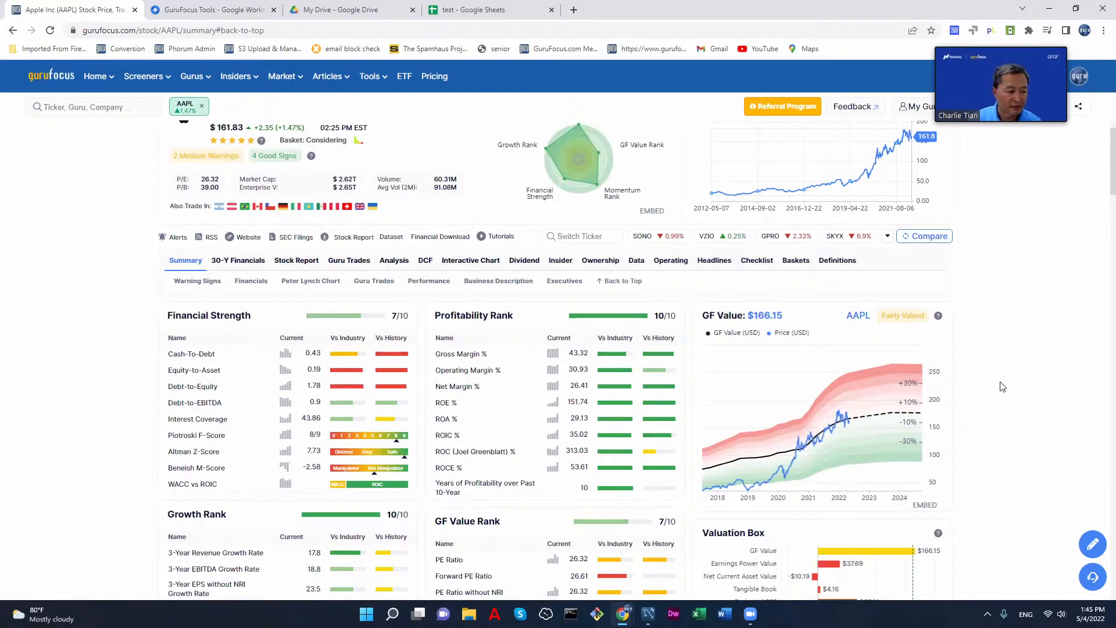
scroll(1002, 386, down, 4)
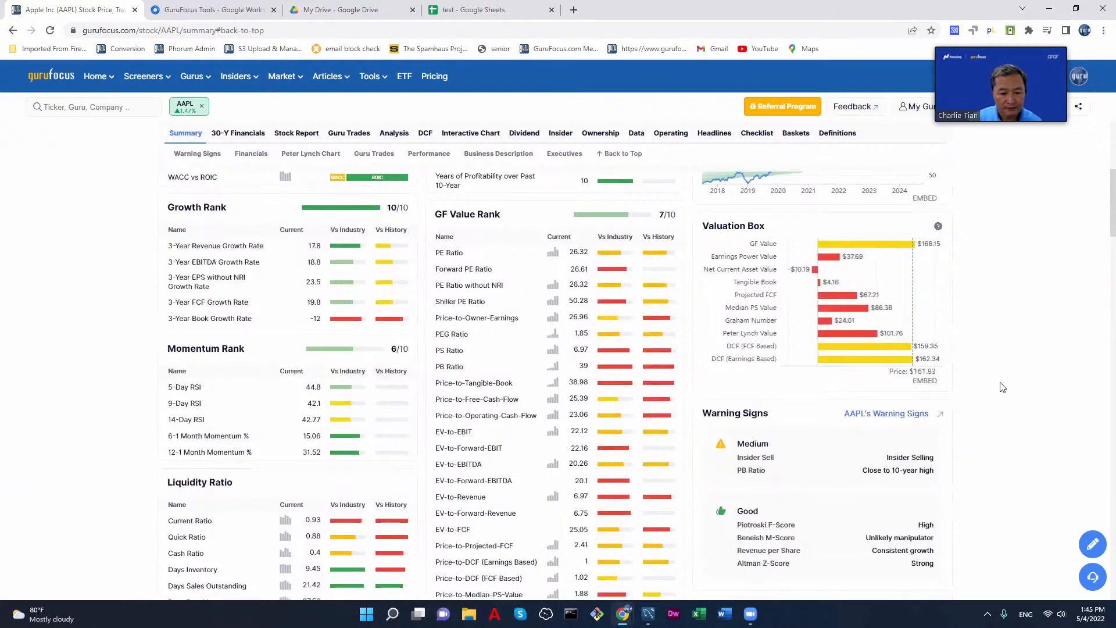
scroll(1002, 386, down, 12)
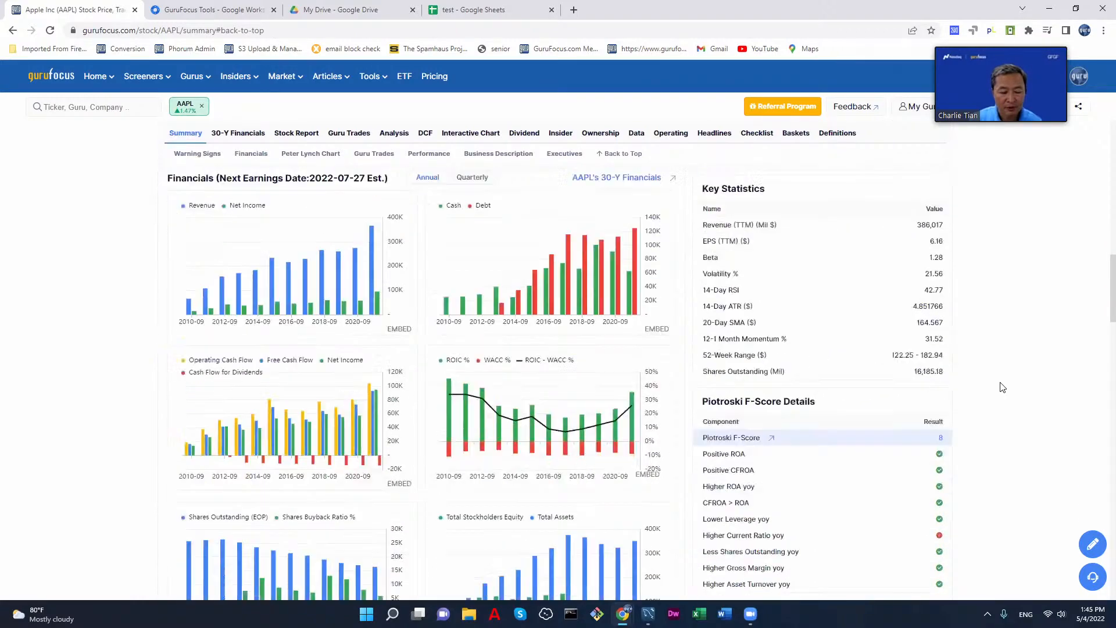
scroll(1002, 387, down, 4)
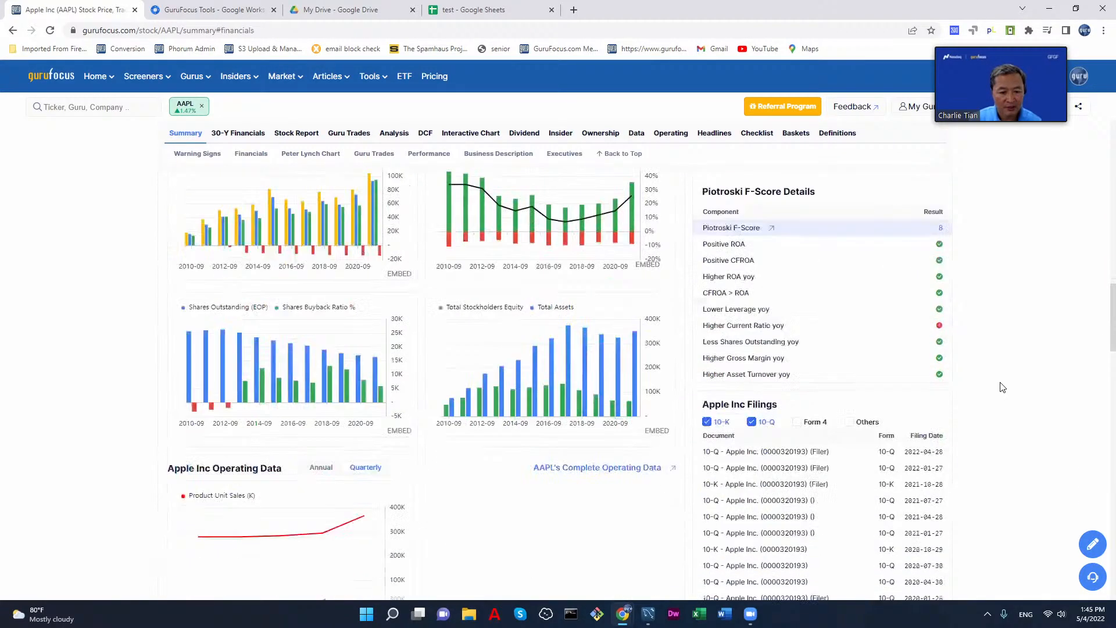
scroll(1002, 387, down, 3)
scroll(1002, 386, up, 4)
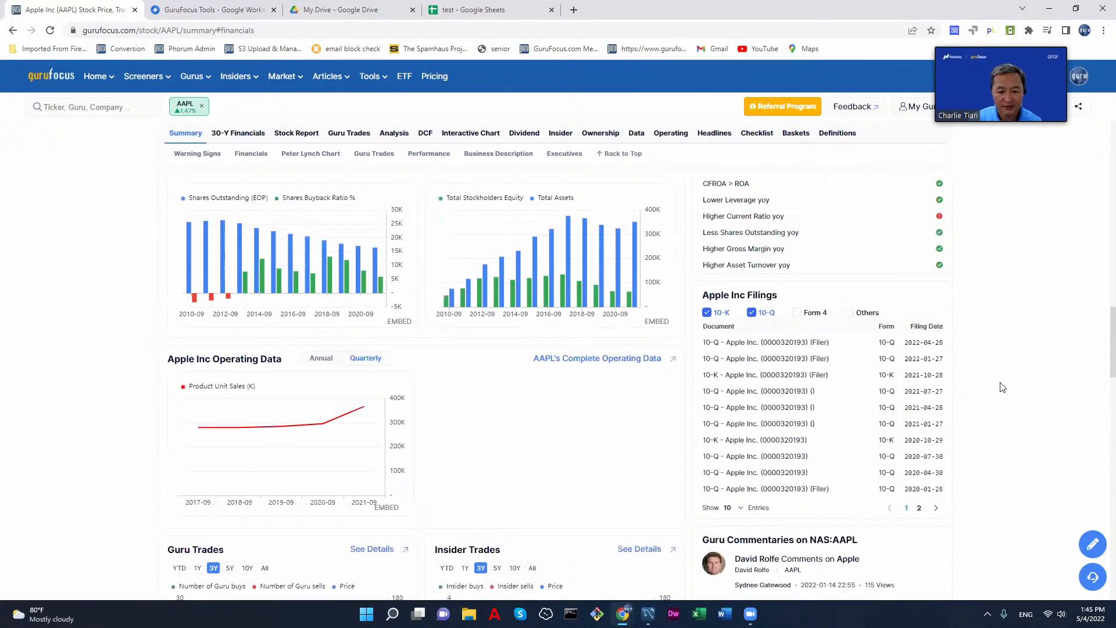
scroll(1002, 387, up, 7)
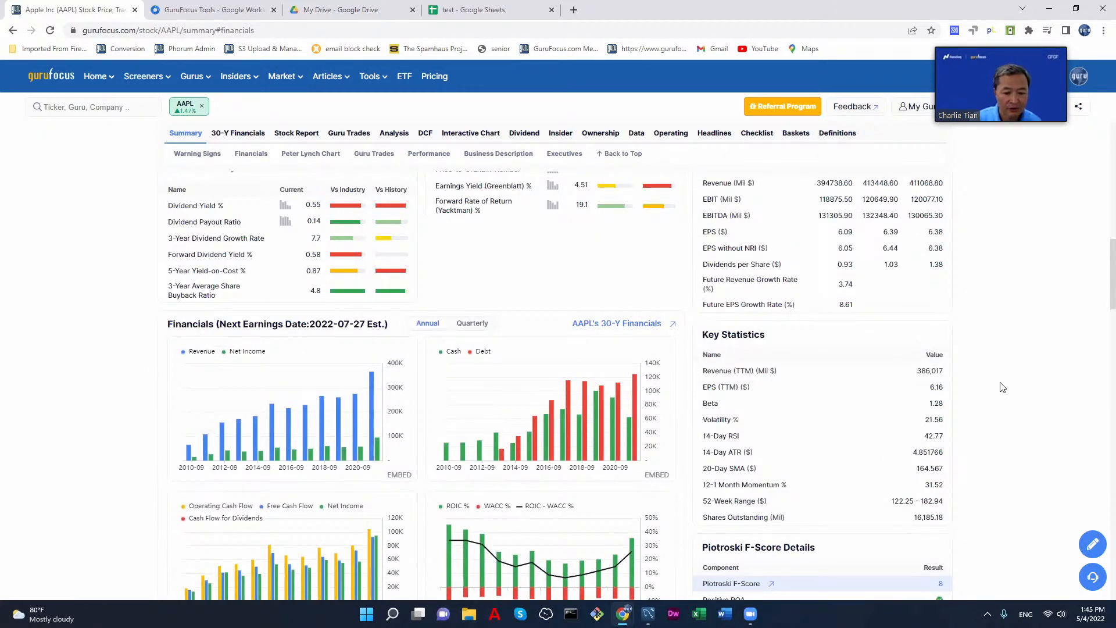
scroll(1002, 387, down, 4)
scroll(1002, 387, down, 20)
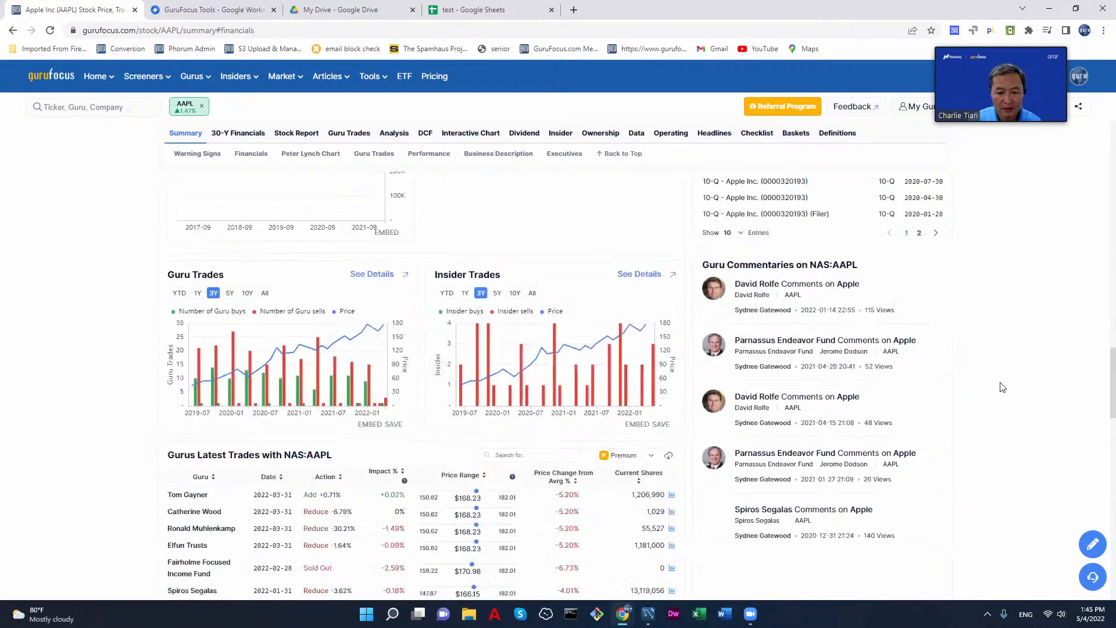
scroll(1002, 387, up, 15)
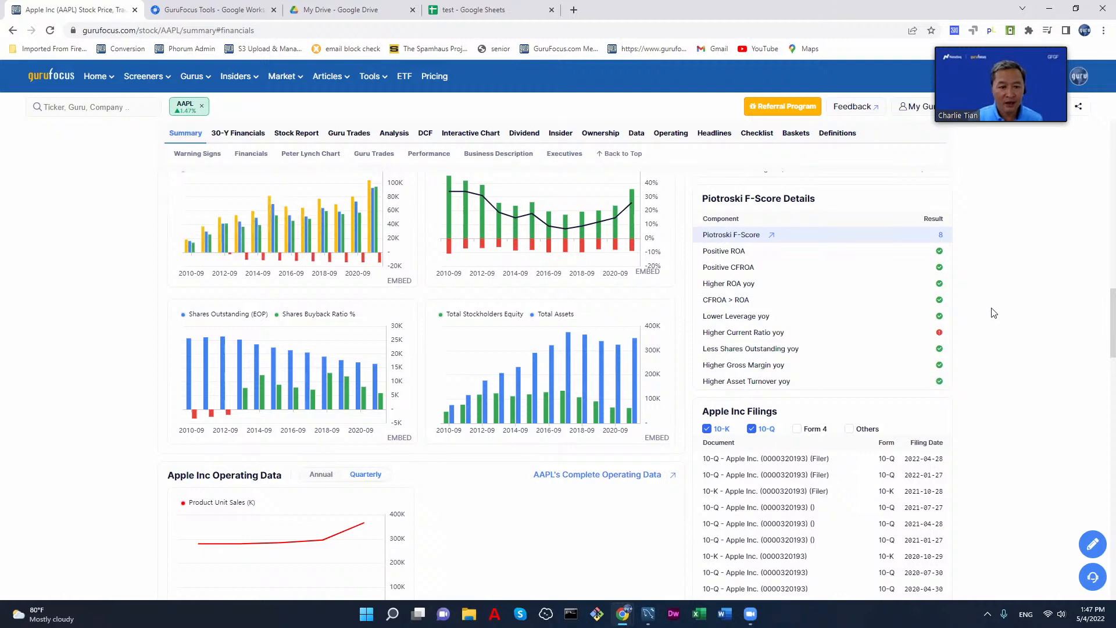
Step: Open the Google Sheets Add-On page and view the live chat form, closing it without starting a chat
mouse_move(143, 80)
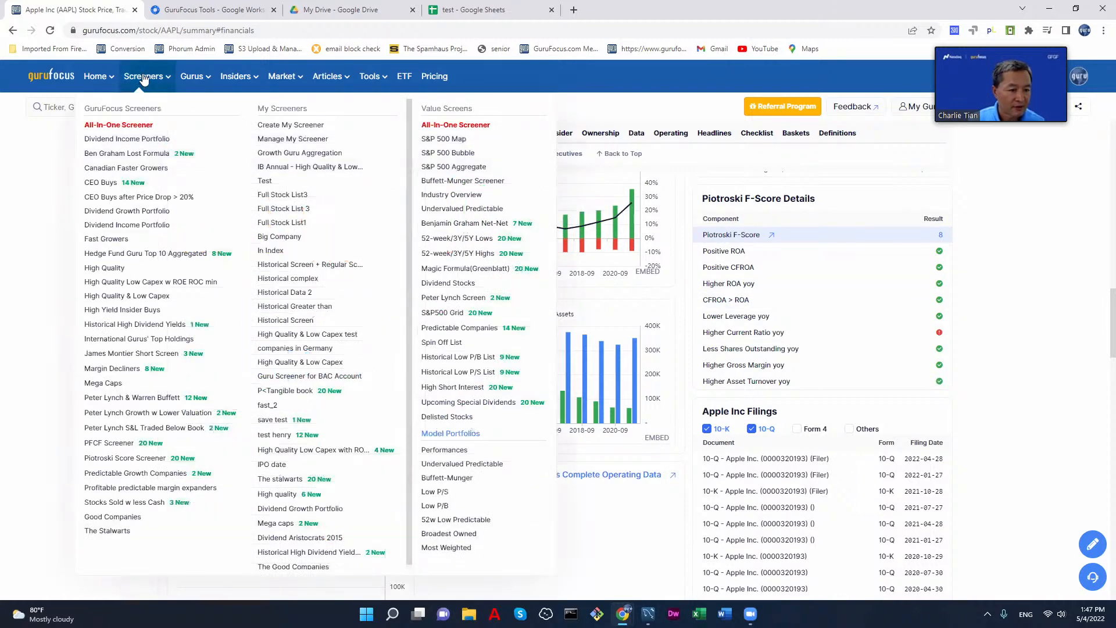
mouse_move(383, 82)
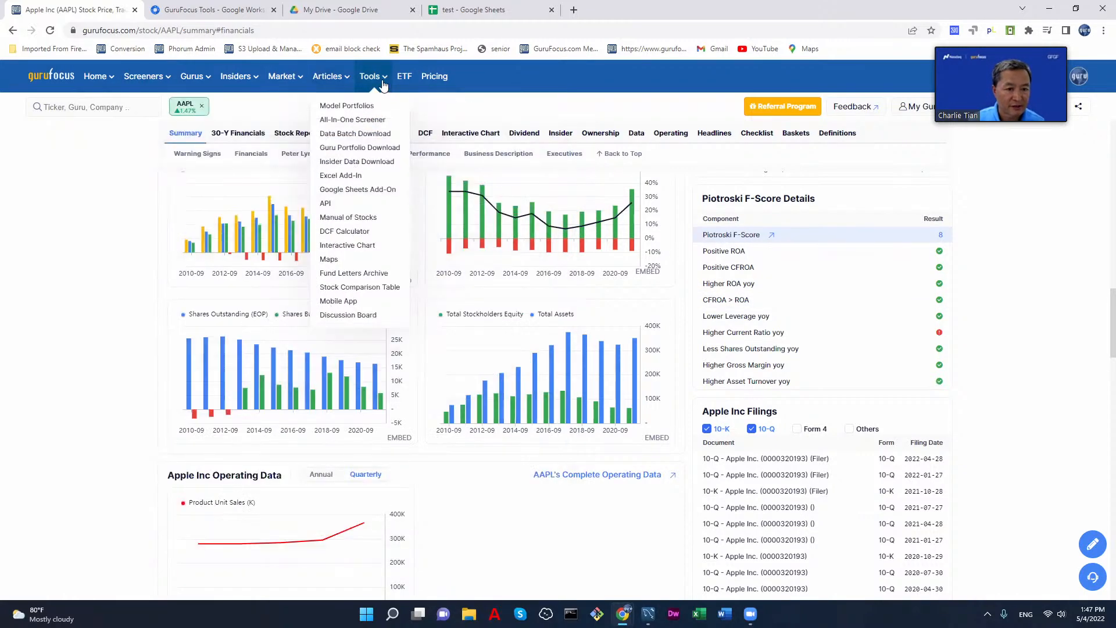
click(358, 190)
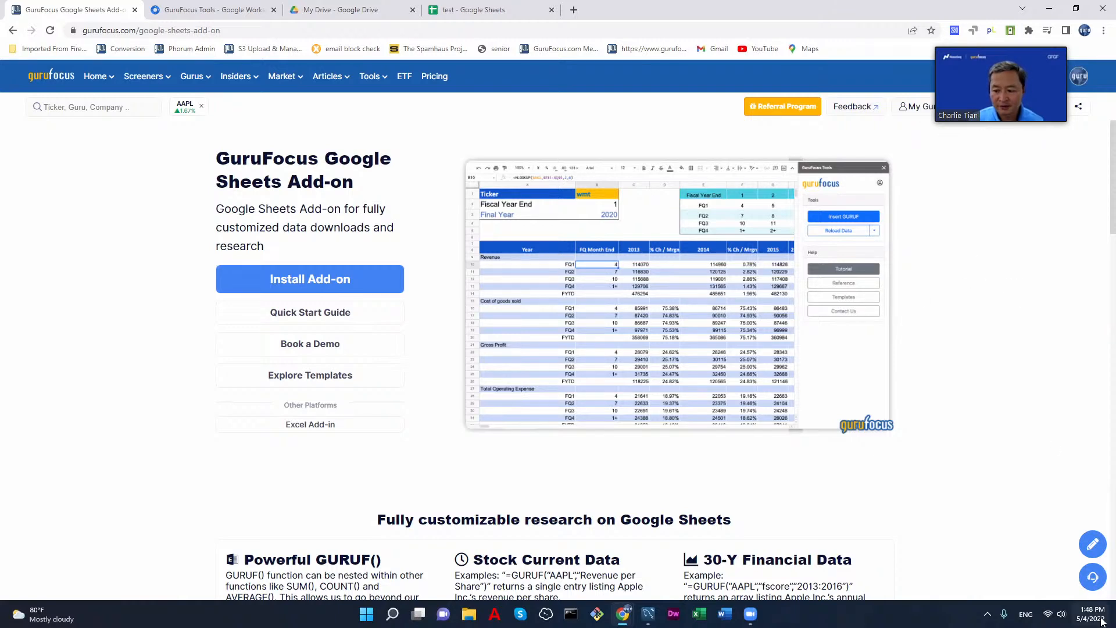
click(1094, 577)
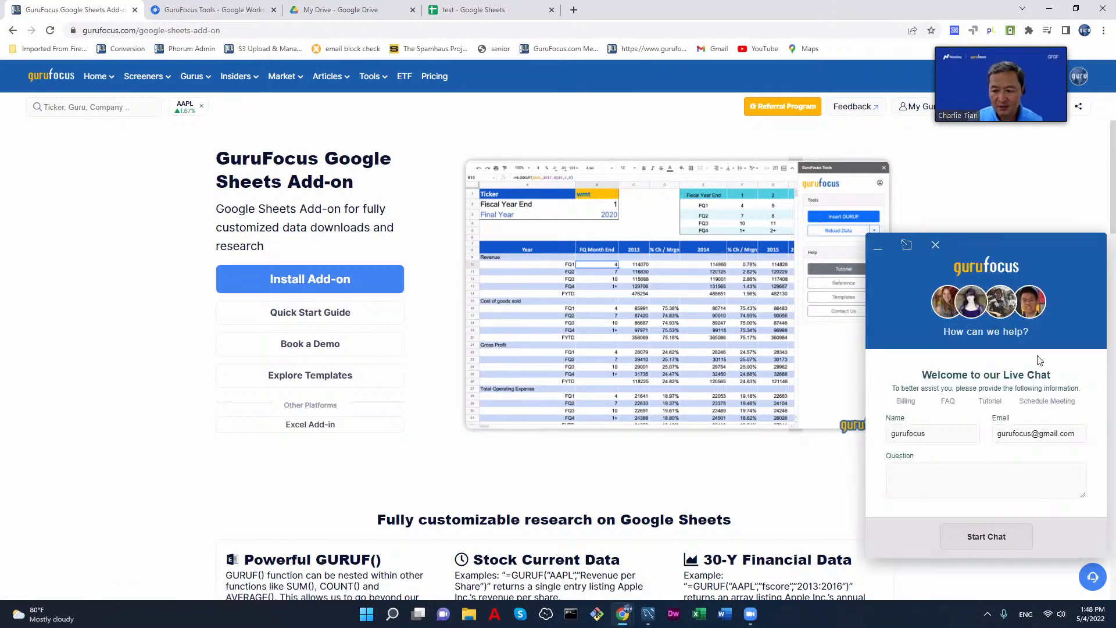
click(935, 247)
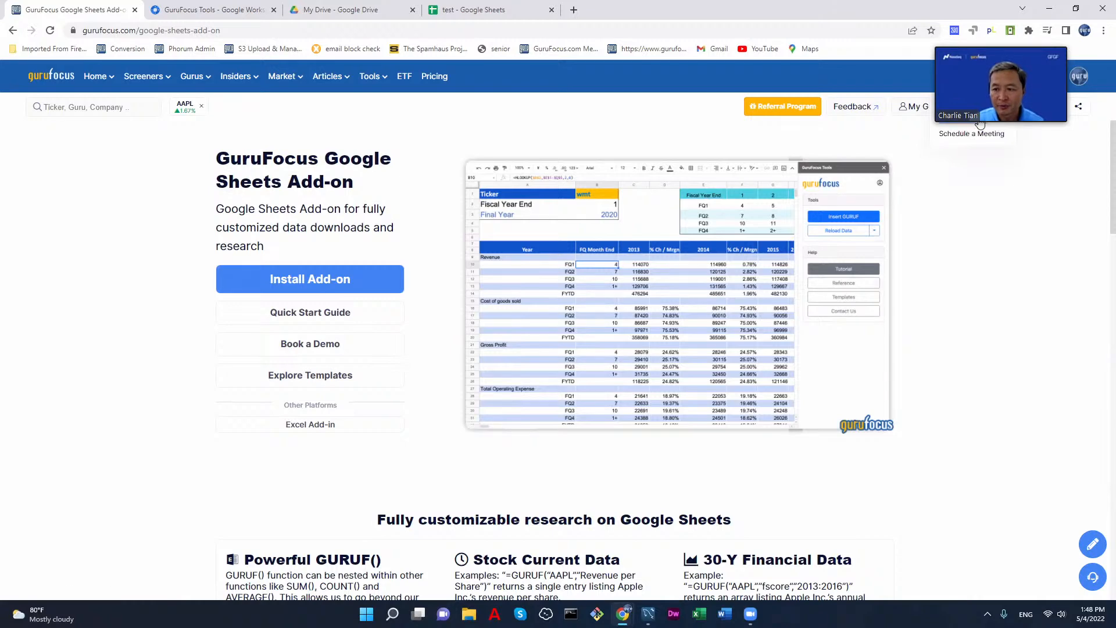
Step: View the form for opening a new support ticket and return to the Google Sheets Add-On page without submitting it
click(980, 123)
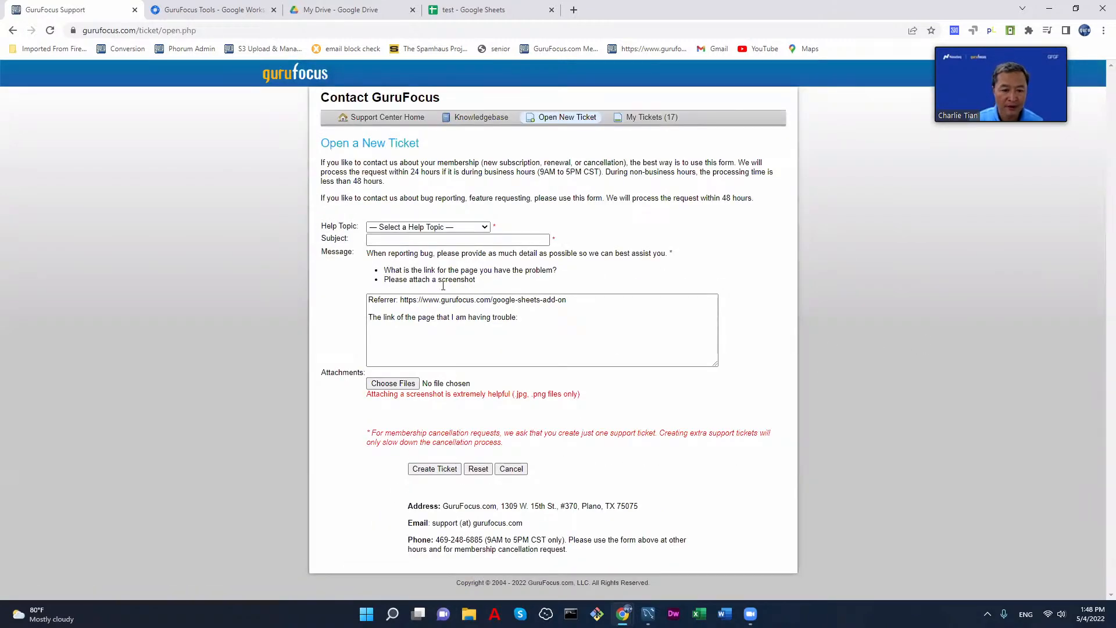
click(569, 299)
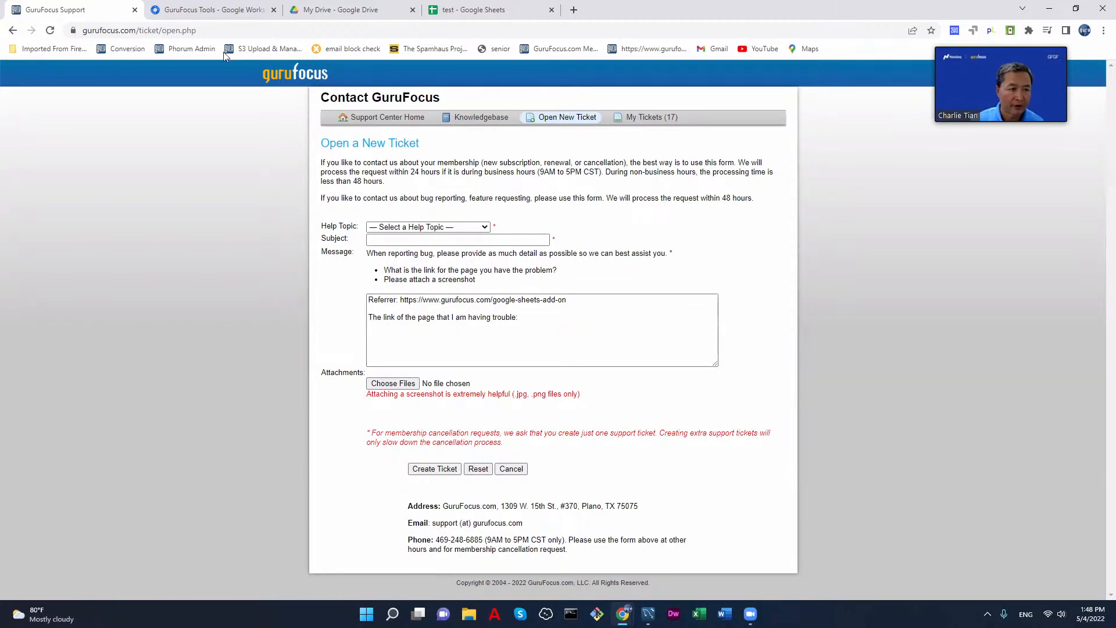
click(12, 30)
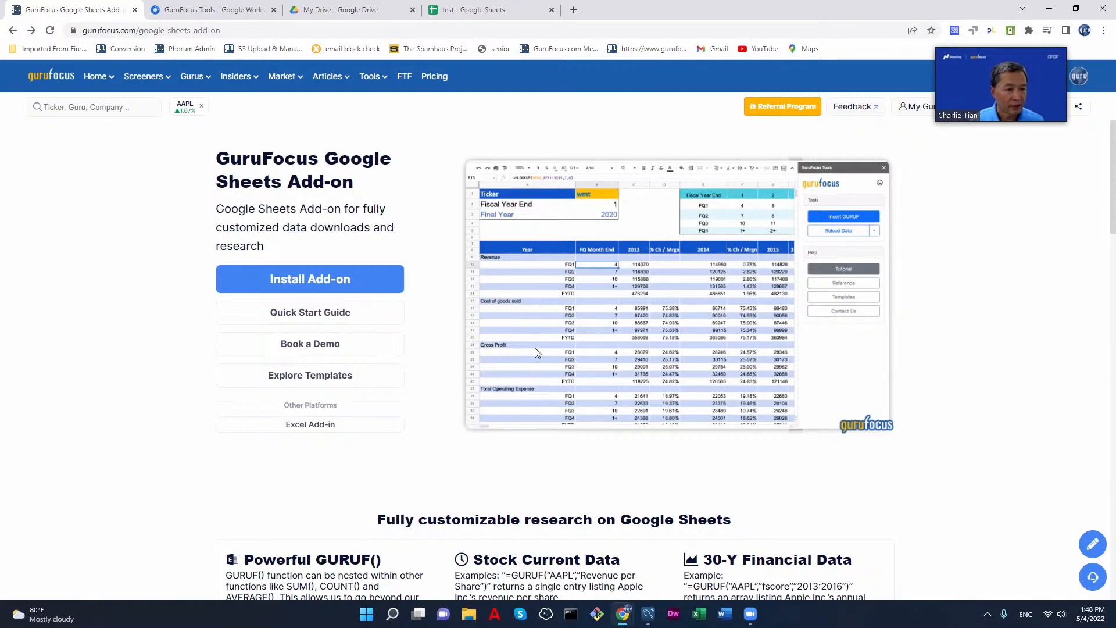
Step: Read the GF Score tutorial from the AAPL stock page, including the financial strength backtesting charts, and close it
click(183, 106)
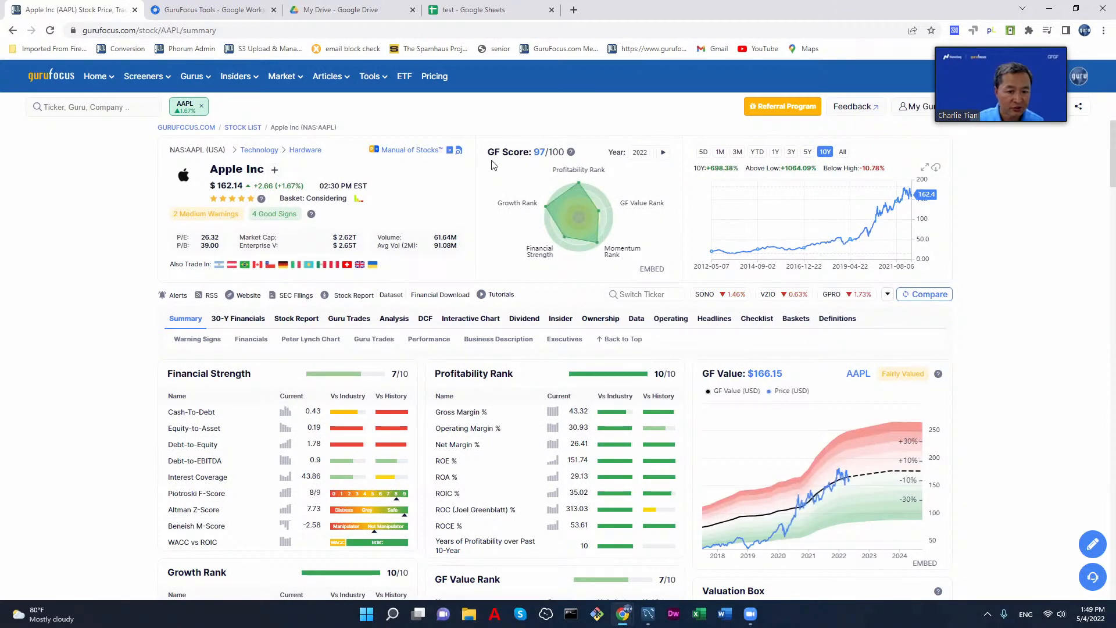
click(571, 153)
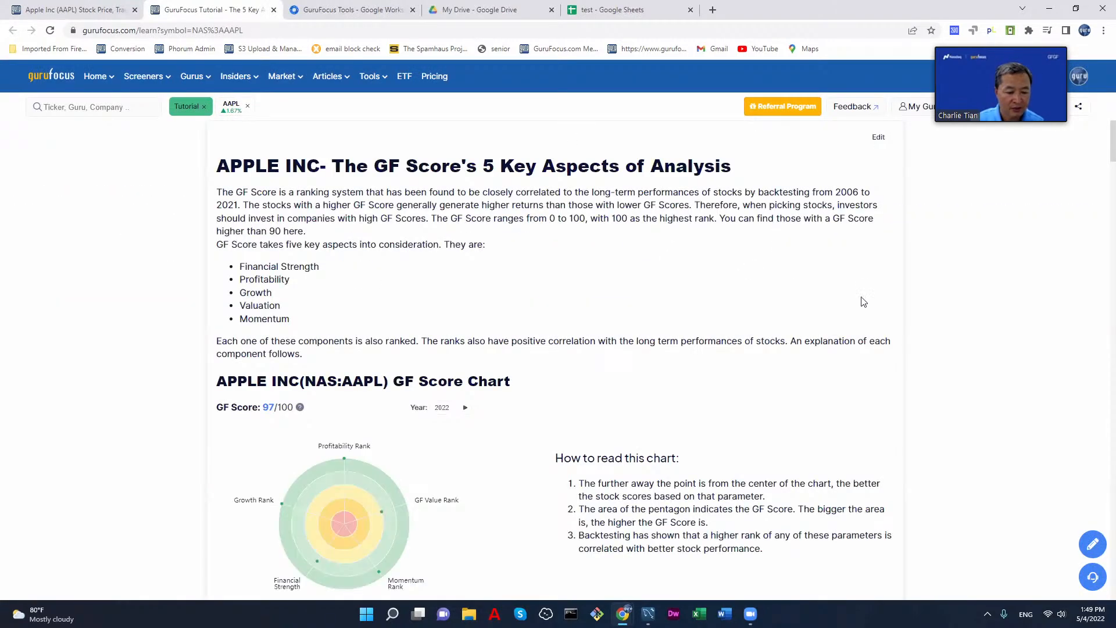
scroll(897, 313, down, 10)
scroll(949, 321, down, 15)
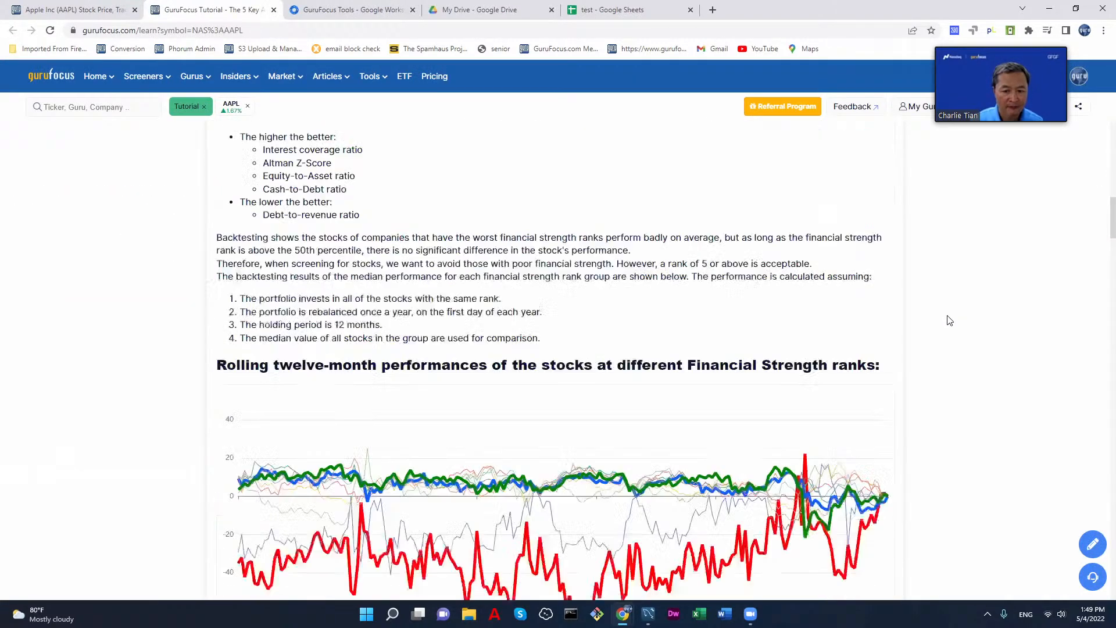
scroll(947, 319, down, 5)
scroll(946, 319, up, 10)
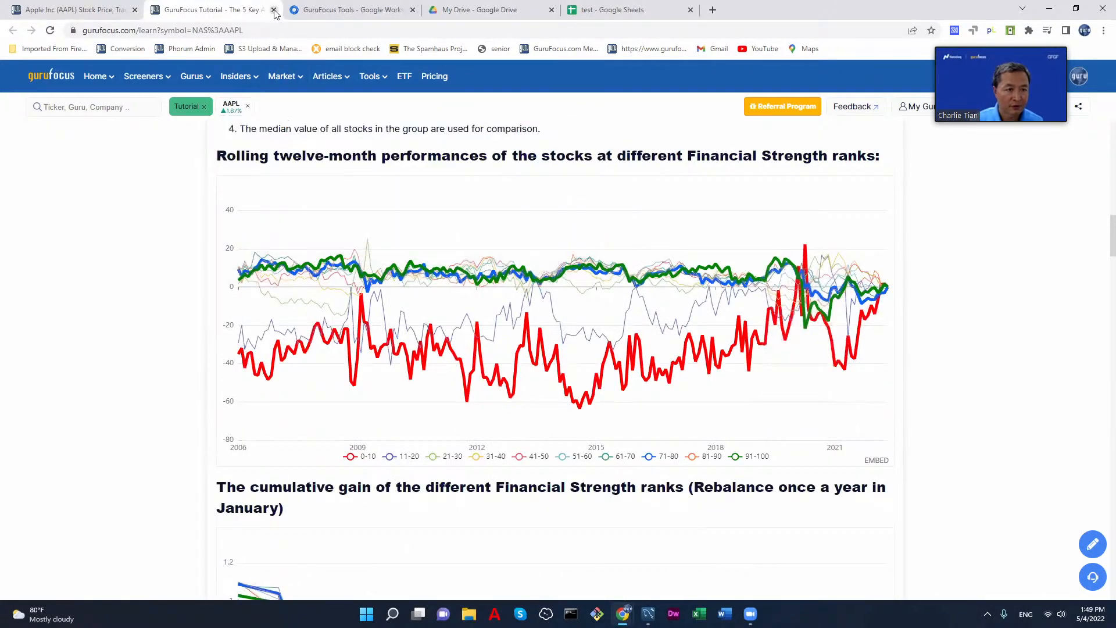
click(274, 10)
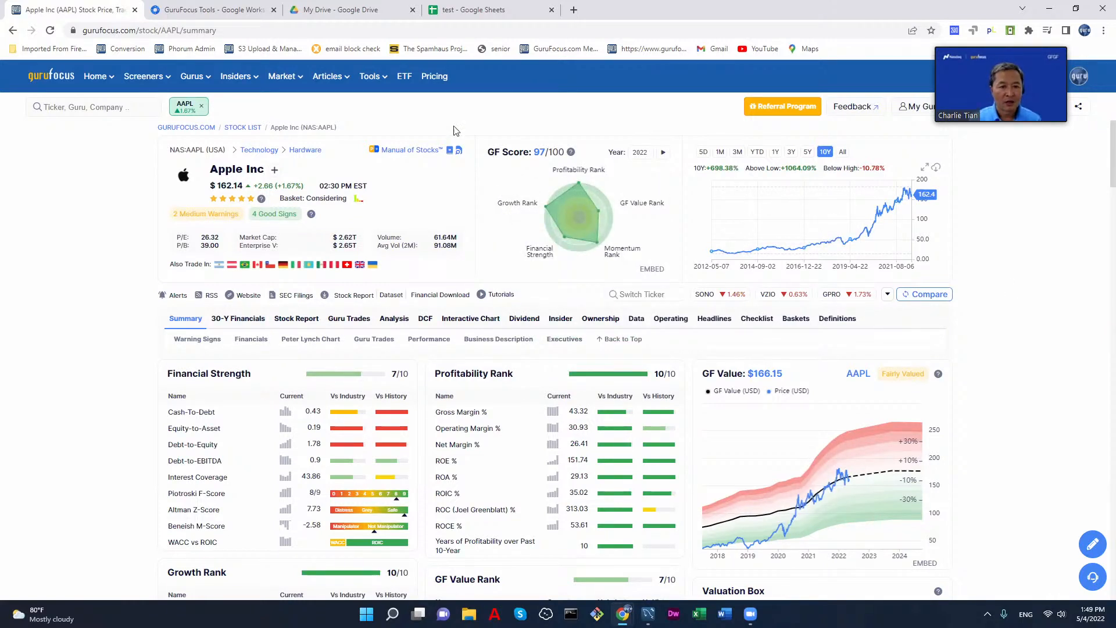
Step: Open the Model Portfolios page from the site's tools
mouse_move(329, 79)
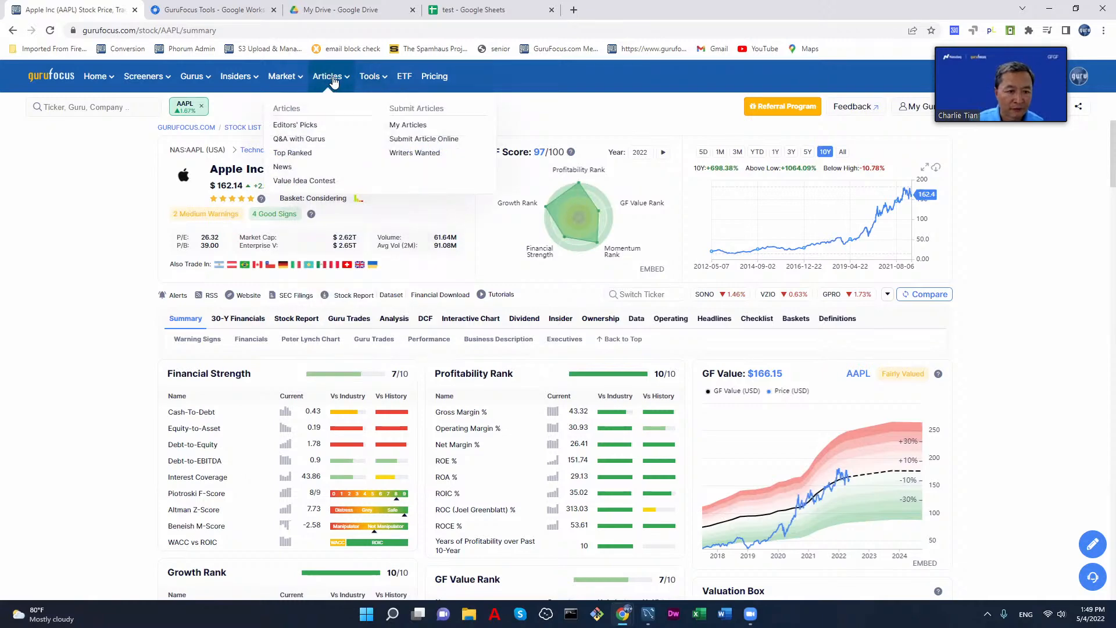
mouse_move(370, 78)
click(371, 105)
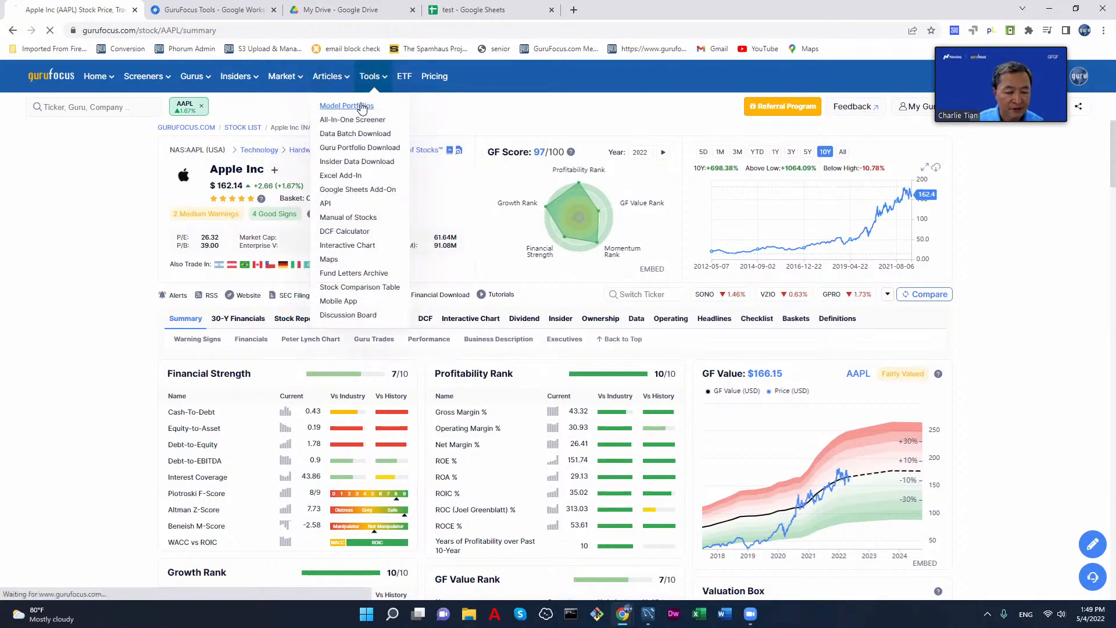
Step: Look over the Model Portfolios overview with its strategy lists and performance chart, and return to the home dashboard
scroll(989, 356, down, 5)
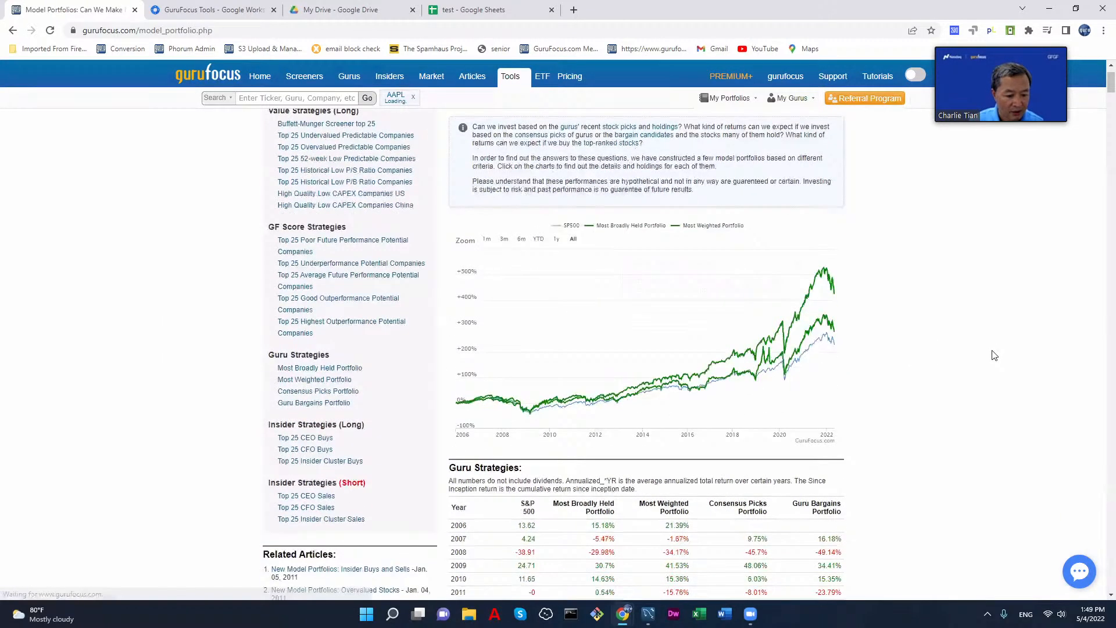
scroll(991, 356, up, 5)
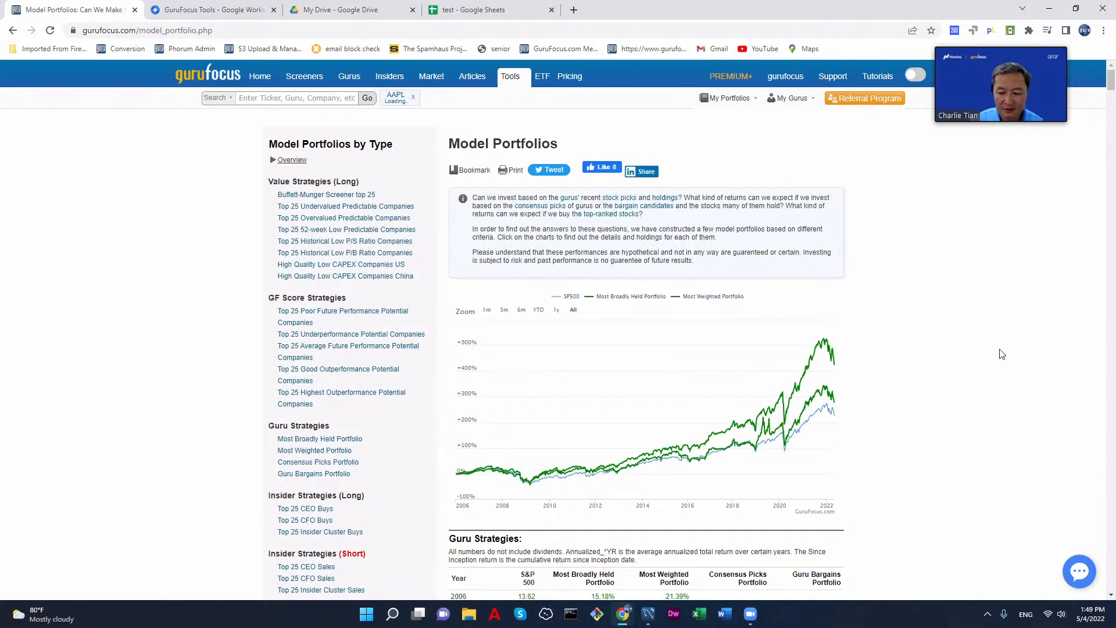
click(209, 82)
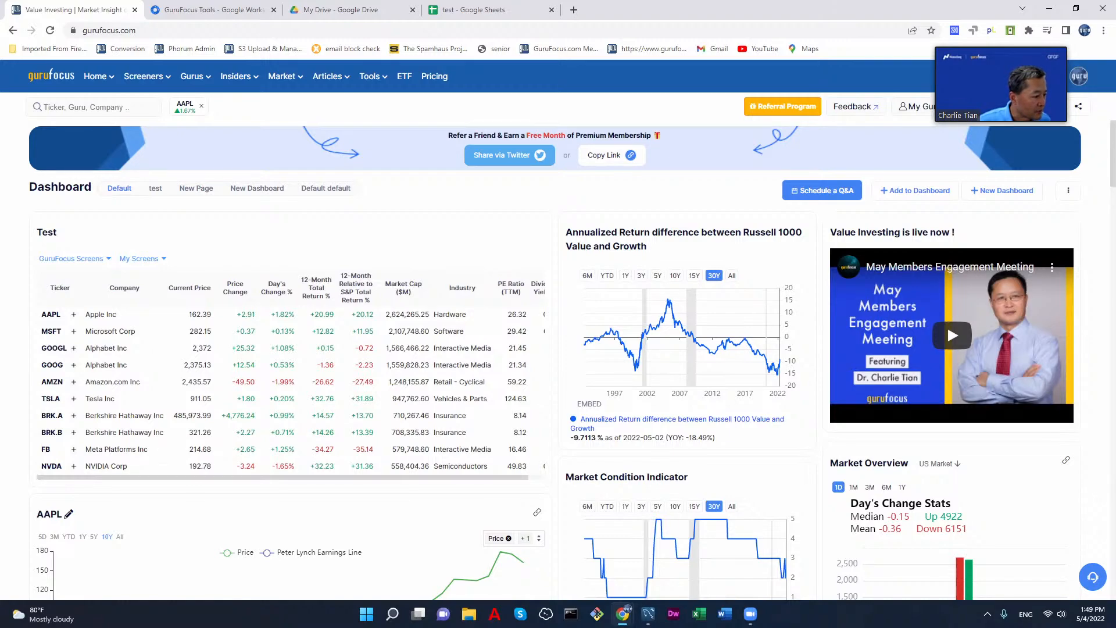
Step: Open the full S&P 500 Day's Change map from its widget on the home dashboard
scroll(435, 291, down, 8)
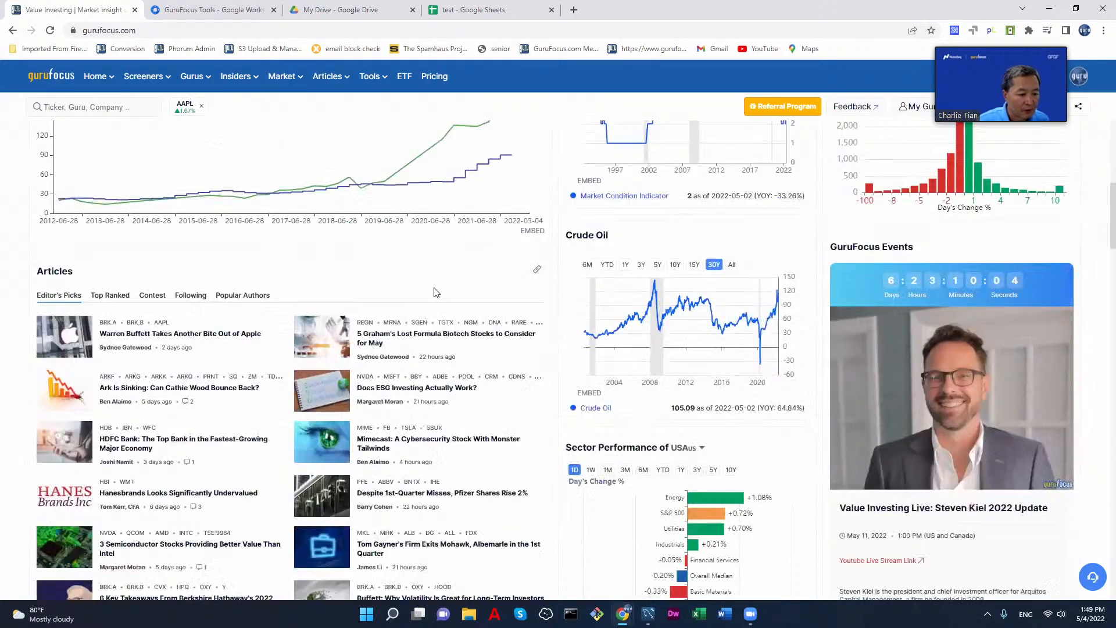
scroll(436, 292, down, 8)
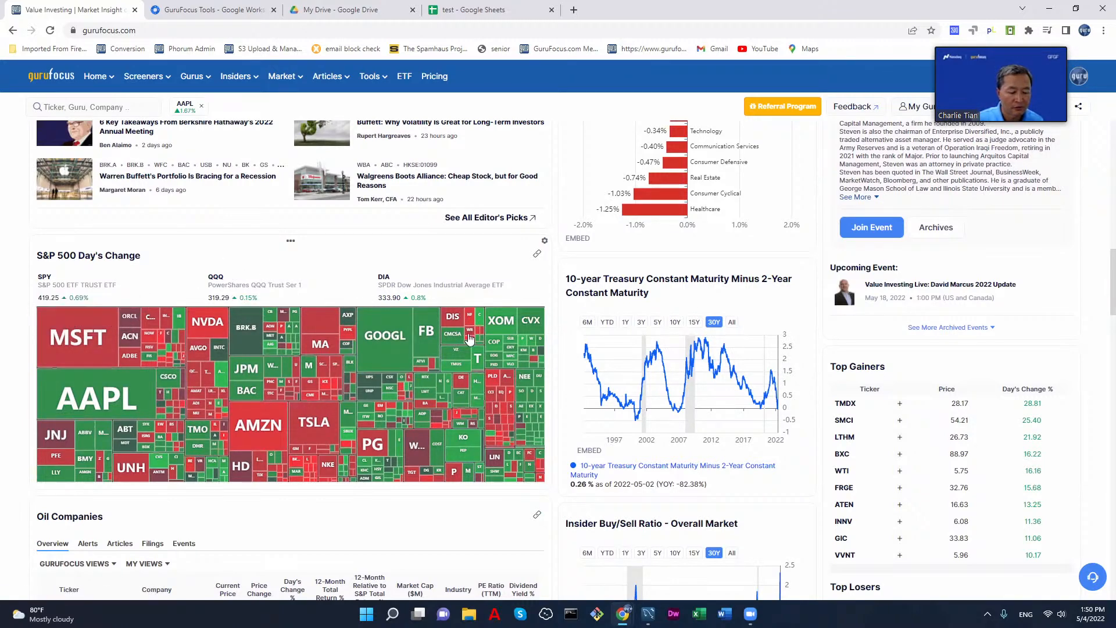
click(536, 256)
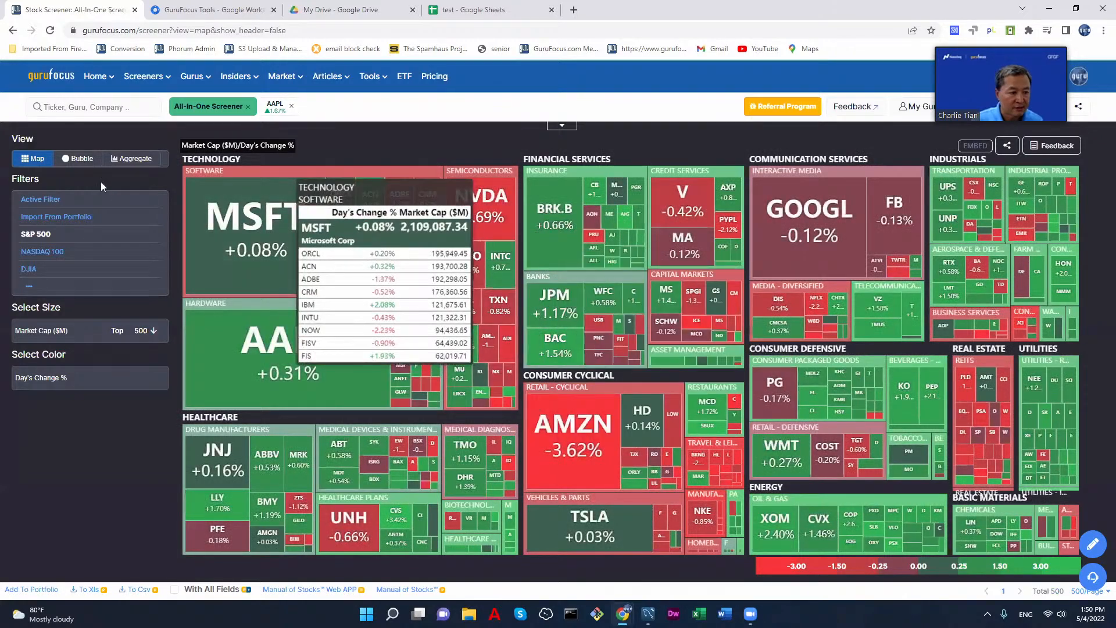
Step: Load the Core portfolio into the screener's filters and switch the map from S&P 500 to Active Filter
click(562, 128)
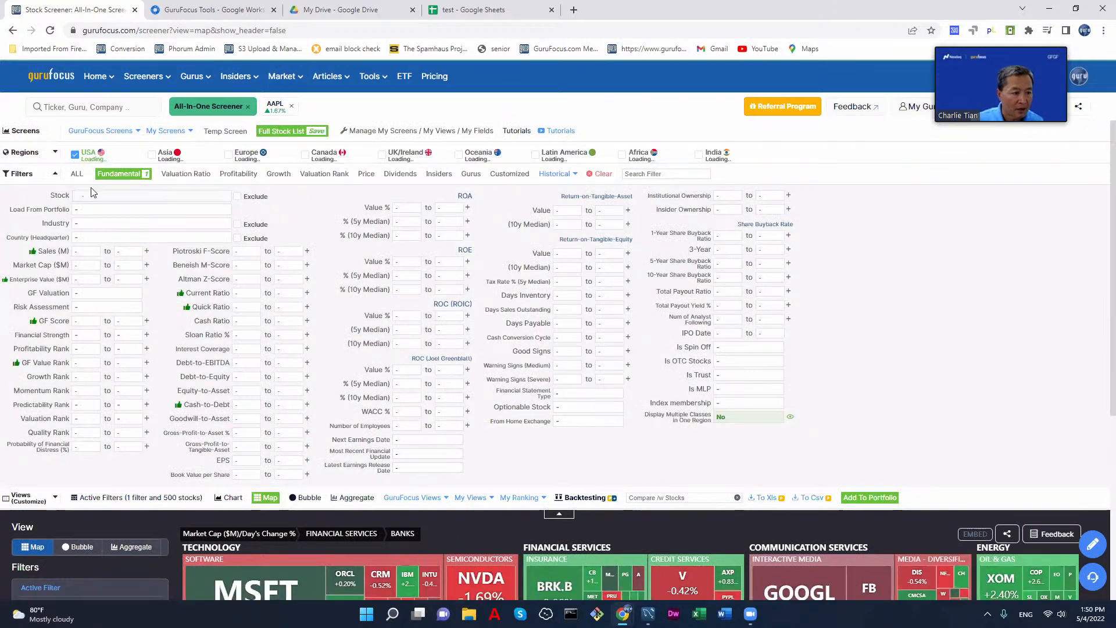
click(182, 210)
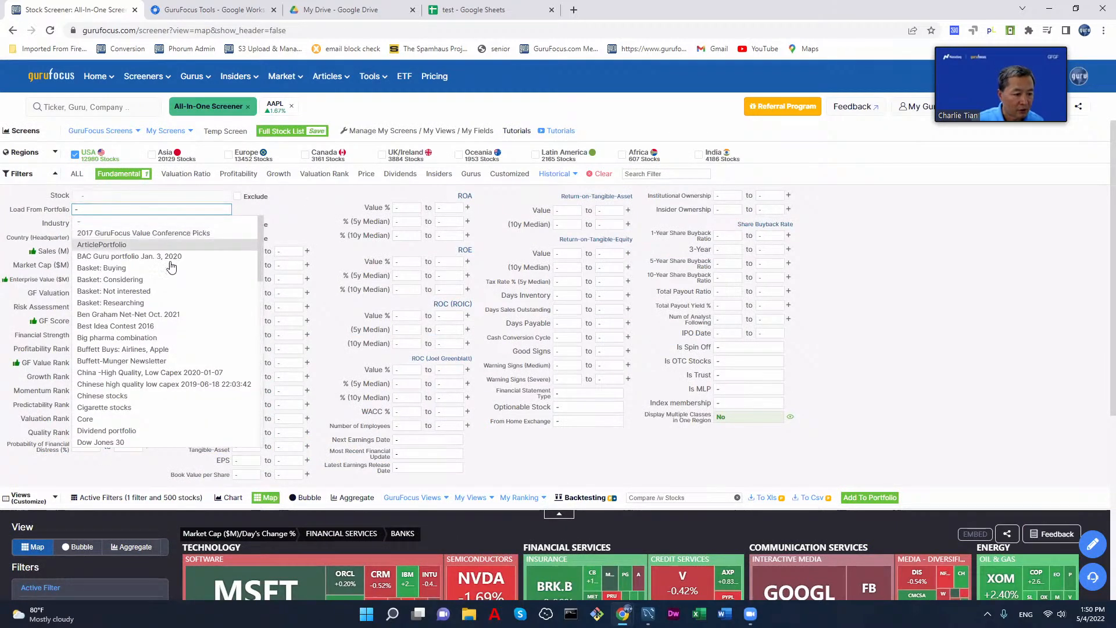
click(158, 418)
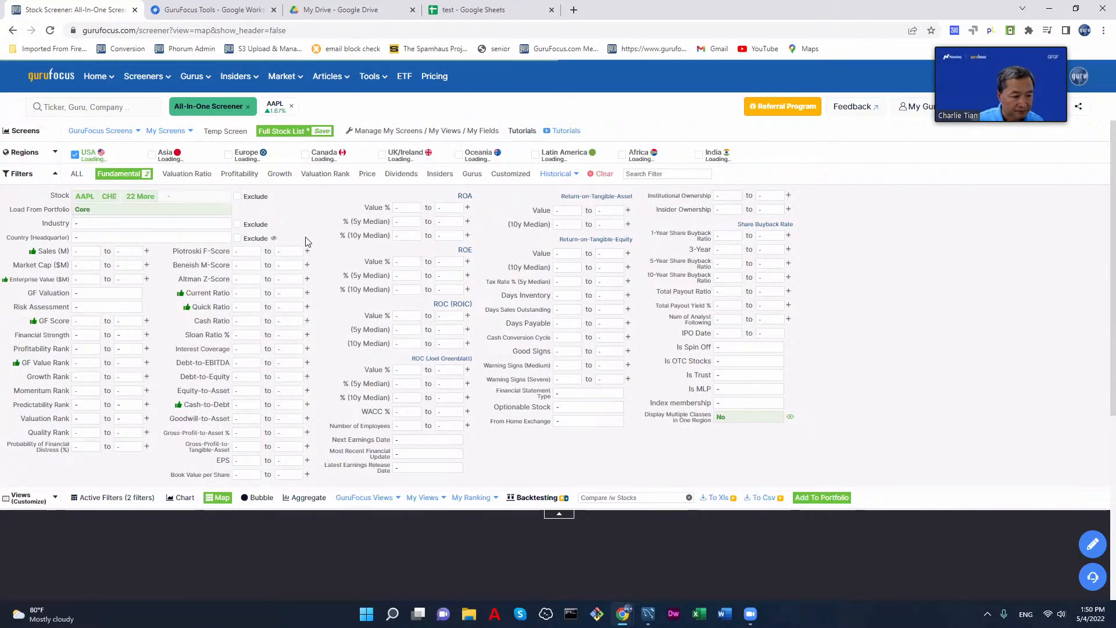
scroll(314, 235, down, 3)
scroll(324, 226, down, 1)
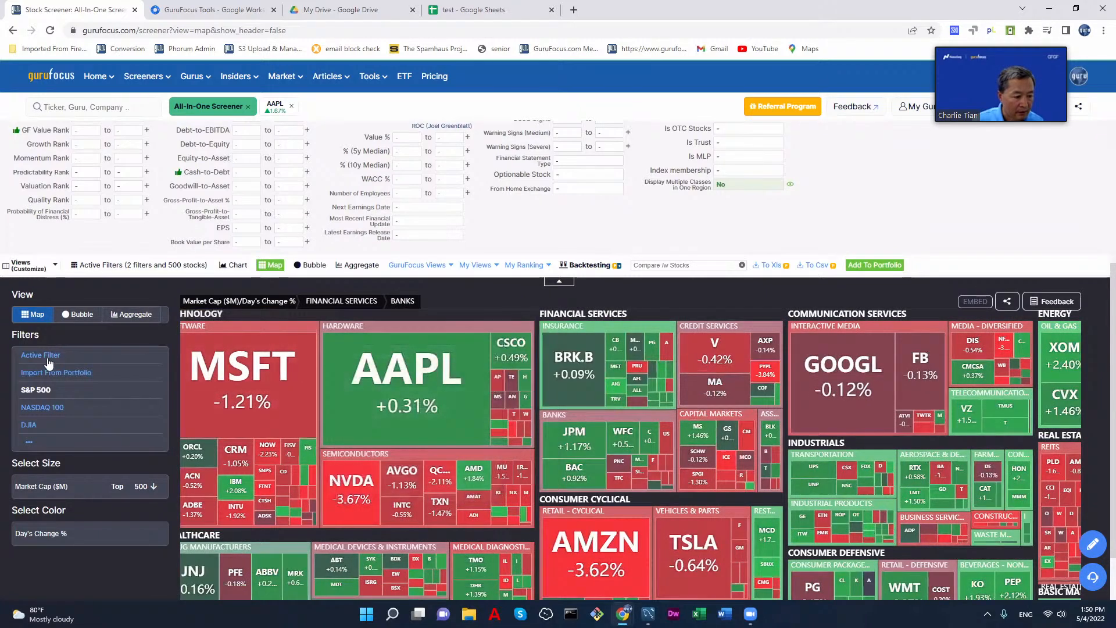
click(61, 362)
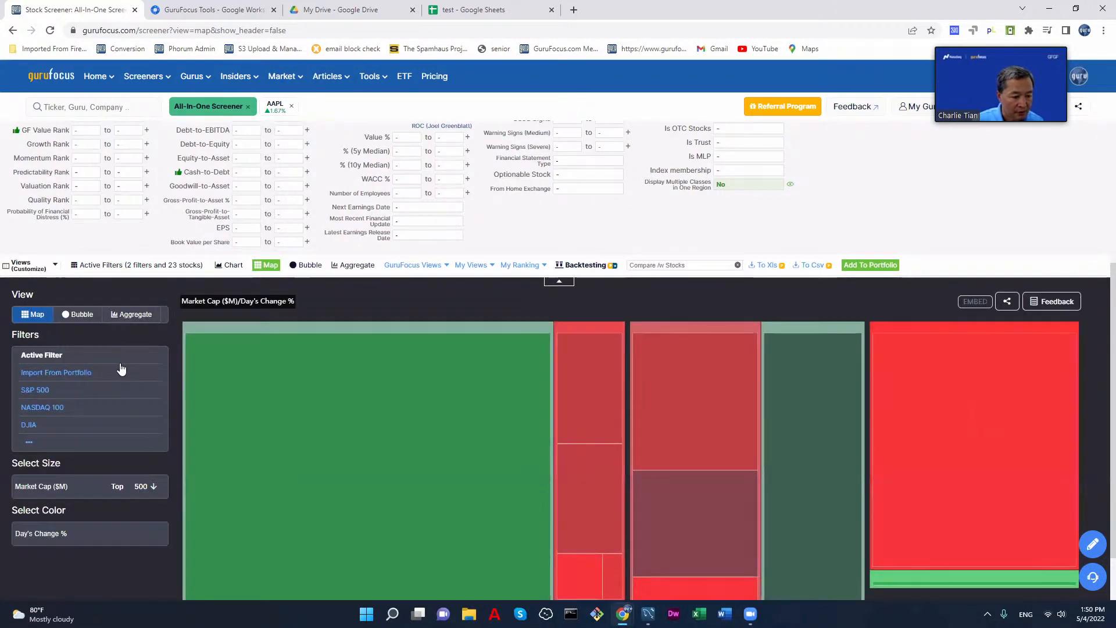
scroll(1044, 211, down, 2)
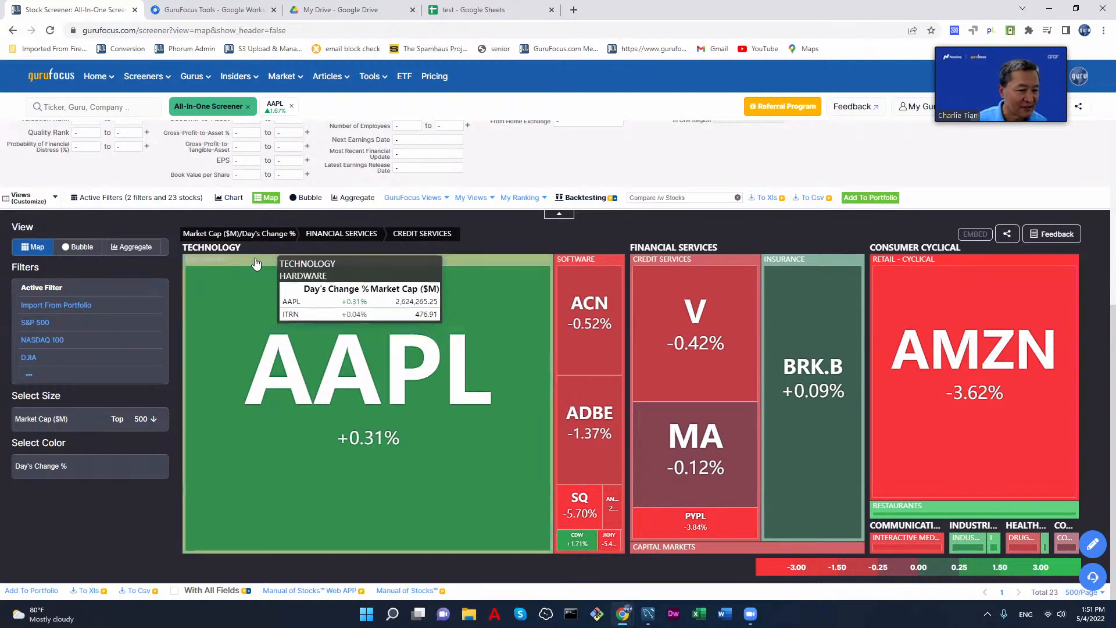
Step: Return to the home dashboard and examine its widgets, including the market map, stock lists, economic indicators and articles
click(57, 79)
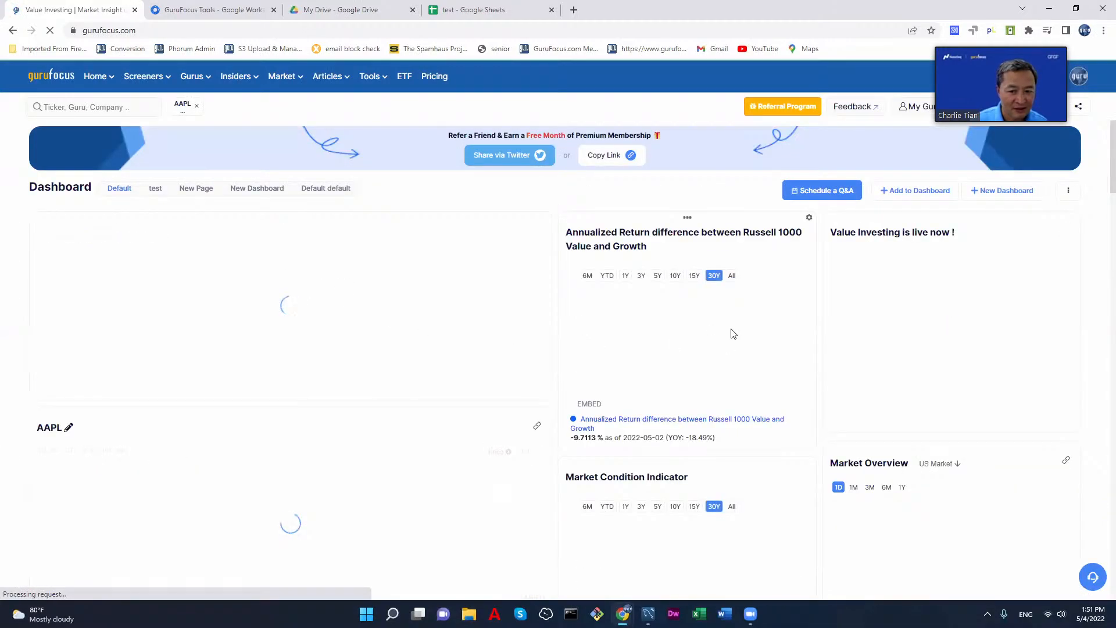
scroll(470, 369, down, 2)
scroll(470, 369, down, 15)
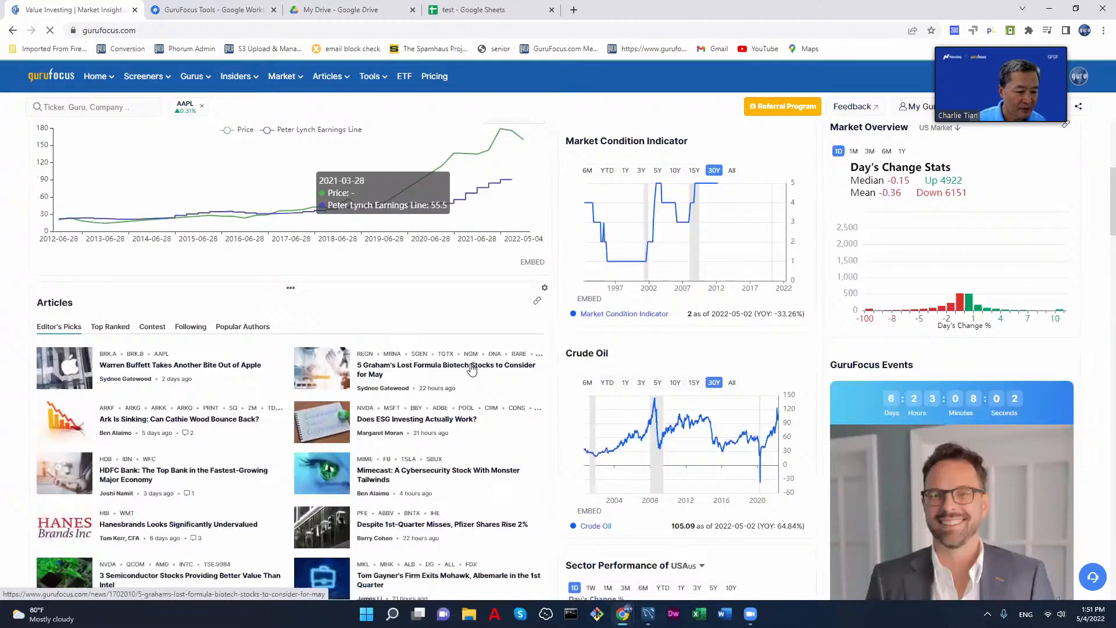
scroll(181, 330, down, 1)
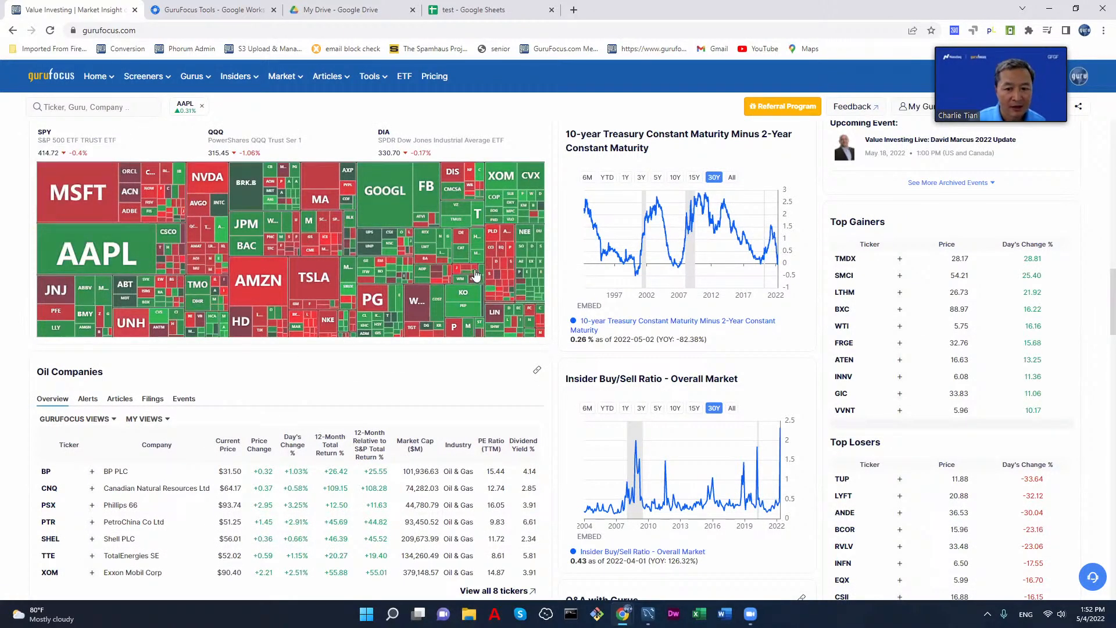
scroll(475, 276, up, 7)
scroll(490, 286, up, 10)
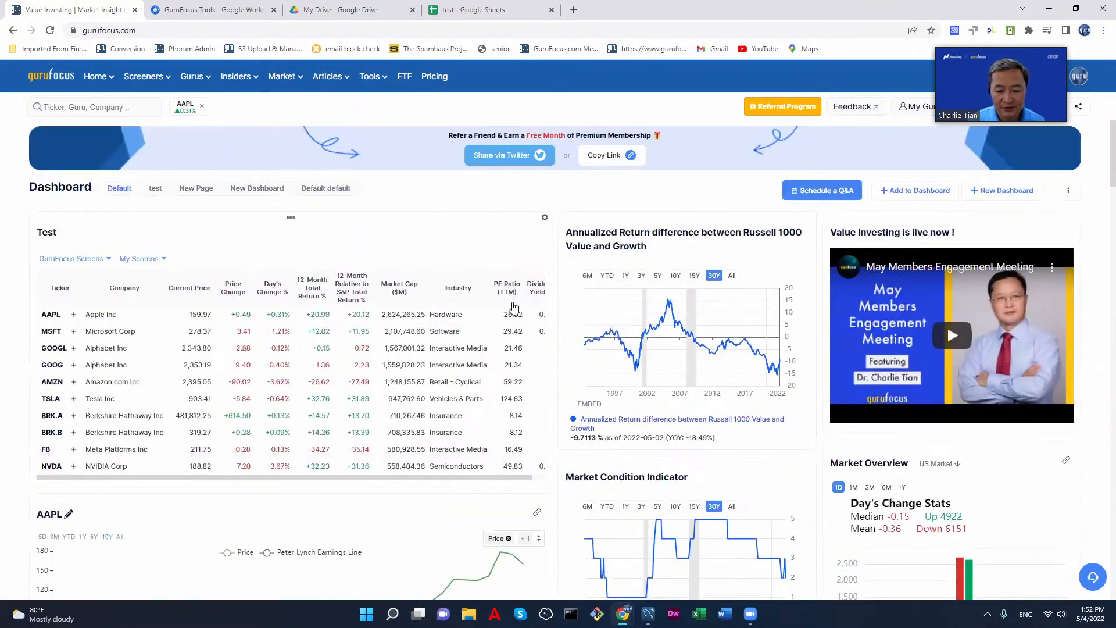
scroll(803, 354, down, 17)
scroll(803, 354, down, 8)
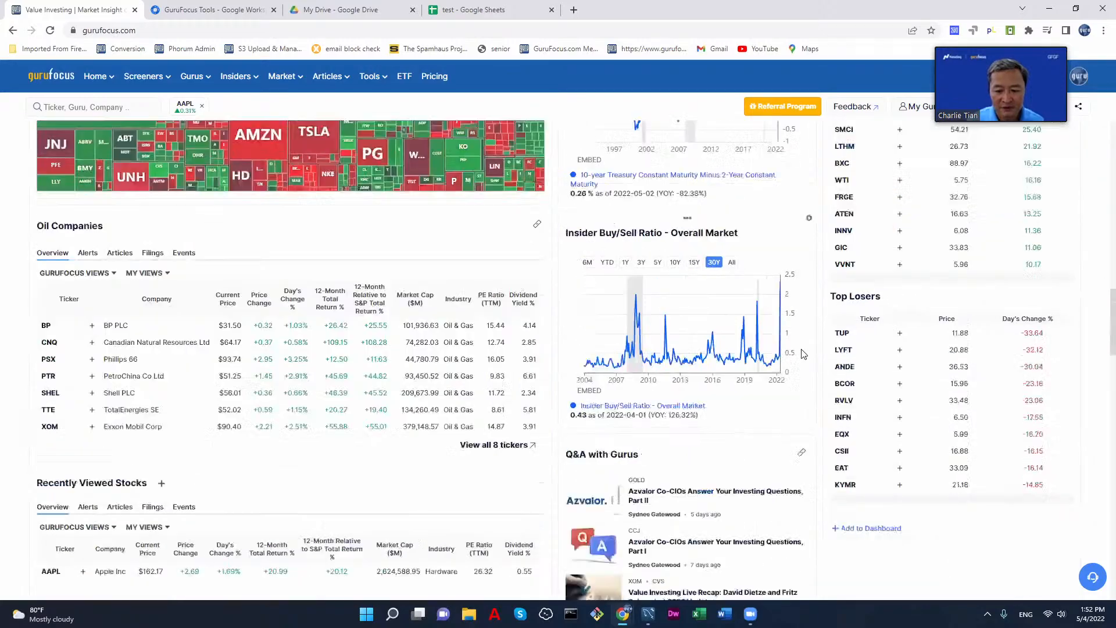
scroll(803, 354, up, 10)
scroll(803, 354, up, 10)
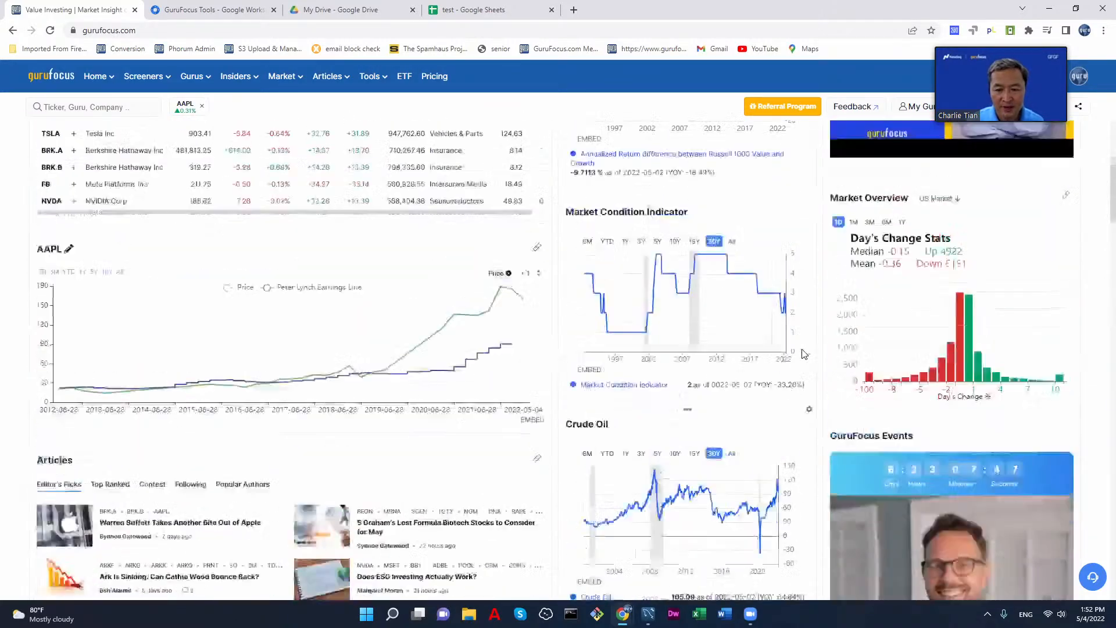
scroll(803, 354, down, 1)
scroll(803, 354, up, 1)
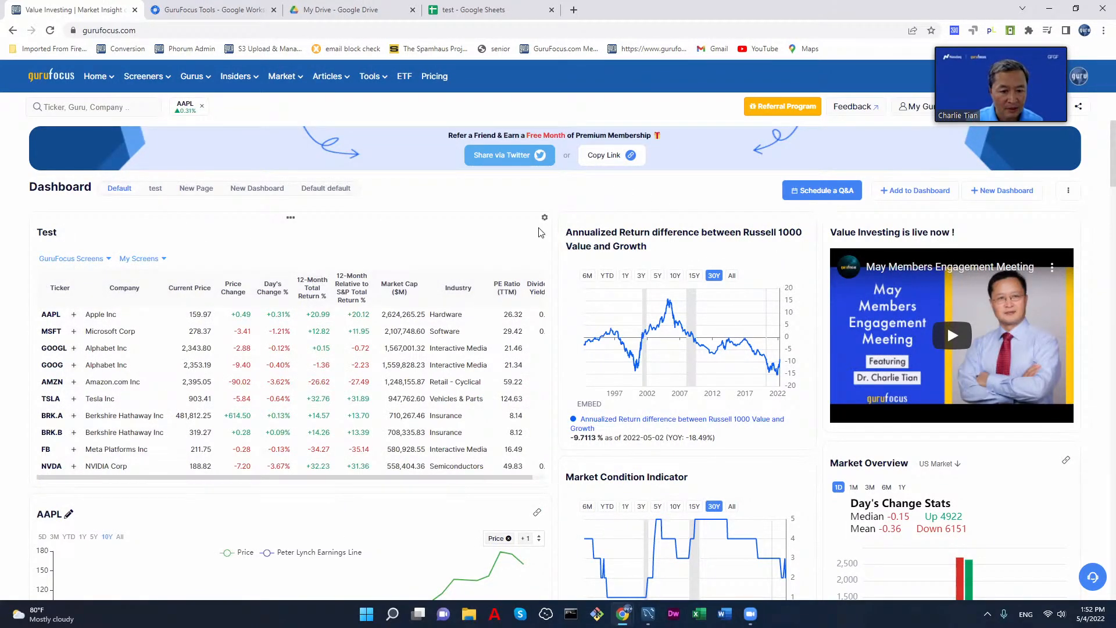
Step: View the High Quality & Low Capex screen's filters and stocks, skipping the welcome tour, and return to the home dashboard
mouse_move(144, 76)
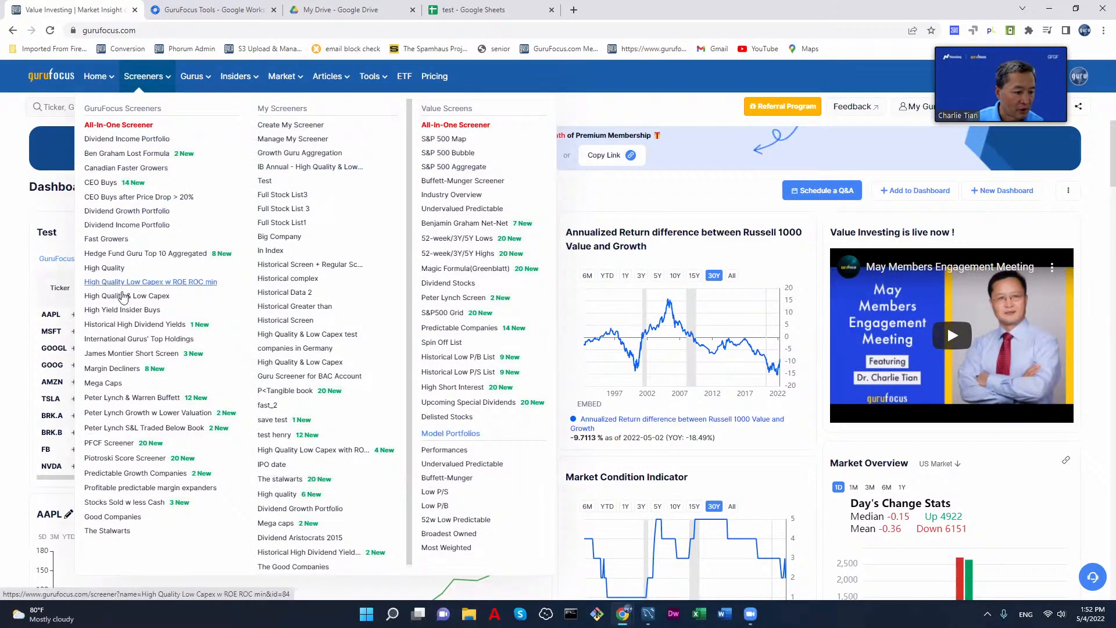
click(146, 296)
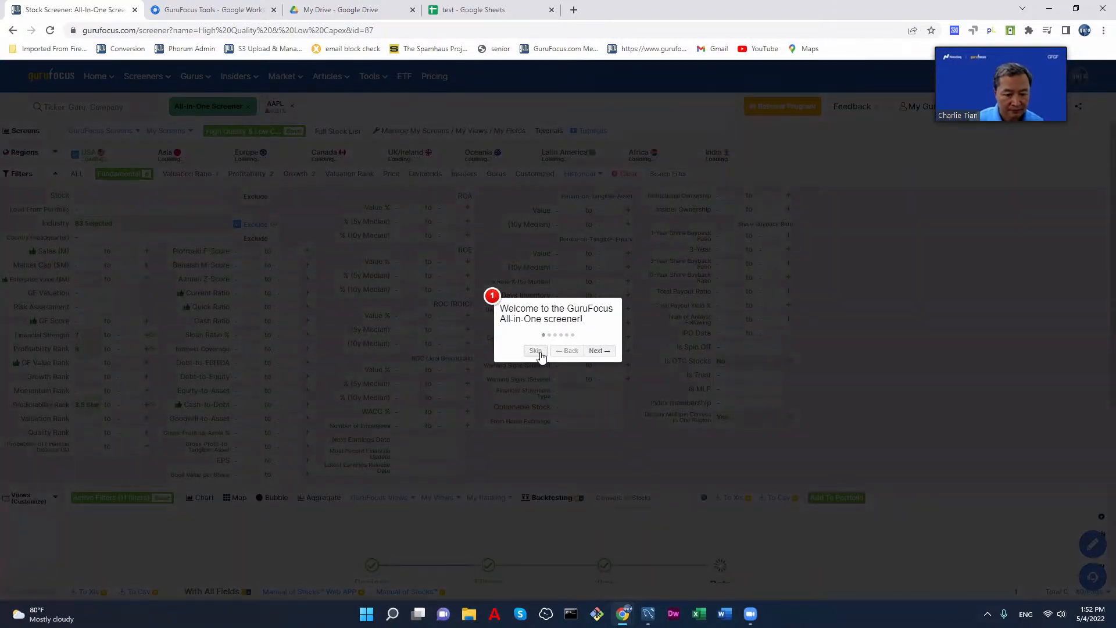
click(536, 351)
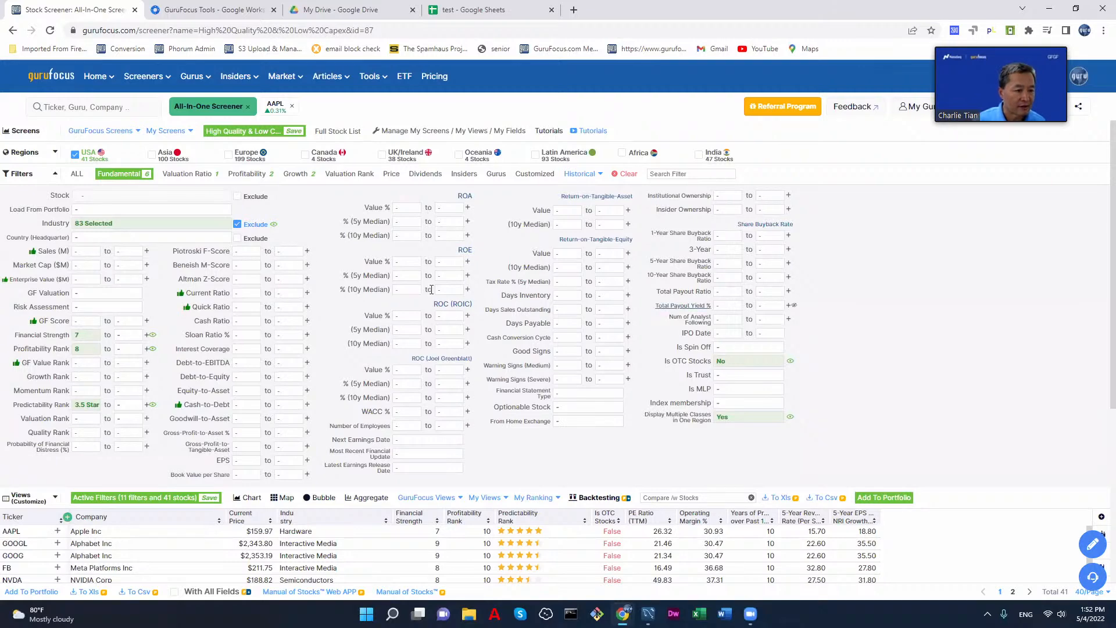
click(55, 80)
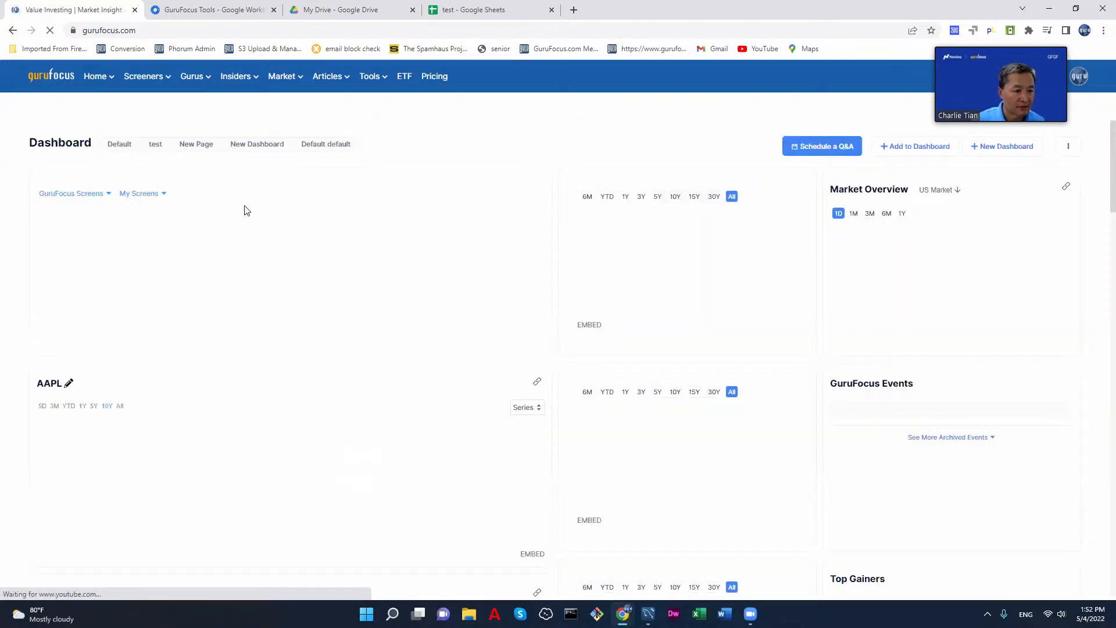